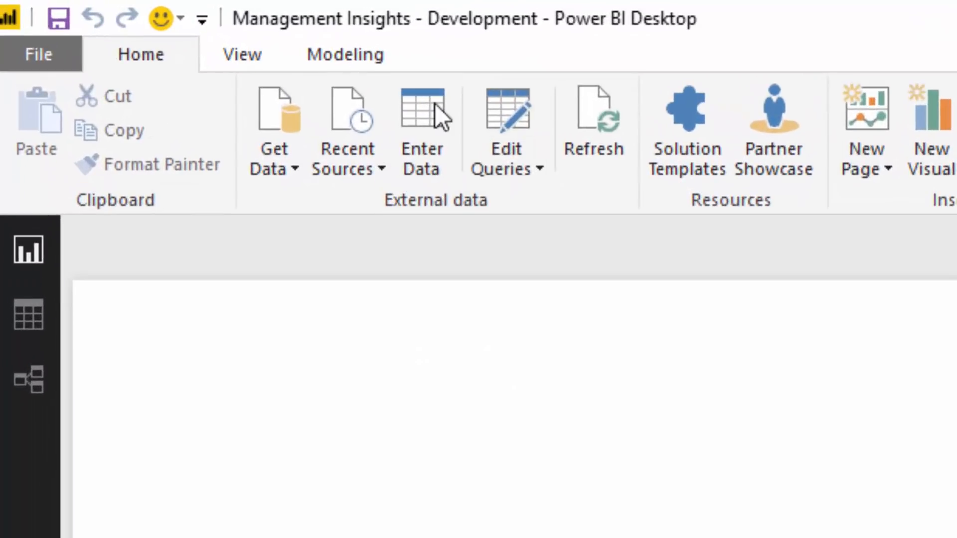
Step: Create a manually entered table named Key Measures with the value 1 in Column1 and load it
left_click(425, 109)
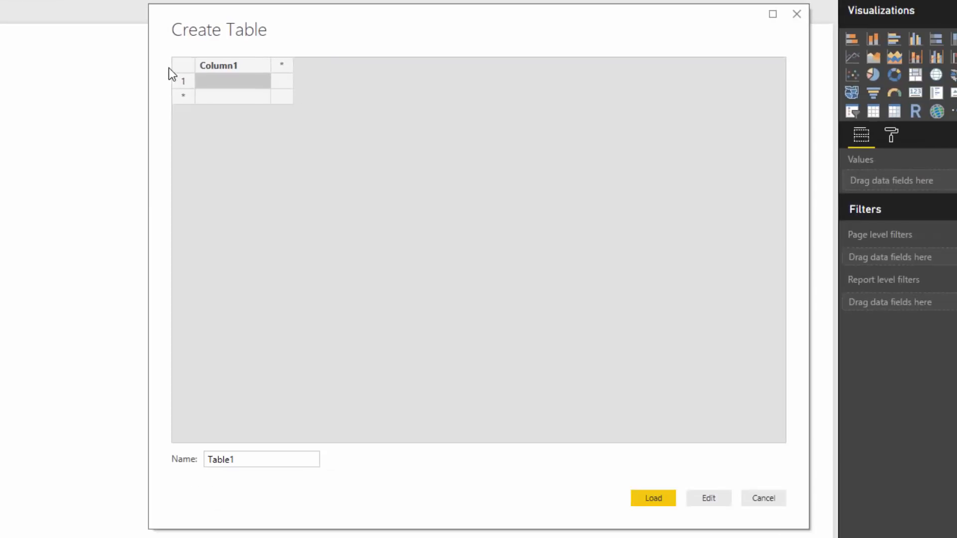
type("1")
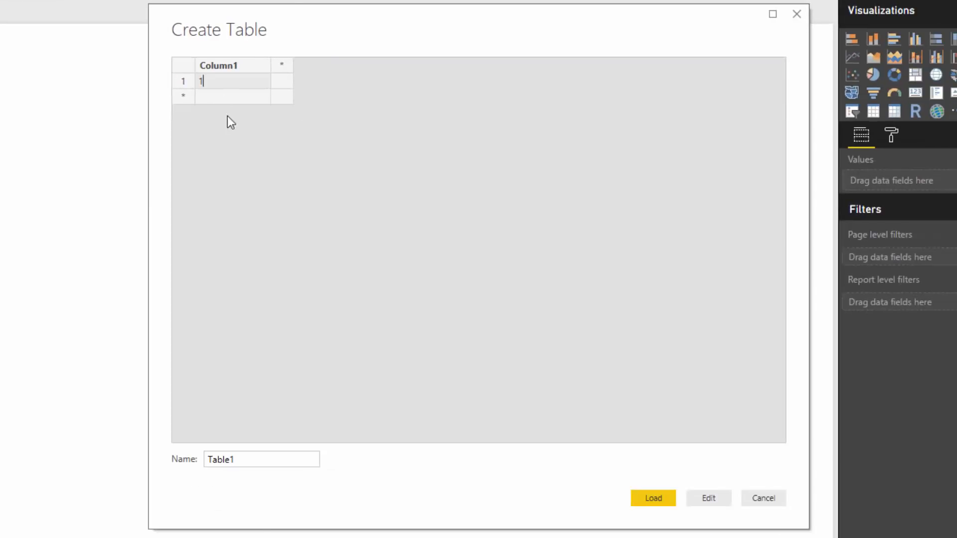
double_click(257, 458)
type("Key M")
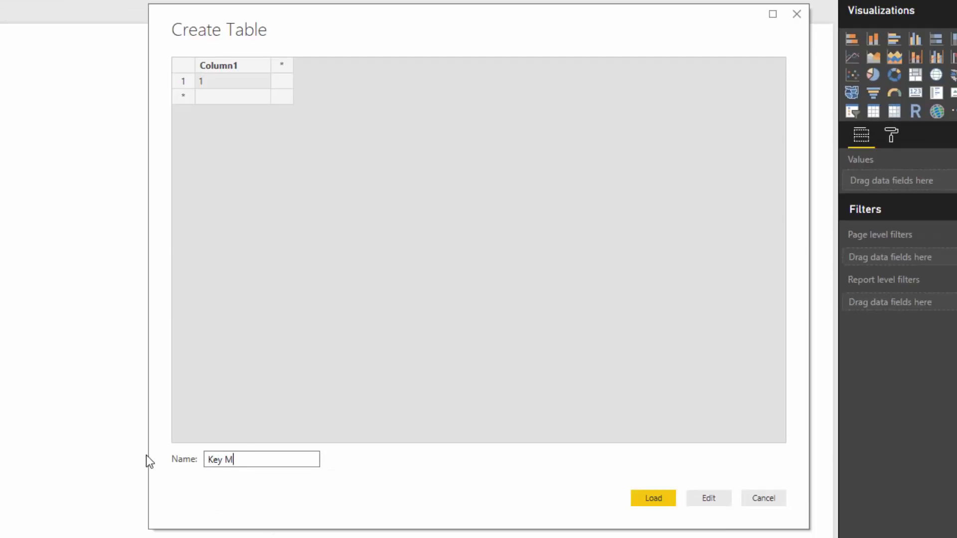
type("easures")
key("Return")
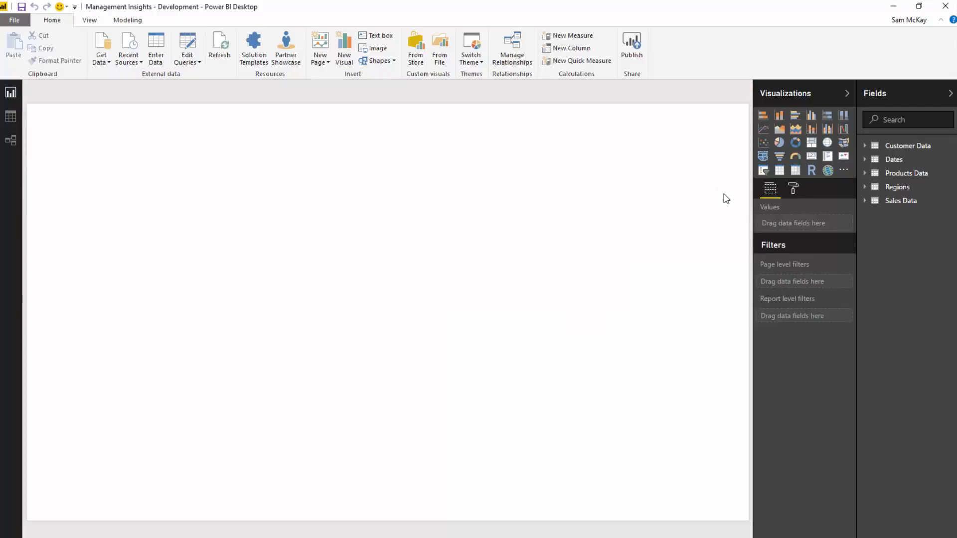
Step: Start a new measure named Total Sales in the Key Measures table, with a SUM function as its formula
left_click(895, 173)
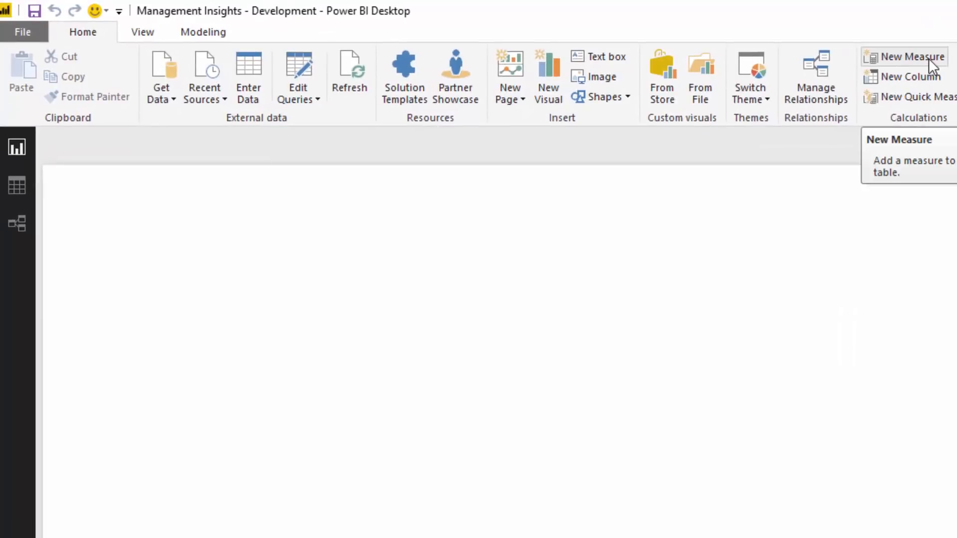
left_click(929, 58)
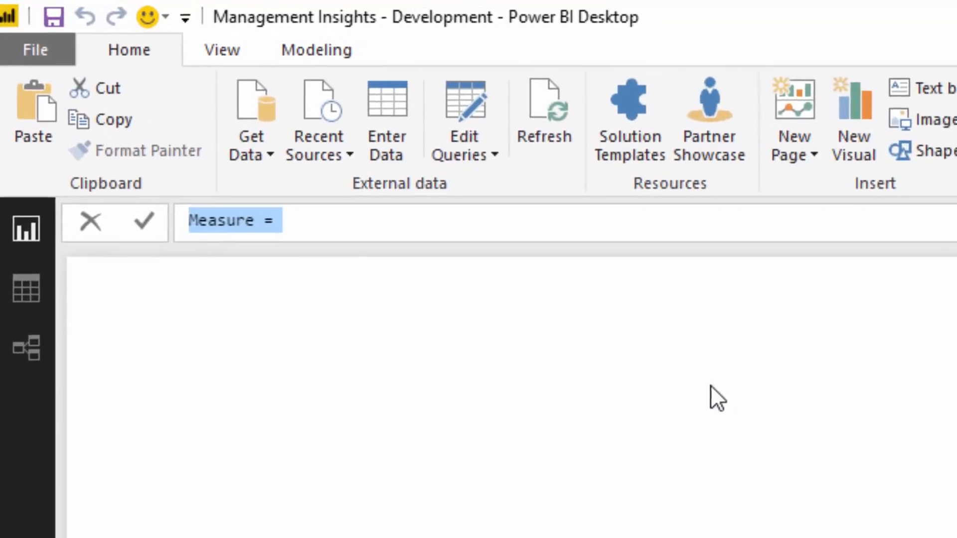
type("Tota")
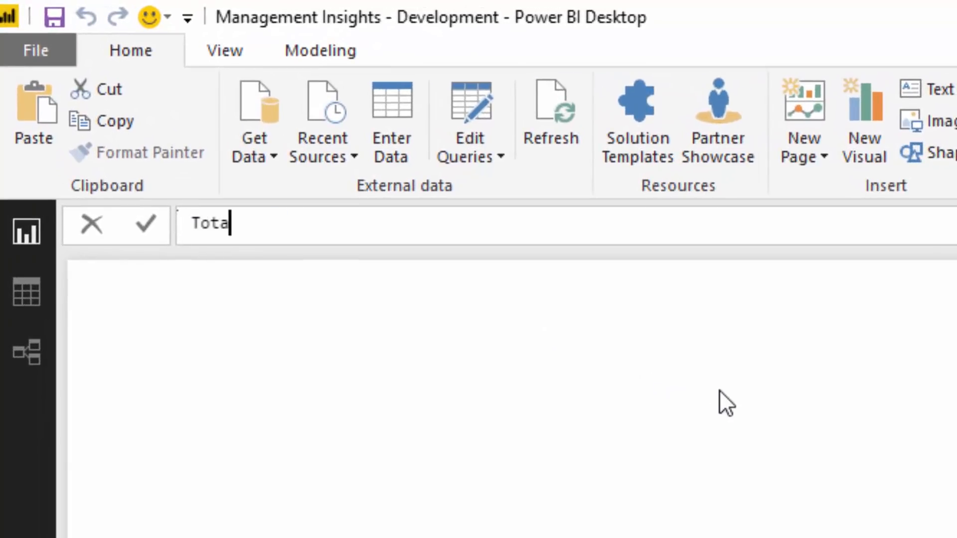
type("l Sales =")
key("BackSpace")
type("= ")
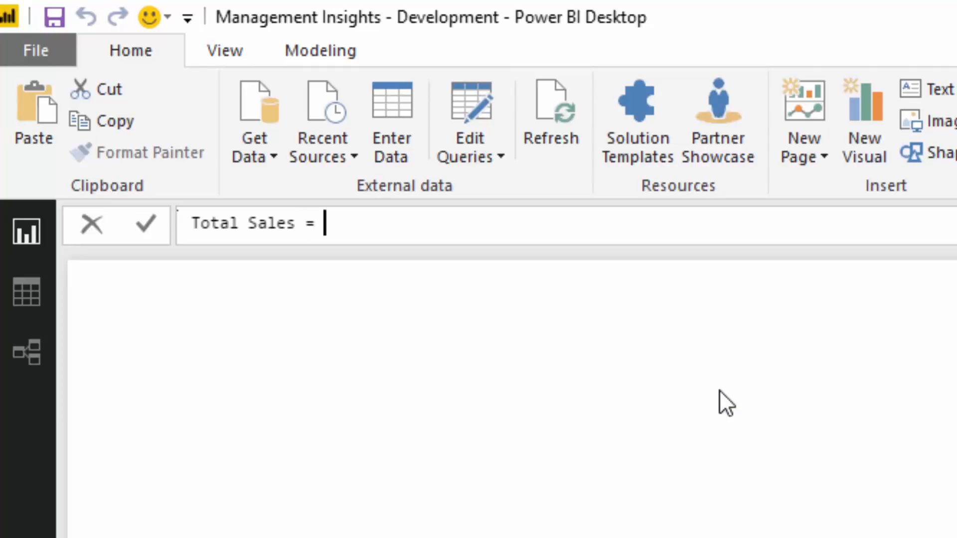
type("Sum(")
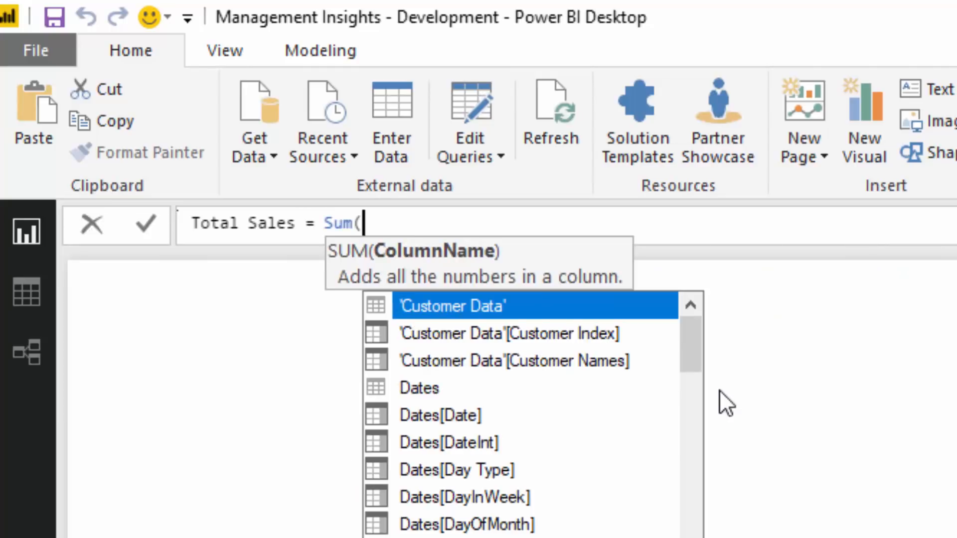
key("BackSpace")
key("BackSpace")
key("BackSpace")
type("UM(")
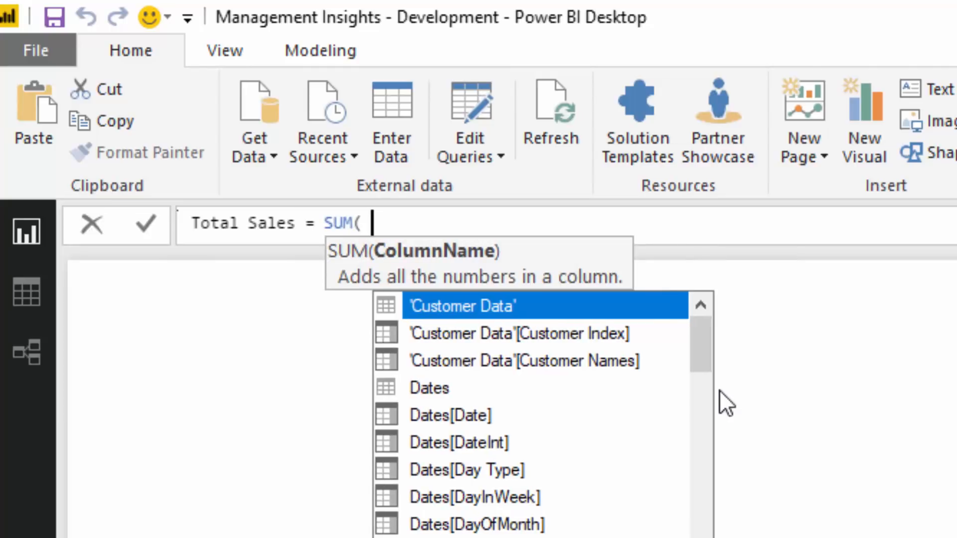
Step: Complete the Total Sales formula by summing 'Sales Data'[Total Revenue] and commit the measure
type(" Ree")
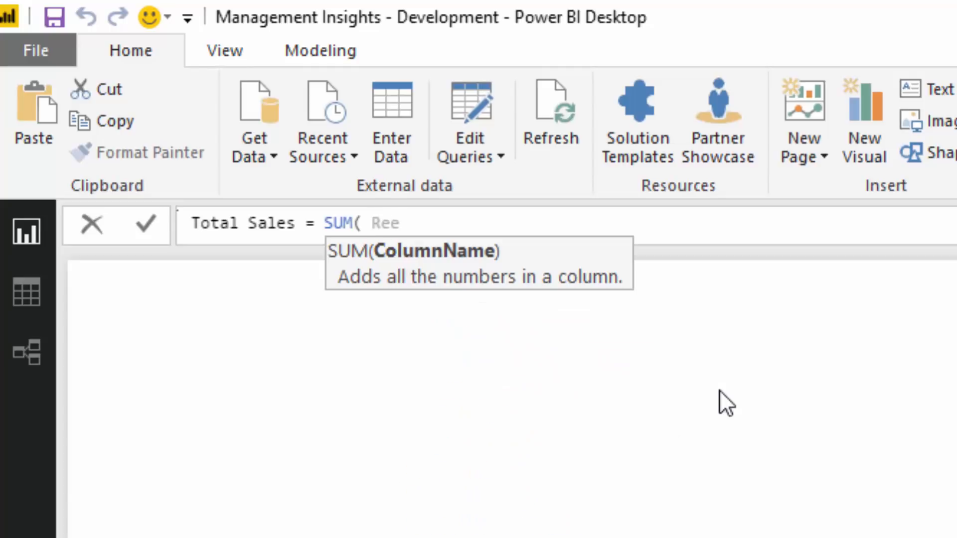
key("BackSpace")
key("BackSpace")
key("BackSpace")
type("Line")
key("BackSpace")
key("BackSpace")
key("BackSpace")
key("BackSpace")
type("Re")
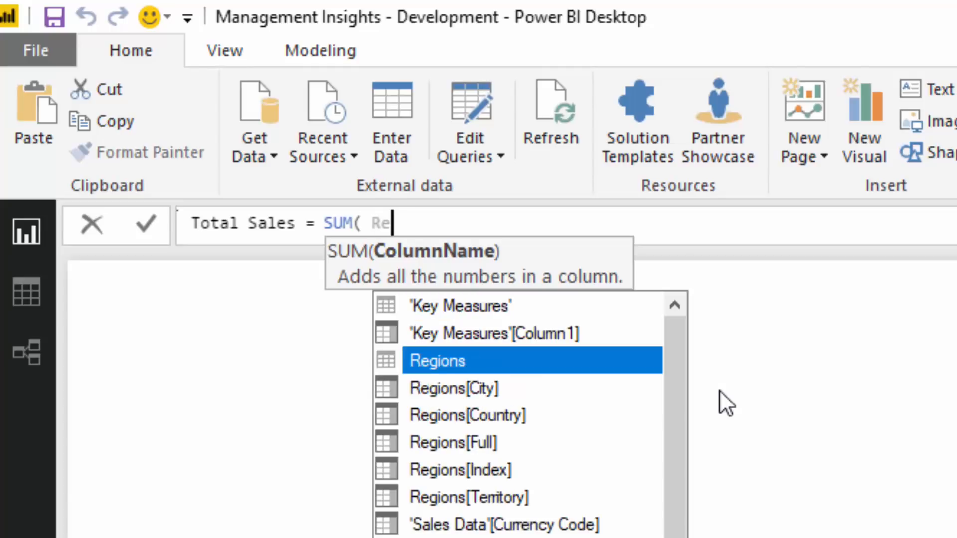
key("Down")
key("Down")
key("Down")
key("Down")
key("Down")
key("Down")
key("Down")
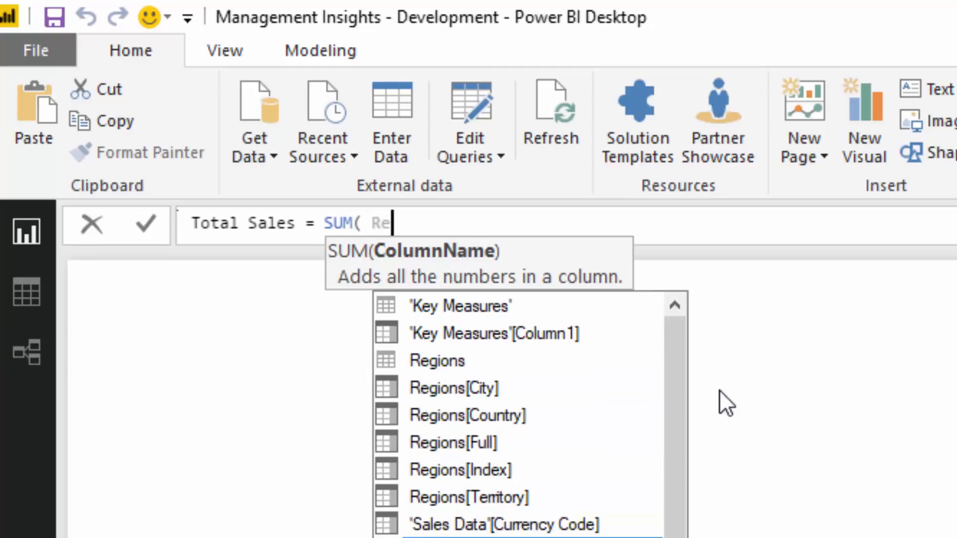
key("Tab")
type(")")
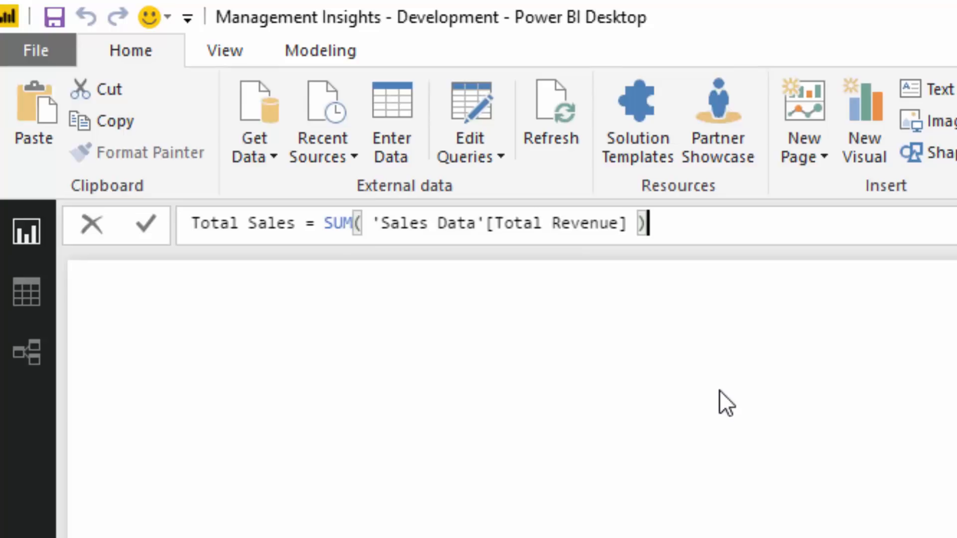
key("Return")
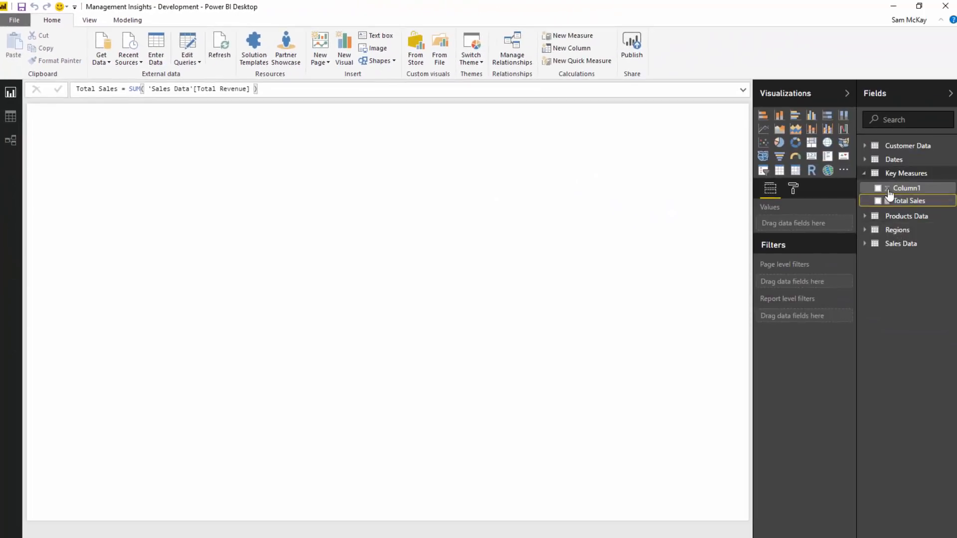
Step: Add the Total Sales measure to the report canvas as a card visual
left_click_drag(890, 195, 387, 219)
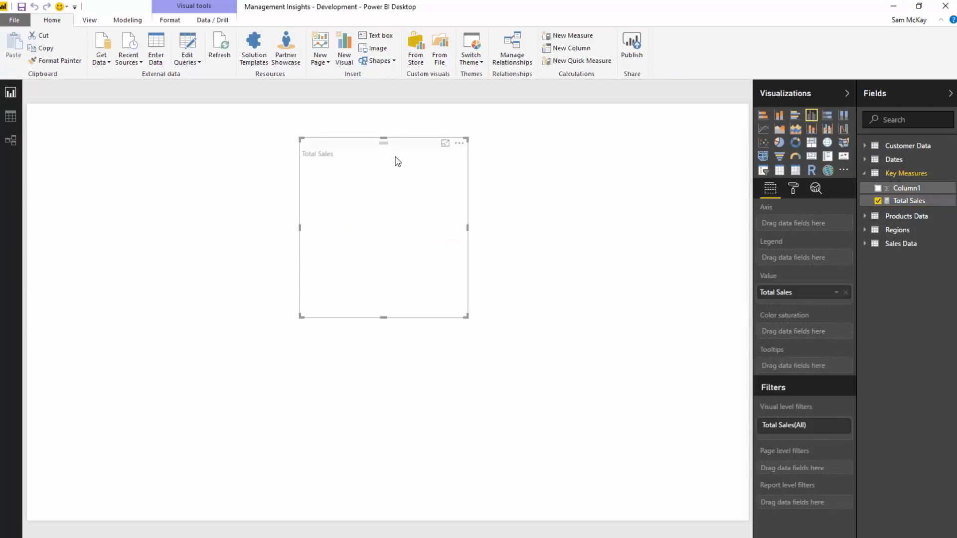
left_click(811, 156)
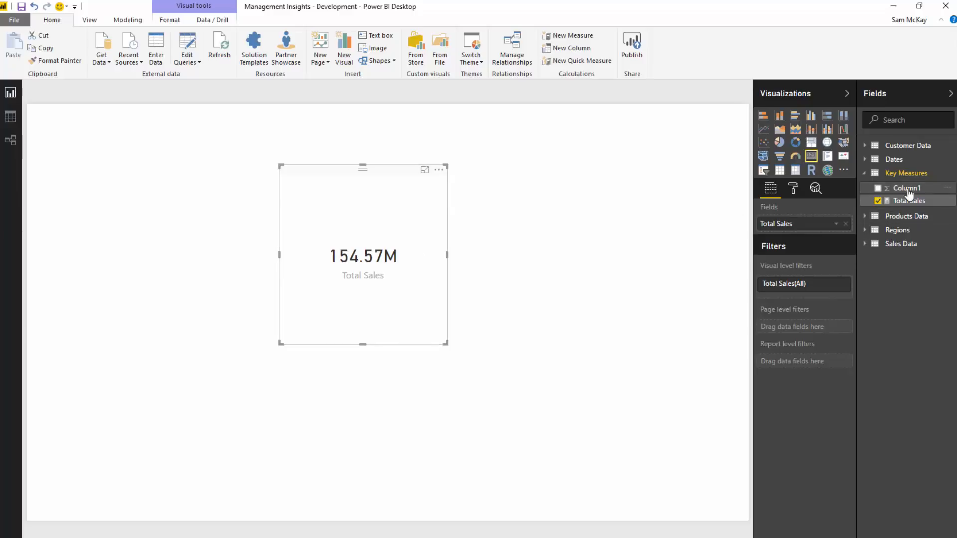
Step: Delete the placeholder Column1 from the Key Measures table
right_click(906, 189)
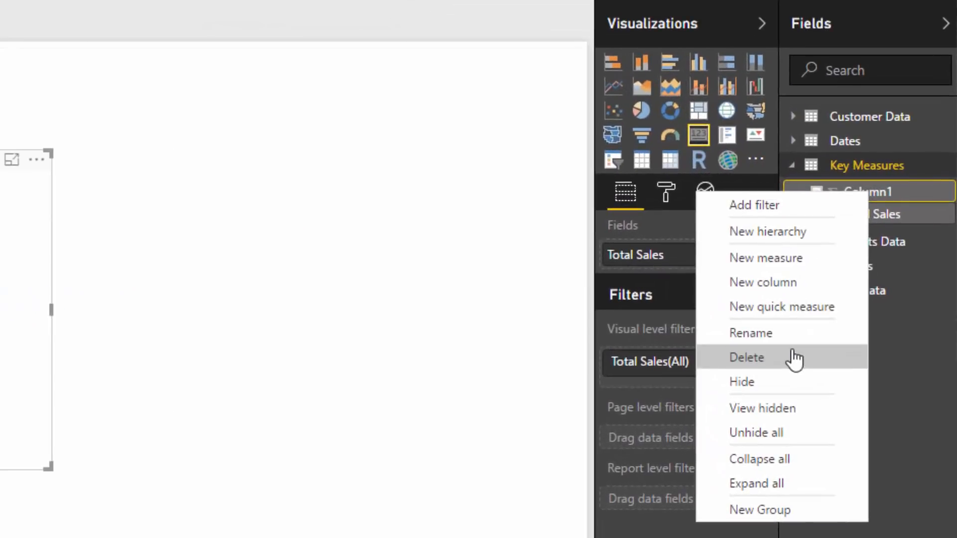
left_click(795, 358)
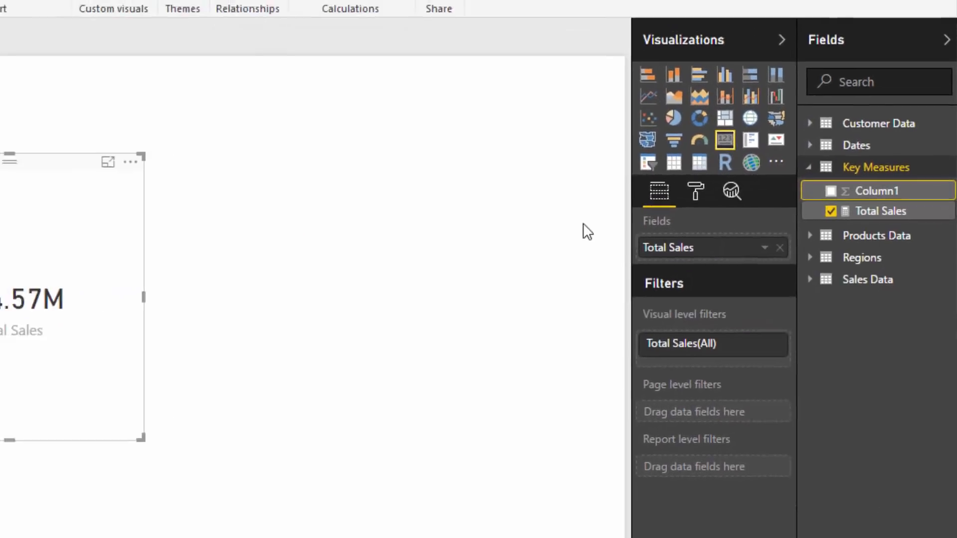
left_click(172, 396)
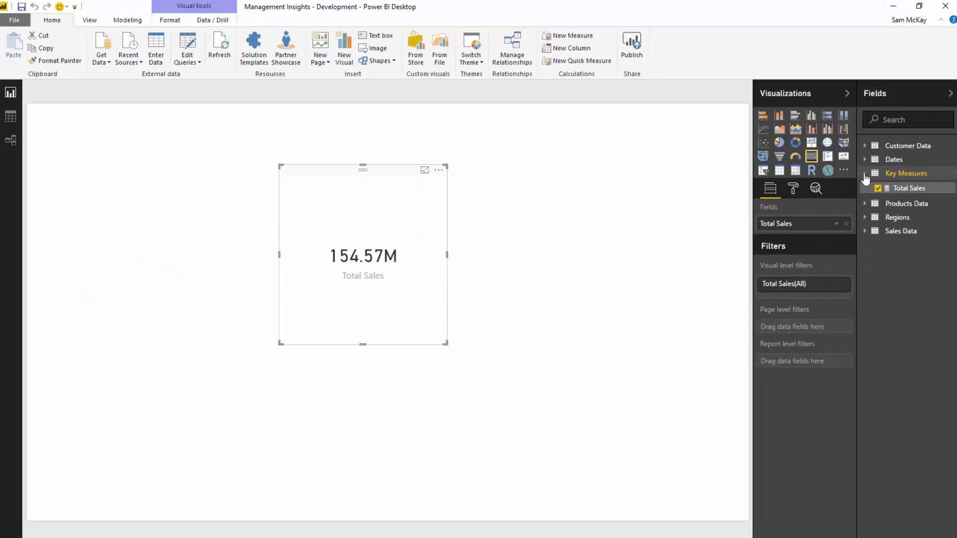
Step: Start a new measure named Total Costs in Key Measures, using SUMX over the 'Sales Data' table
left_click(885, 188)
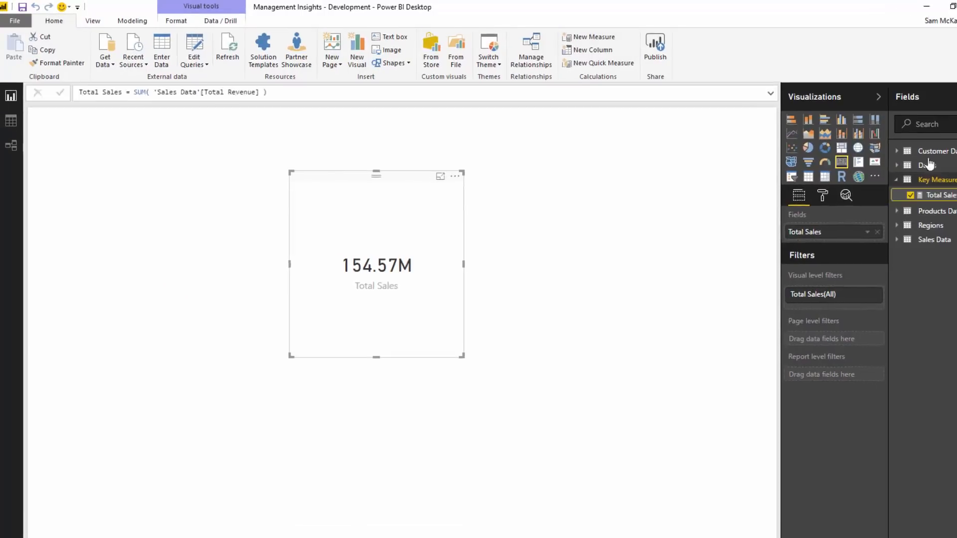
left_click(594, 37)
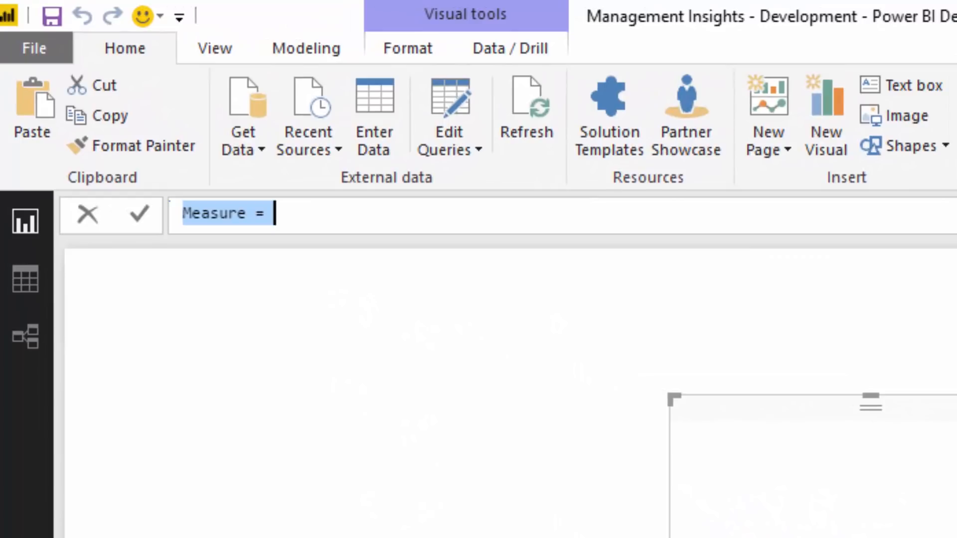
type("Tot")
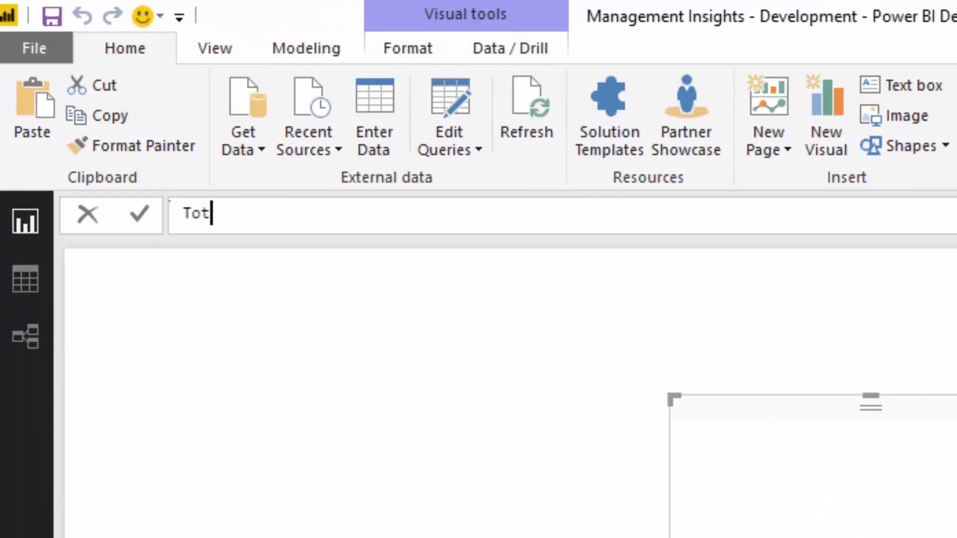
type("al Cost")
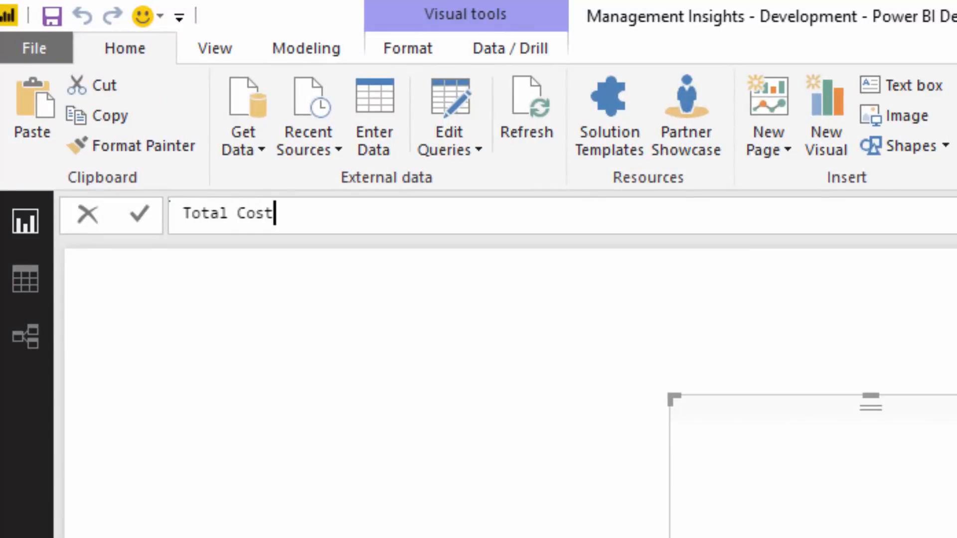
type("s = SUMX(")
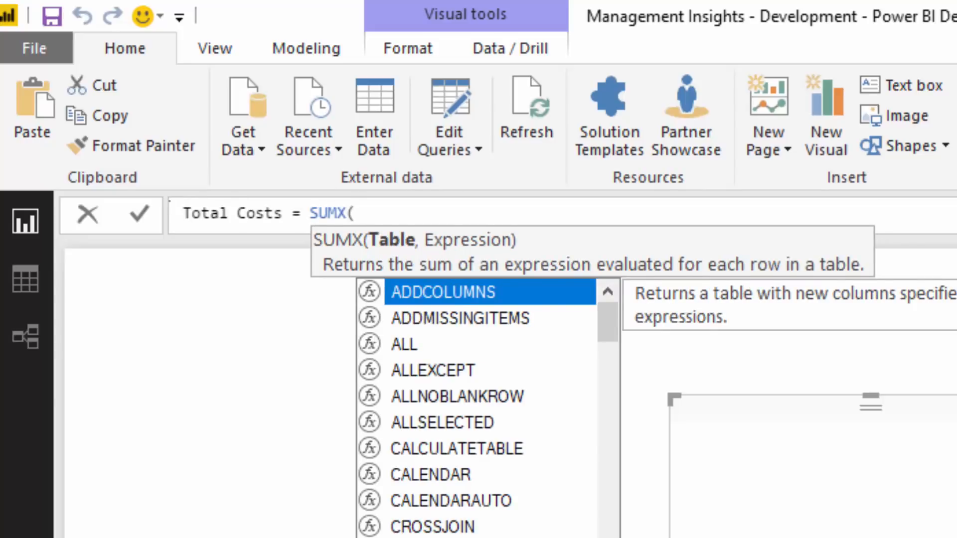
type(" Sal")
key("Tab")
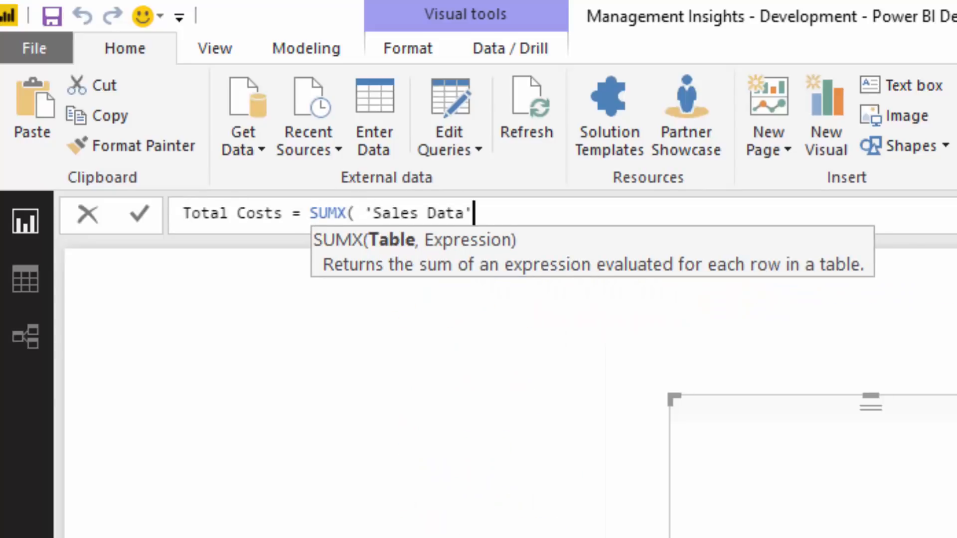
Step: Complete the Total Costs expression as 'Sales Data'[Order Quantity] * 'Sales Data'[Total Unit Cost] and commit the measure
type(", Qu")
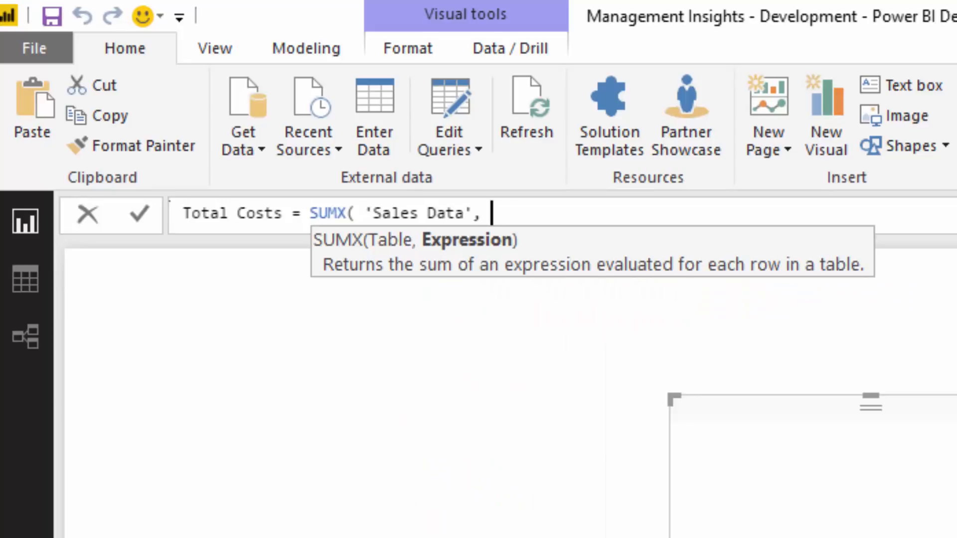
key("Down")
key("Tab")
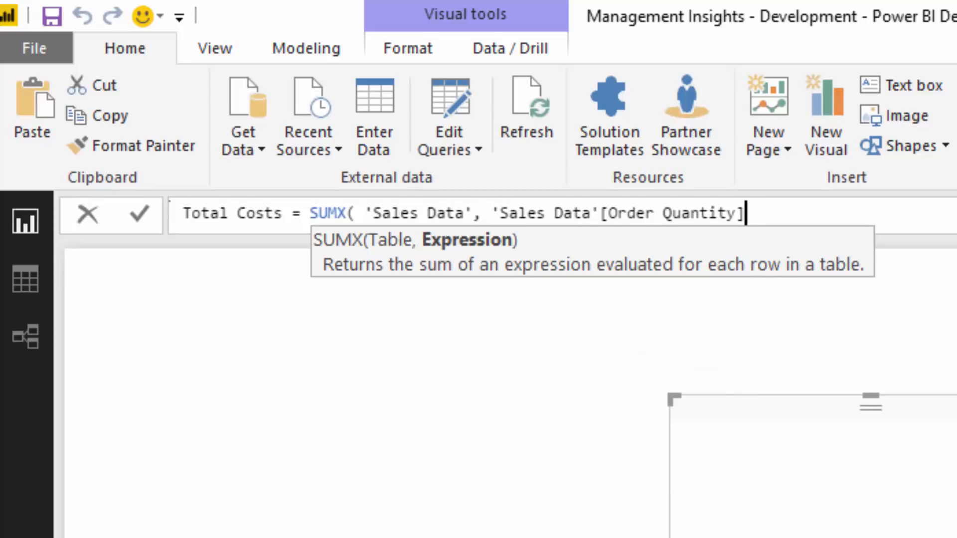
type("* ")
type("Tot")
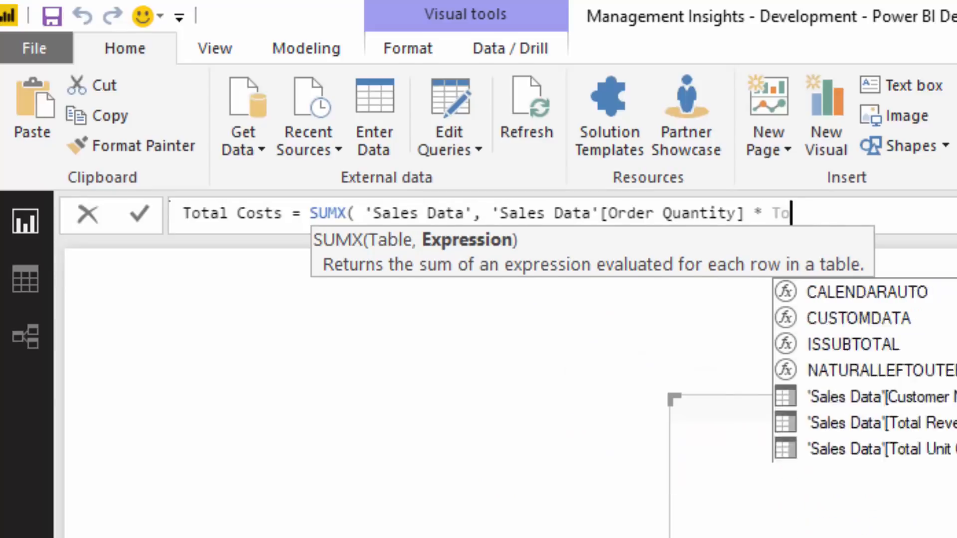
key("Up")
key("Tab")
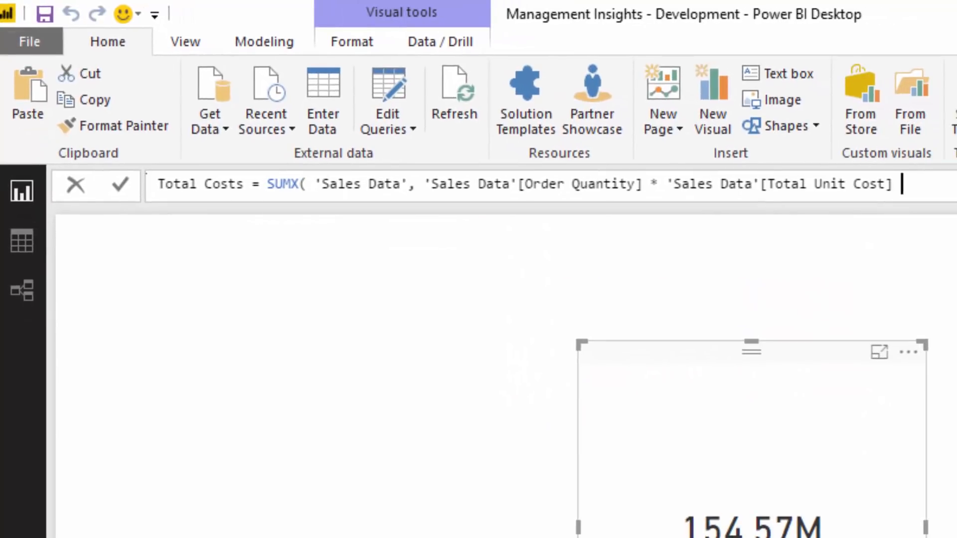
type(")")
key("Return")
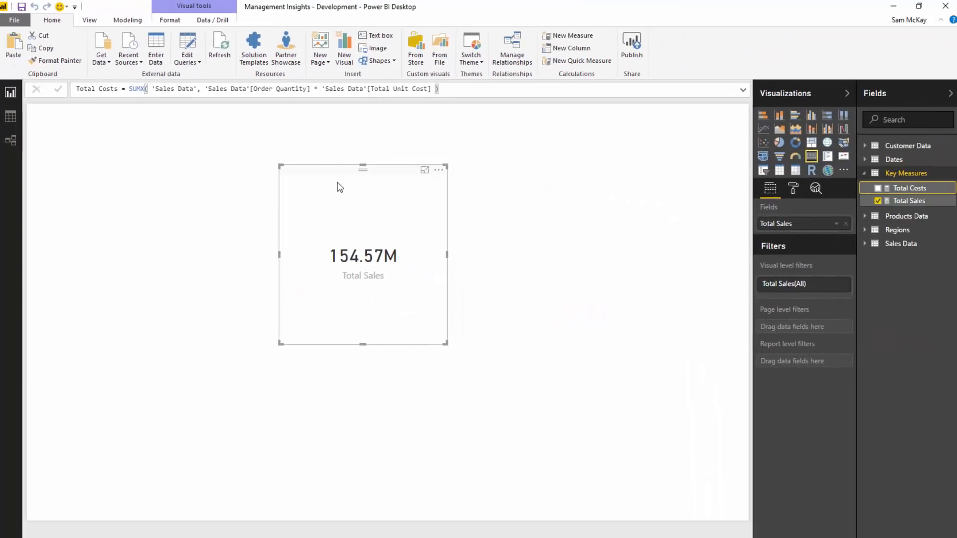
Step: Duplicate the Total Sales card, place the copy beside the original, and replace its field with Total Costs
key("ctrl+v")
left_click_drag(368, 202, 575, 188)
left_click_drag(915, 189, 812, 226)
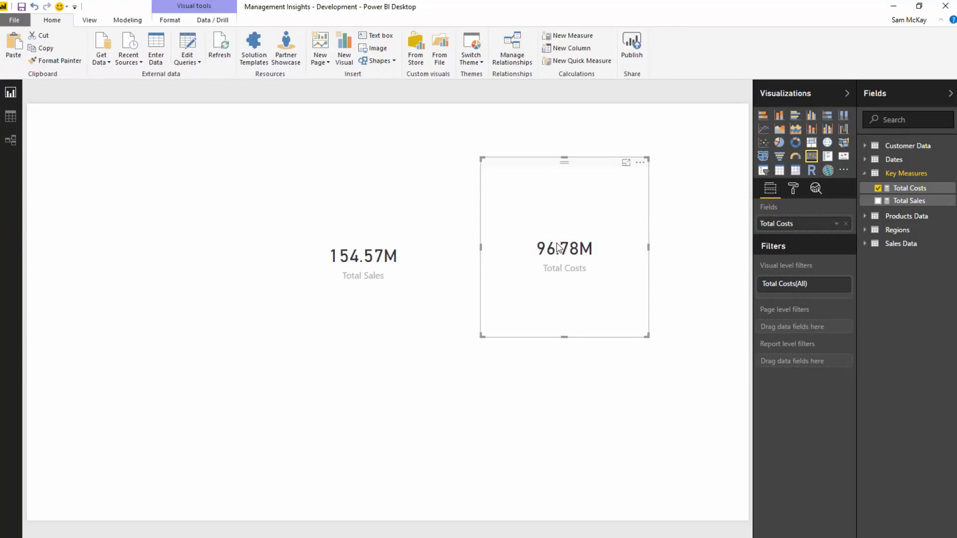
Step: Examine the Total Costs formula, including the SUMX table argument and the expression multiplying quantity by unit cost
left_click(910, 188)
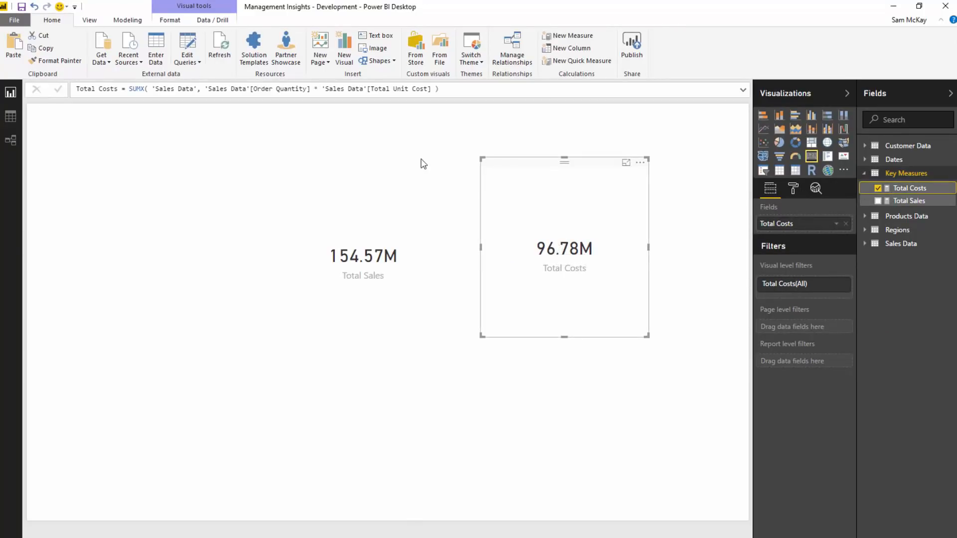
left_click(199, 89)
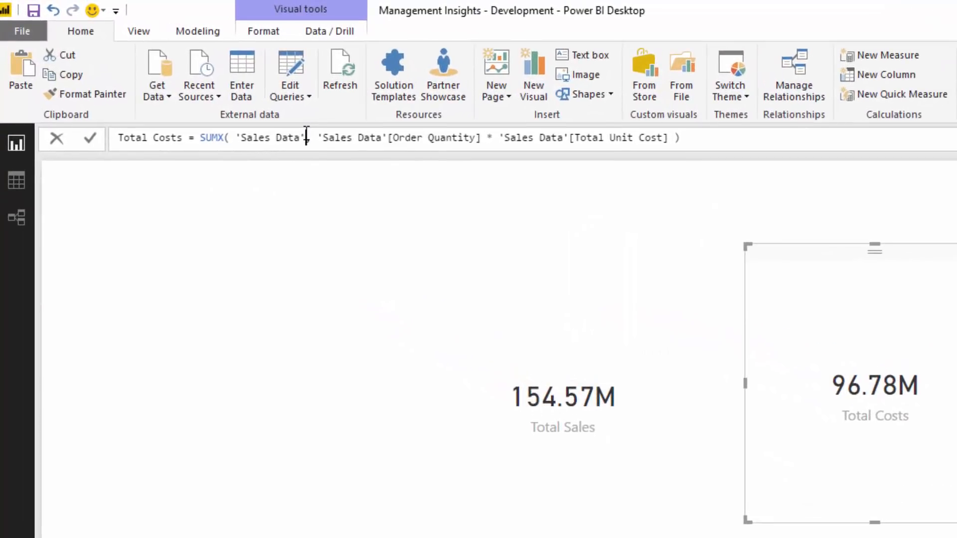
left_click(225, 136)
left_click(234, 137)
left_click_drag(319, 138, 657, 138)
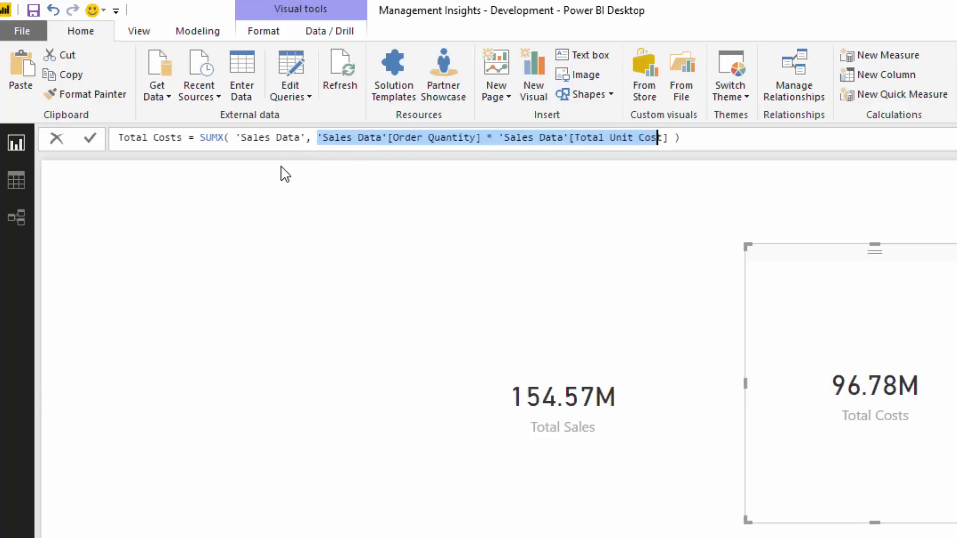
Step: Shrink the Total Costs card on the report canvas
left_click_drag(200, 137, 220, 138)
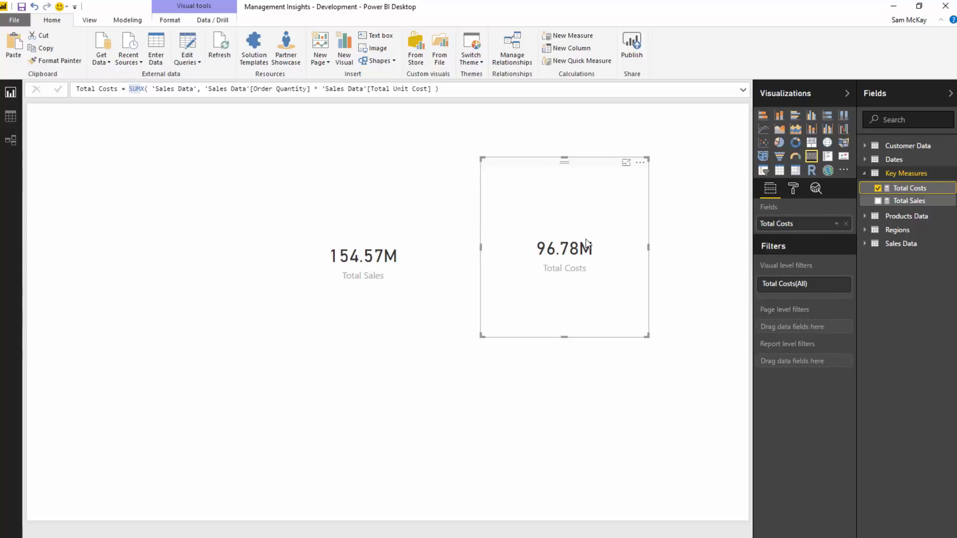
left_click_drag(646, 335, 618, 288)
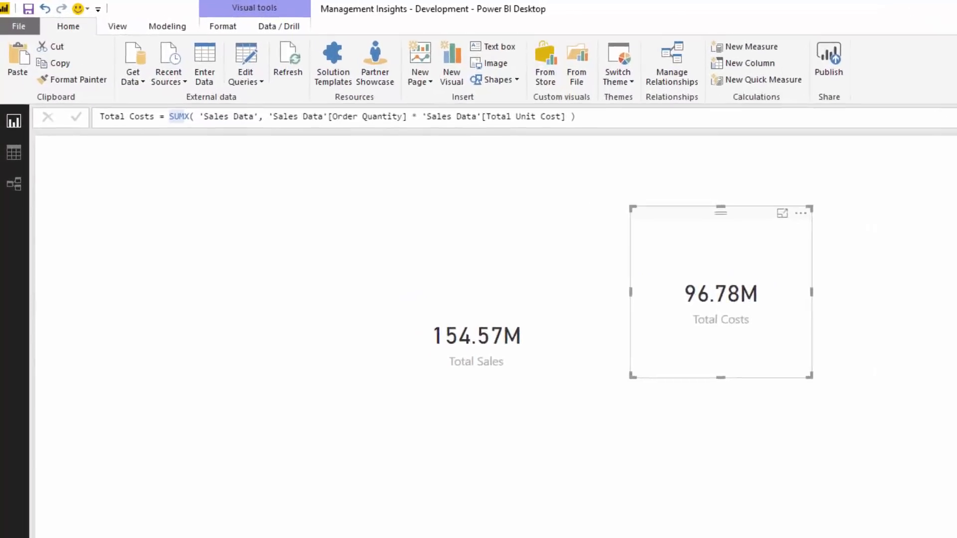
Step: Create a Key Measures measure named Total Profits, defined as [Total Sales] - [Total Costs]
left_click(880, 55)
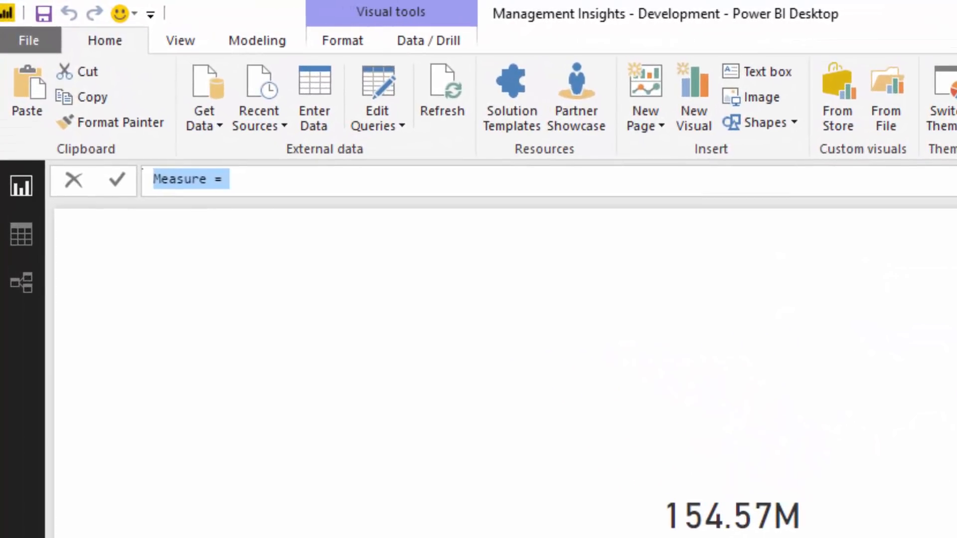
type("Total Pr")
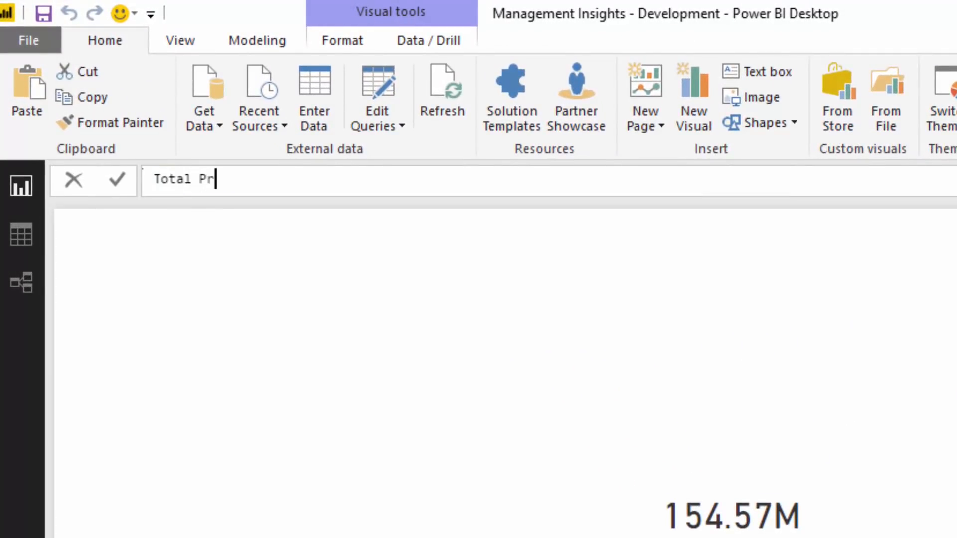
type("ofits = To")
key("Down")
key("Down")
key("Down")
key("Tab")
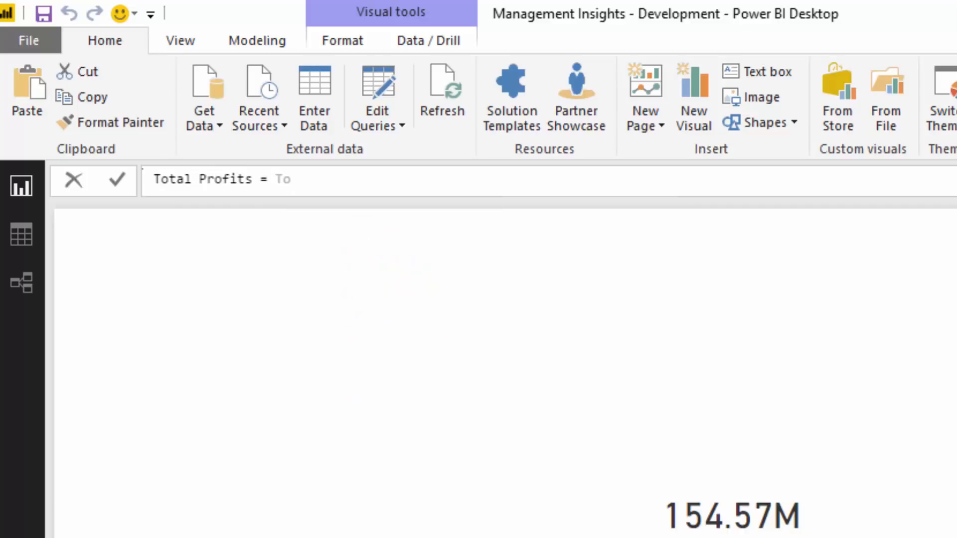
type("- [")
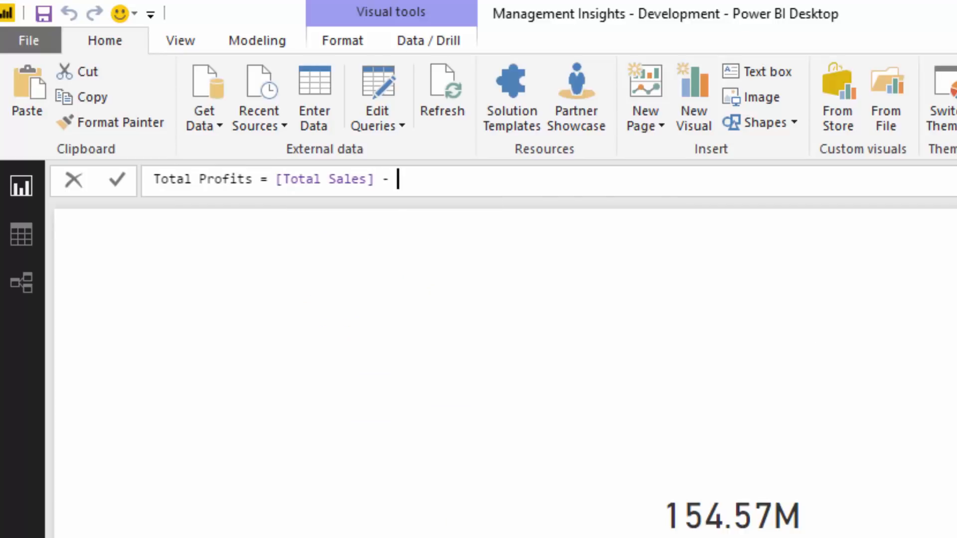
type("To")
key("Escape")
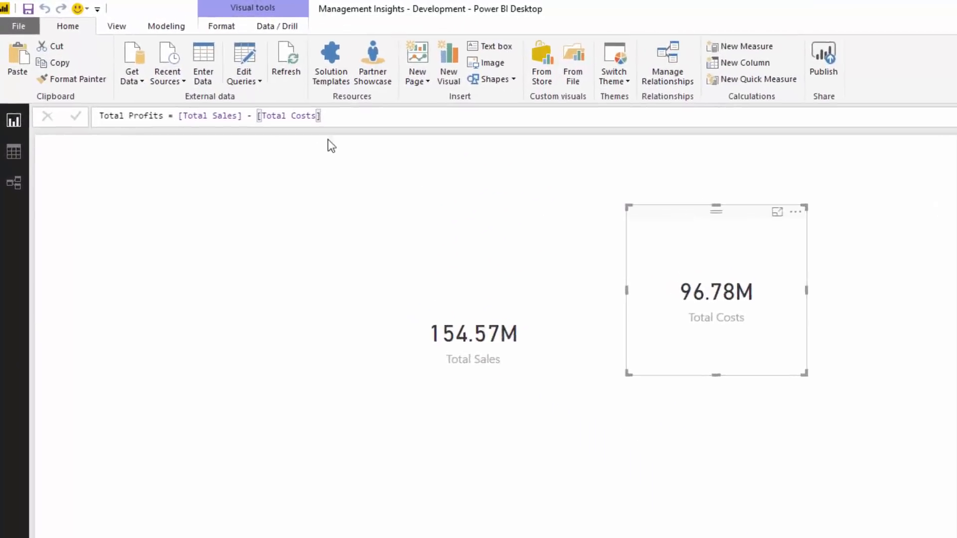
Step: Start a new measure named Profit Margins using DIVIDE with [Total Profits] as the numerator
left_click(746, 46)
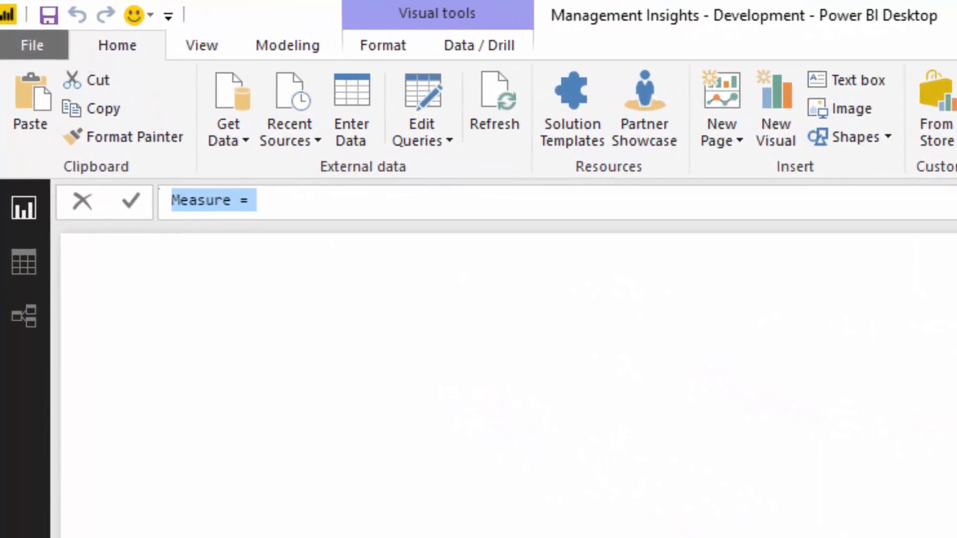
type("Pr")
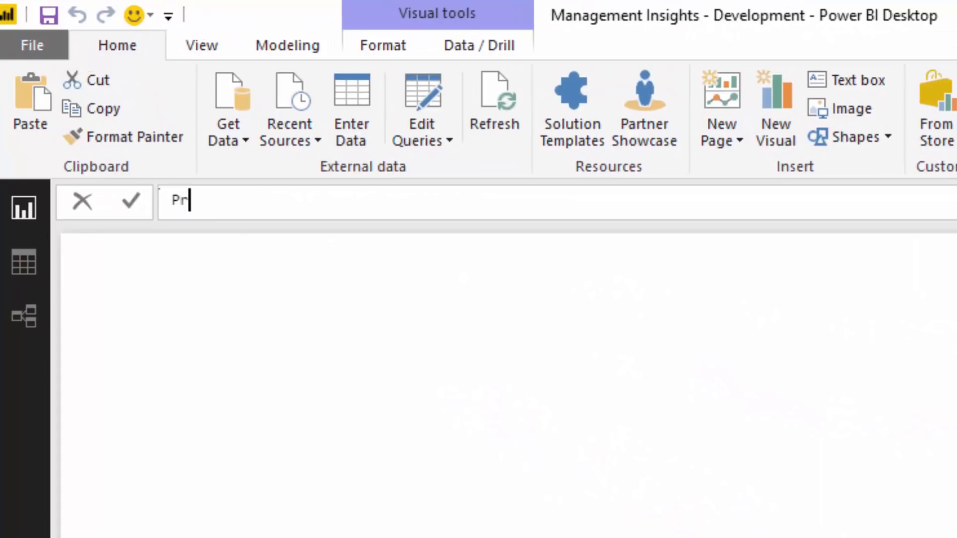
type("ofit Marg")
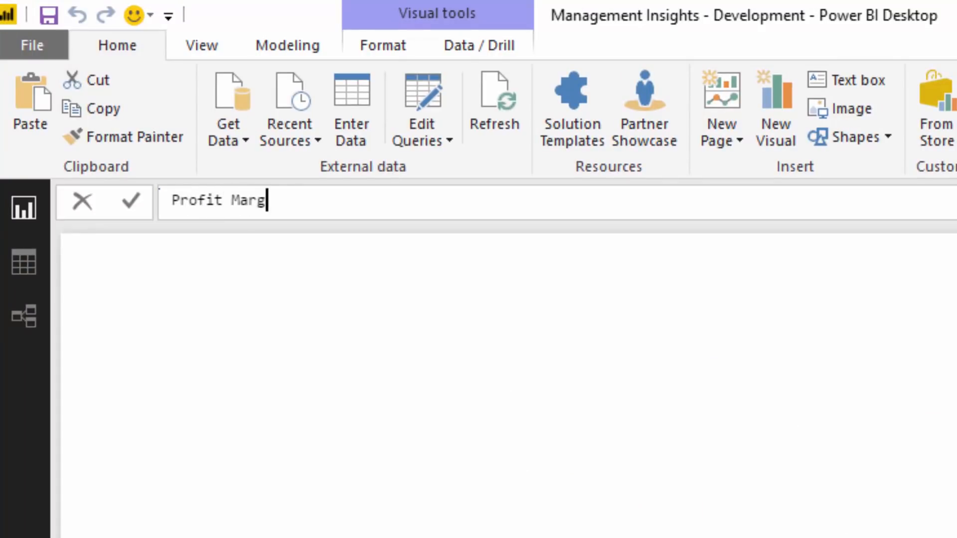
type("ins = DIVIDE( [Tot")
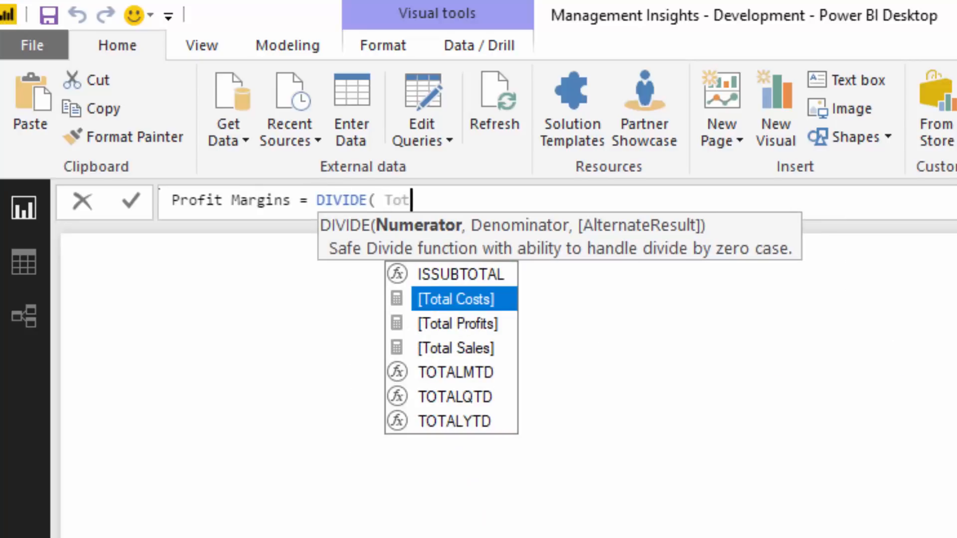
key("Down")
key("Tab")
Step: Complete the Profit Margins formula with [Total Sales] as denominator and 0 as alternate result, and commit the measure
type(", To")
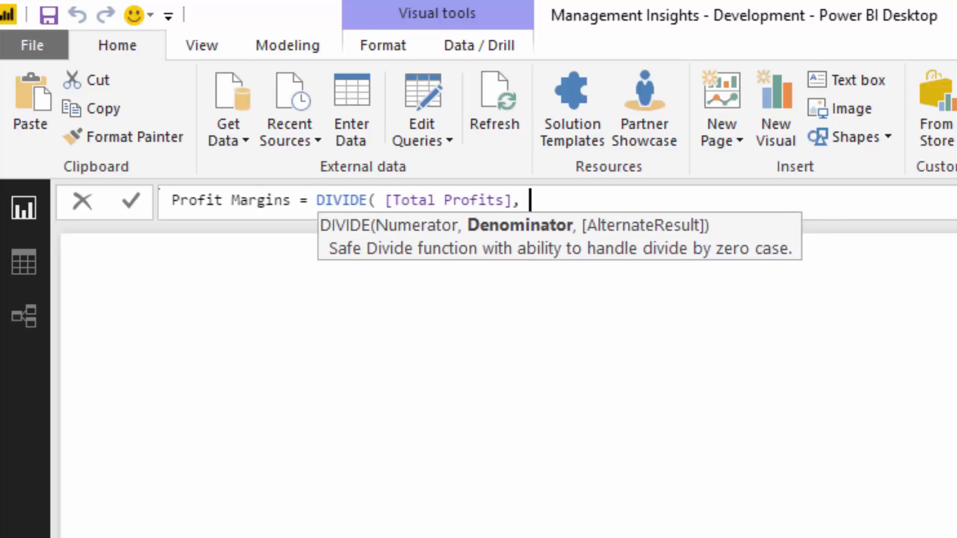
key("Down")
key("Down")
key("Down")
key("Down")
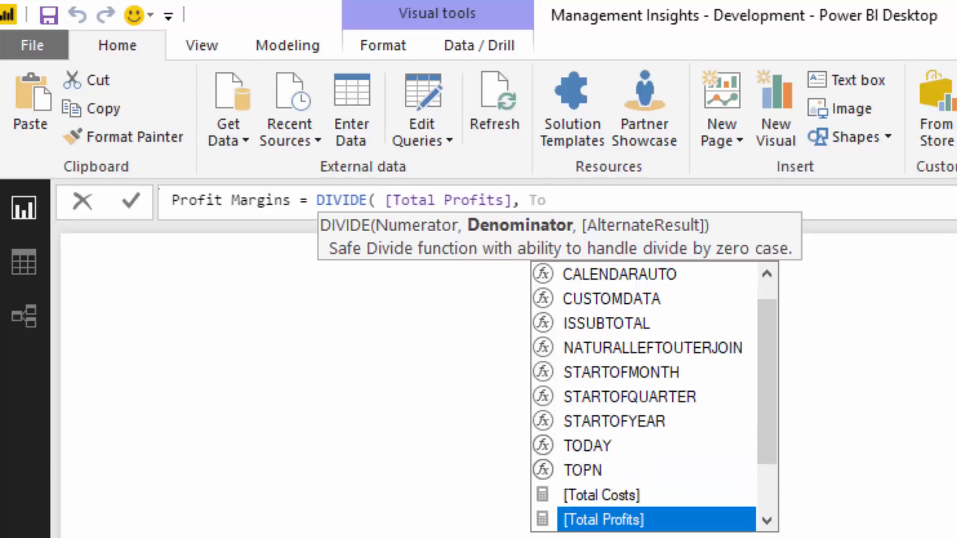
key("Tab")
type(", 0 )")
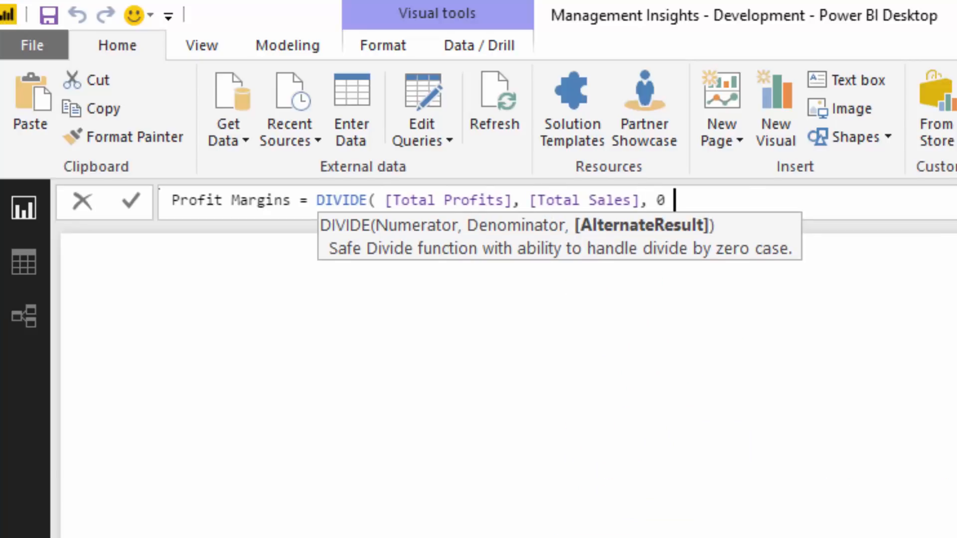
key("Return")
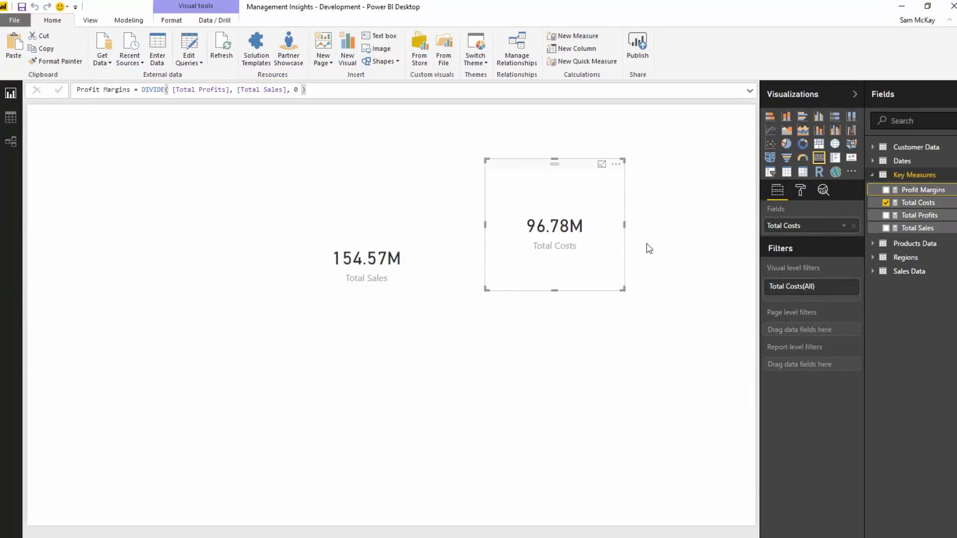
Step: Move the Total Costs and Total Sales cards up the canvas and make both cards smaller
left_click_drag(535, 172, 496, 149)
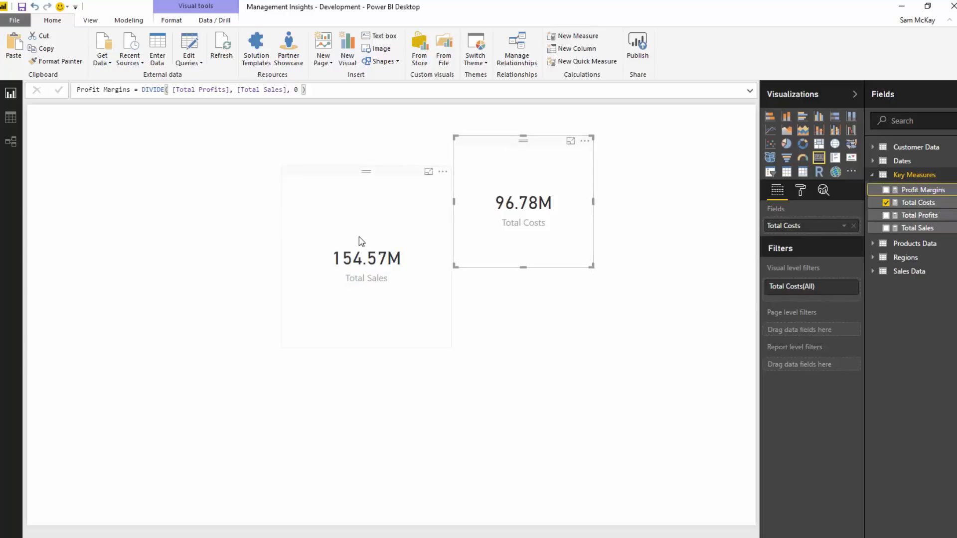
left_click_drag(359, 242, 328, 204)
left_click_drag(413, 323, 393, 262)
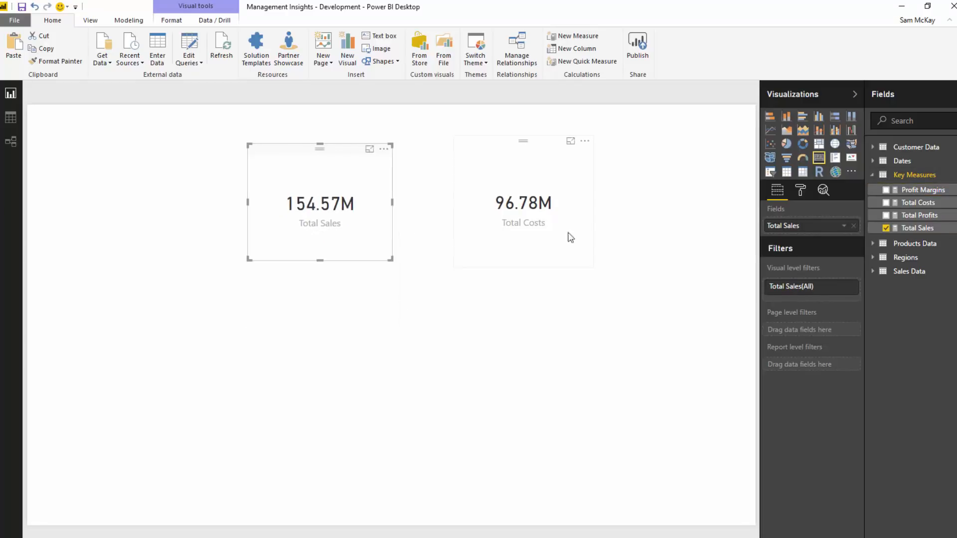
left_click(568, 237)
mouse_move(572, 252)
left_mouse_down()
mouse_move(591, 272)
mouse_move(556, 250)
left_mouse_up()
Step: Format the Profit Margins measure as a percentage and collapse the Key Measures table in the field list
left_click(909, 193)
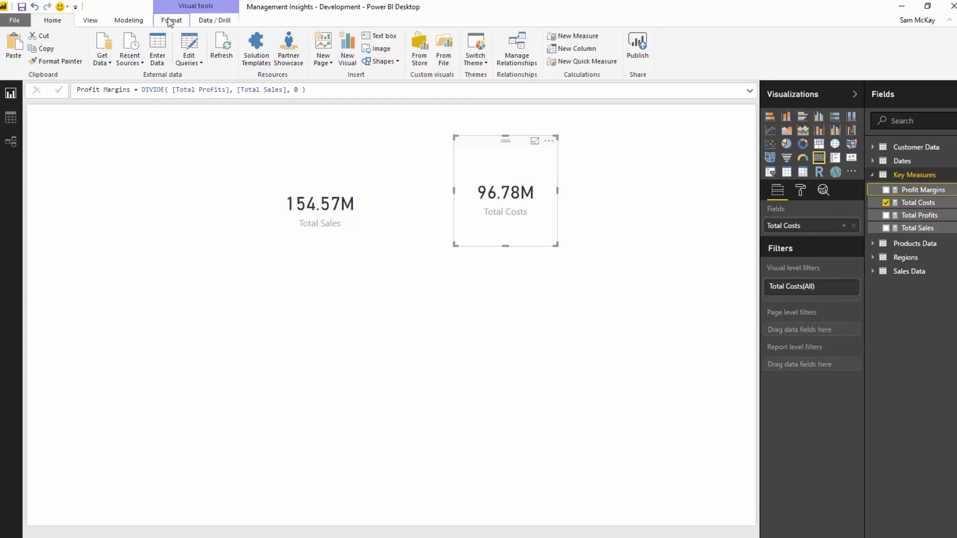
left_click(140, 20)
left_click(235, 62)
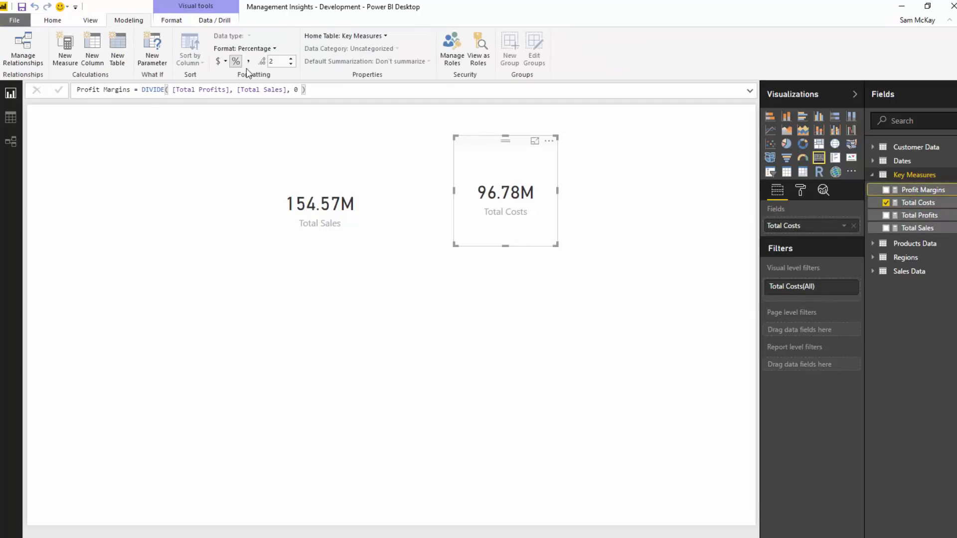
left_click(368, 90)
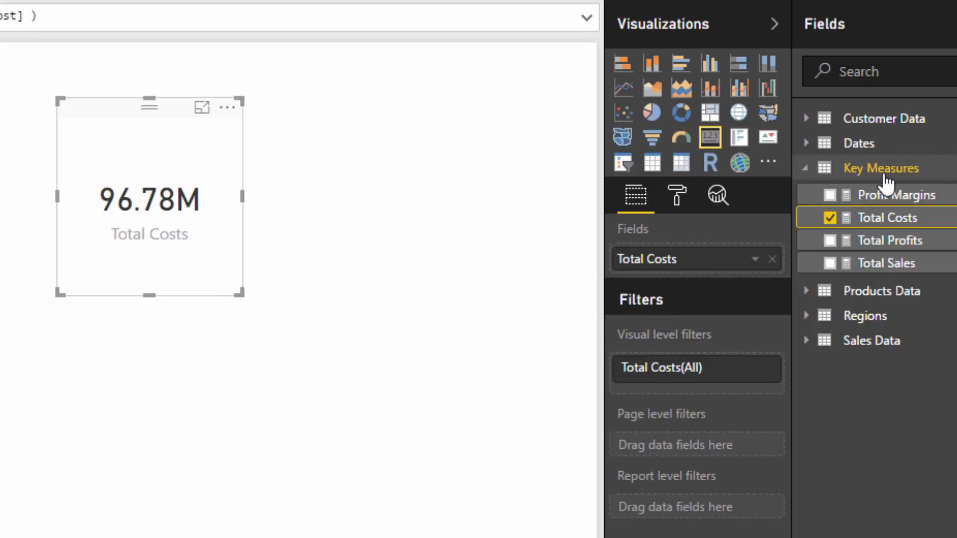
left_click(868, 171)
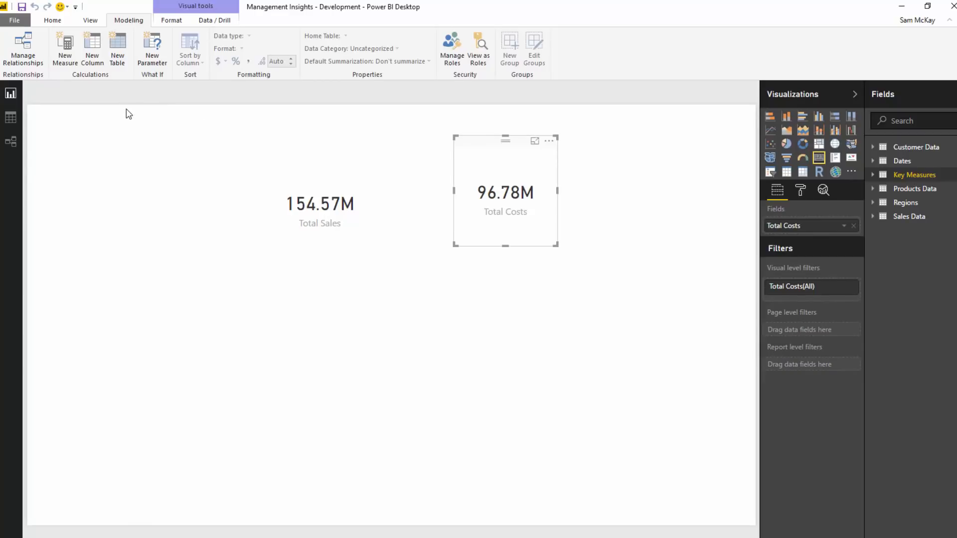
Step: Begin a manually entered data table and name it Metric Selection
left_click(50, 19)
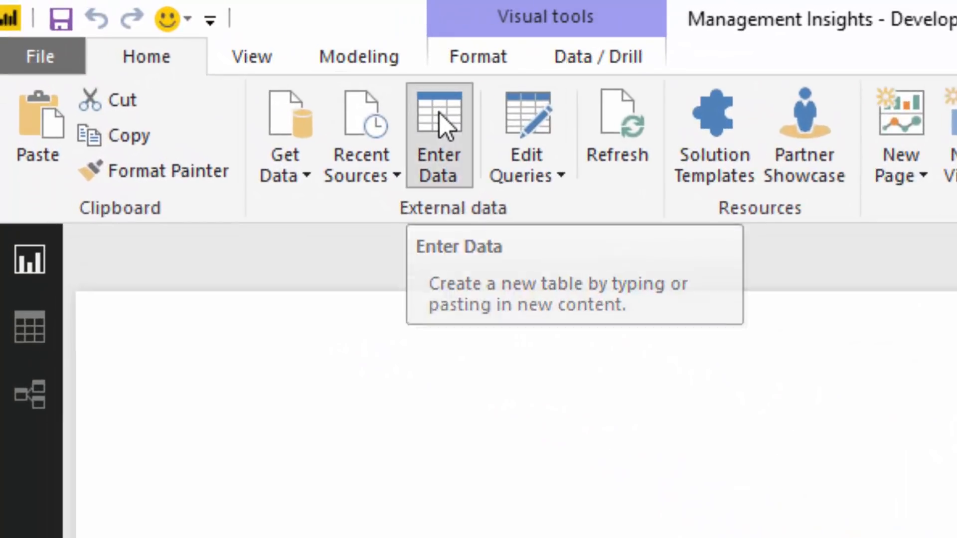
left_click(439, 112)
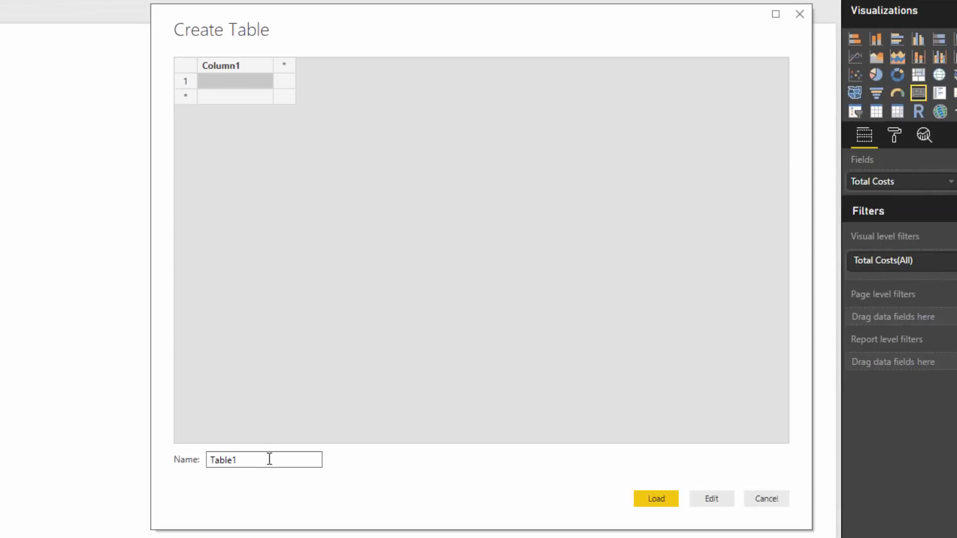
left_click_drag(270, 459, 181, 455)
type("Metric Selection")
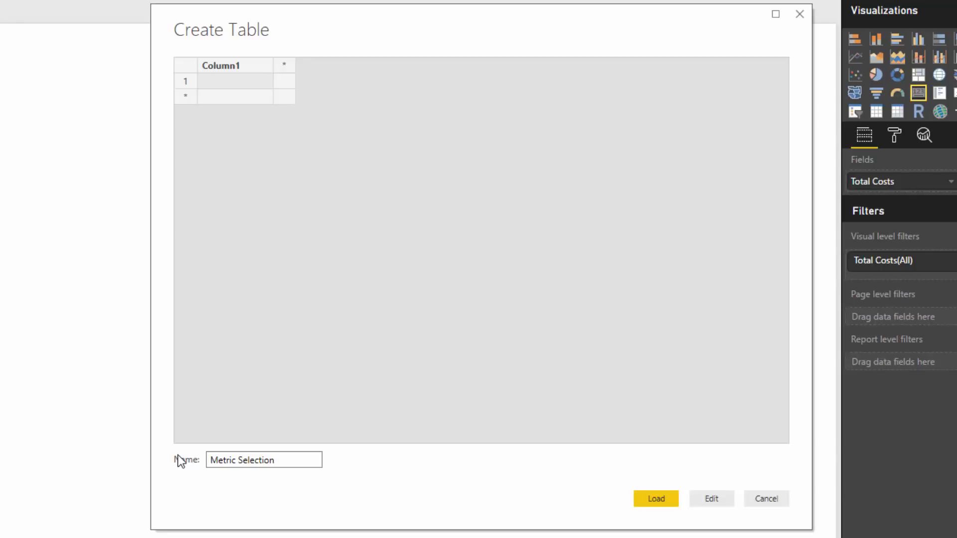
Step: Rename the table's first column to Metric and fill its rows with Revenue, Costs and Profits
double_click(239, 65)
type("Metric")
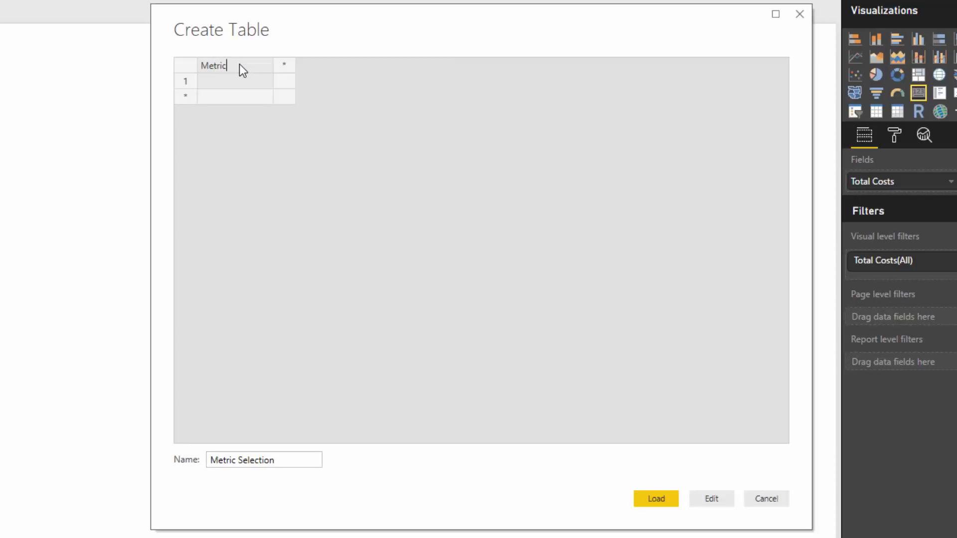
left_click(259, 85)
type("Revenue")
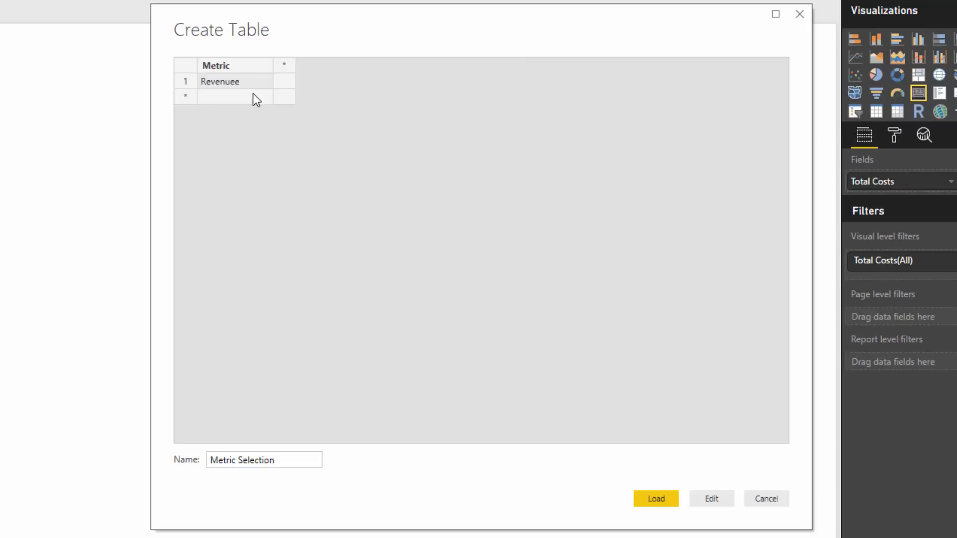
left_click(253, 94)
type("Co")
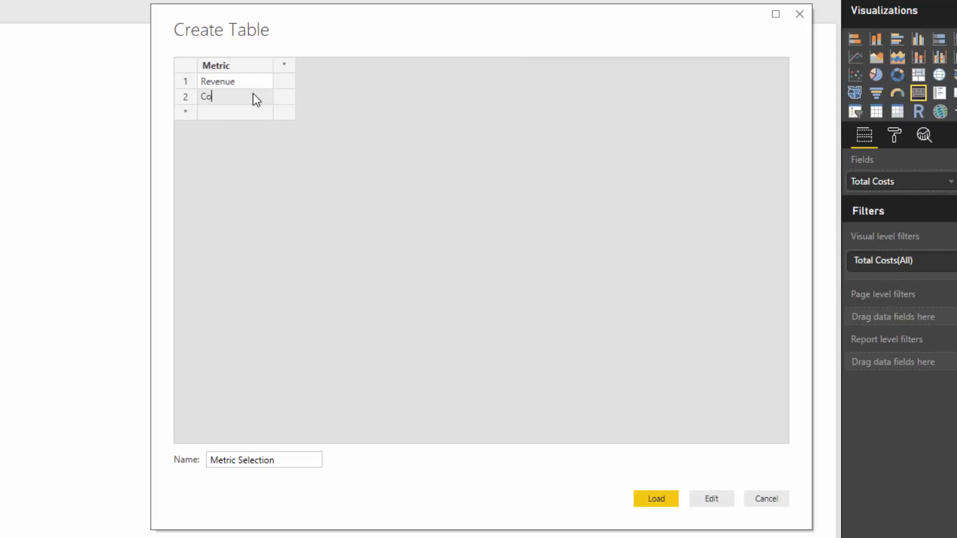
type("sts")
left_click(250, 109)
type("Prof")
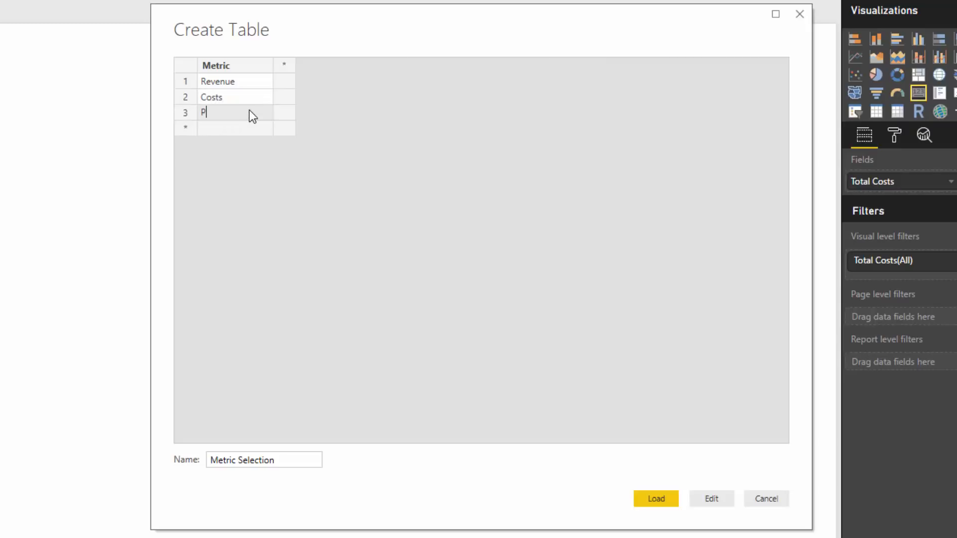
Step: Add a second column named Metric Index to the Metric Selection table
left_click(289, 66)
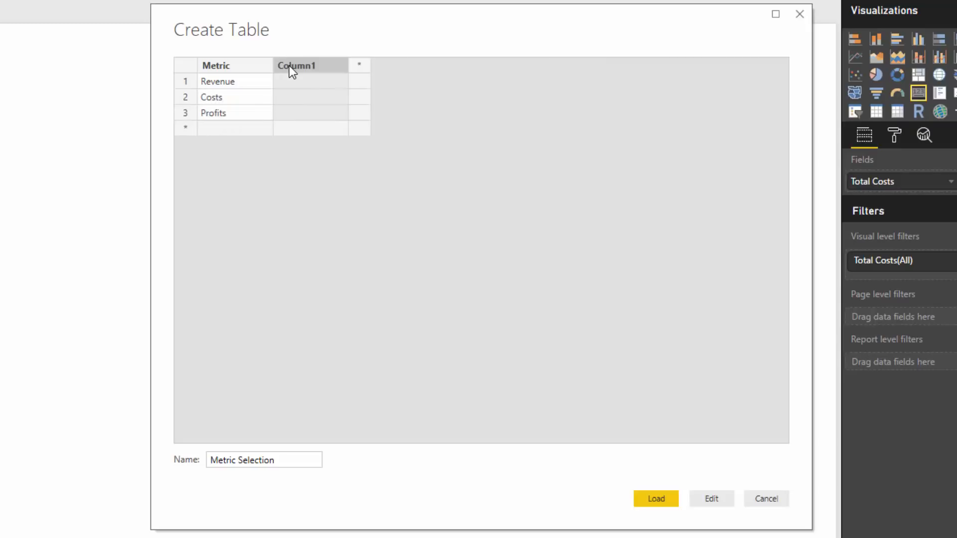
type("In")
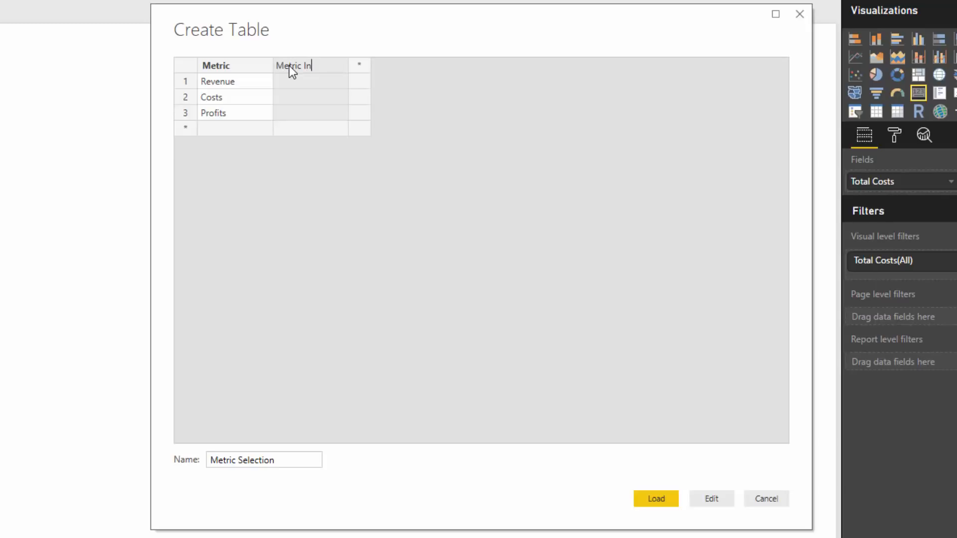
type("Metric Ine")
key("BackSpace")
type("dex")
Step: Enter 1, 2 and 3 as the Metric Index values for Revenue, Costs and Profits, and load the table
left_click(300, 80)
type("1")
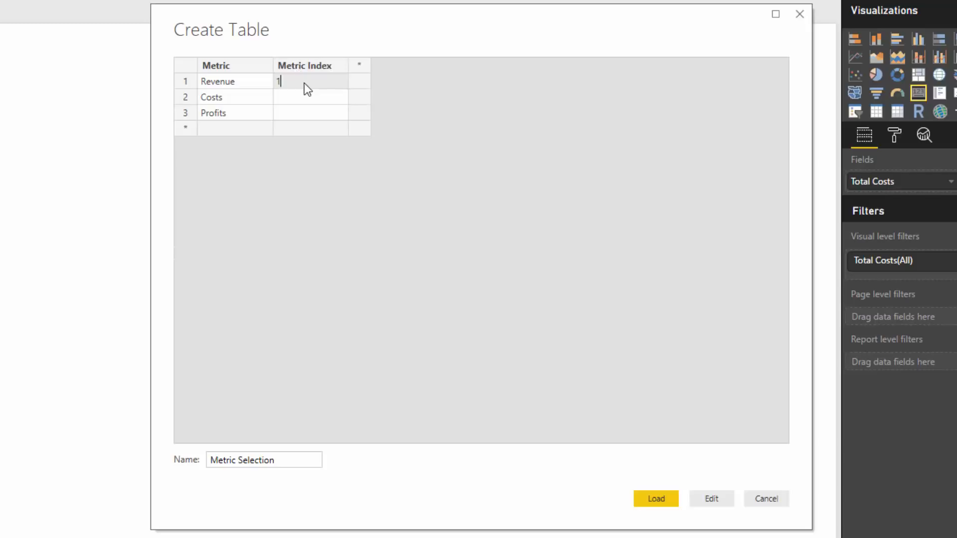
key("Return")
type("2")
key("Return")
type("3")
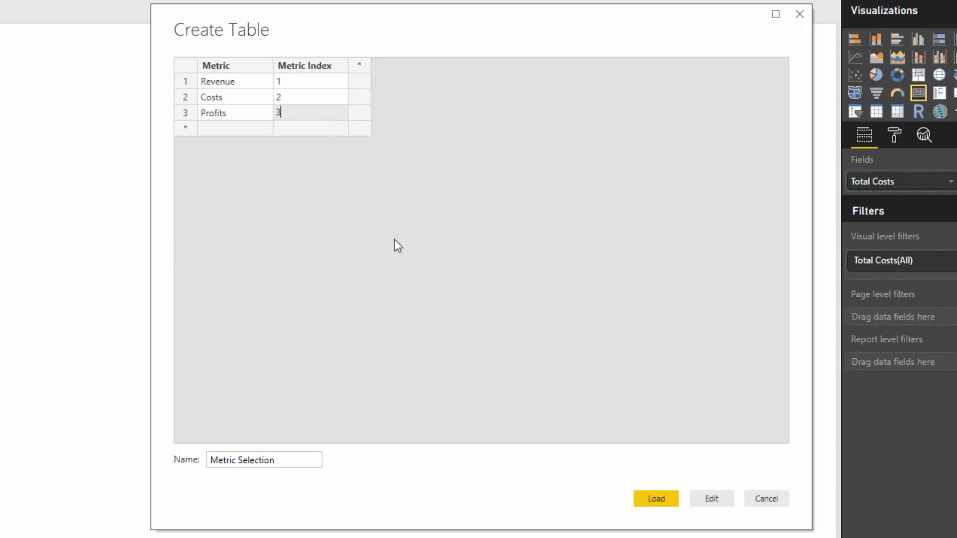
left_click(658, 500)
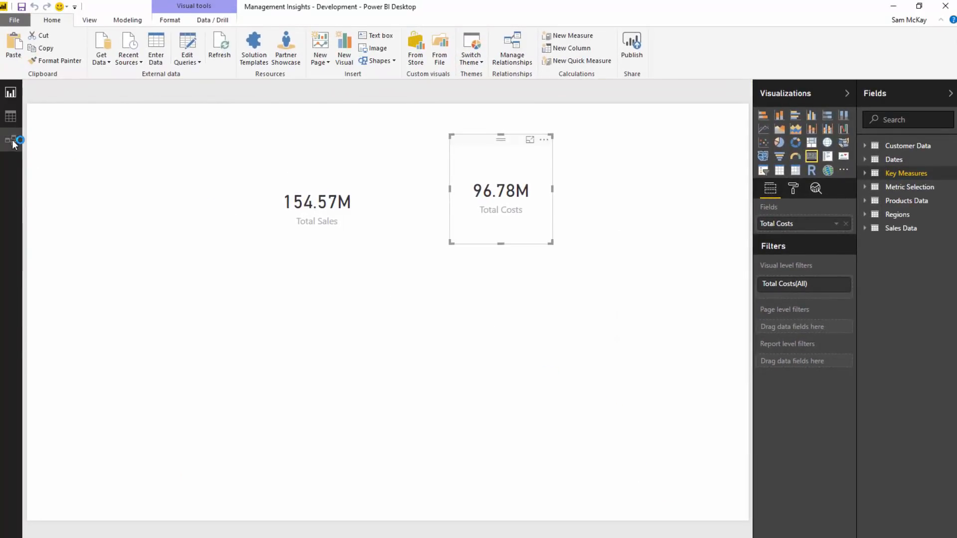
Step: In the relationships diagram, place Metric Selection beside the Sales Data table and move Key Measures away to the upper right
left_click(12, 142)
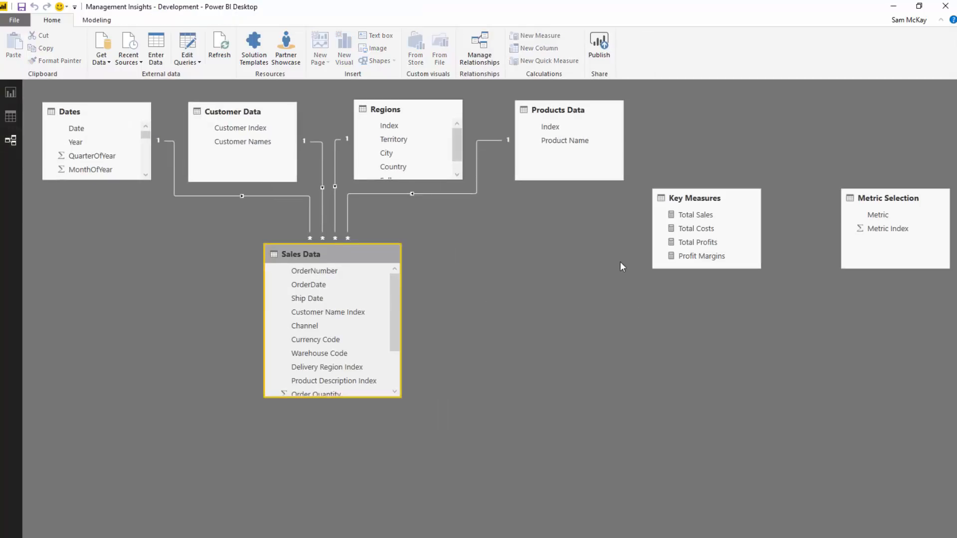
left_click_drag(864, 210, 469, 301)
left_click_drag(695, 210, 841, 122)
left_click_drag(483, 287, 533, 257)
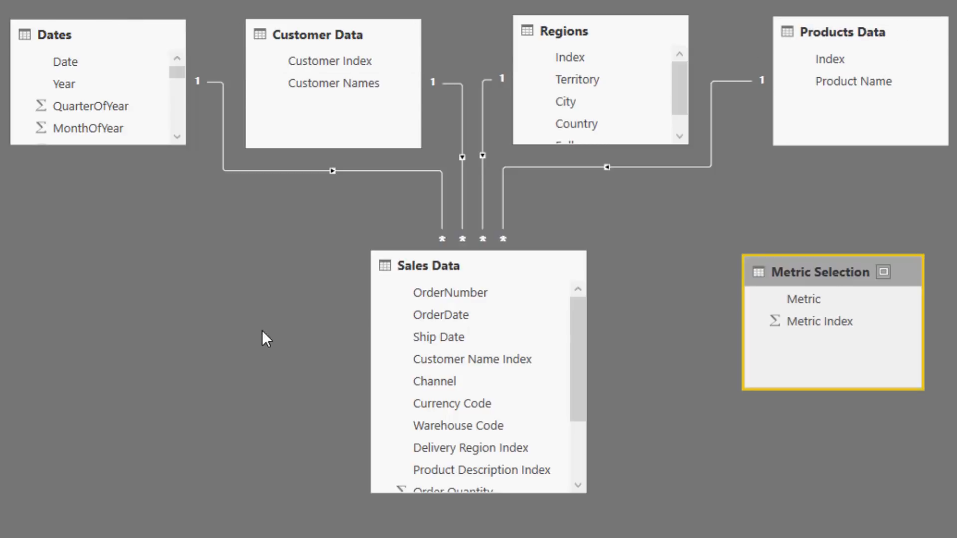
Step: Shift the Metric Selection table slightly further right in the relationships diagram
left_click_drag(806, 268, 846, 263)
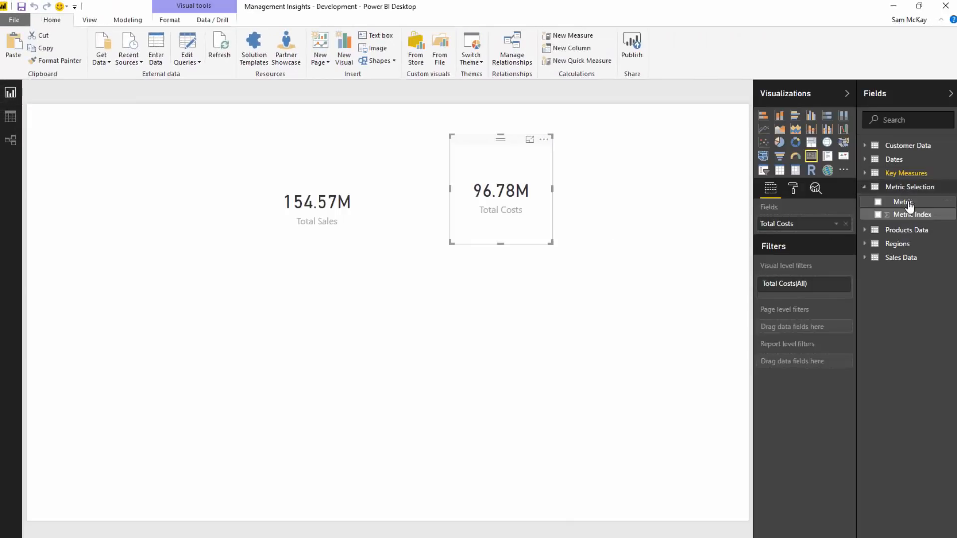
Step: Add a slicer on the Metric field from Metric Selection to the report page, without keeping a Metric Index chart
left_click_drag(910, 212, 177, 165)
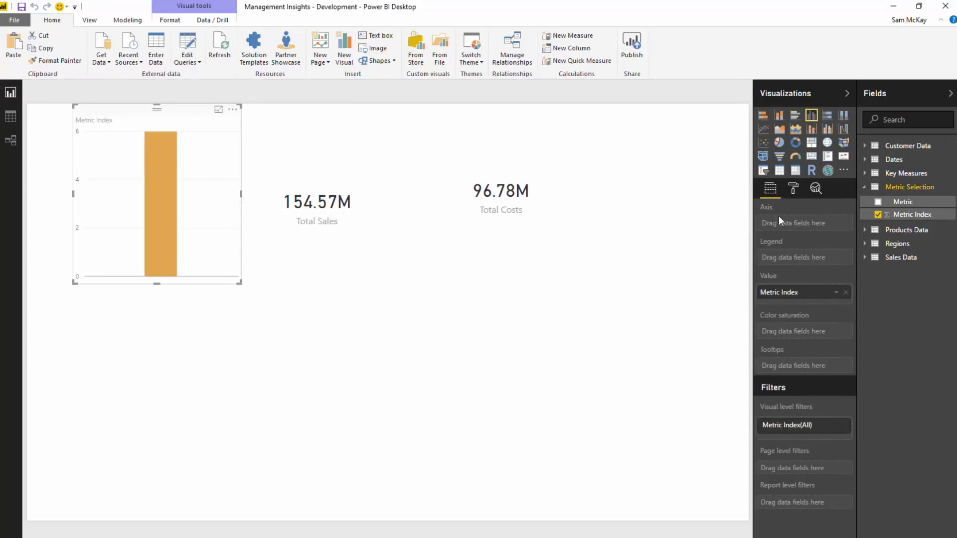
key("Delete")
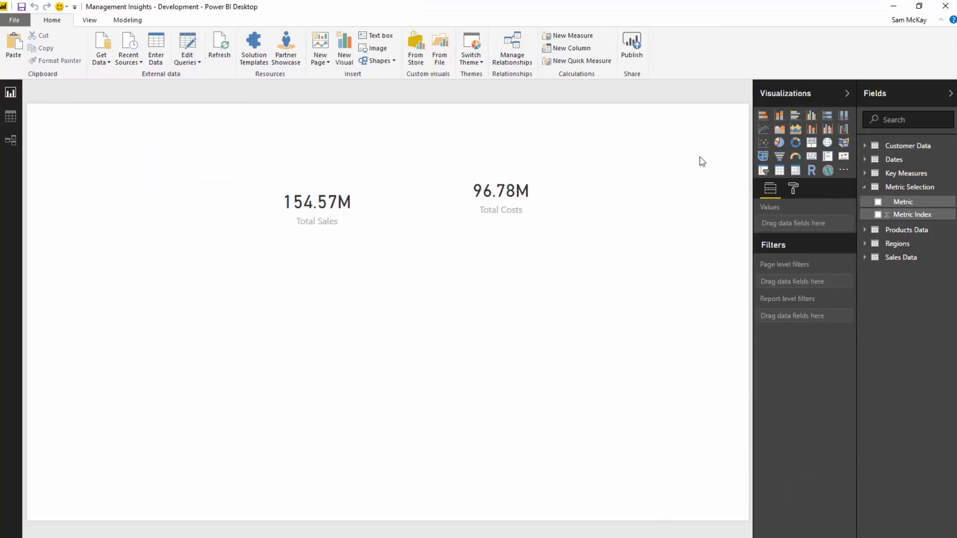
left_click_drag(892, 203, 161, 193)
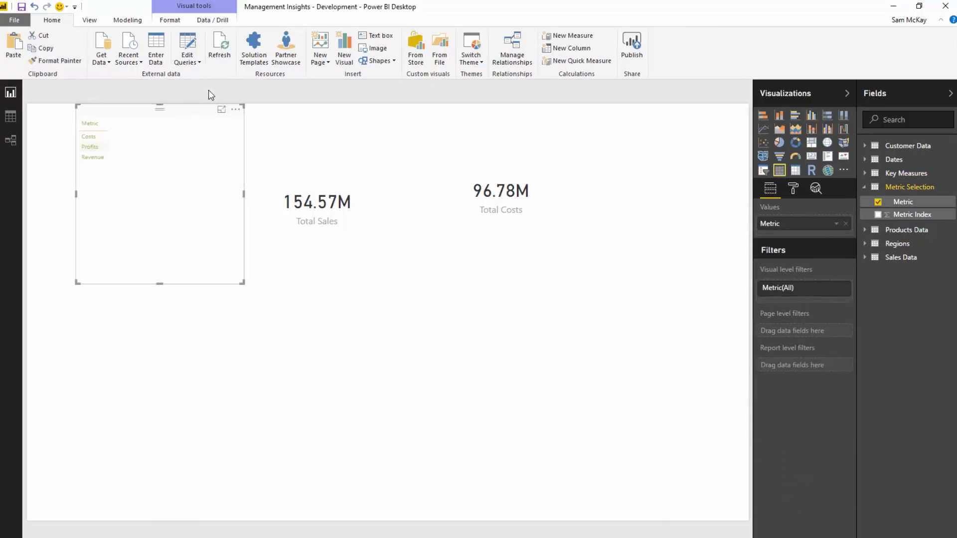
left_click_drag(194, 110, 183, 163)
left_click(765, 172)
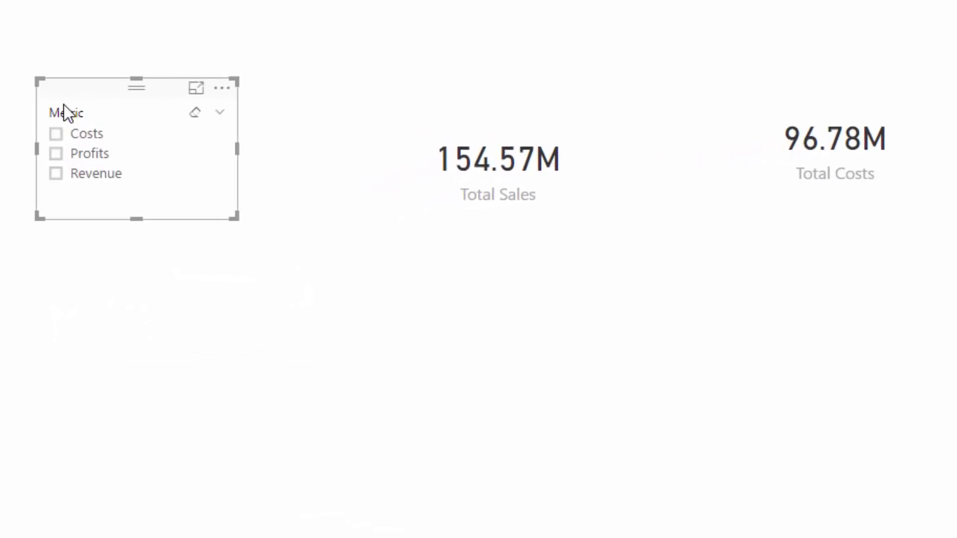
left_click_drag(128, 91, 280, 221)
Step: In the Metric Selection table's data, sort the Metric column by Metric Index
left_click(1, 98)
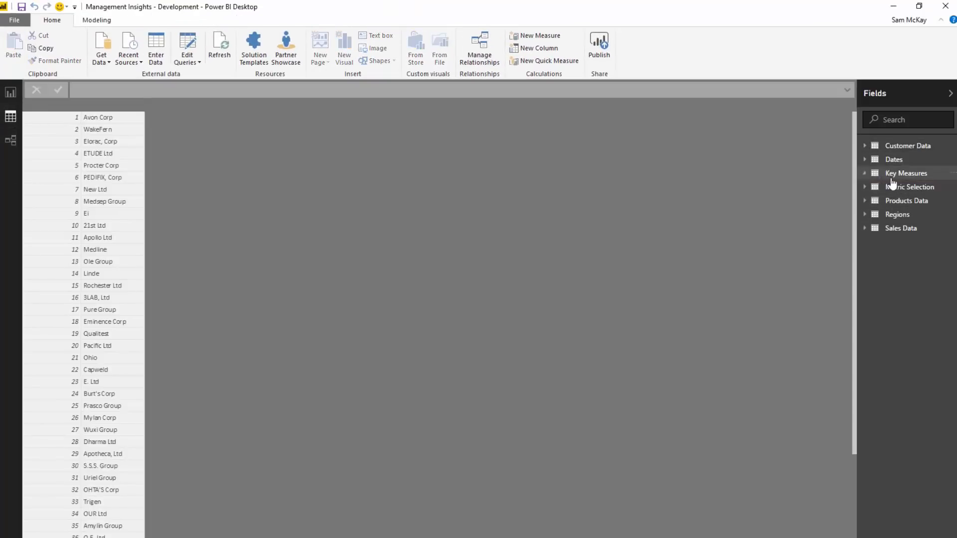
left_click(892, 186)
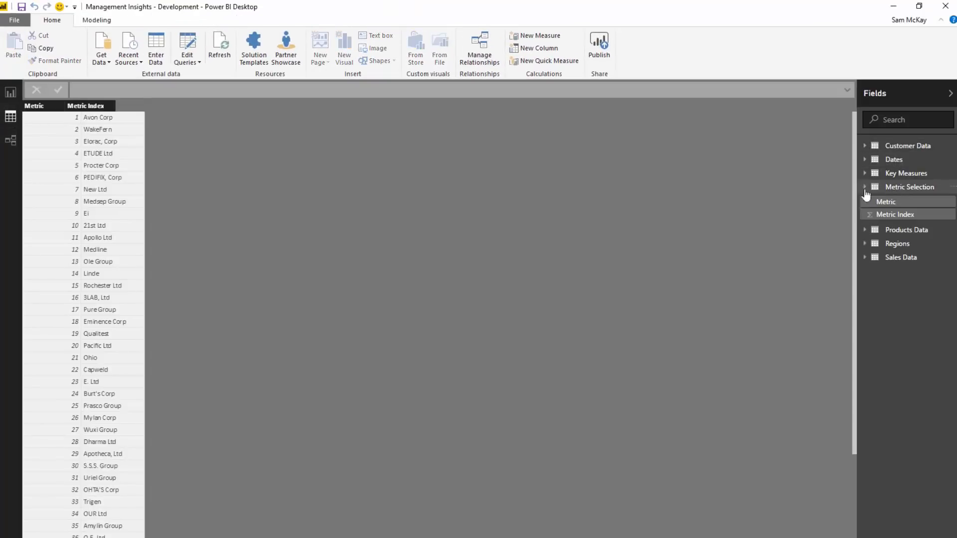
left_click(43, 115)
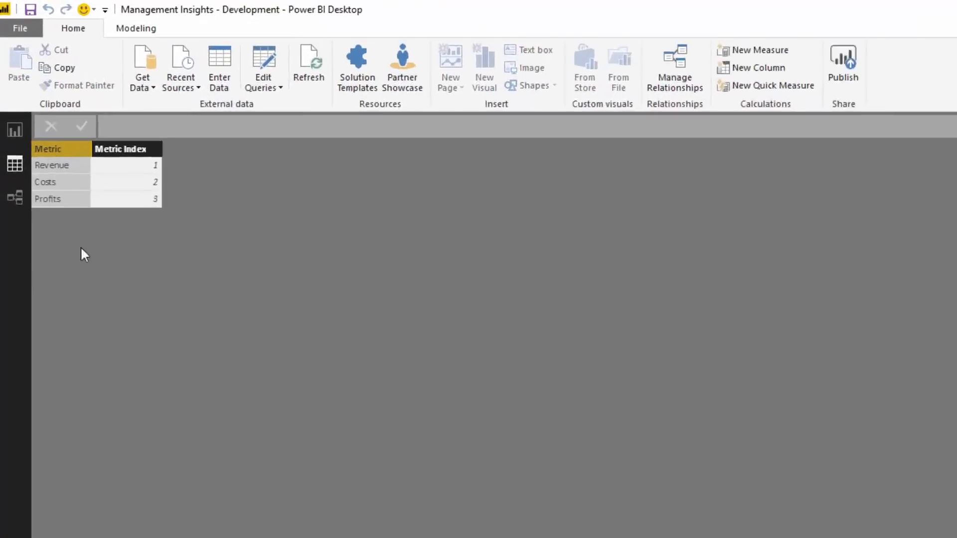
left_click(96, 20)
left_click(190, 62)
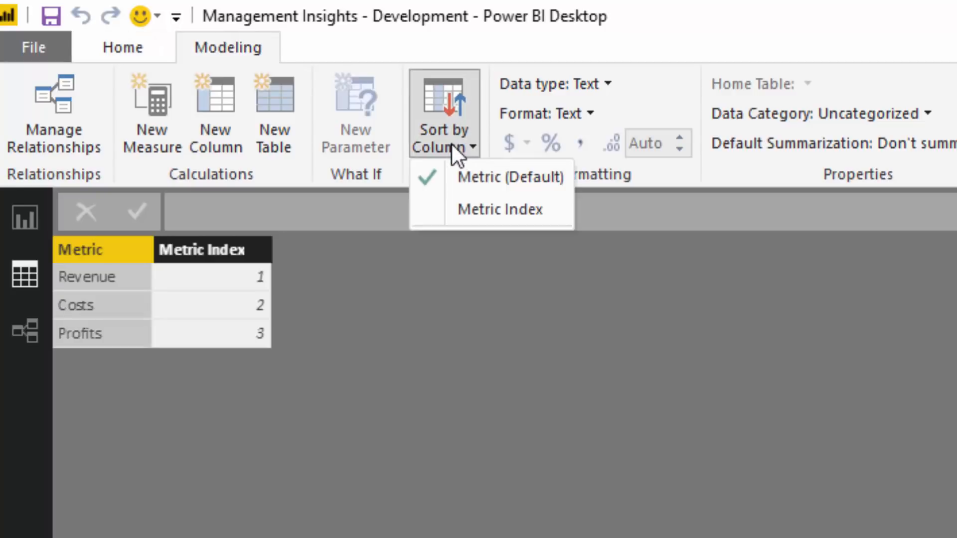
left_click(475, 207)
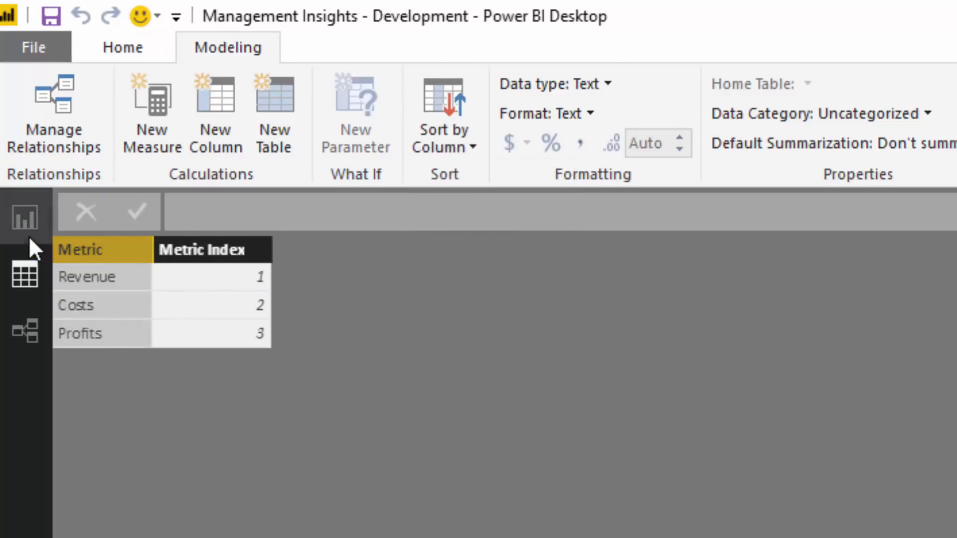
Step: Return to the report page and move the Metric slicer to the upper middle of the canvas
left_click(25, 218)
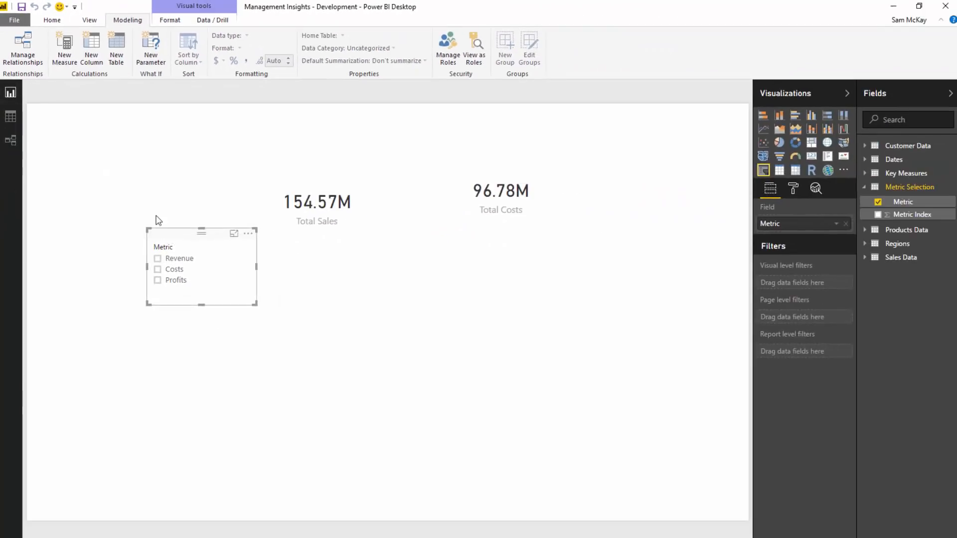
left_click_drag(159, 232, 128, 156)
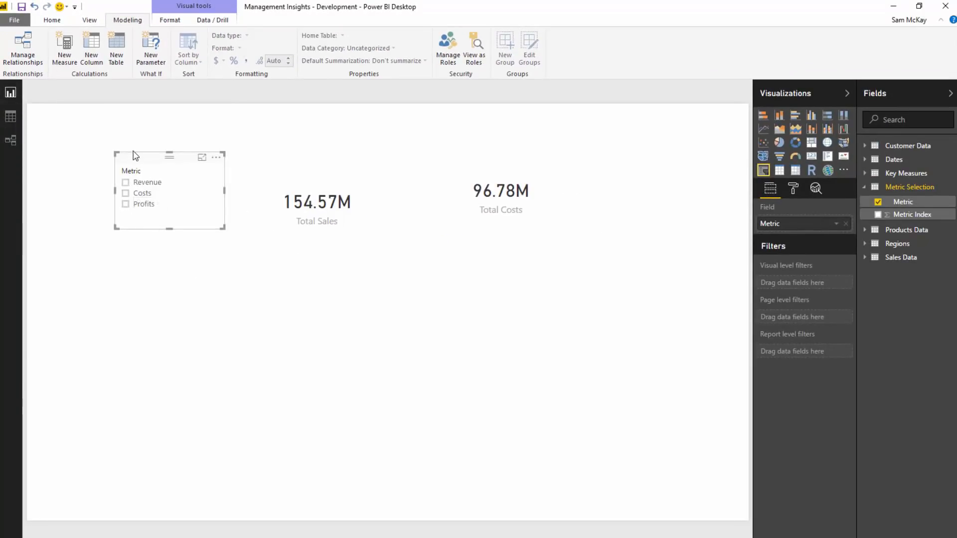
left_click_drag(139, 160, 360, 112)
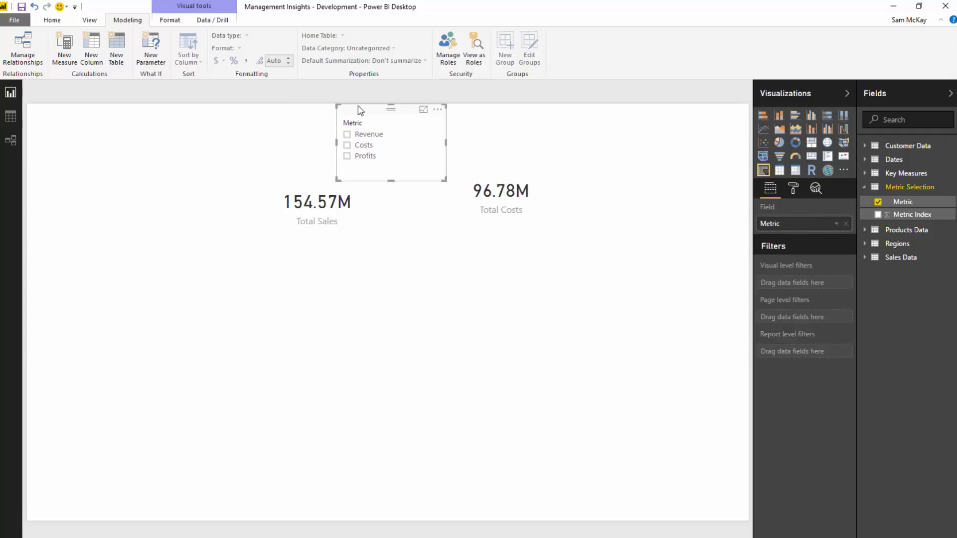
Step: Shrink the Total Costs and Total Sales cards and stack them on the right side of the page, Total Costs above
left_click_drag(312, 191, 607, 265)
left_click_drag(531, 190, 637, 180)
left_click_drag(663, 220, 651, 187)
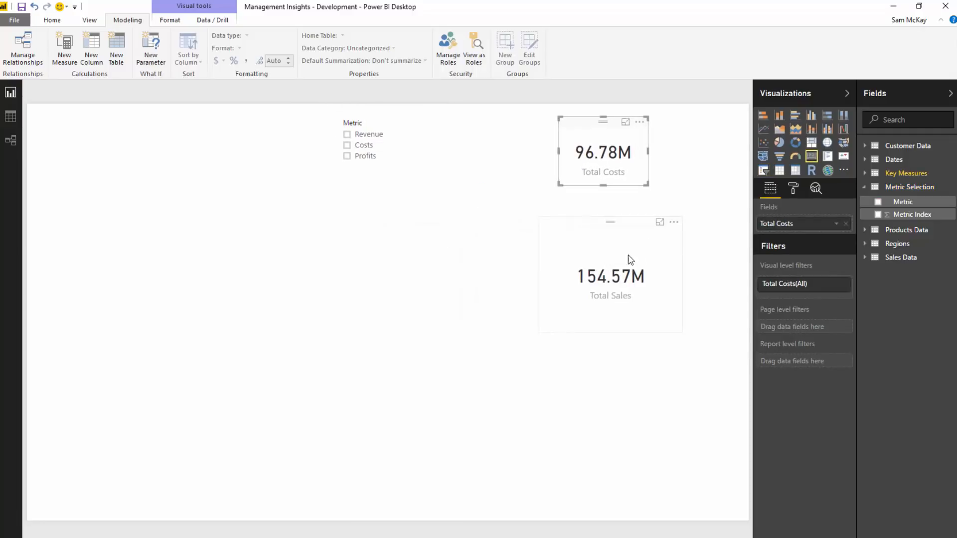
left_click_drag(677, 330, 637, 291)
left_click_drag(560, 246, 590, 229)
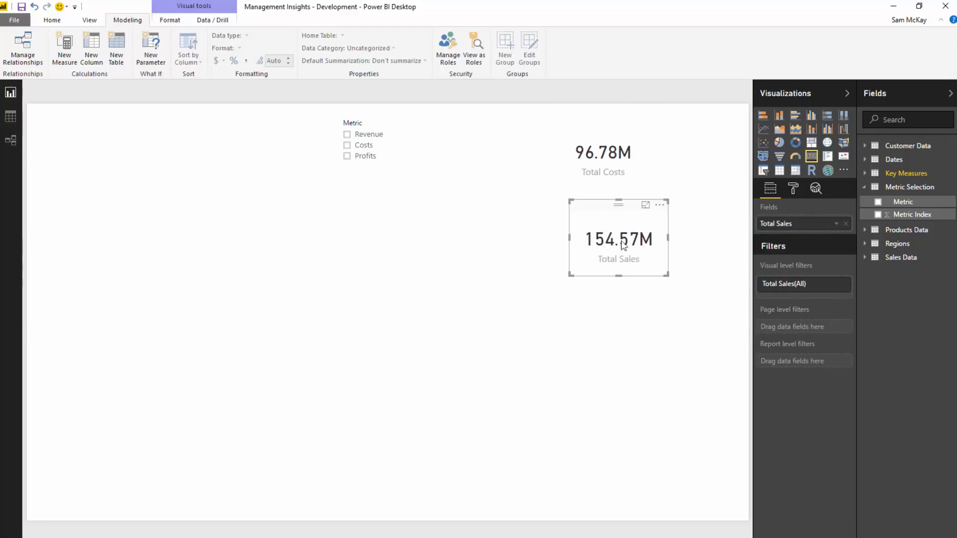
Step: Create a table visual listing City from Regions, and enlarge it beneath the Metric slicer
left_click(897, 244)
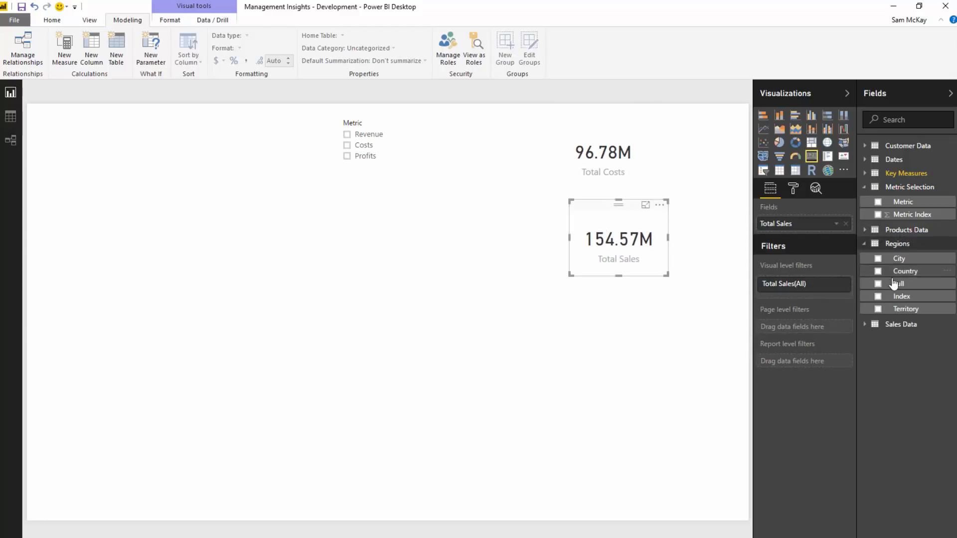
left_click_drag(905, 315, 290, 269)
left_click_drag(272, 201, 286, 217)
left_click(779, 171)
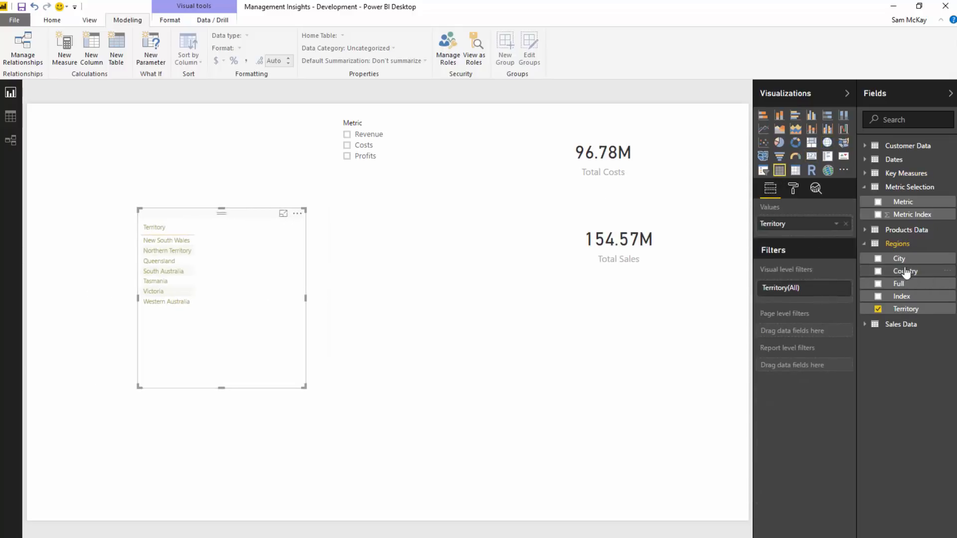
left_click_drag(906, 264, 796, 238)
left_click(847, 224)
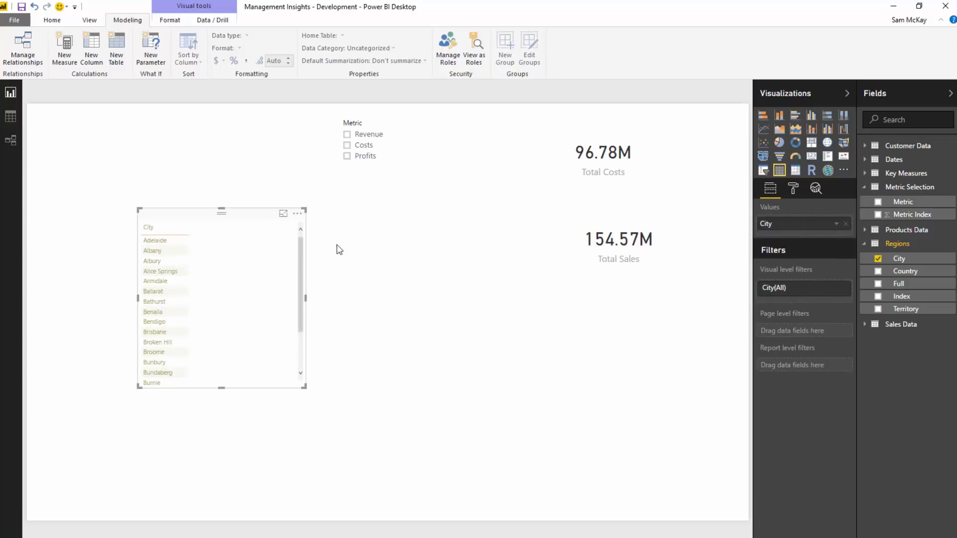
left_click_drag(235, 216, 287, 207)
left_click_drag(356, 378, 516, 450)
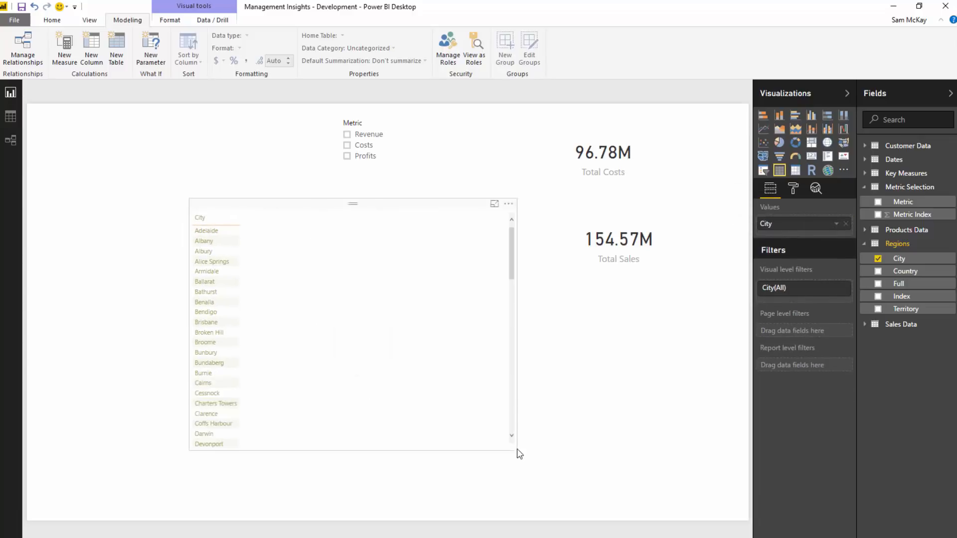
Step: Add the Total Sales measure to the City table, trying a stacked bar chart before restoring the table format
left_click(892, 175)
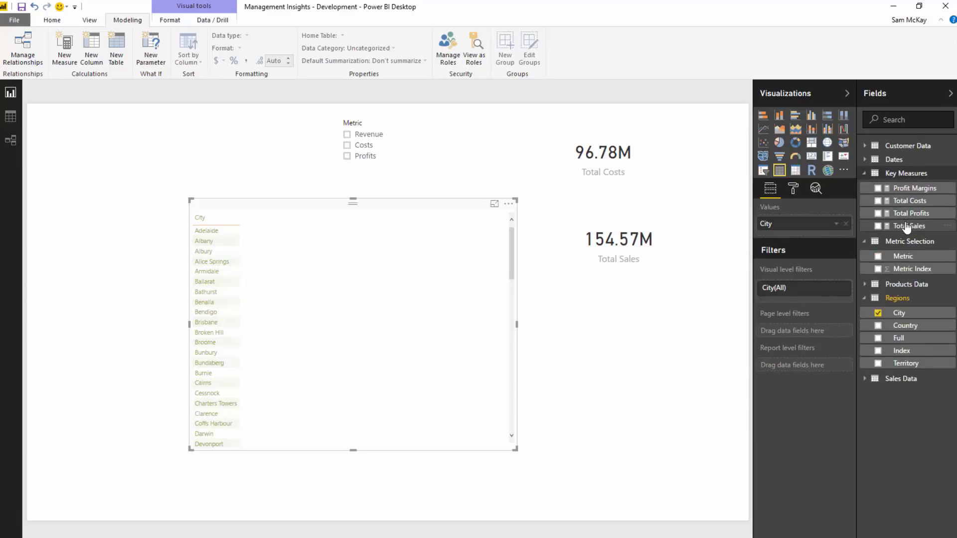
left_click_drag(905, 229, 792, 237)
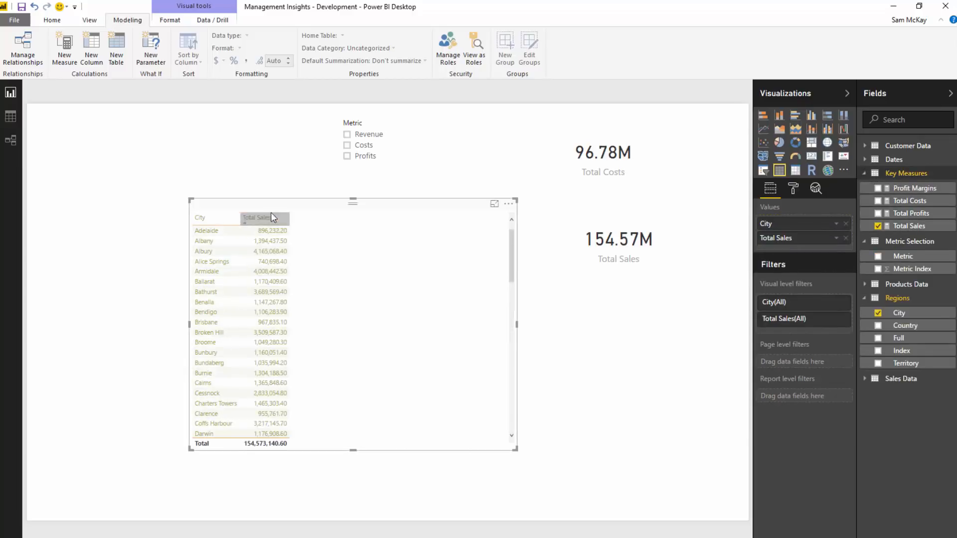
left_click_drag(271, 212, 319, 220)
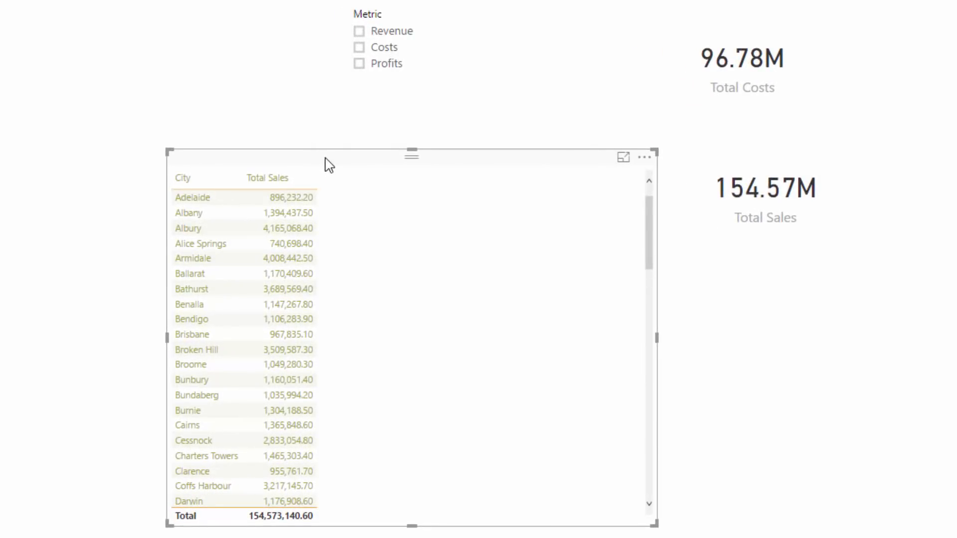
left_click(939, 15)
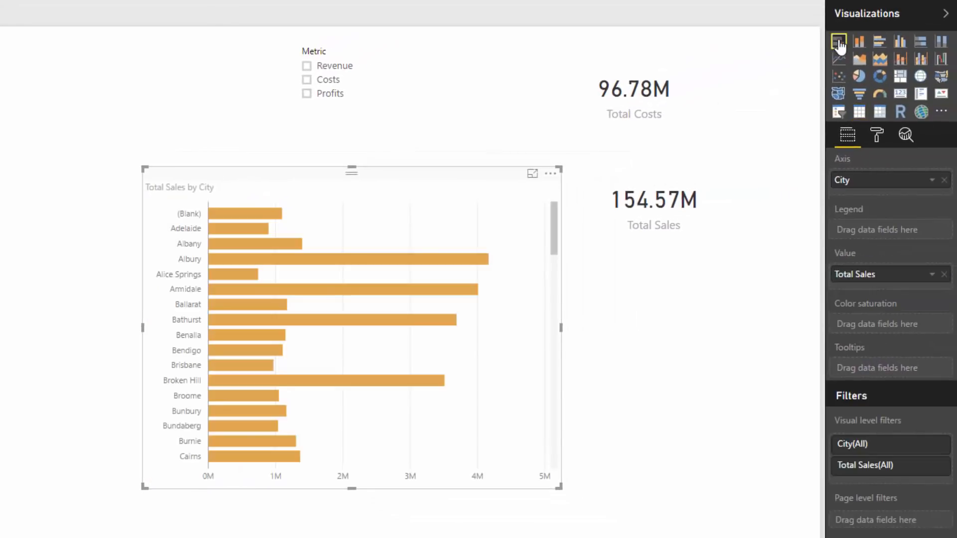
left_click(863, 115)
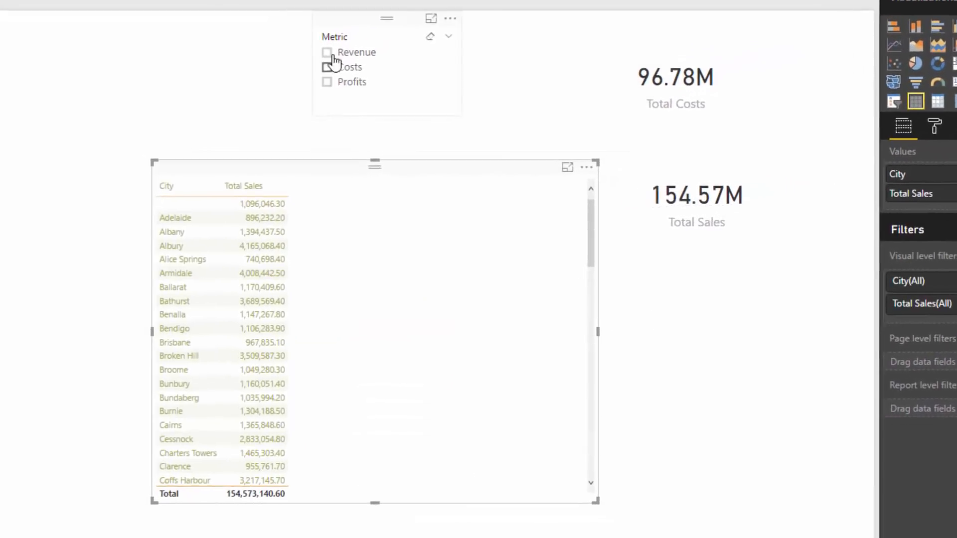
Step: Test the Metric slicer against the City table by switching between Revenue, Costs and Profits, ending on Profits
left_click(307, 66)
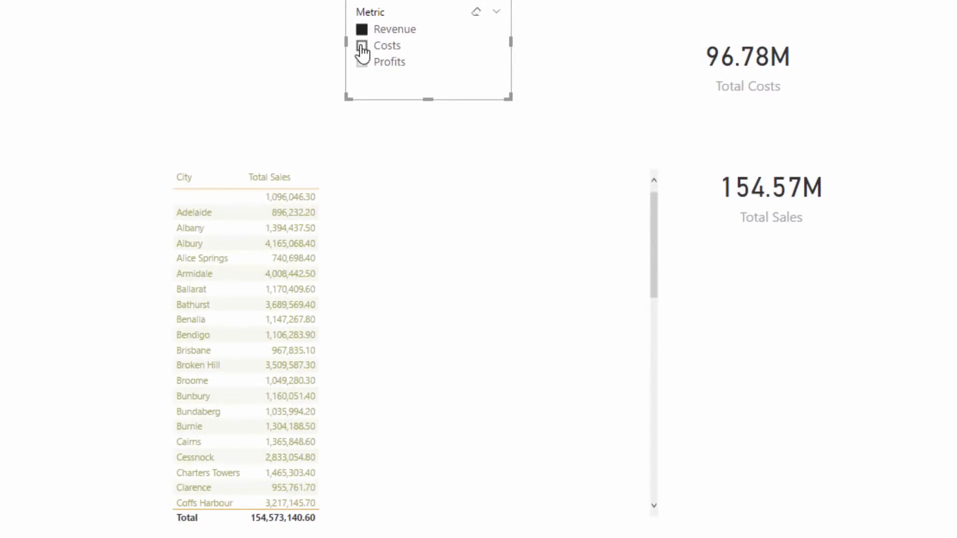
left_click(362, 46)
left_click(362, 61)
left_click(363, 45)
left_click(363, 30)
left_click_drag(405, 4, 410, 14)
left_click(370, 56)
left_click(367, 73)
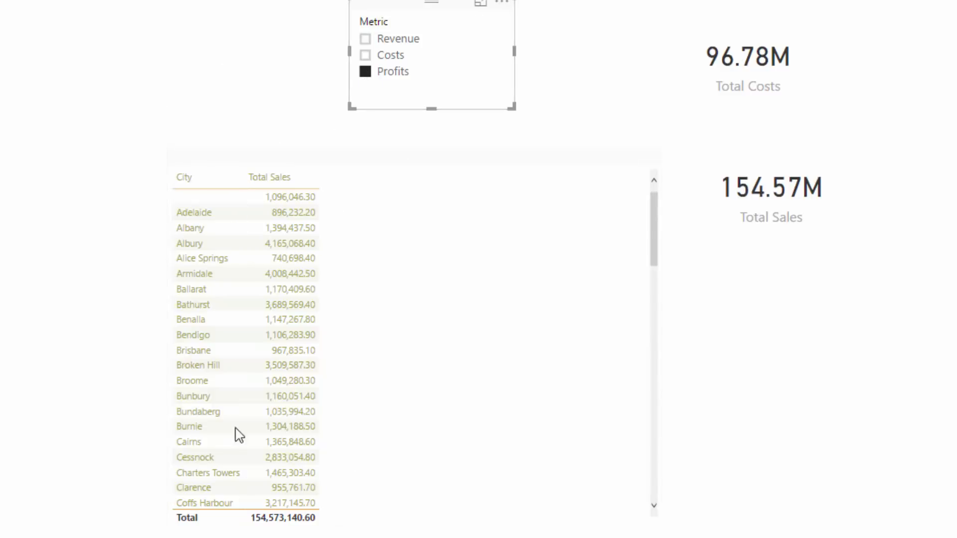
Step: Sort the table by City in ascending order and show the formula of the Total Sales measure
left_click(235, 184)
left_click(235, 184)
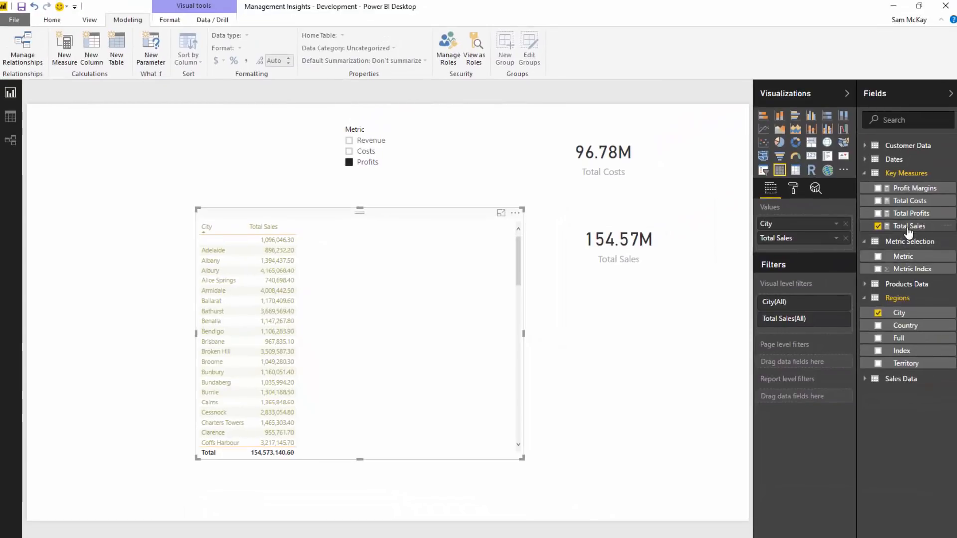
left_click(909, 227)
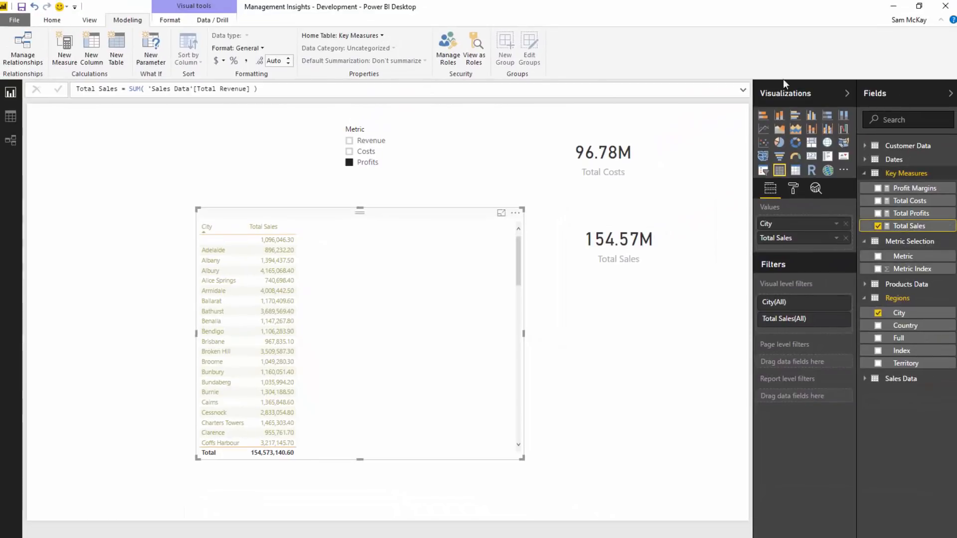
Step: Refresh the field list so Key Measures is listed first, and expand Key Measures and Metric Selection
left_click(951, 94)
left_click(950, 95)
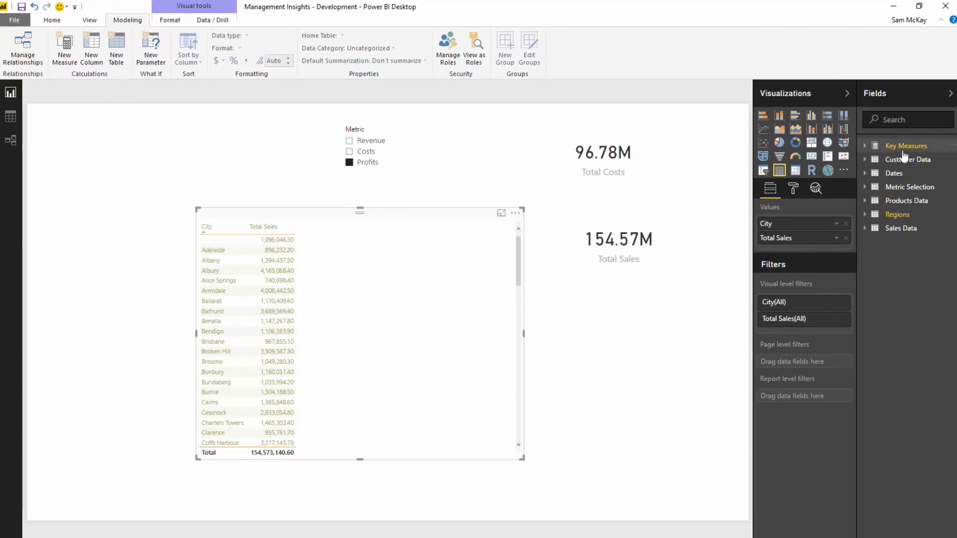
left_click(906, 146)
left_click(910, 173)
left_click(910, 241)
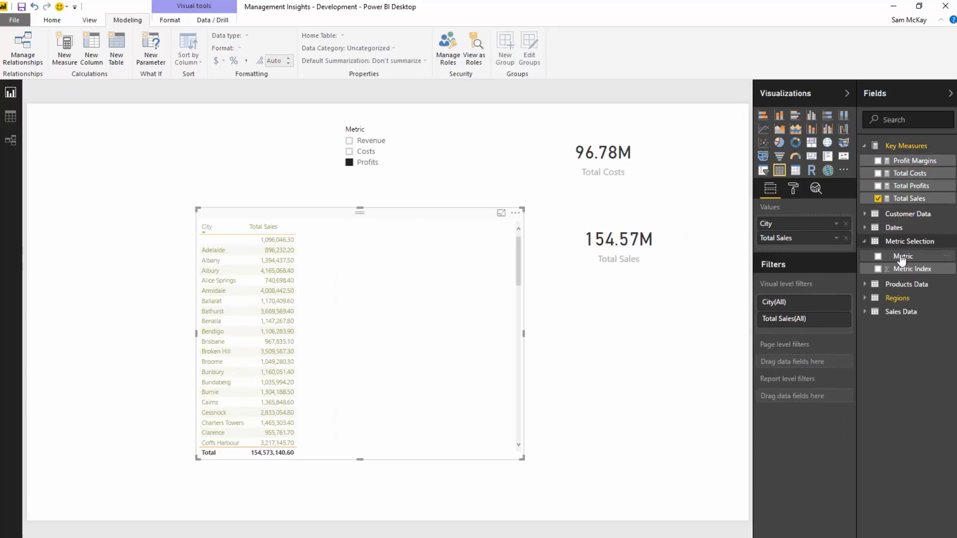
Step: Create a Metric Selected measure in Metric Selection that starts with SELECTEDVALUE on the 'Metric Selection'[Metric] column
left_click(888, 269)
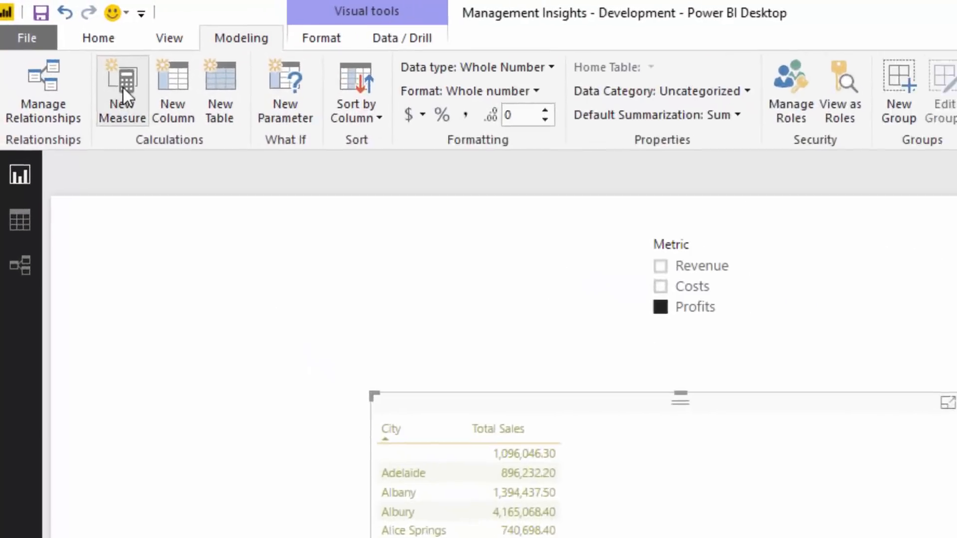
left_click(65, 47)
type("Metric")
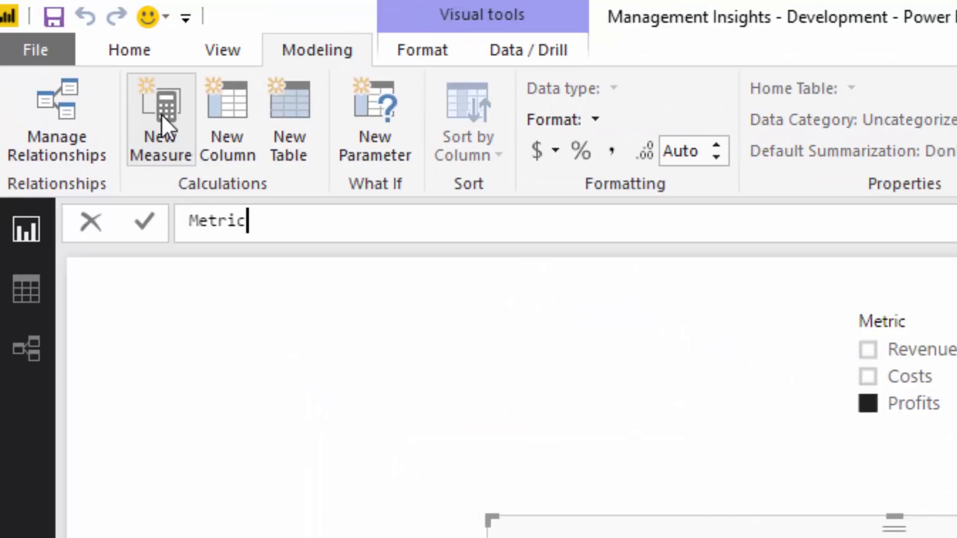
type(" Selected = ")
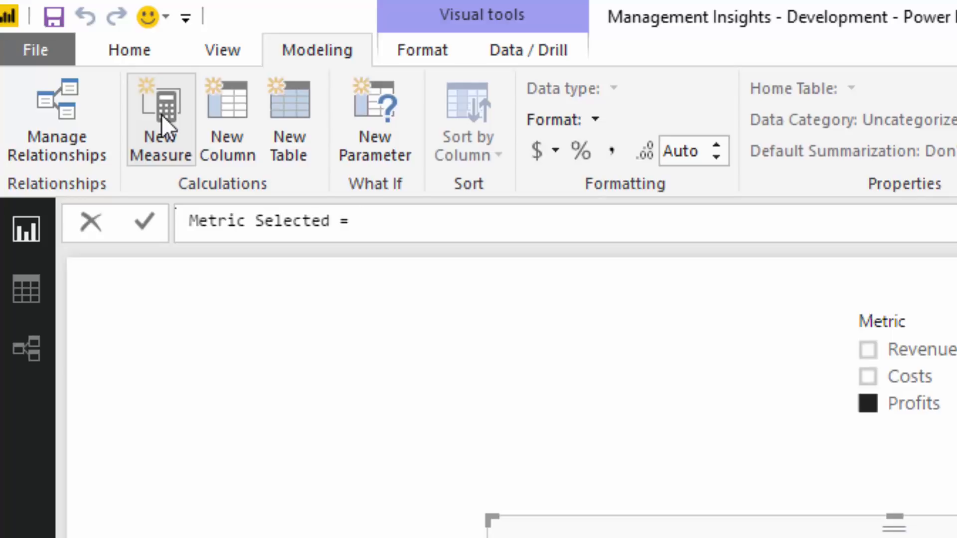
type("SEL")
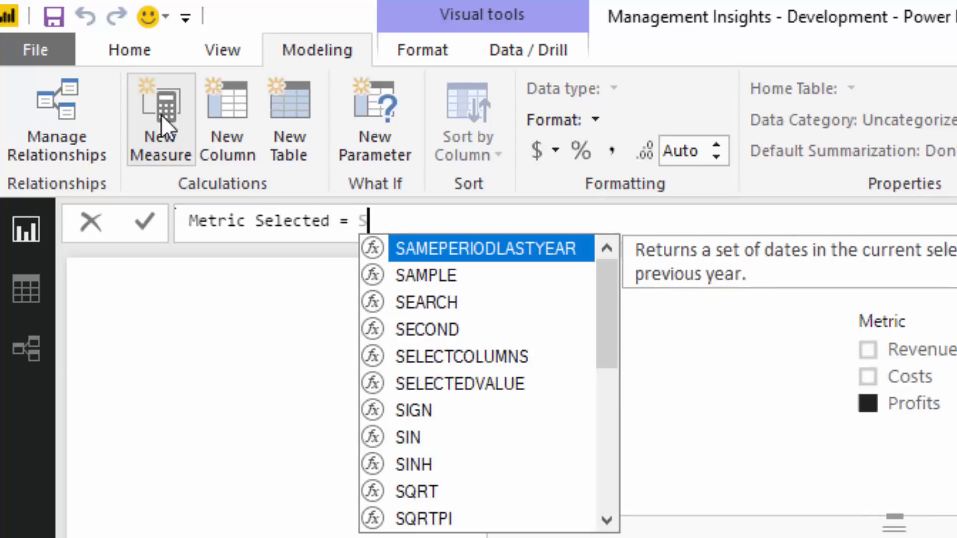
key("Down")
key("Tab")
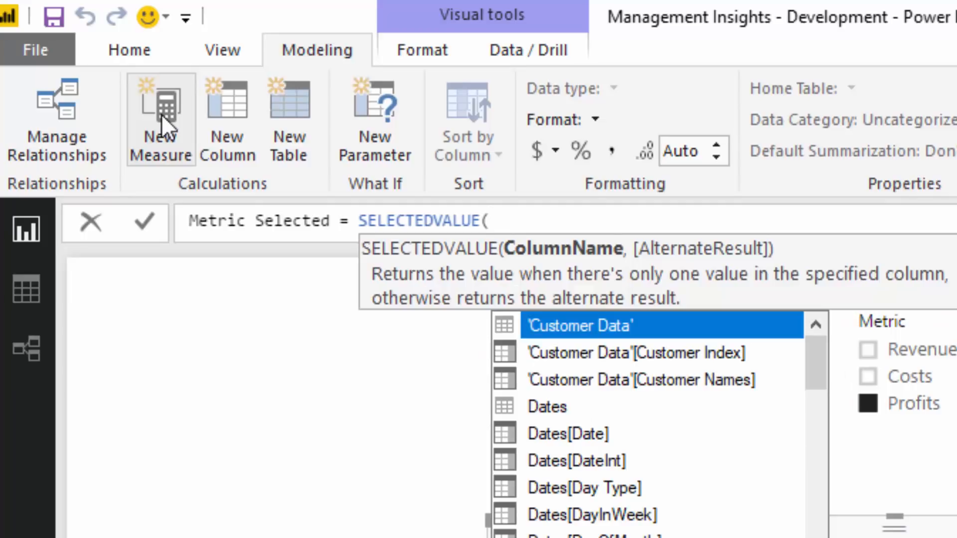
type("Met")
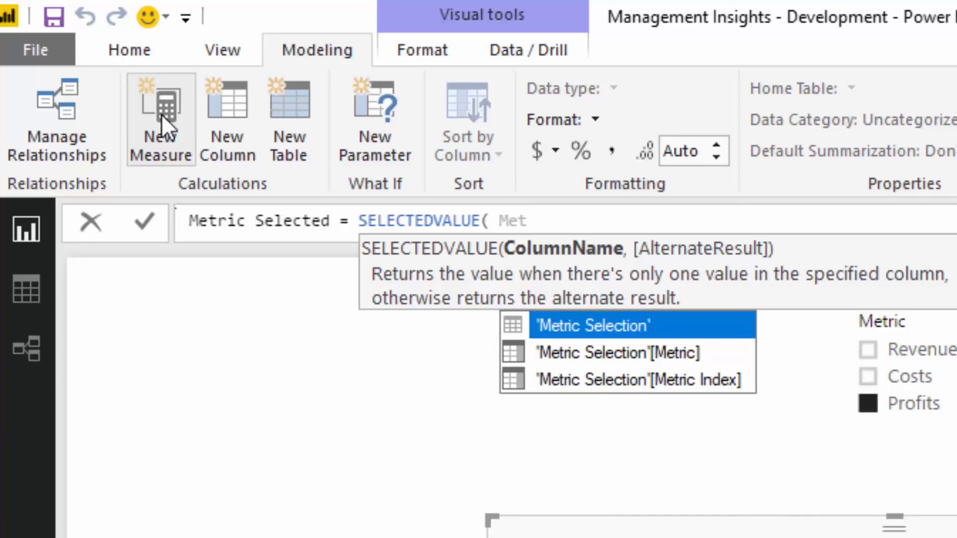
key("Down")
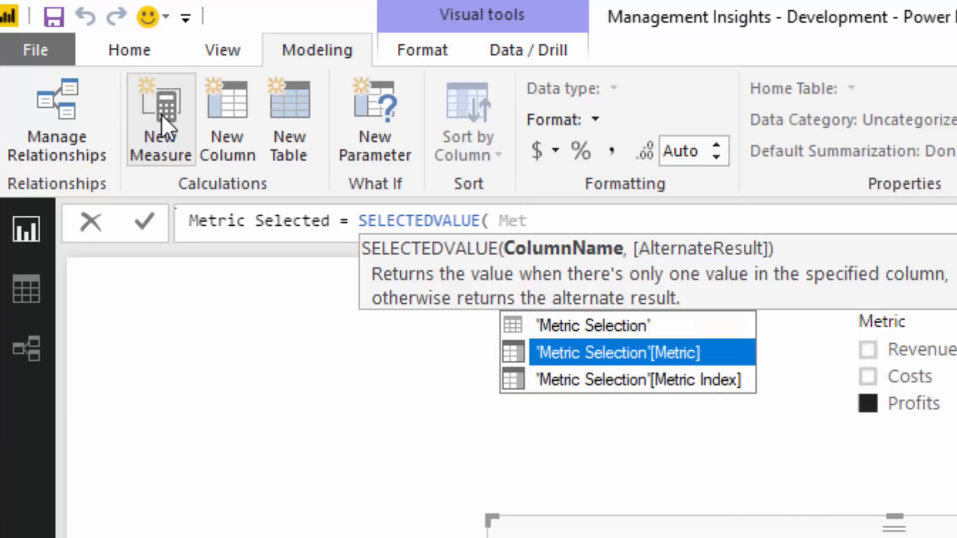
key("Tab")
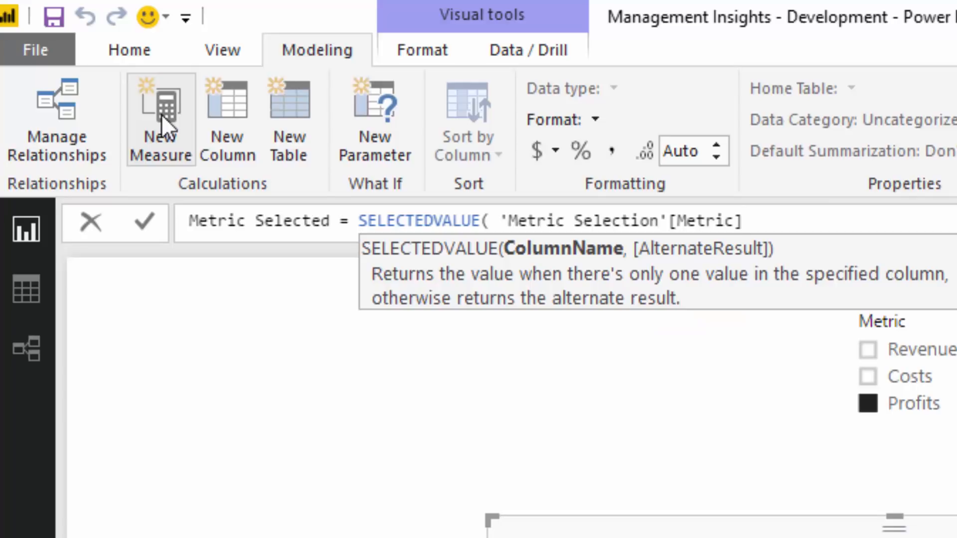
Step: Set "Revenue" as the alternate result of the SELECTEDVALUE formula and commit the Metric Selected measure
type(",")
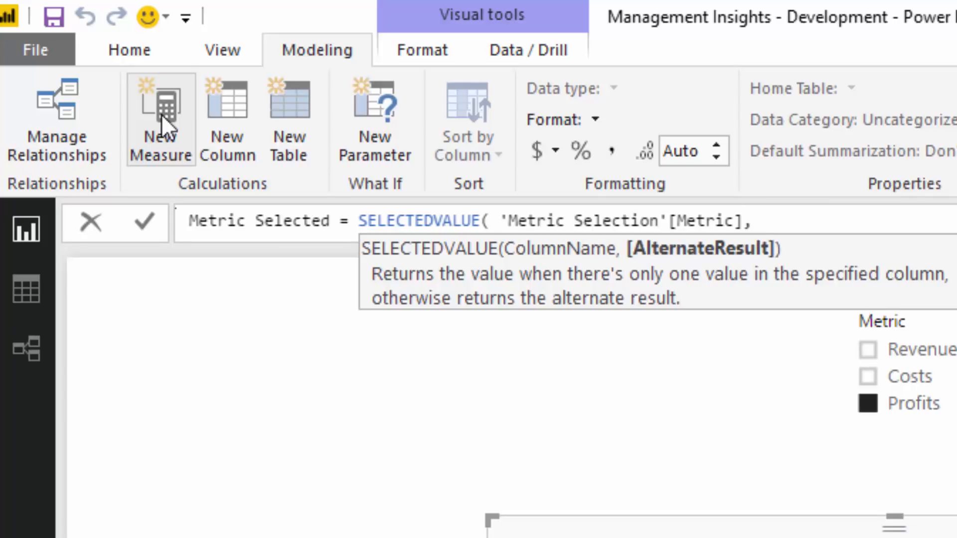
type(" '")
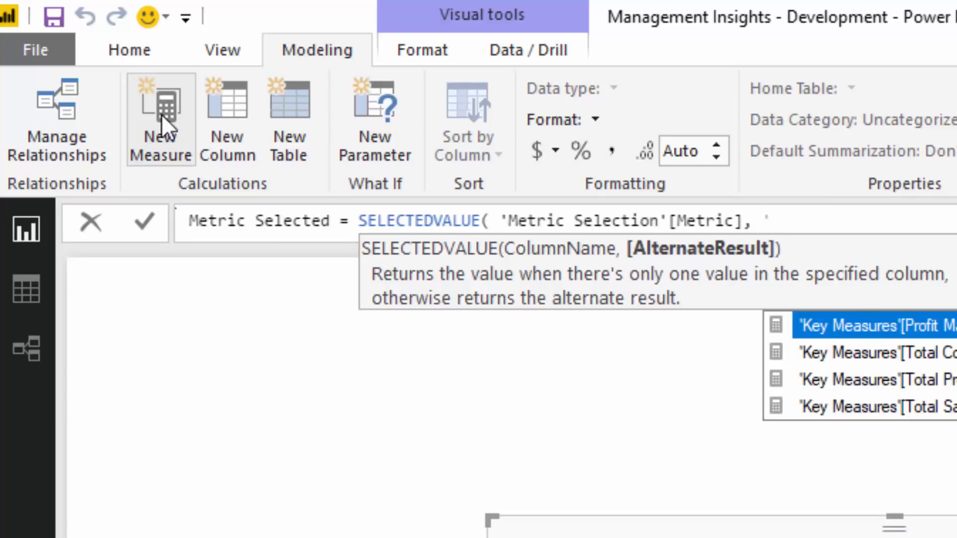
key("BackSpace")
type("\"Re")
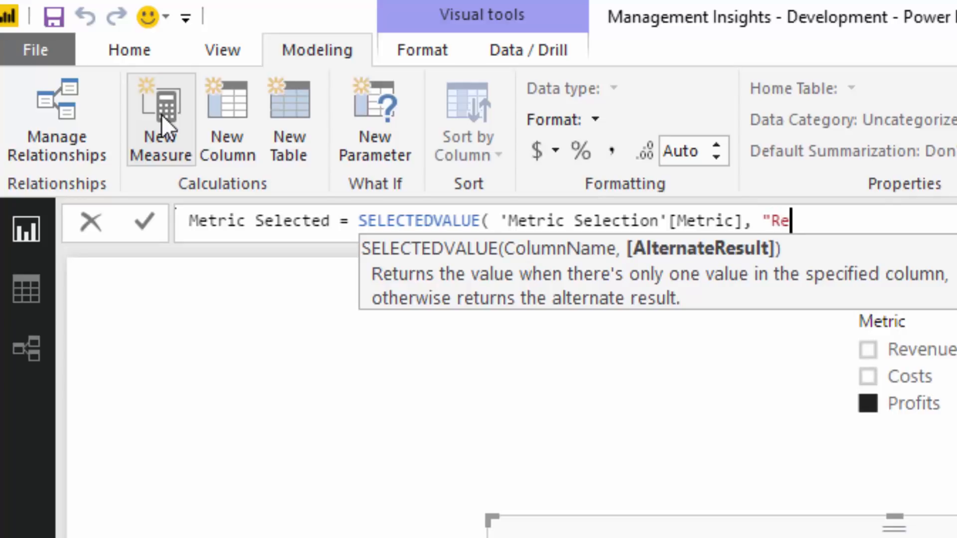
type("venue\"")
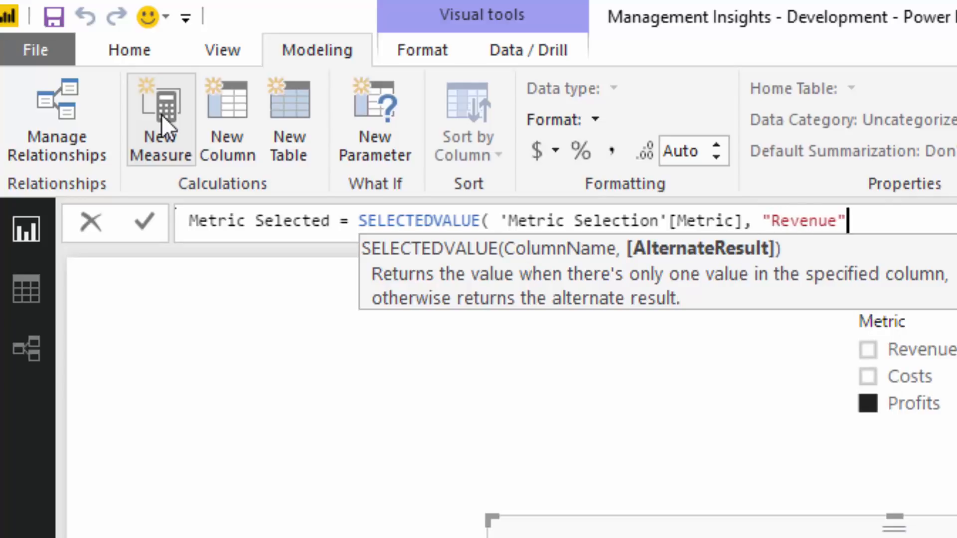
type(" )")
key("Return")
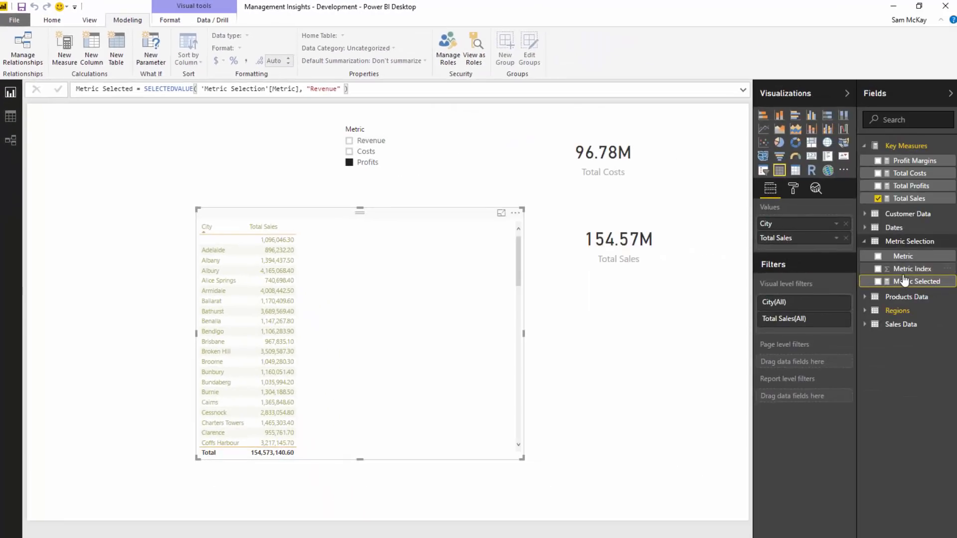
Step: Show Metric Selected in a card visual, shrink it and place it beside the Metric slicer above the City table
left_click_drag(905, 280, 196, 157)
left_click(812, 156)
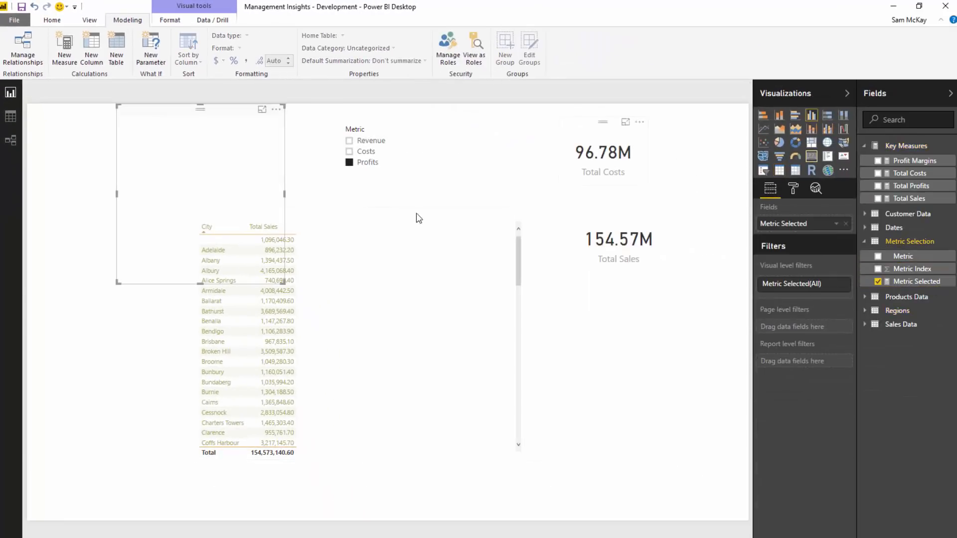
left_click_drag(283, 282, 209, 166)
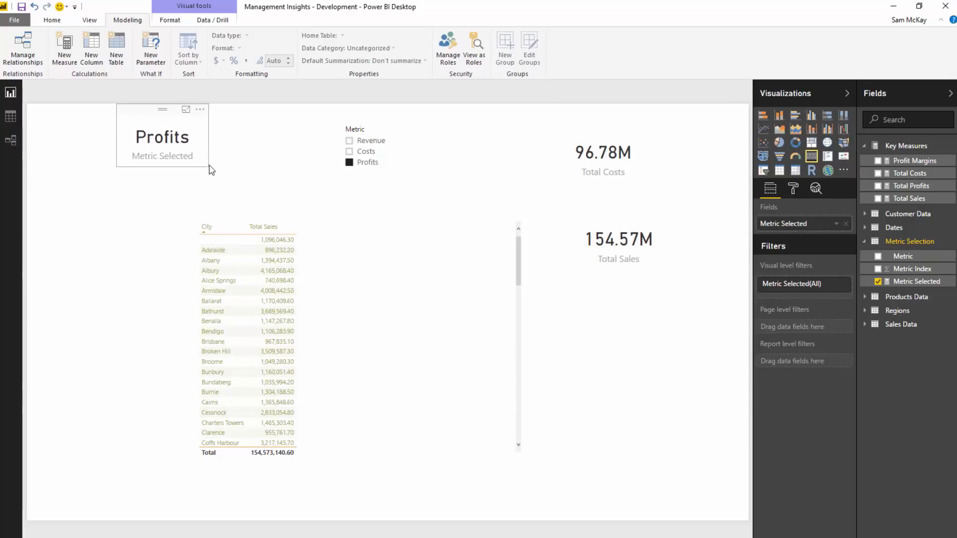
left_click_drag(180, 132, 208, 137)
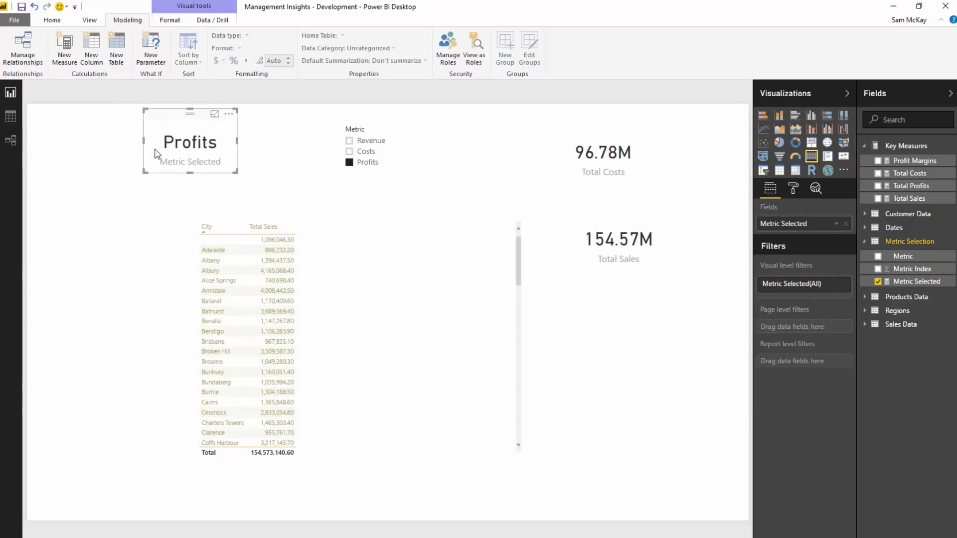
Step: Test the card by switching the Metric slicer between Costs, Profits and Revenue, ending on Revenue, and move the card closer to the slicer
left_click(350, 151)
left_click(350, 141)
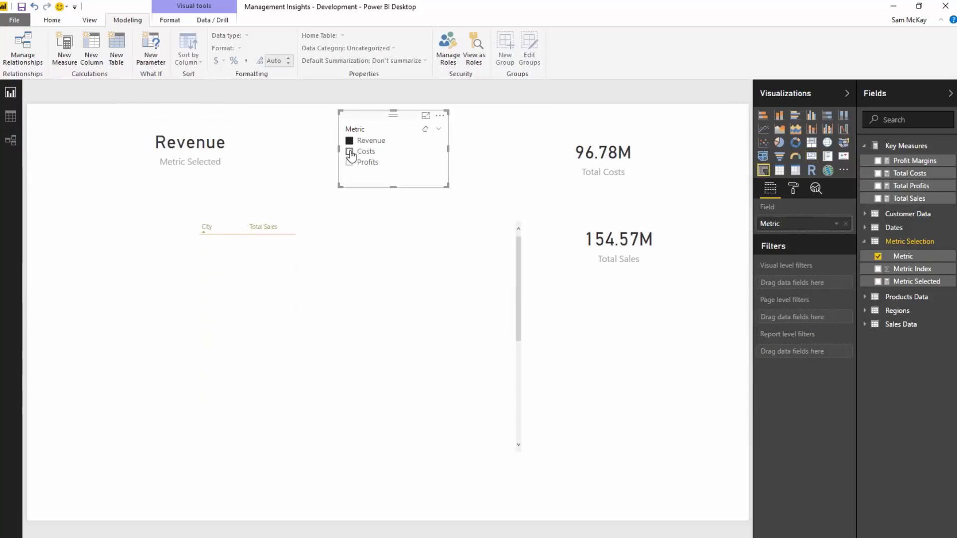
left_click(349, 151)
left_click(349, 163)
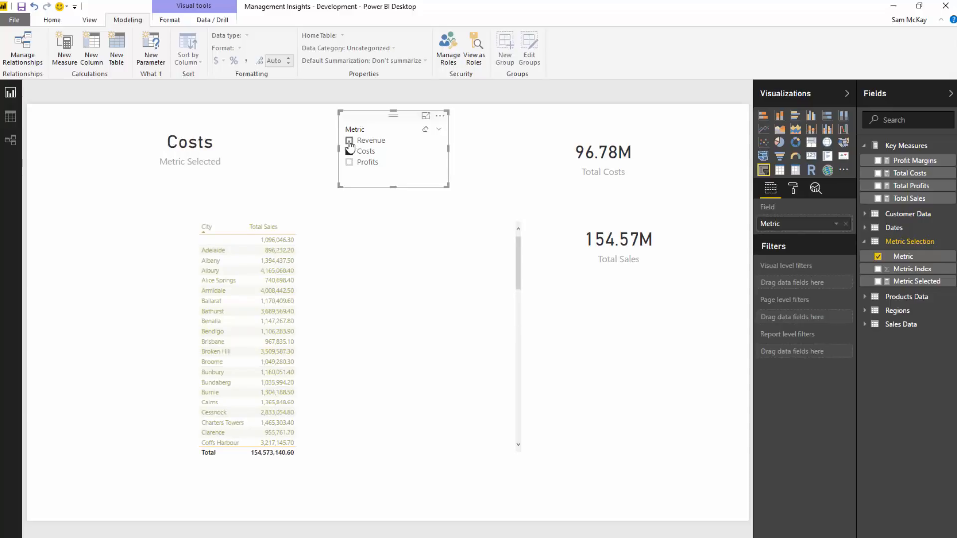
left_click(349, 141)
left_click(252, 149)
left_click_drag(259, 148, 255, 121)
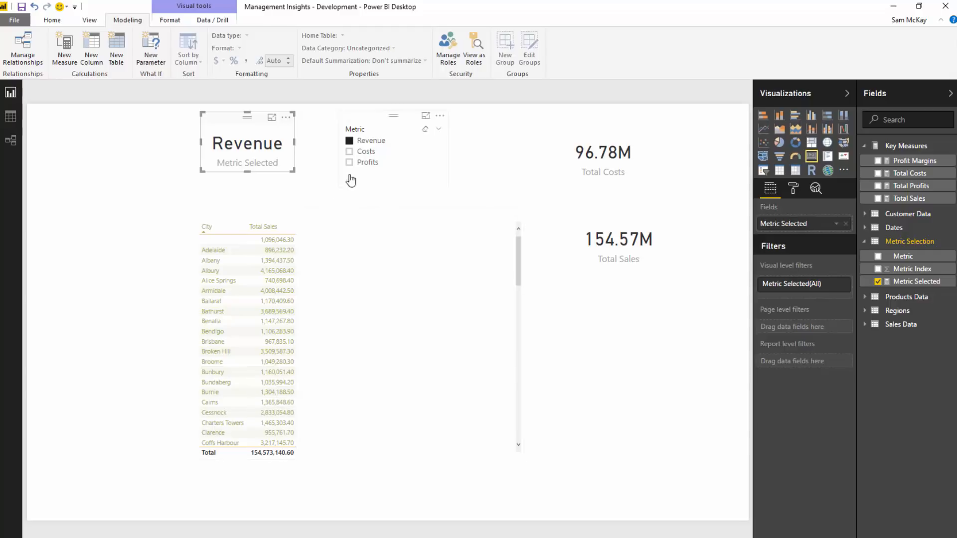
Step: Add the Total Costs and Total Profits measures to the City table, switching the Metric slicer to Costs and finally Profits
left_click(349, 151)
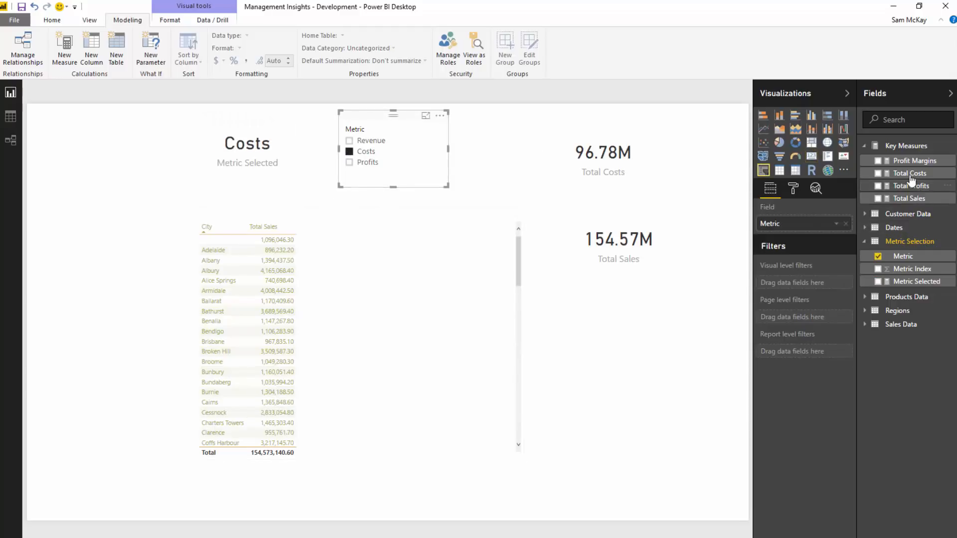
left_click_drag(910, 173, 387, 246)
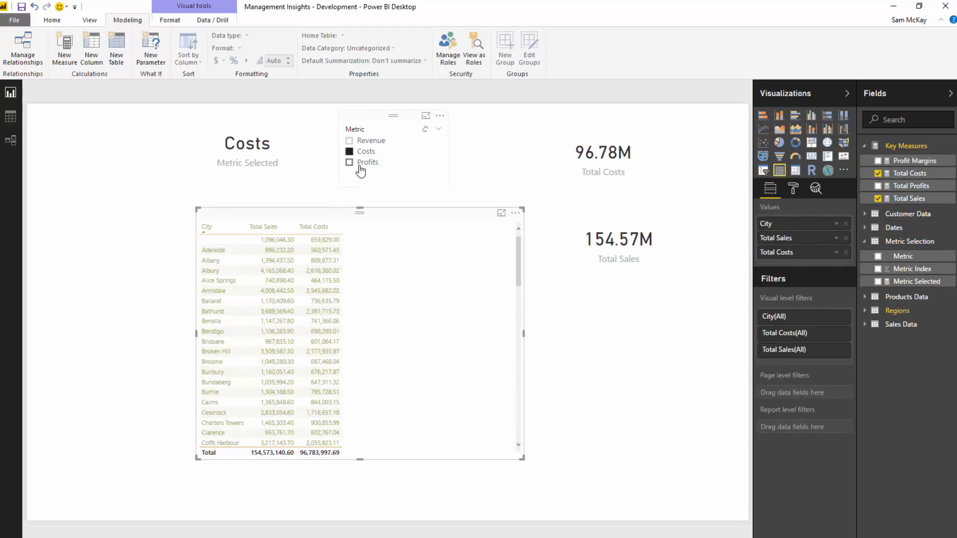
left_click(354, 163)
left_click_drag(912, 186, 421, 316)
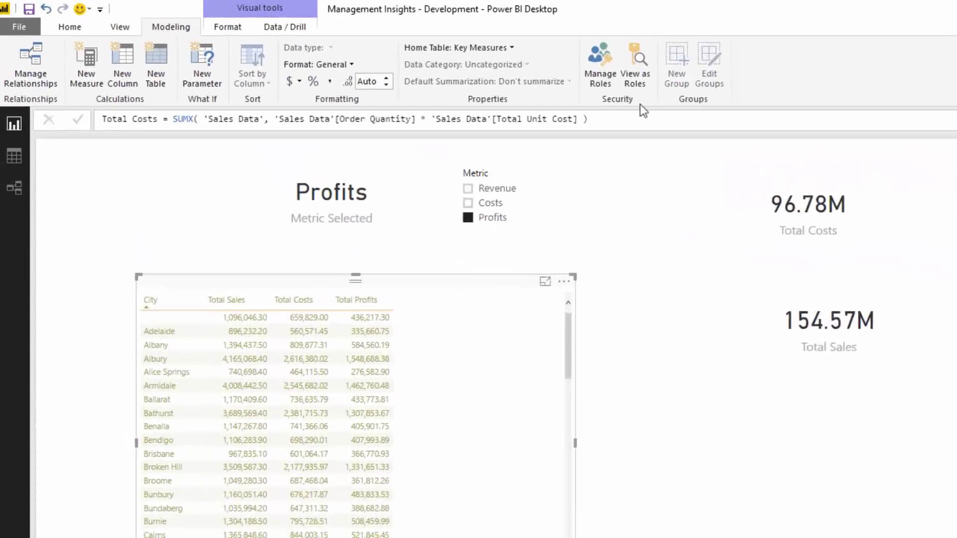
Step: Start a new measure named Selected Metric with the multi-line formula opening SWITCH( TRUE(),
left_click(79, 79)
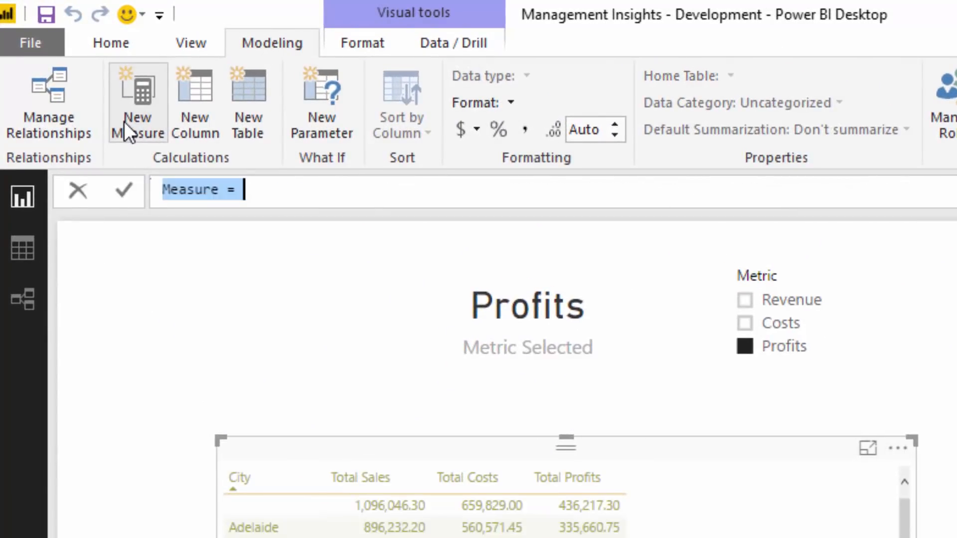
type("S")
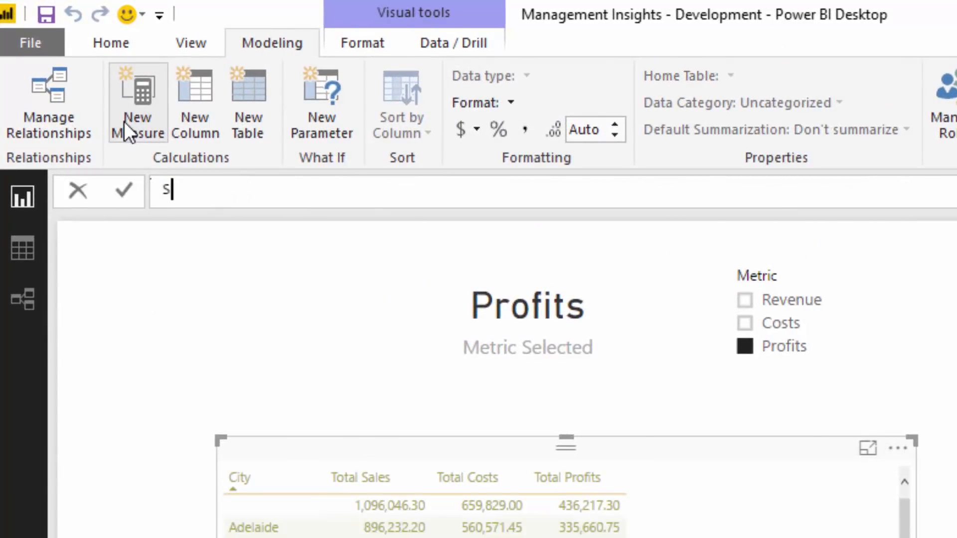
type("elected Metri")
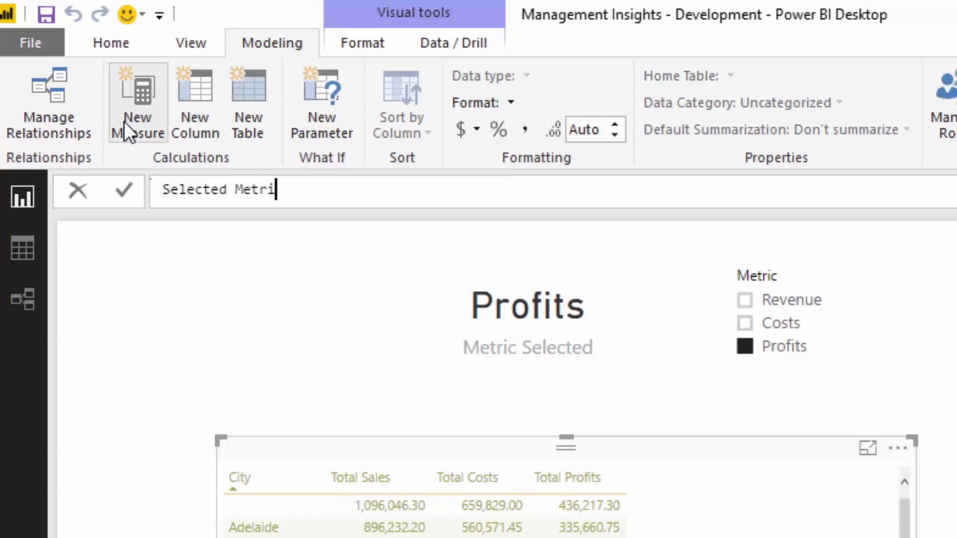
type("c =")
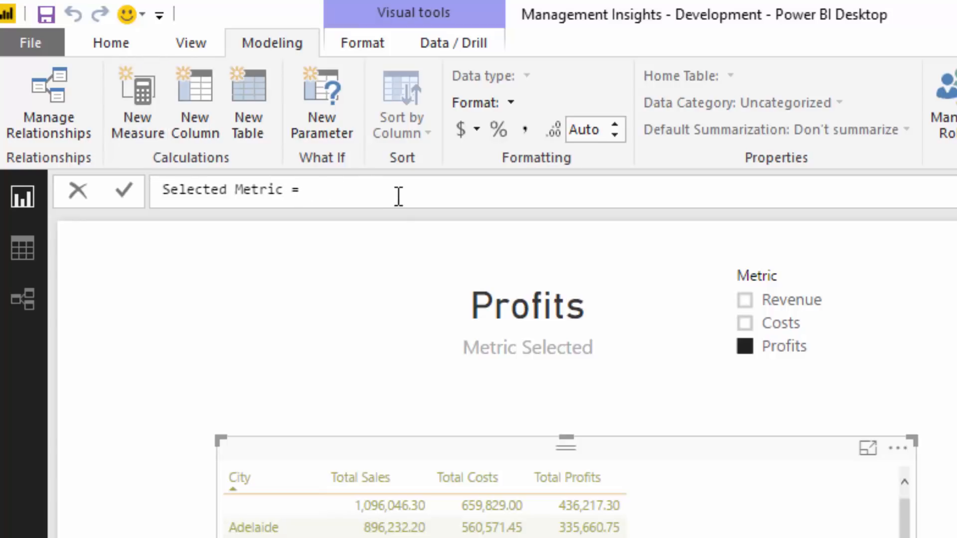
key("shift+Return")
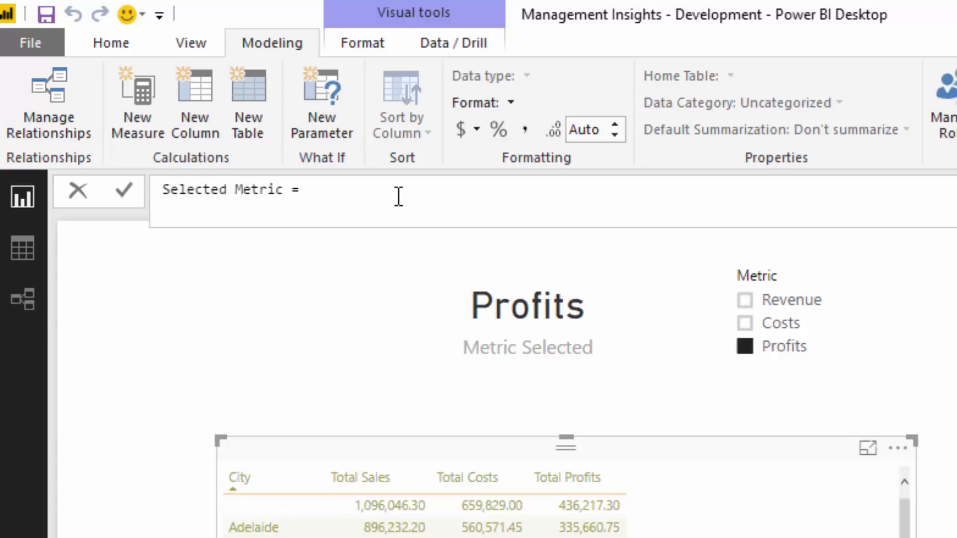
type("SWITCH(")
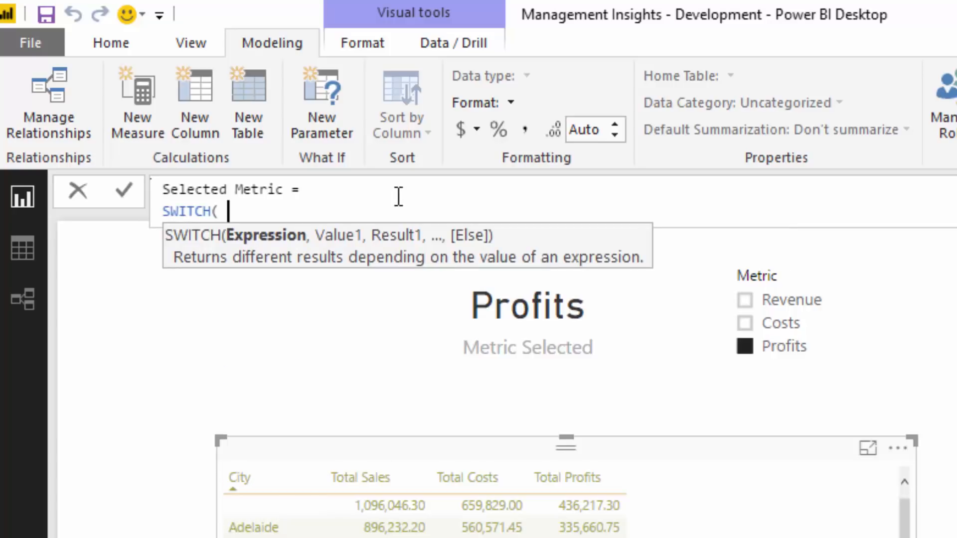
type(" TRUE()")
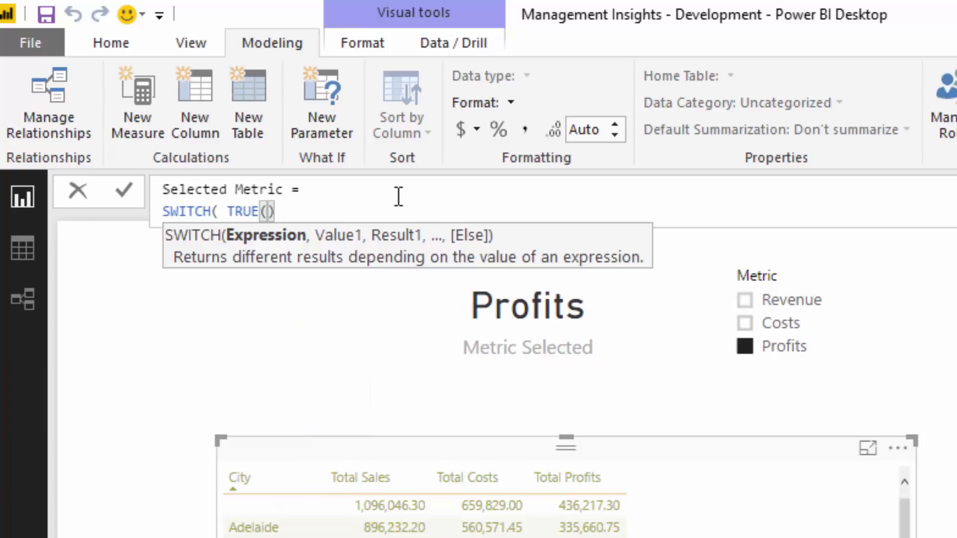
type(",")
key("shift+Return")
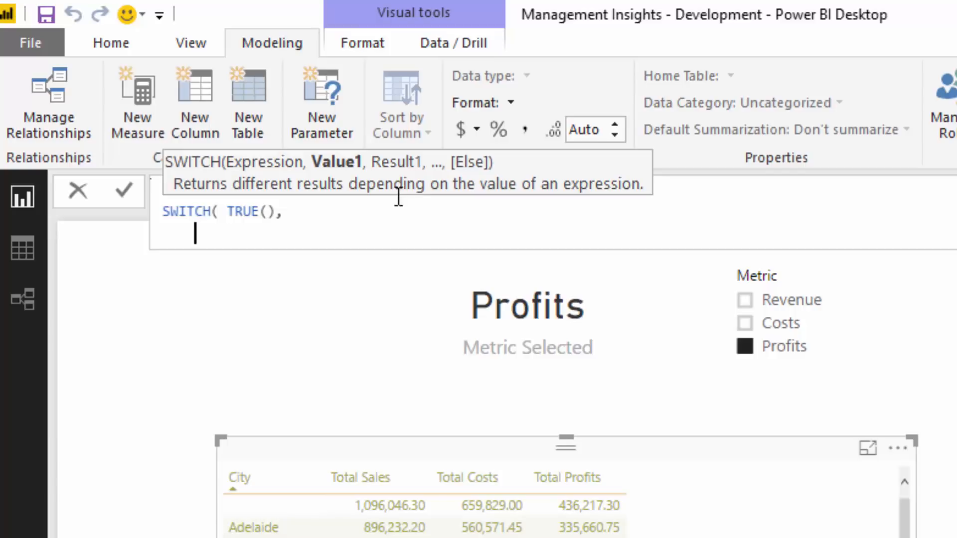
Step: Add the first SWITCH branch, returning [Total Sales] when [Metric Selected] = "Revenue", without the table name before the measure
type("Met")
key("Tab")
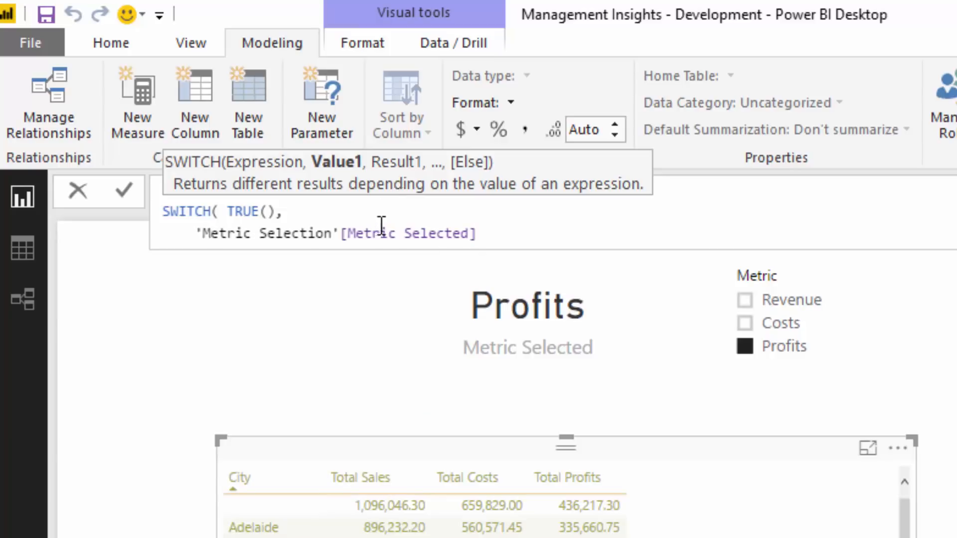
left_click_drag(339, 233, 193, 233)
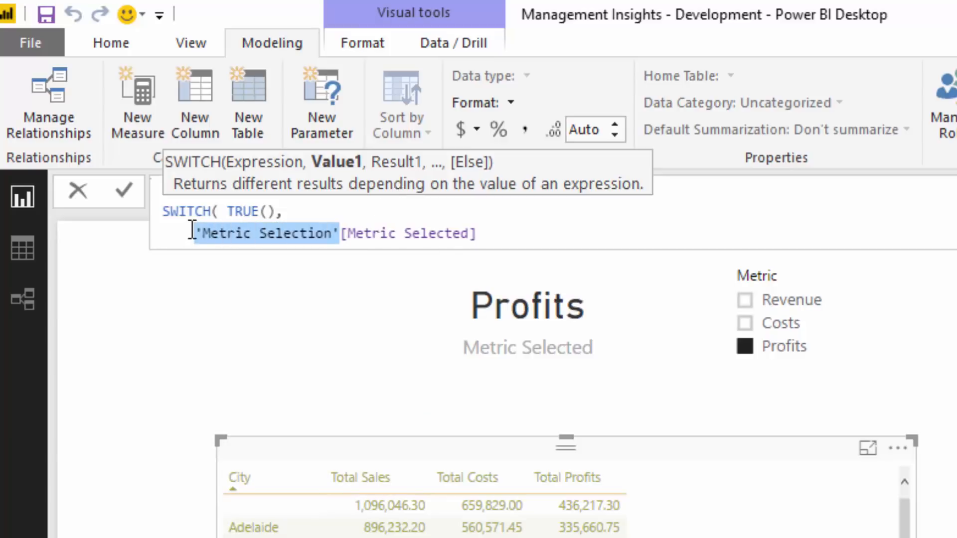
key("BackSpace")
left_click(367, 234)
type("= ")
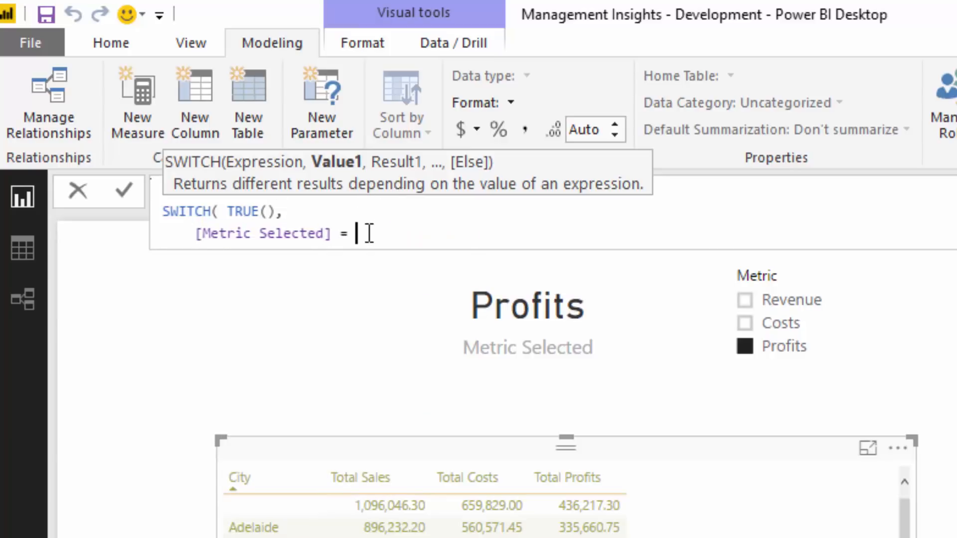
type("\"Revenue\", Tota")
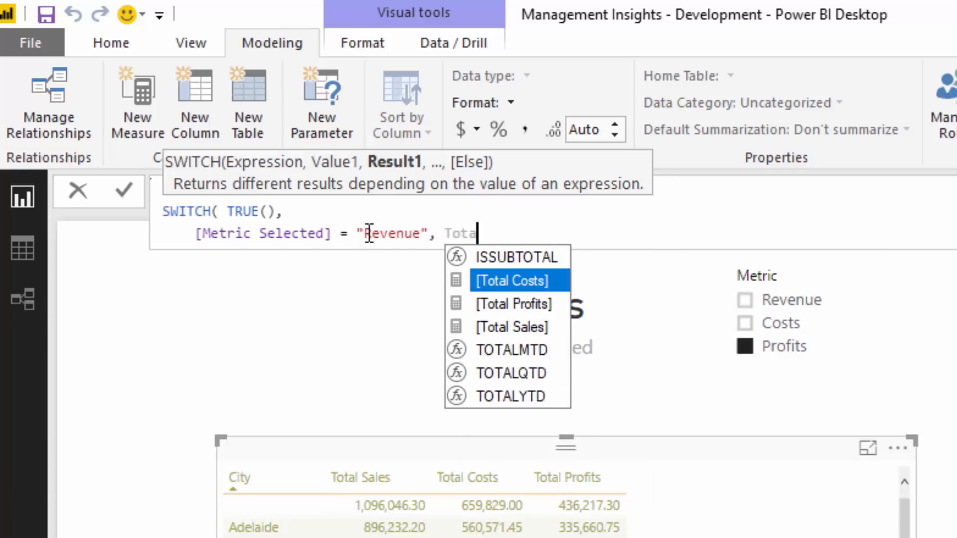
key("Down")
key("Down")
key("Tab")
type(",")
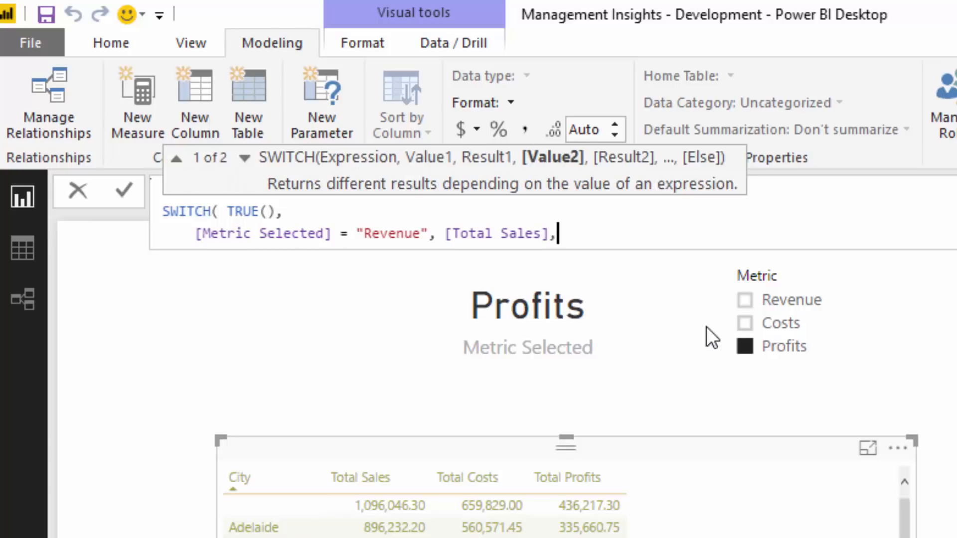
Step: Duplicate the Revenue branch of the SWITCH formula onto two new lines below it
left_click_drag(557, 234, 189, 227)
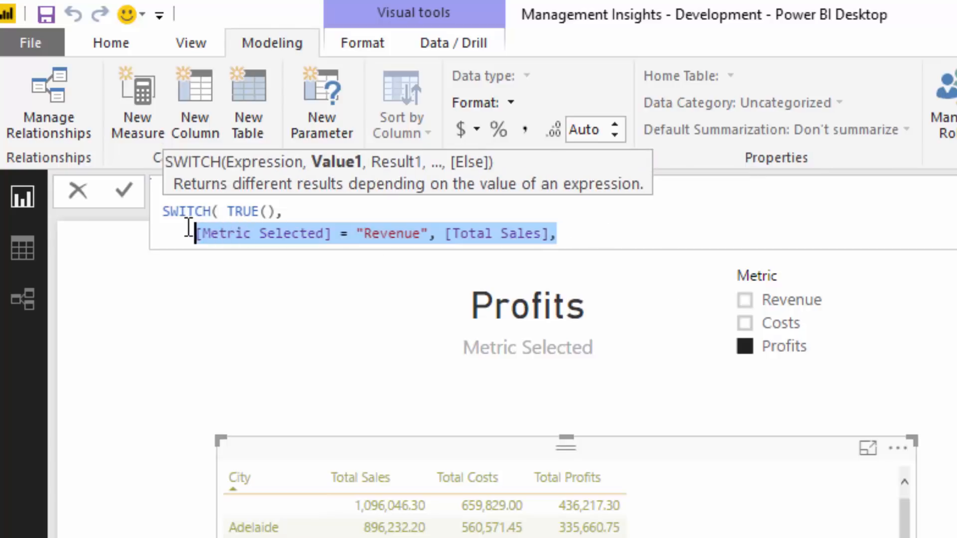
left_click(609, 233)
key("shift+Return")
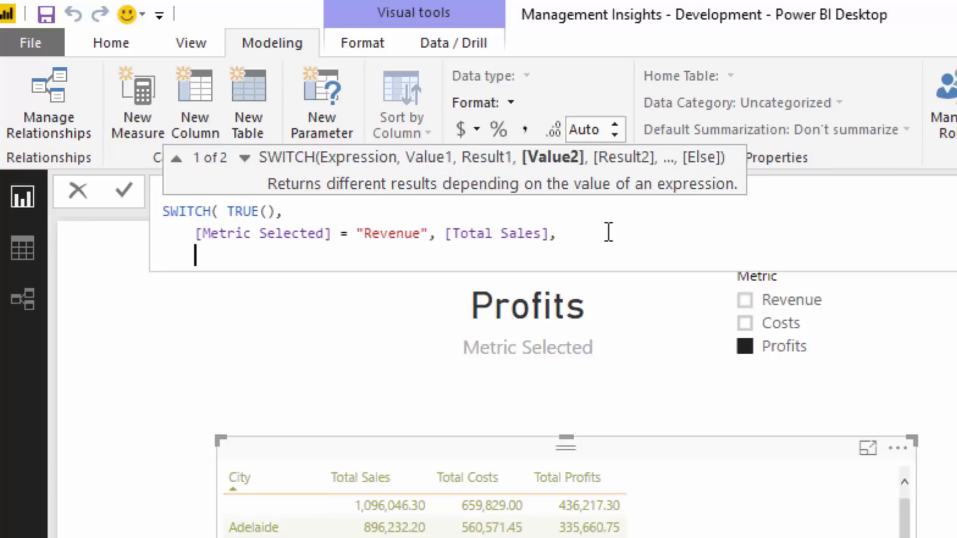
type("[Metric Selected] = \"Revenue\", [Total Sales],")
key("shift+Return")
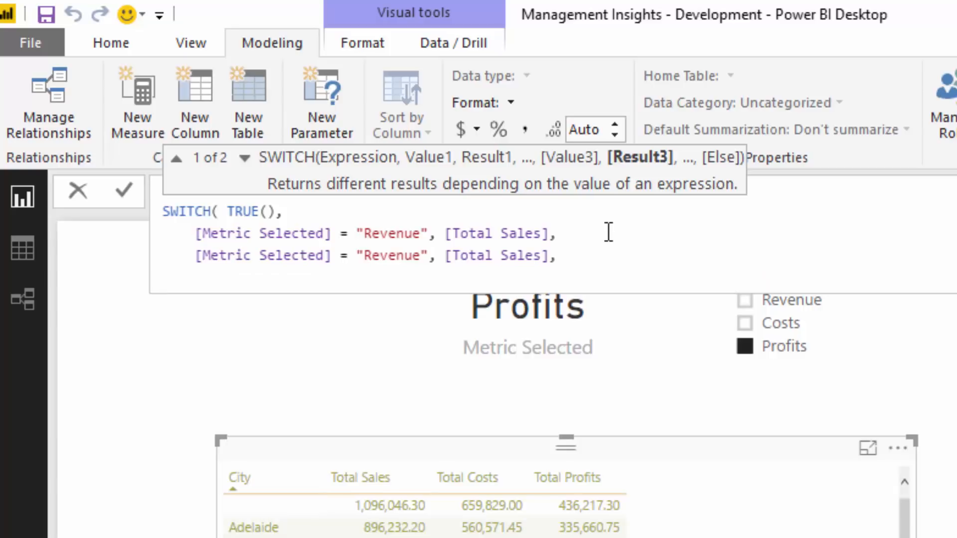
type("[Metric Selected] = \"Revenue\", [Total Sales],")
Step: Change the second SWITCH branch to return [Total Costs] when [Metric Selected] = "Costs"
left_click(423, 256)
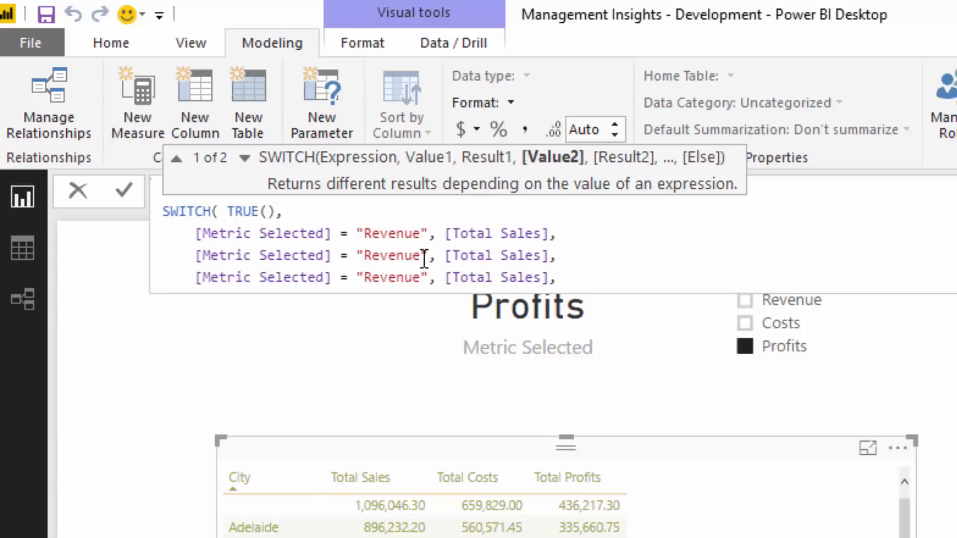
key("ctrl+shift+Left")
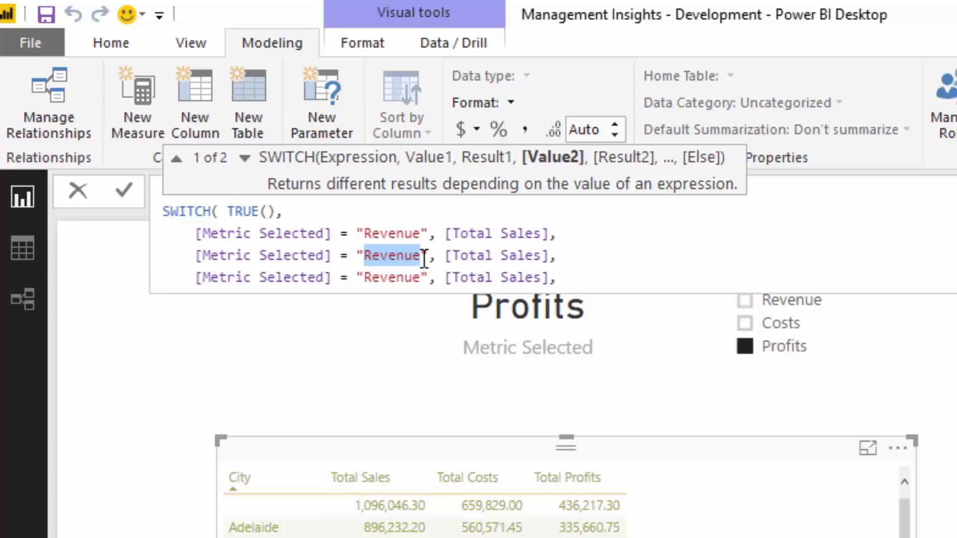
type("Costs")
key("Right")
key("Right")
key("Right")
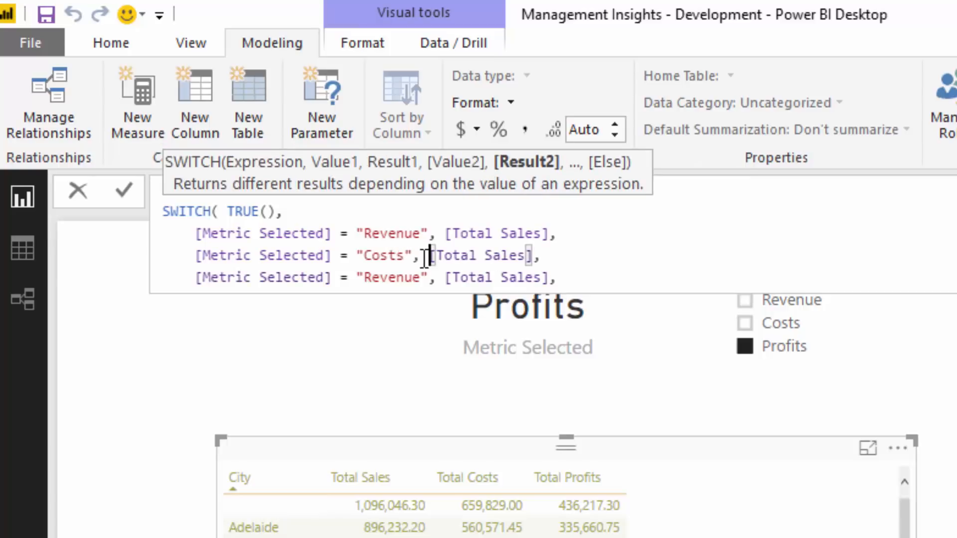
key("shift+Right")
key("shift+Right")
key("shift+Right")
key("shift+Right")
key("shift+Right")
key("shift+Right")
key("shift+Right")
key("shift+Right")
key("shift+Right")
key("shift+Right")
key("shift+Right")
key("shift+Right")
key("shift+Right")
type("T")
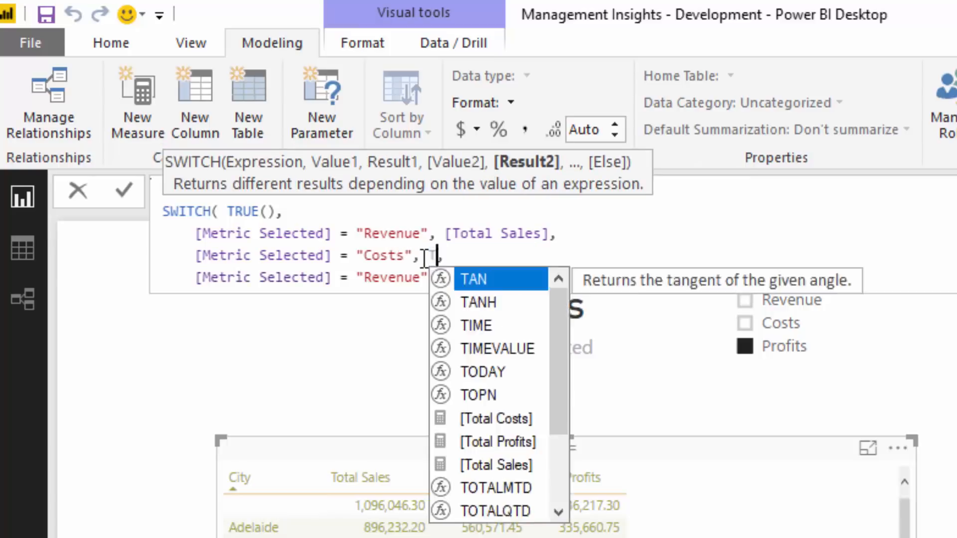
type("otal")
key("Tab")
Step: Change the third SWITCH branch to return [Total Profits] when [Metric Selected] = "Profits"
key("Down")
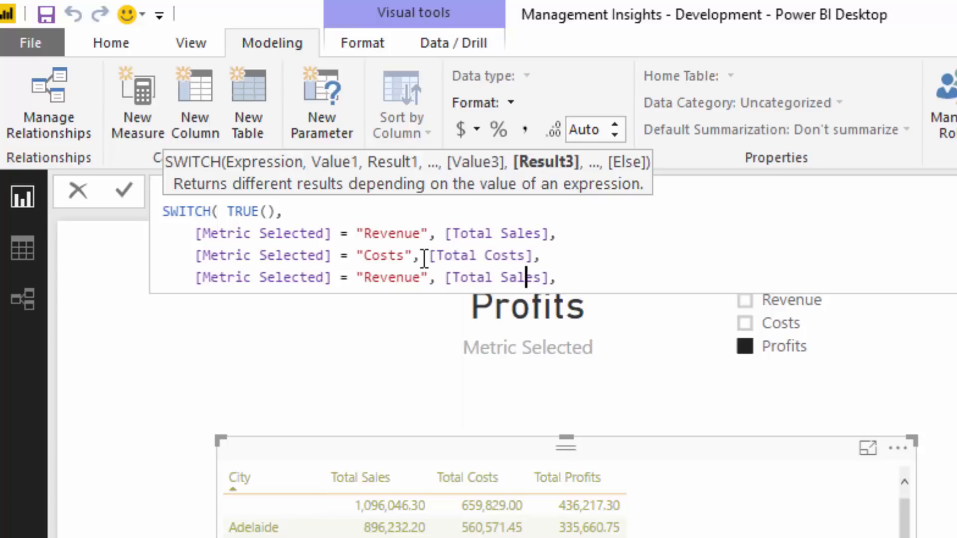
key("ctrl+Left")
key("ctrl+Left")
key("ctrl+Left")
key("ctrl+Left")
key("ctrl+shift+Left")
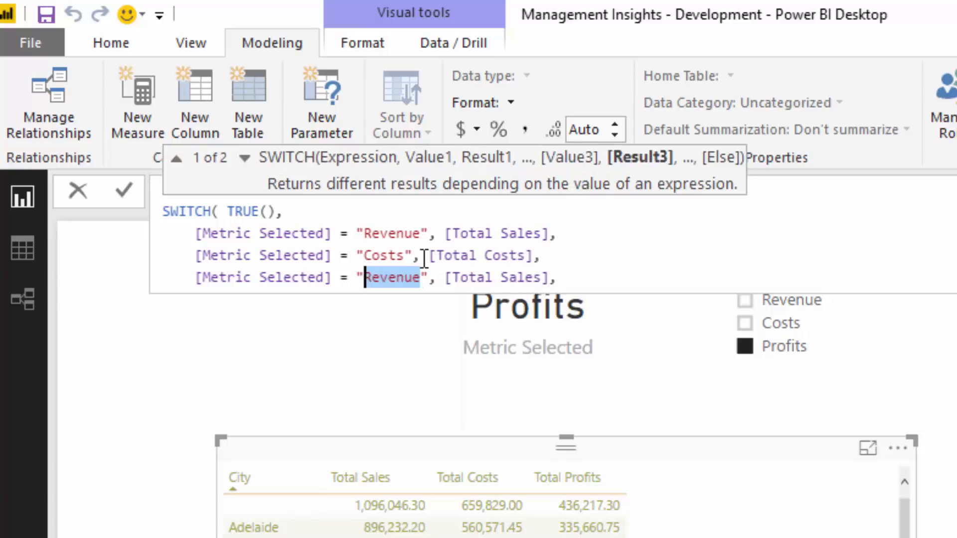
type("Profits")
key("ctrl+Right")
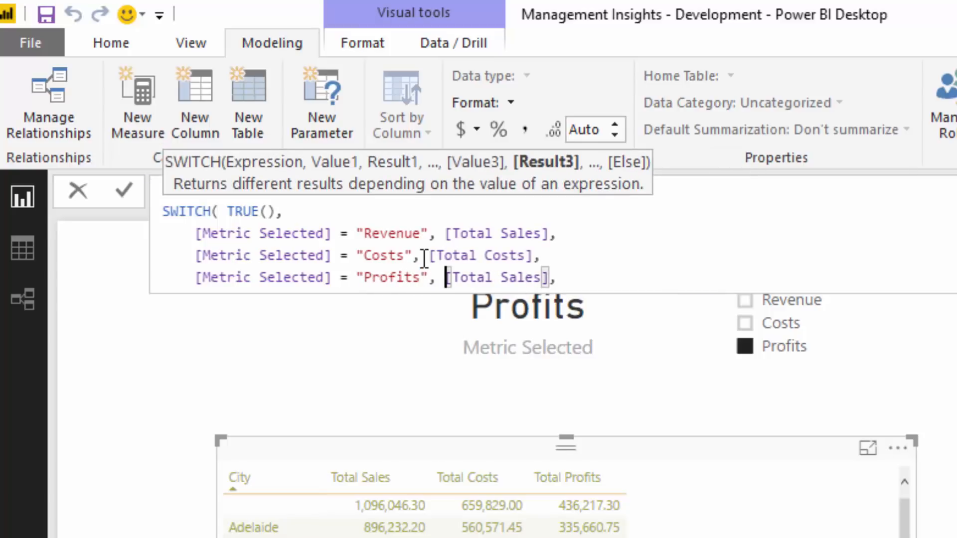
key("ctrl+shift+Right")
key("ctrl+shift+Right")
key("shift+Right")
type("Tota")
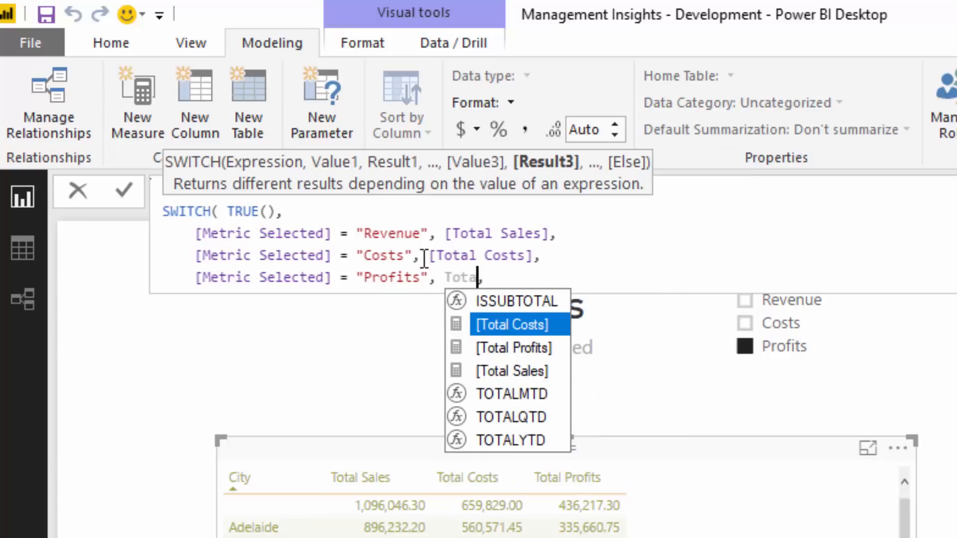
key("Down")
key("Tab")
Step: Add [Total Sales] on a new line as the default SWITCH result, close the formula and commit the measure
left_click(595, 271)
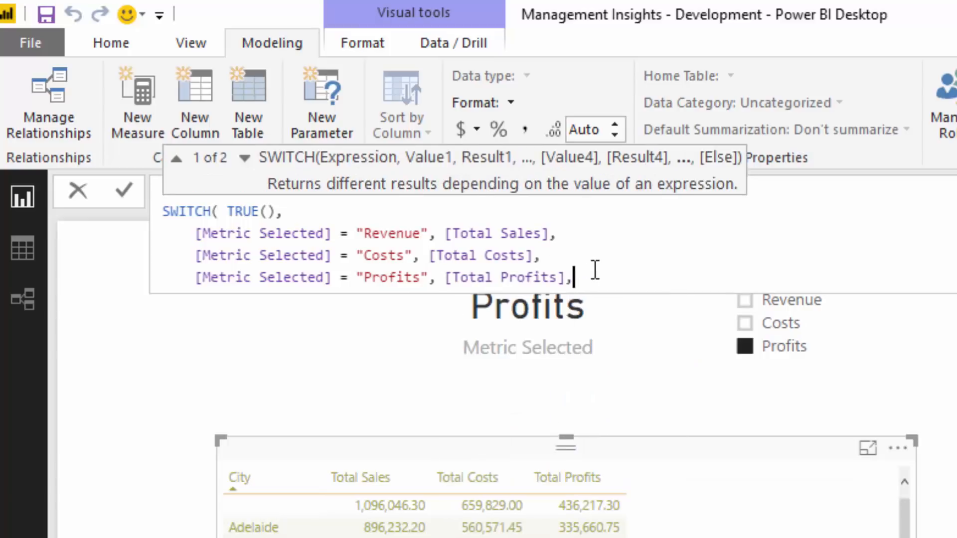
key("shift+Return")
type("Tot")
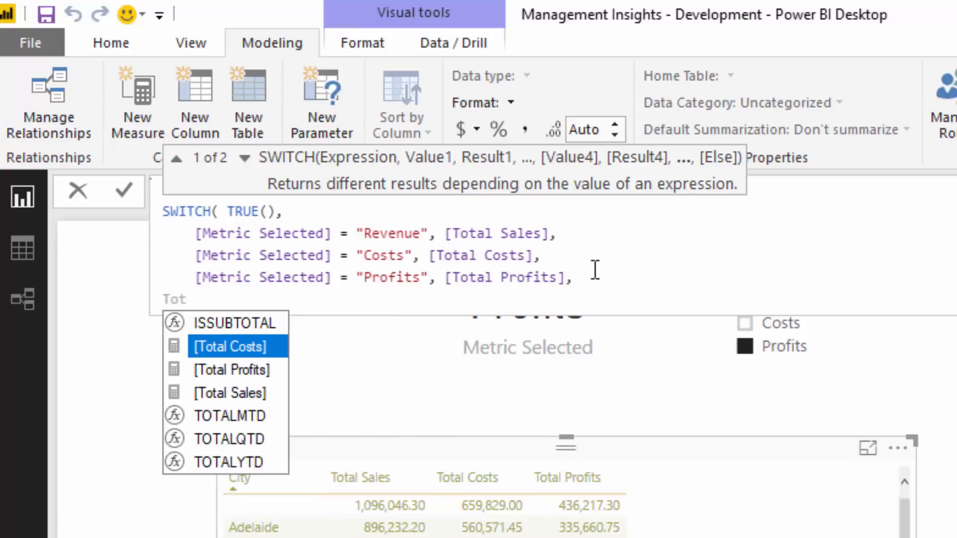
key("Down")
key("Down")
key("Tab")
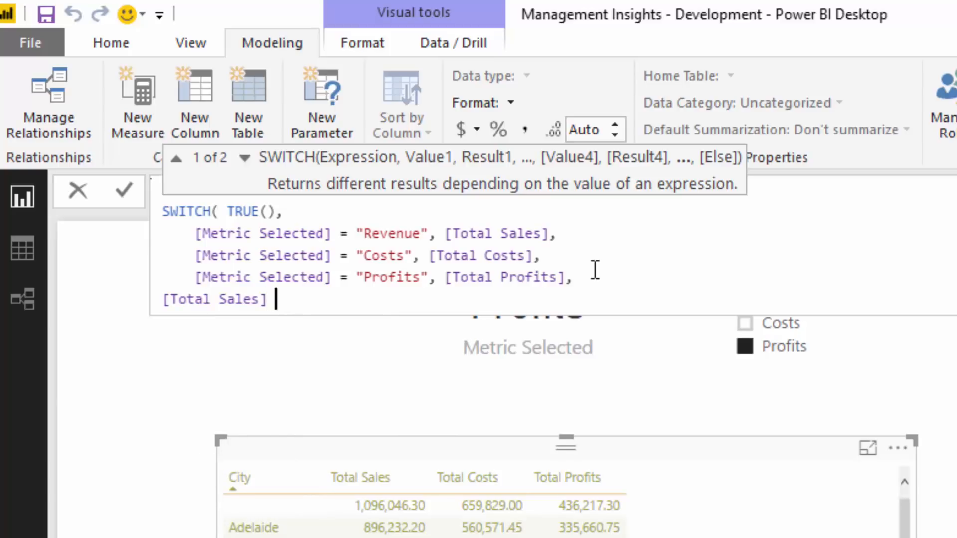
type(")")
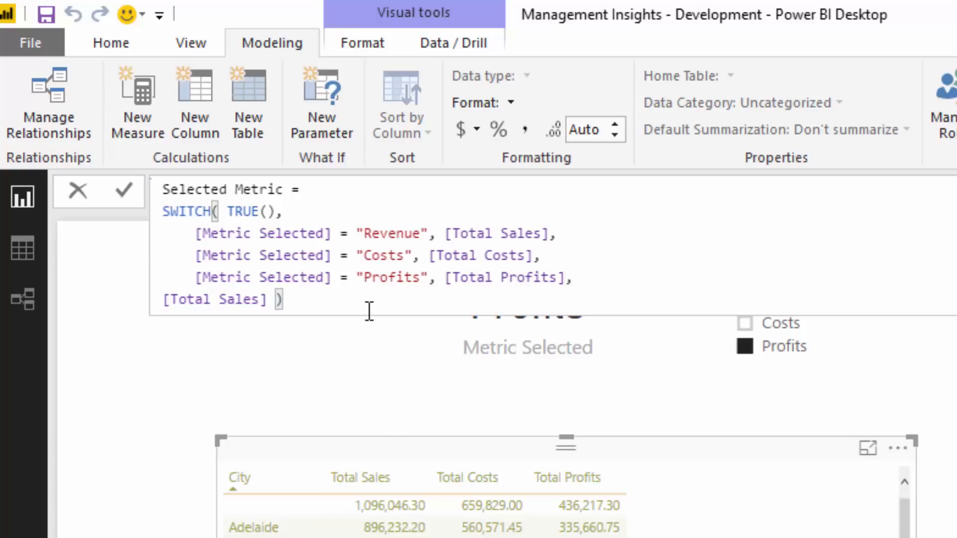
key("Return")
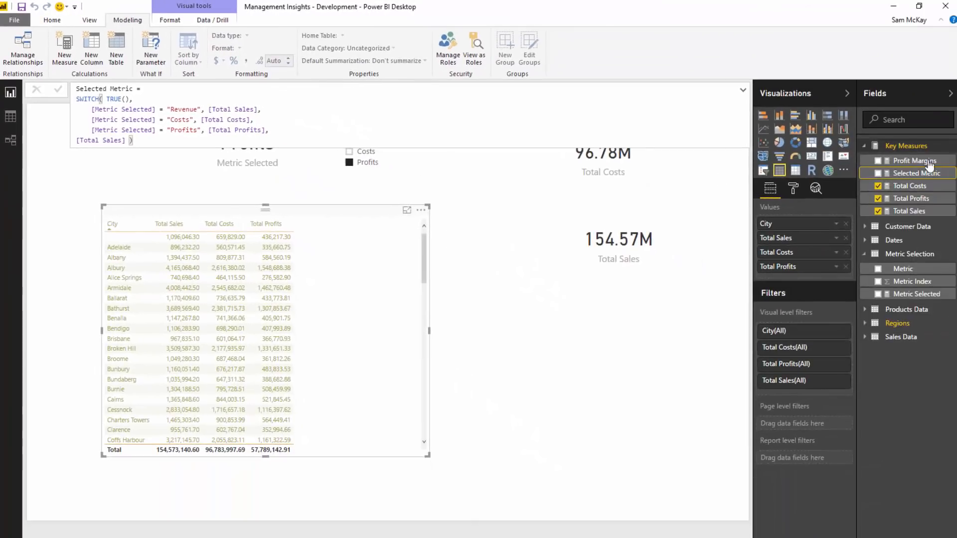
Step: Add the Selected Metric measure to the City table and test it by switching the Metric slicer to Costs and finally Revenue
left_click_drag(928, 172, 349, 318)
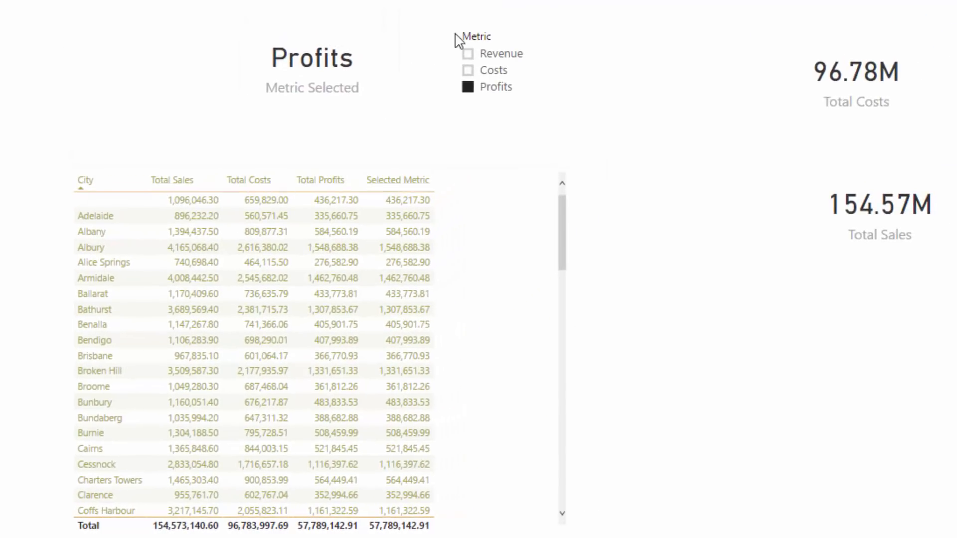
left_click(471, 71)
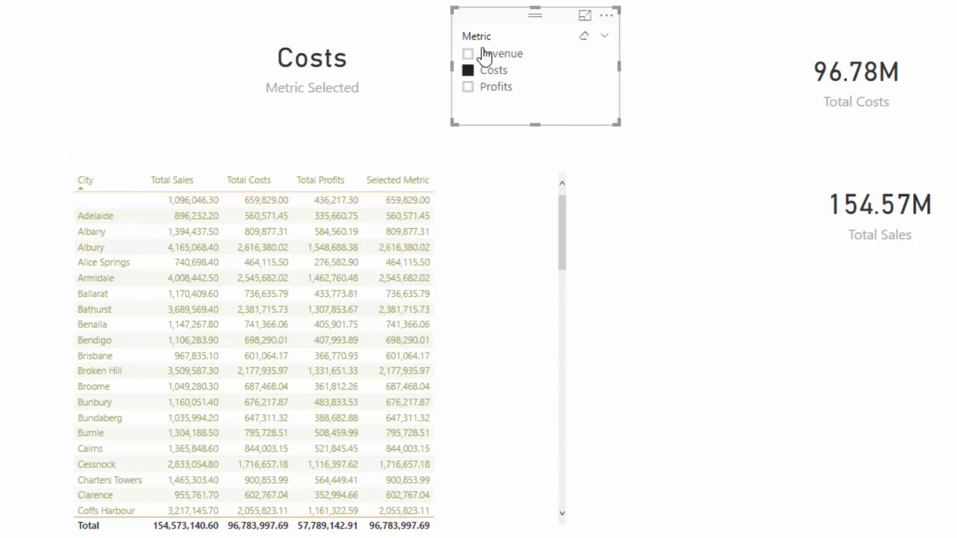
left_click(470, 56)
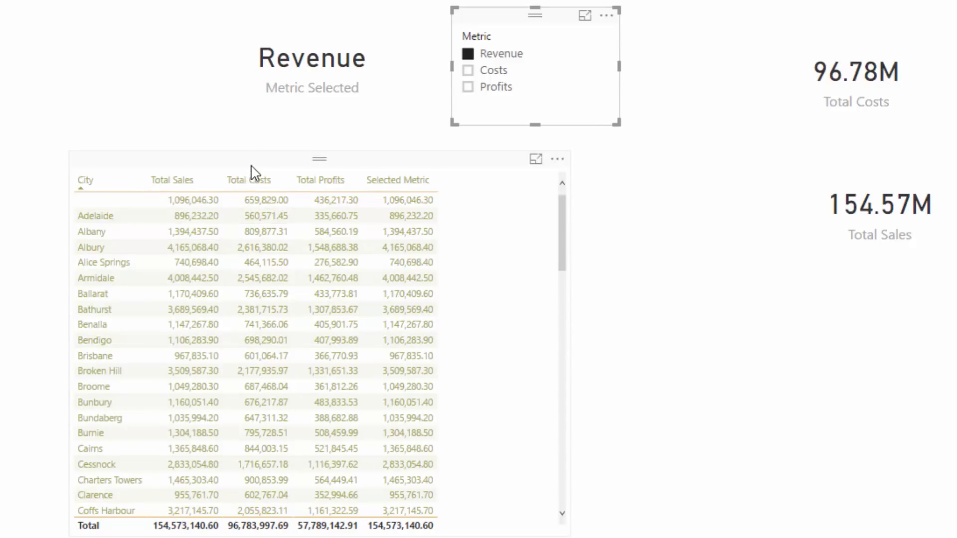
Step: Remove Total Profits, Total Costs and Total Sales from the City table and convert it to a stacked bar chart
left_click_drag(260, 172, 278, 171)
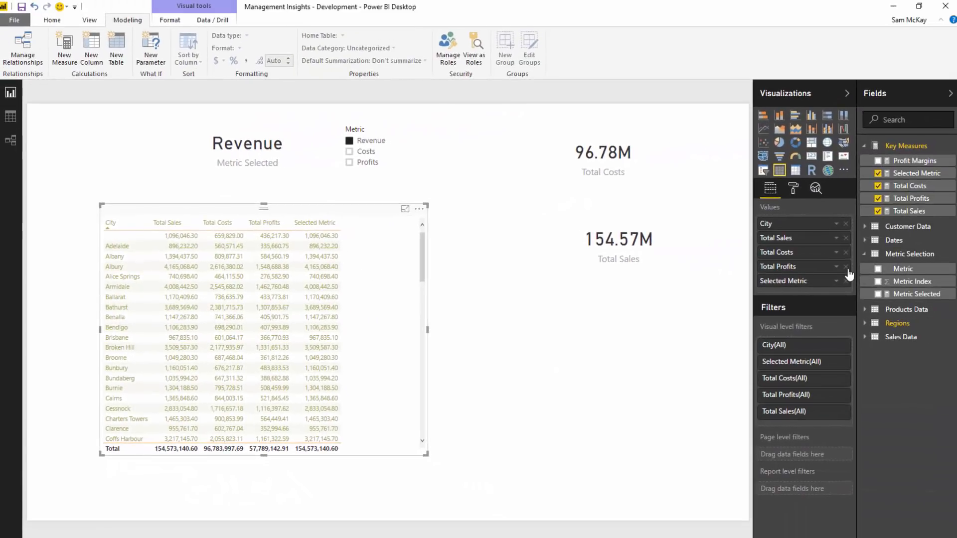
left_click(847, 268)
left_click(846, 253)
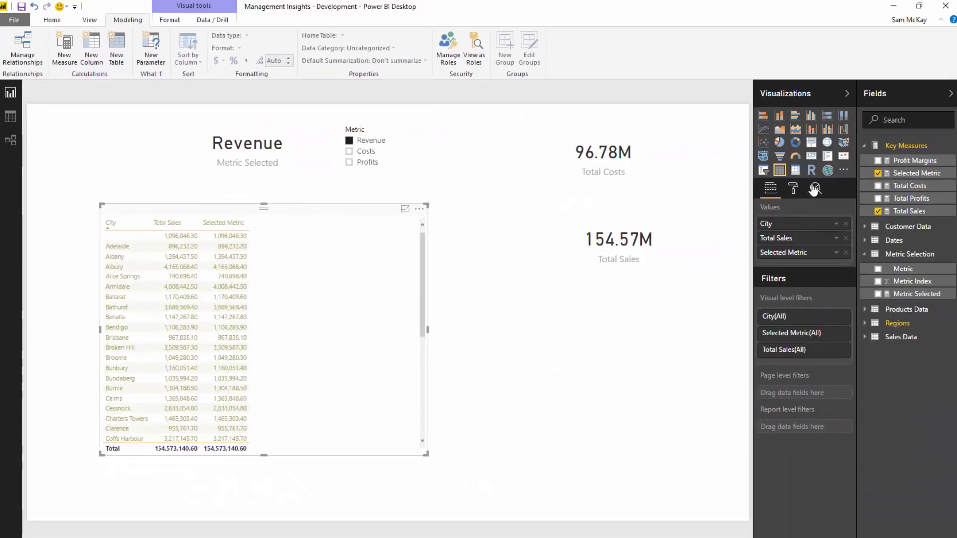
left_click(846, 238)
left_click(764, 115)
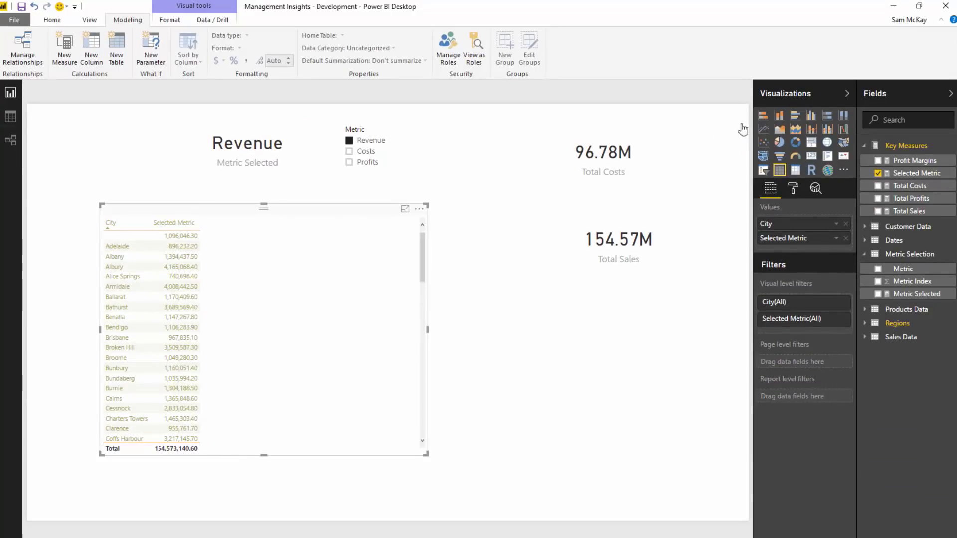
Step: Sort the city bar chart by Selected Metric in descending order and shift it slightly toward the page's left edge
left_click(419, 209)
left_click(451, 284)
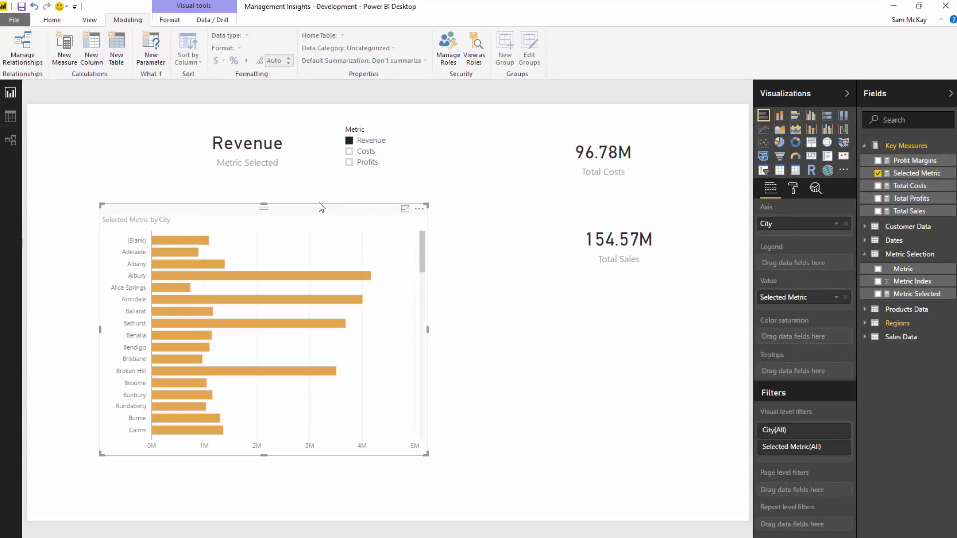
left_click_drag(324, 214, 289, 221)
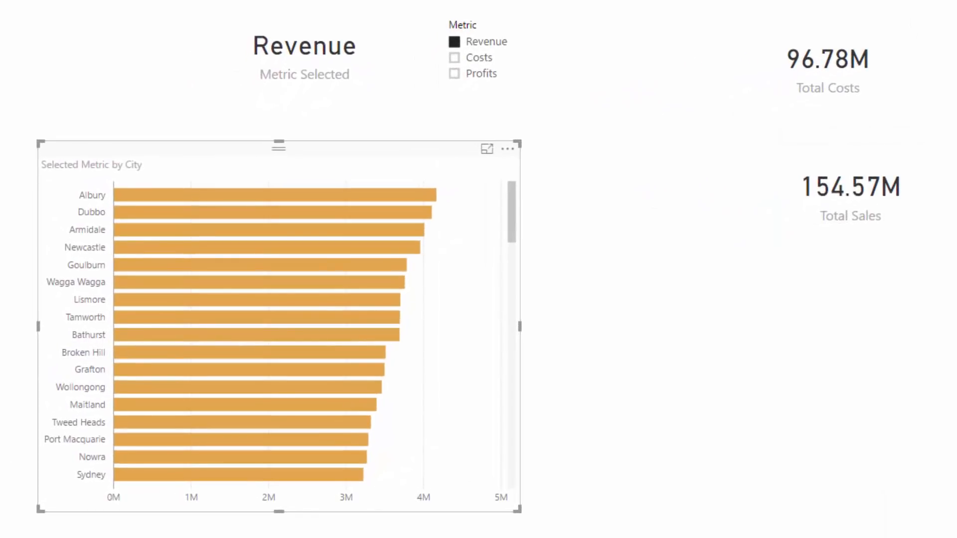
Step: Test the bar chart by switching the Metric slicer repeatedly between Costs, Profits and Revenue, ending on Revenue
left_click(455, 57)
left_click(454, 74)
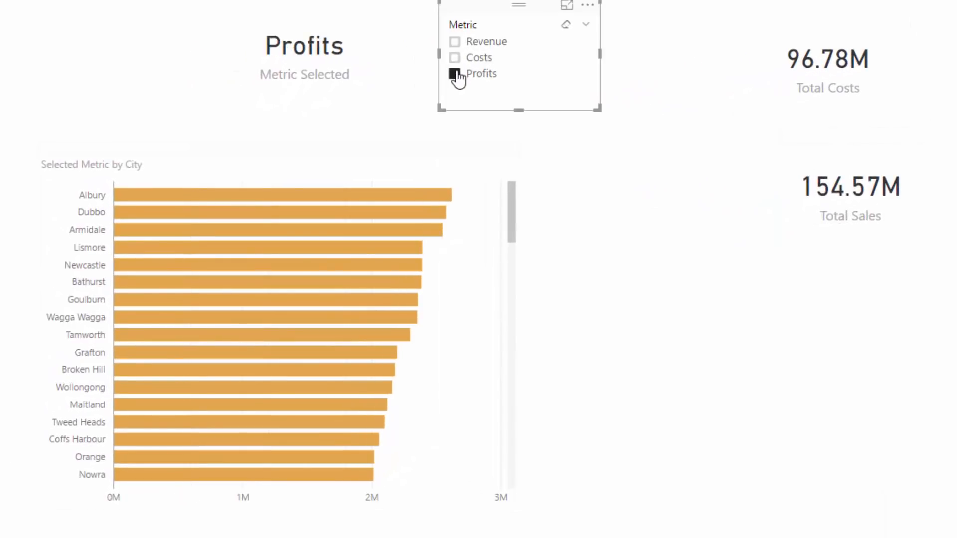
left_click(454, 57)
left_click(454, 42)
left_click(455, 57)
left_click(454, 74)
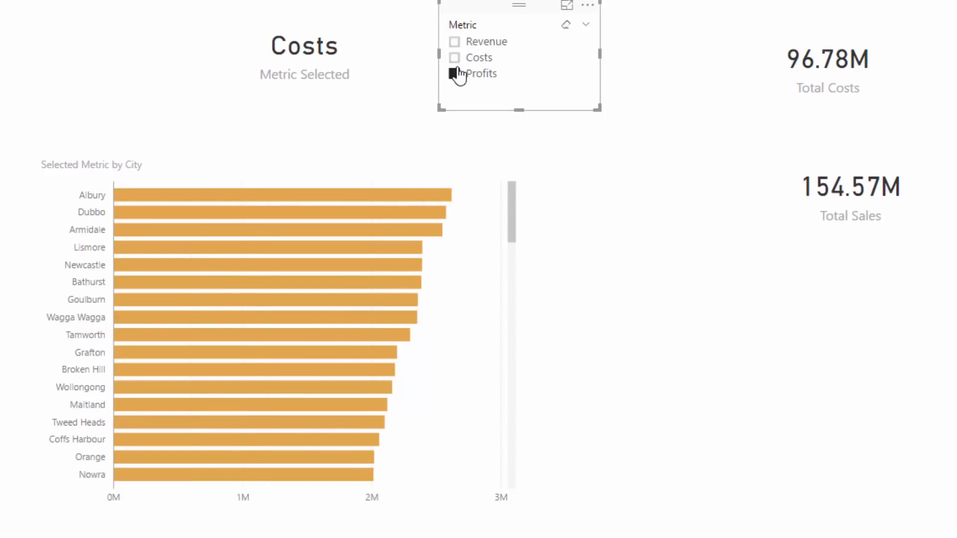
left_click(454, 57)
left_click(454, 41)
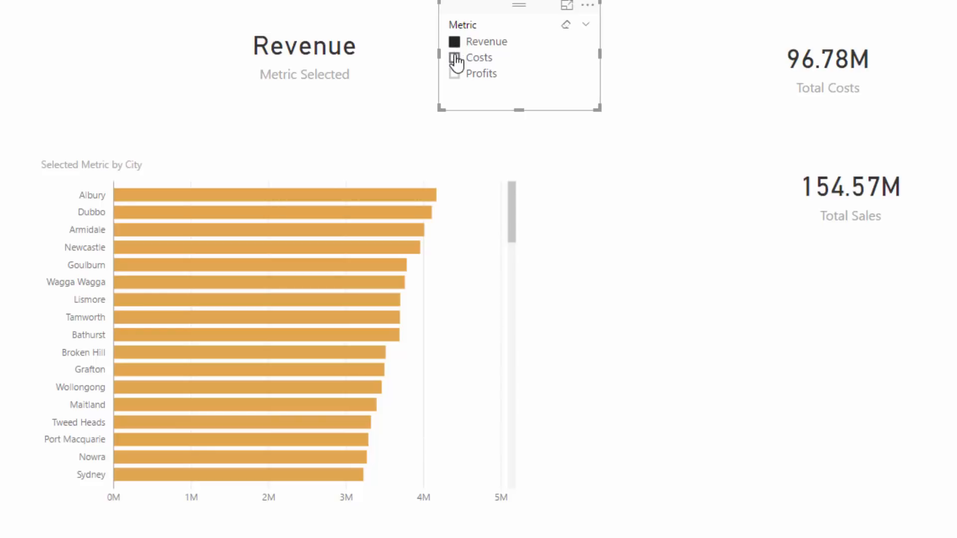
left_click(454, 57)
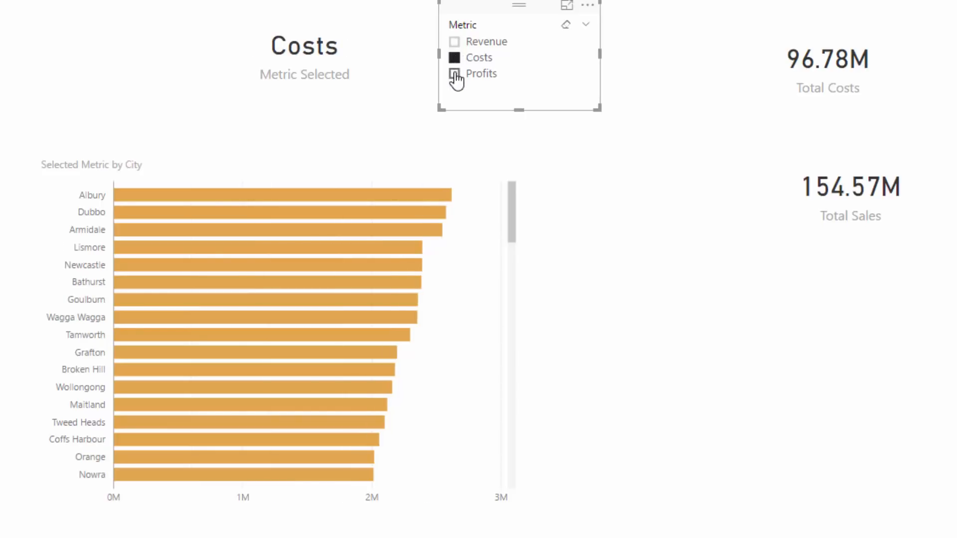
left_click(454, 74)
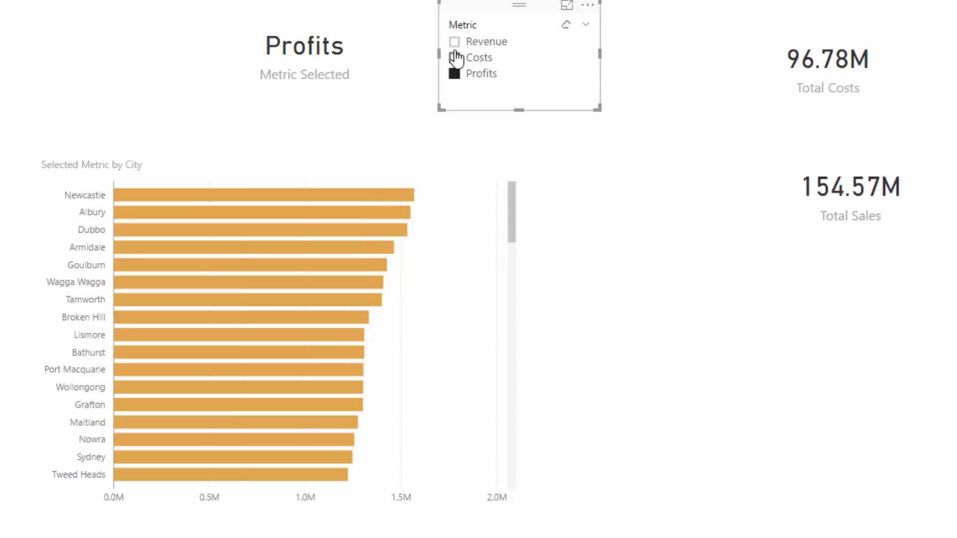
left_click(455, 57)
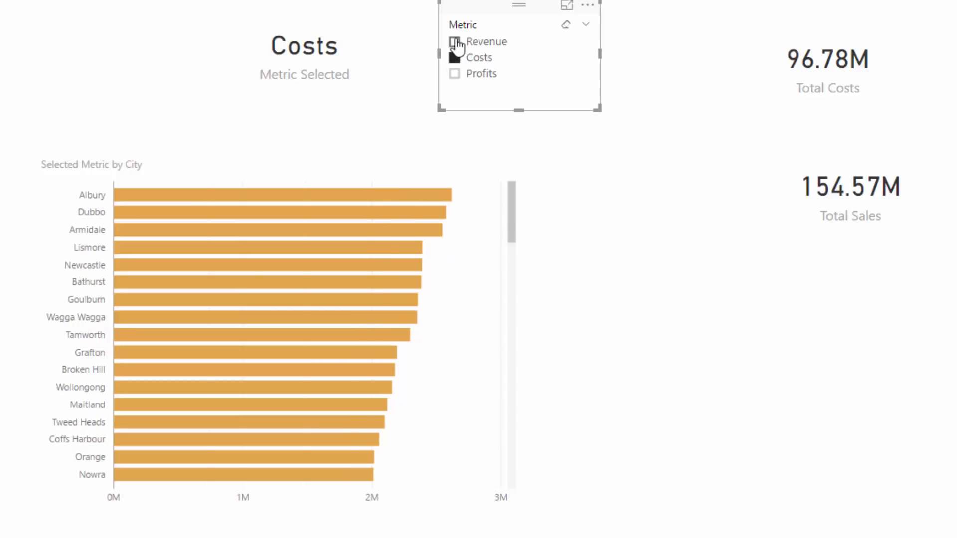
left_click(455, 42)
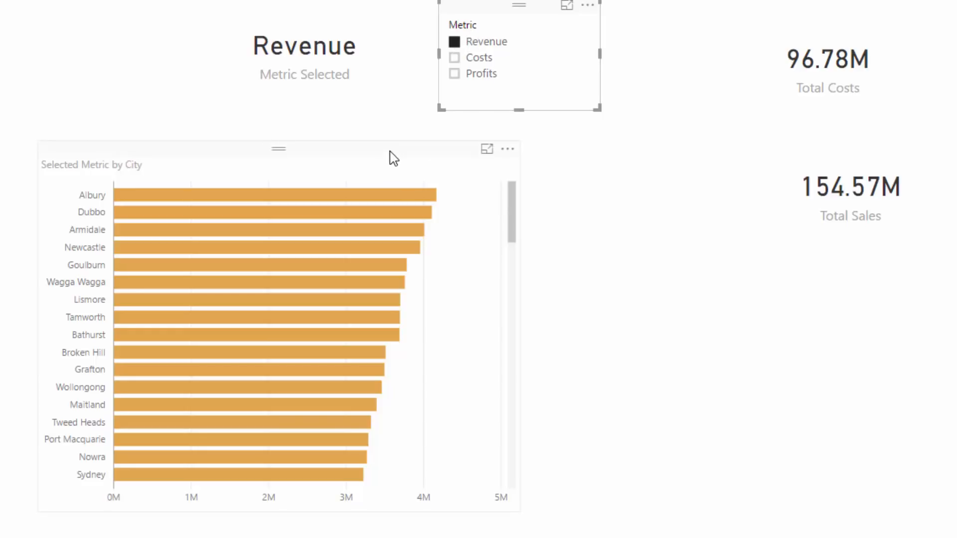
Step: Move the Selected Metric by City chart further toward the lower-left area of the report page
left_click_drag(391, 158, 371, 154)
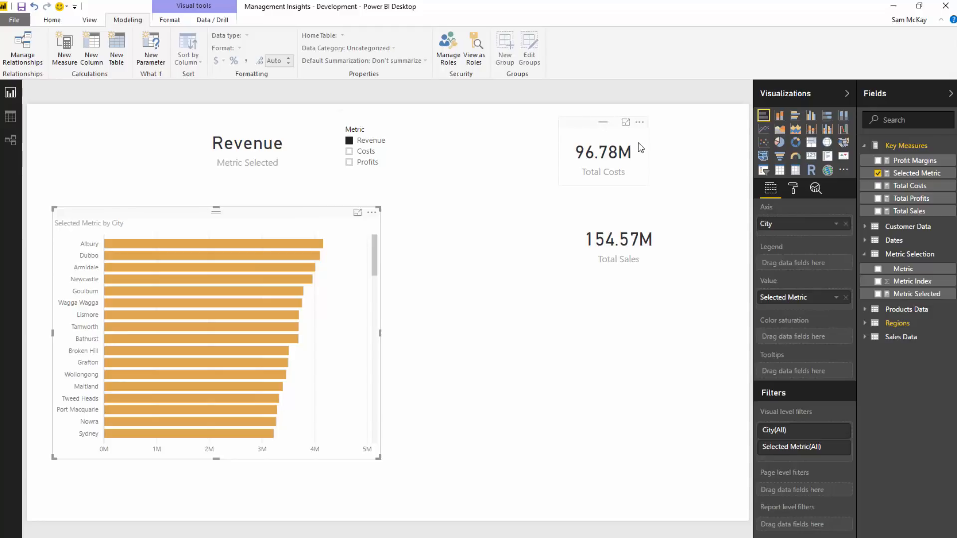
left_click_drag(318, 221, 316, 218)
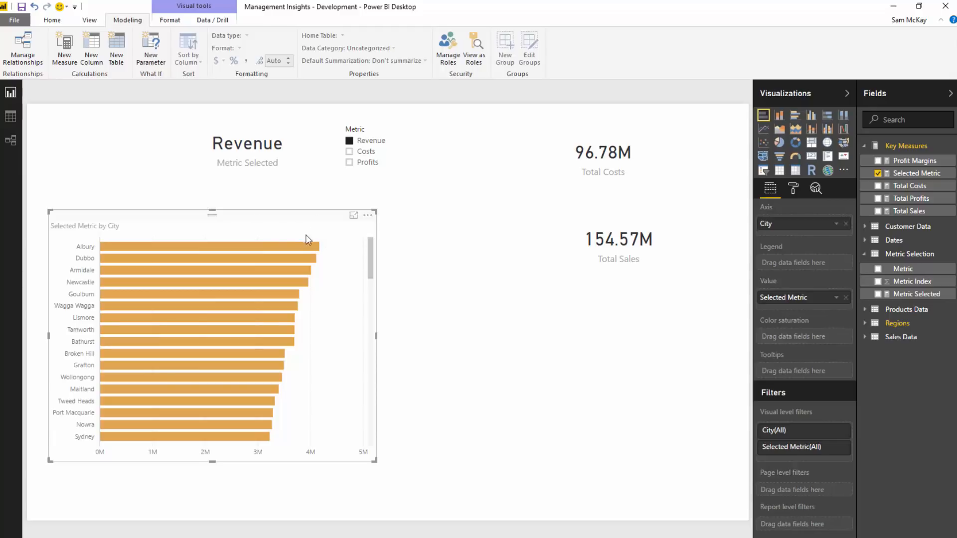
left_click(453, 208)
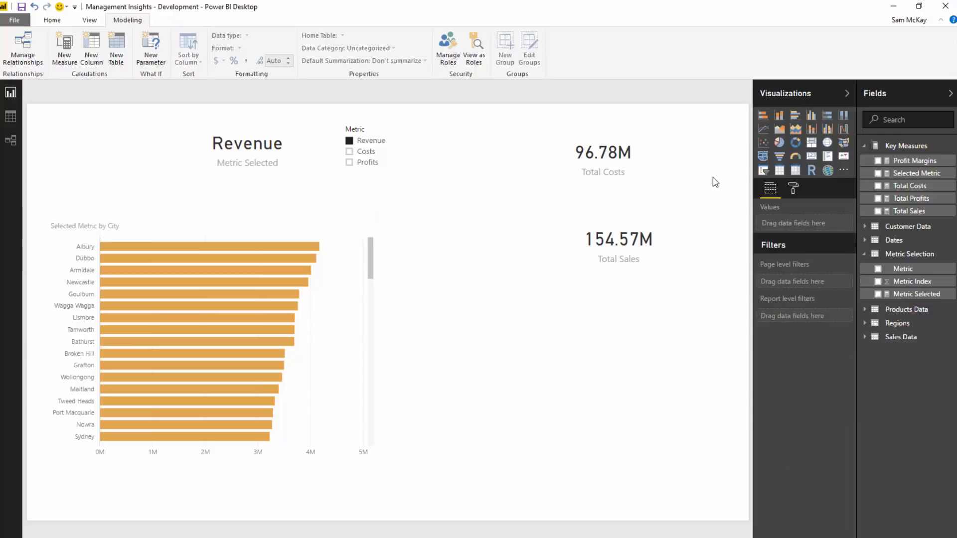
left_click(309, 219)
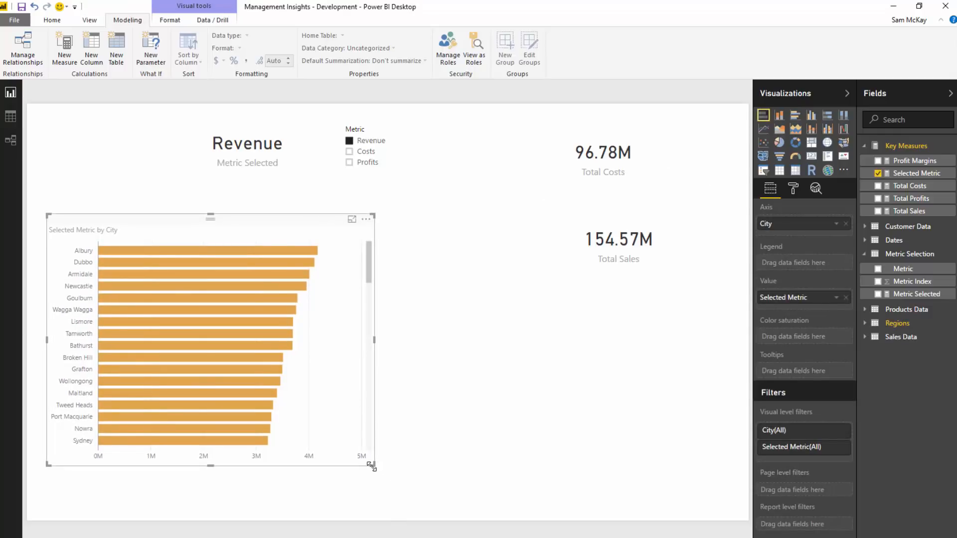
Step: Widen the Selected Metric by City bar chart, extend it toward the page's lower edge and lower its top edge slightly
left_click_drag(377, 467, 406, 504)
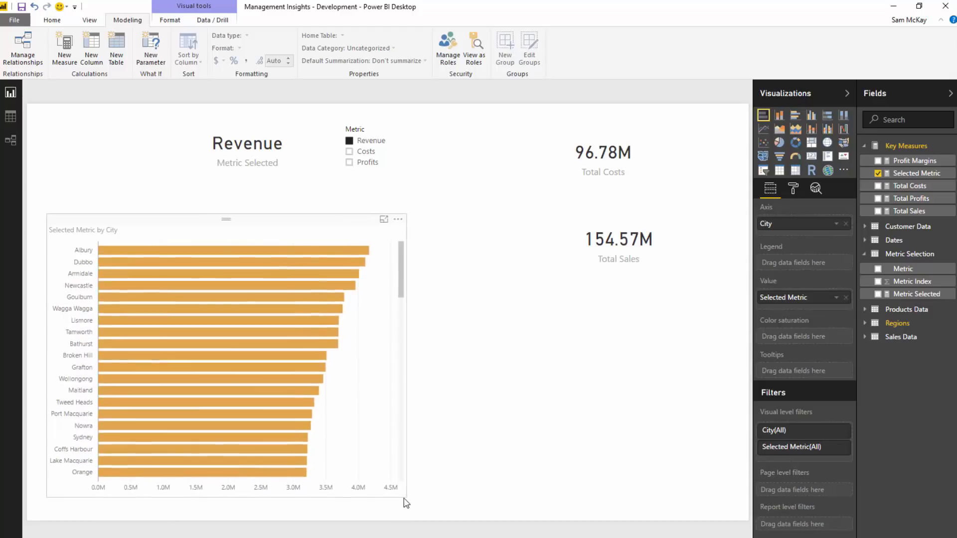
left_click(406, 505)
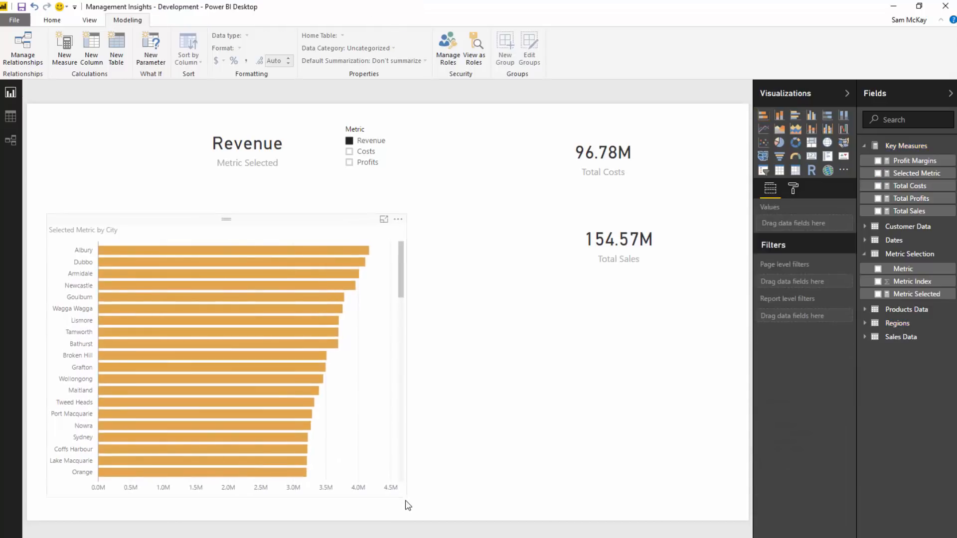
left_click(382, 436)
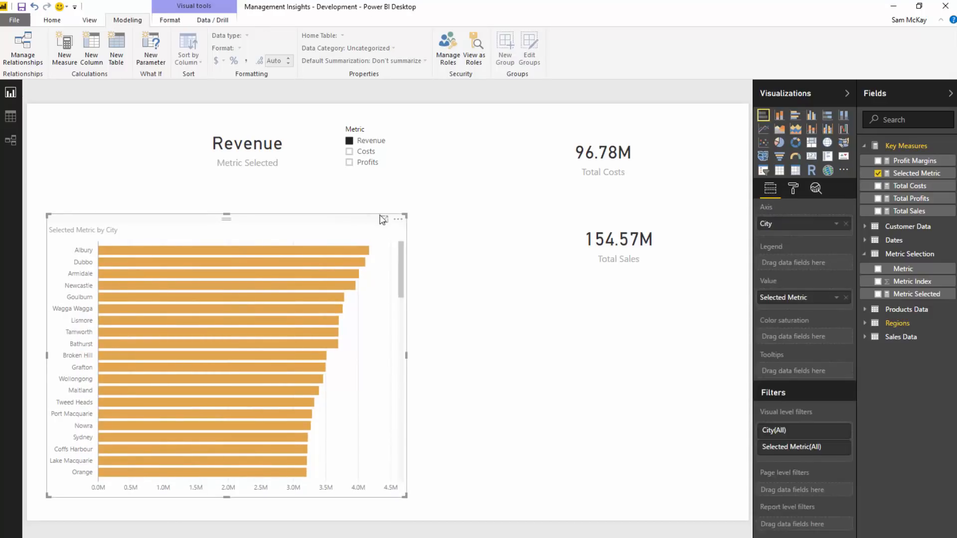
left_click_drag(406, 214, 393, 231)
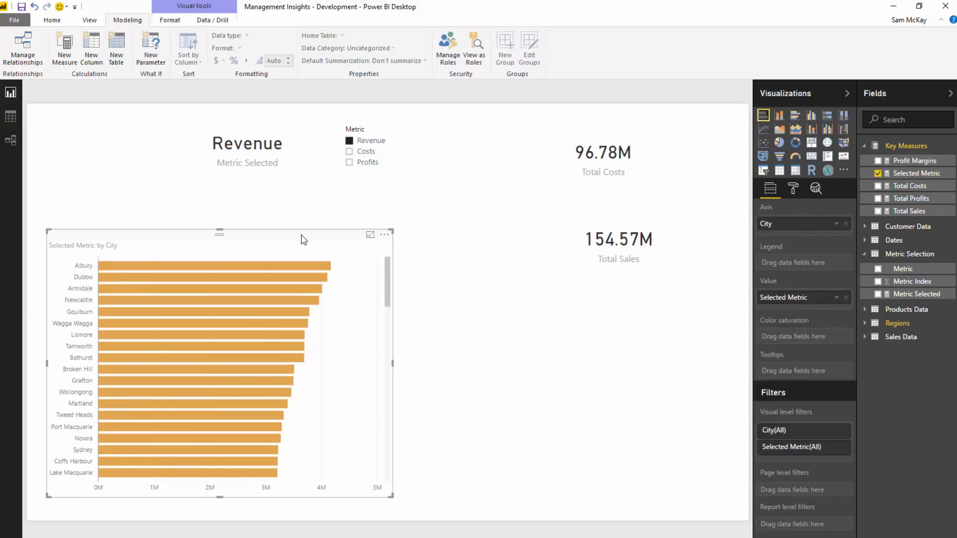
Step: Delete the Metric Selected card and move the Metric slicer slightly left and up on the page
left_click(251, 133)
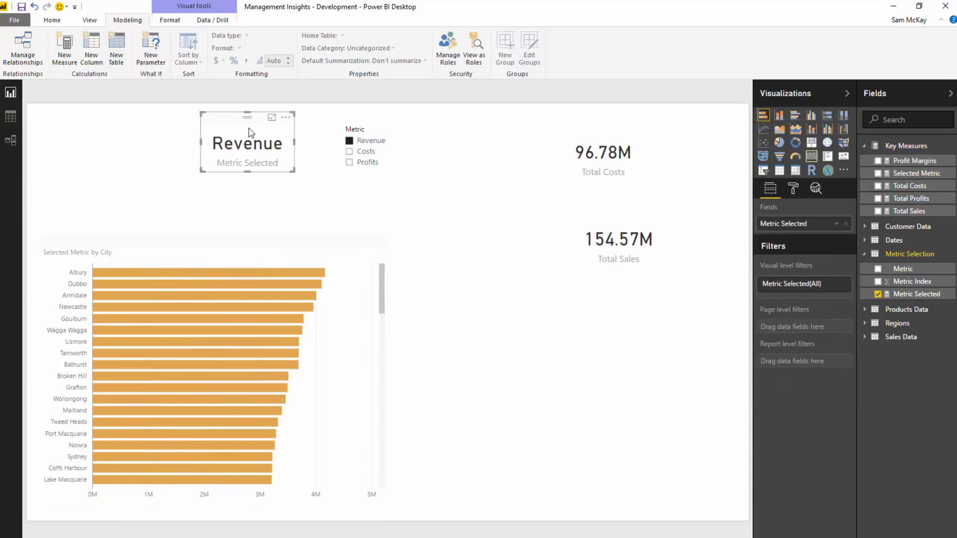
key("Delete")
left_click_drag(360, 120, 312, 112)
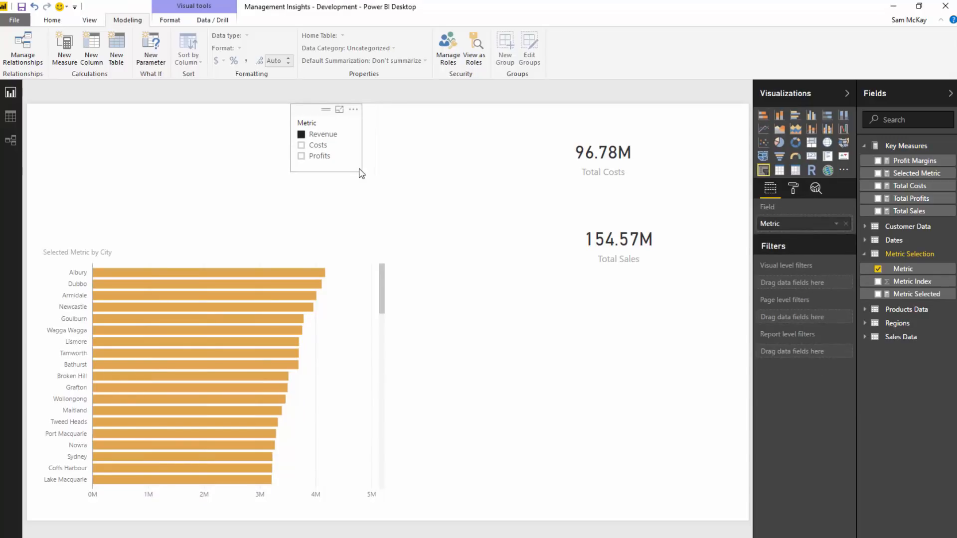
Step: Place the Total Sales card just above the left end of the city bar chart and delete the Total Costs card
left_click(601, 152)
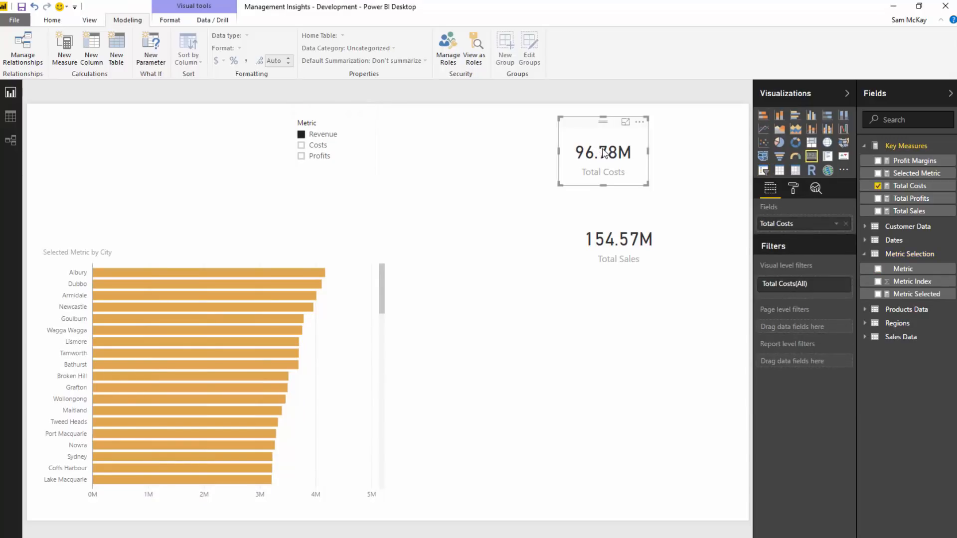
left_click_drag(604, 249, 83, 207)
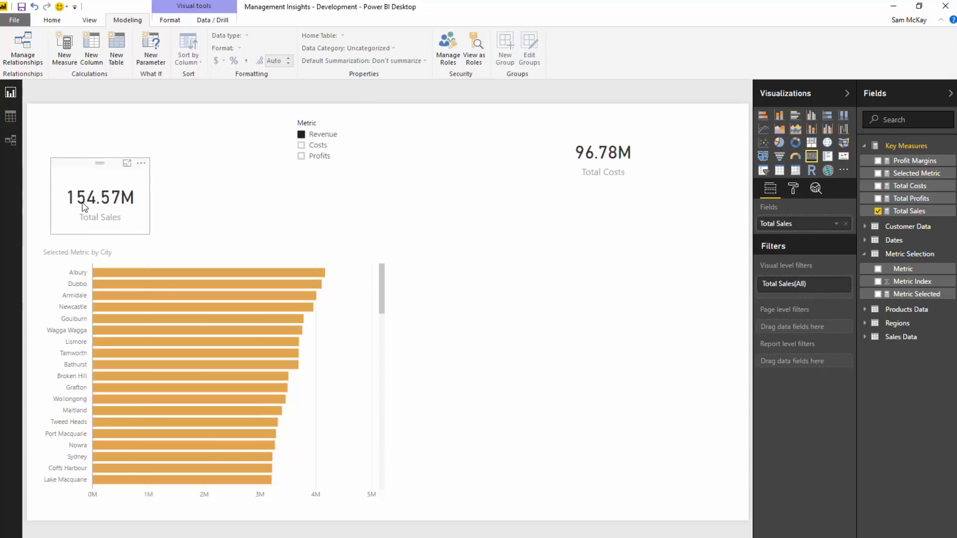
left_click(579, 166)
left_click(29, 208)
Step: Duplicate the Total Sales card, place the copy to its right and replace its field with Total Profits
left_click(84, 200)
key("ctrl+c")
key("ctrl+v")
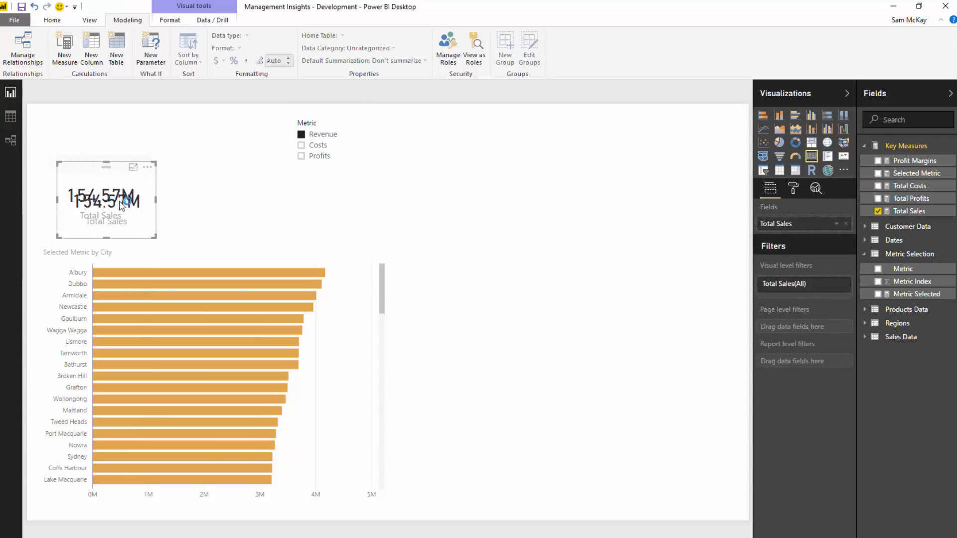
left_click_drag(84, 200, 229, 202)
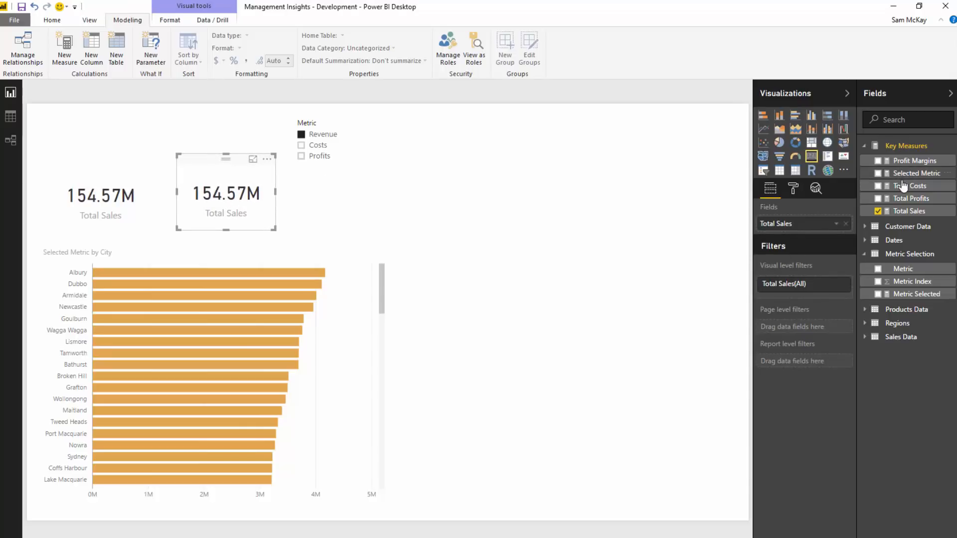
left_click_drag(911, 198, 770, 224)
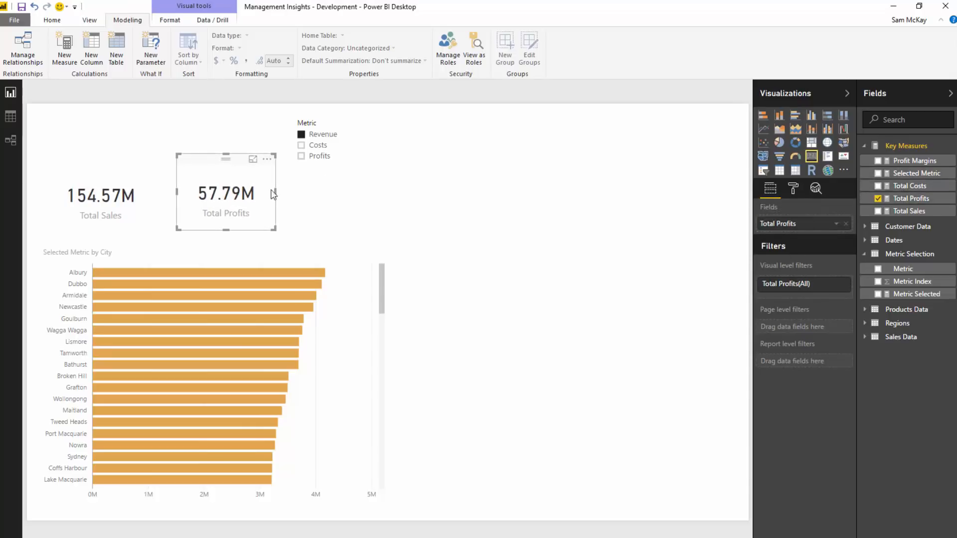
Step: Duplicate the Total Profits card, place the copy to its right and replace its field with Profit Margins
key("ctrl+c")
key("ctrl+v")
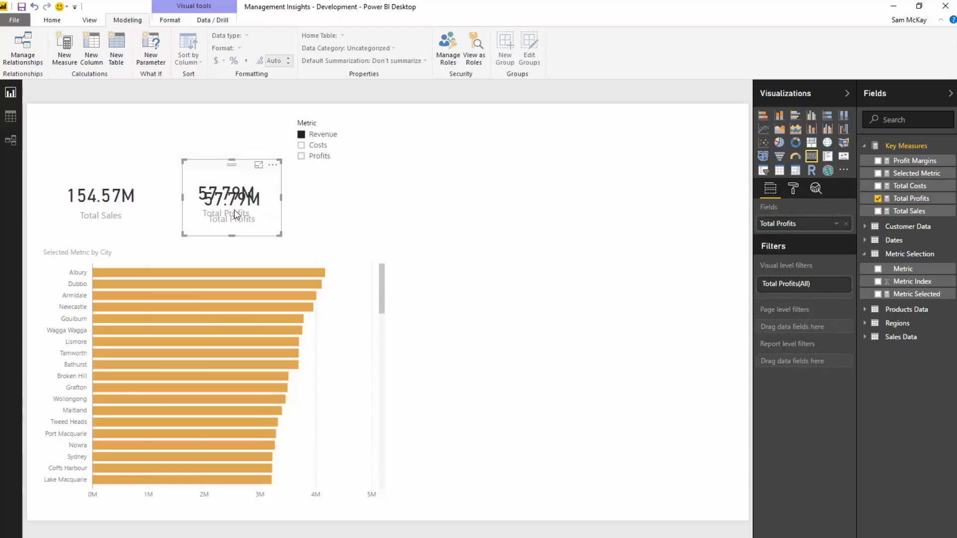
left_click_drag(241, 208, 396, 203)
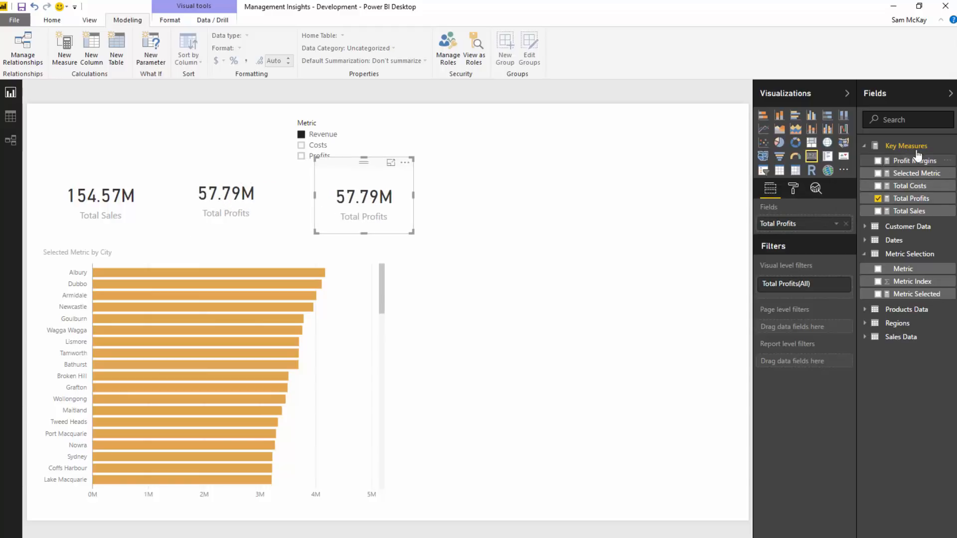
left_click_drag(808, 225, 815, 220)
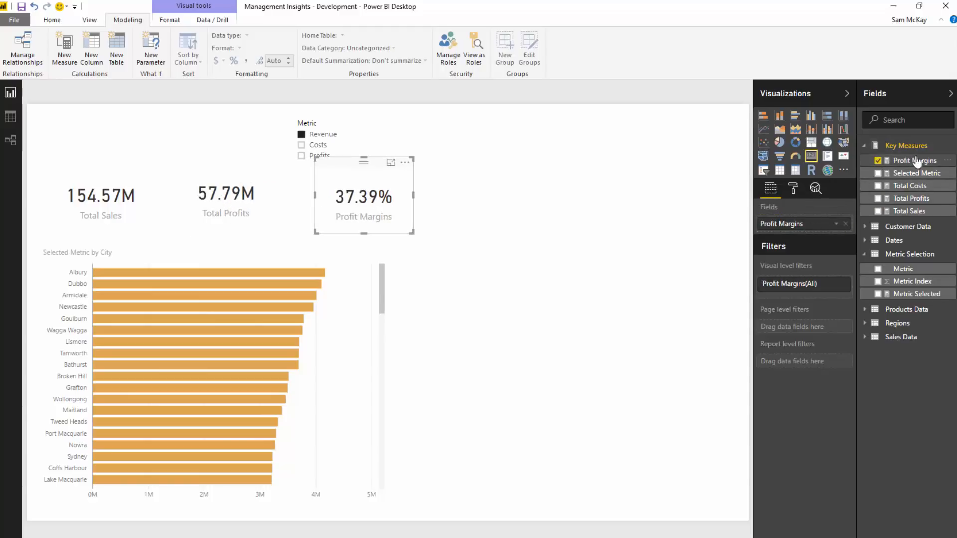
Step: Rename the Profit Margins measure to % Profit Margins in its formula
left_click(918, 161)
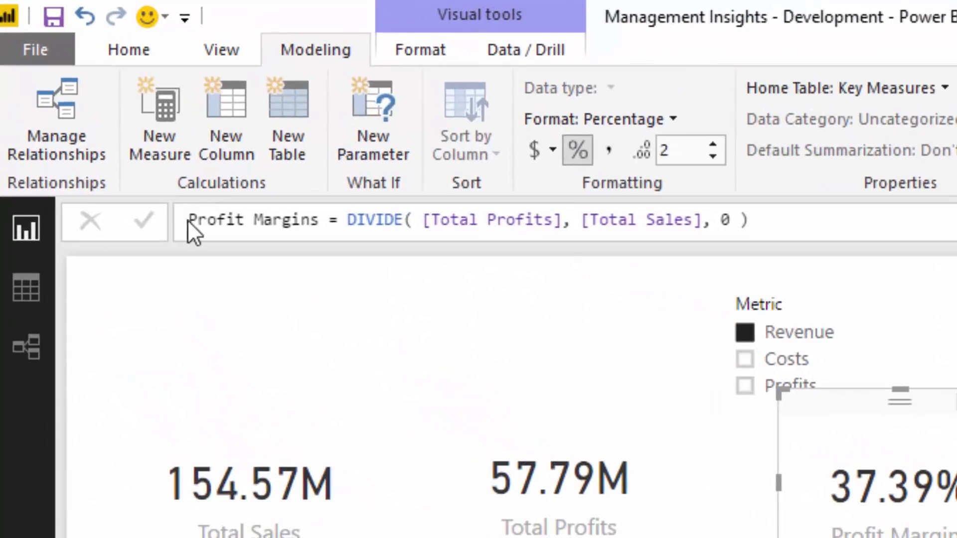
left_click(190, 220)
type("%")
key("Return")
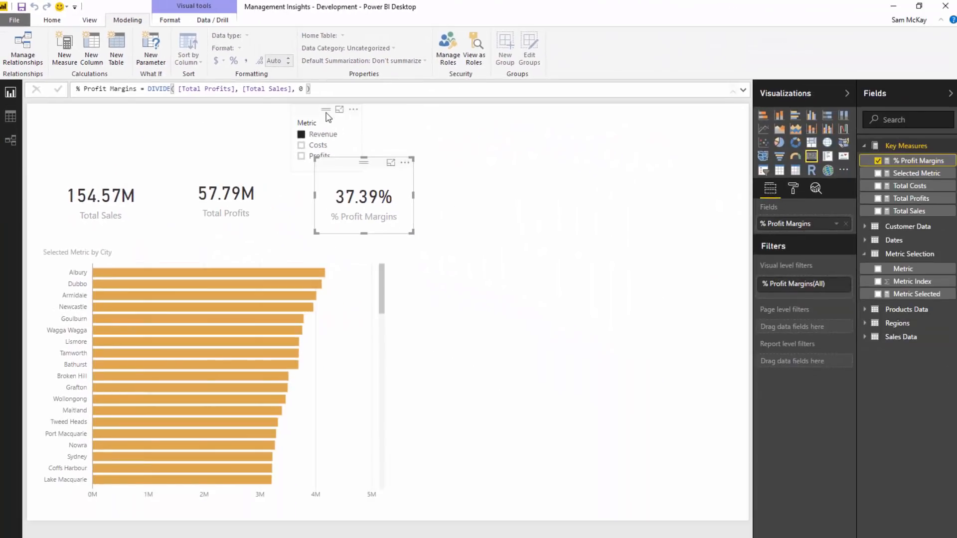
Step: Move the Metric slicer right so it sits above the % Profit Margins card
left_click_drag(404, 136, 467, 134)
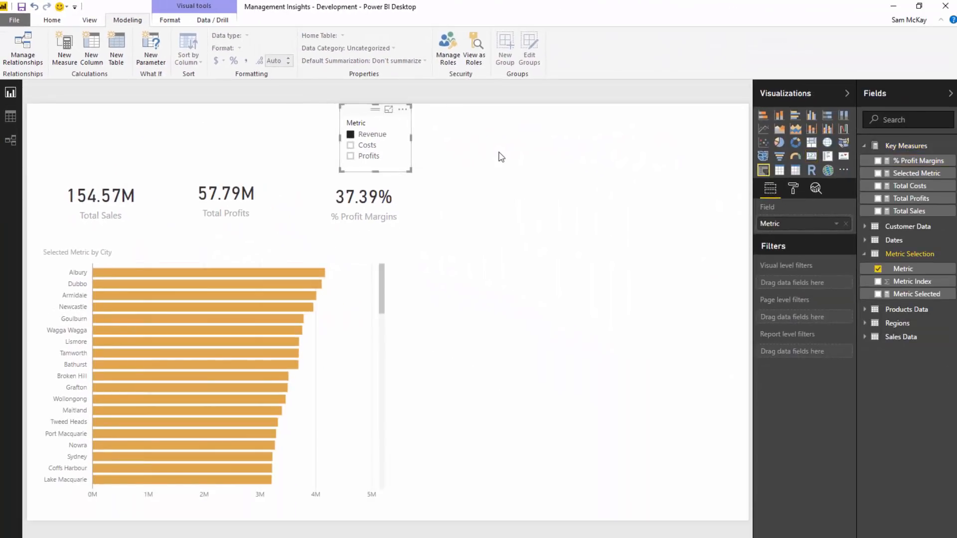
left_click(621, 190)
Step: Insert a text box reading Management Insights and format the text in Arial Black at size 32
left_click(53, 20)
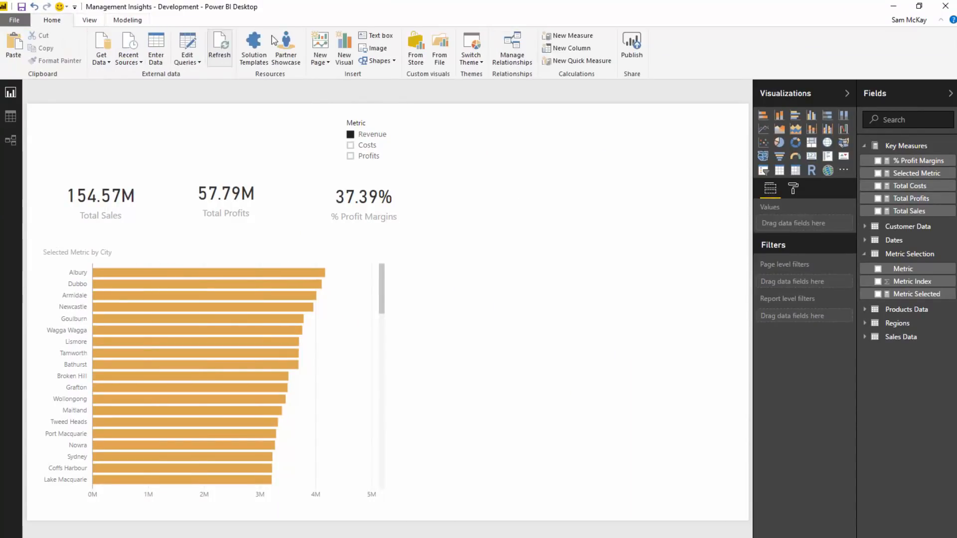
left_click(377, 36)
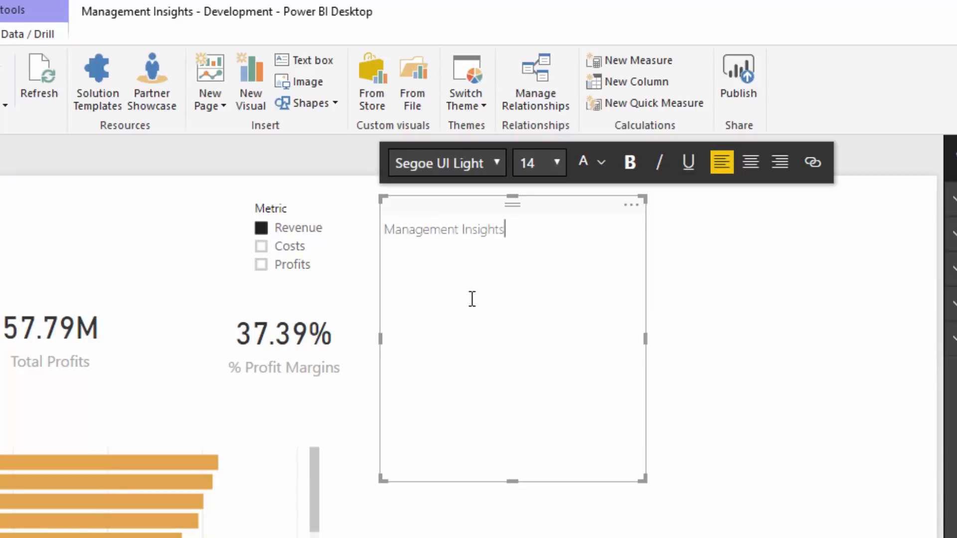
key("ctrl+a")
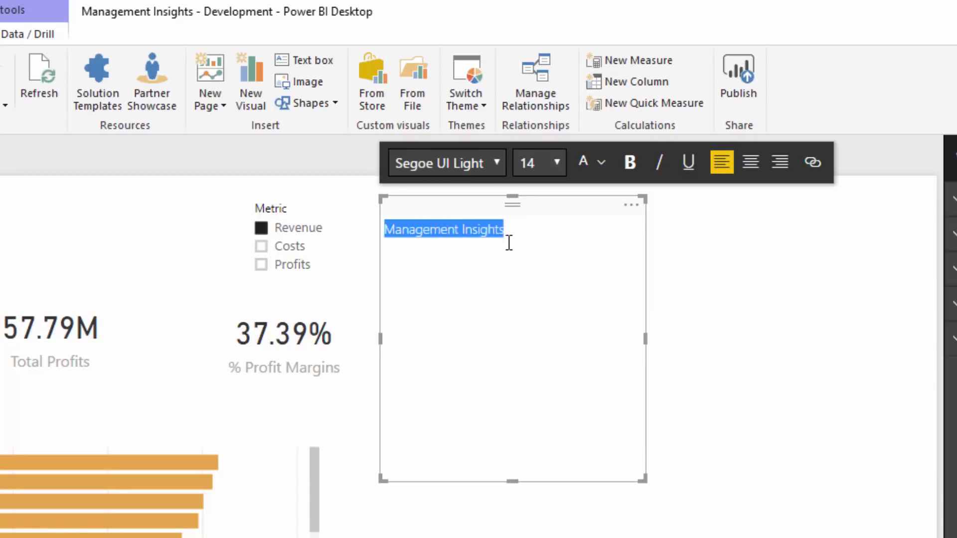
left_click(485, 165)
left_click(474, 205)
left_click(536, 165)
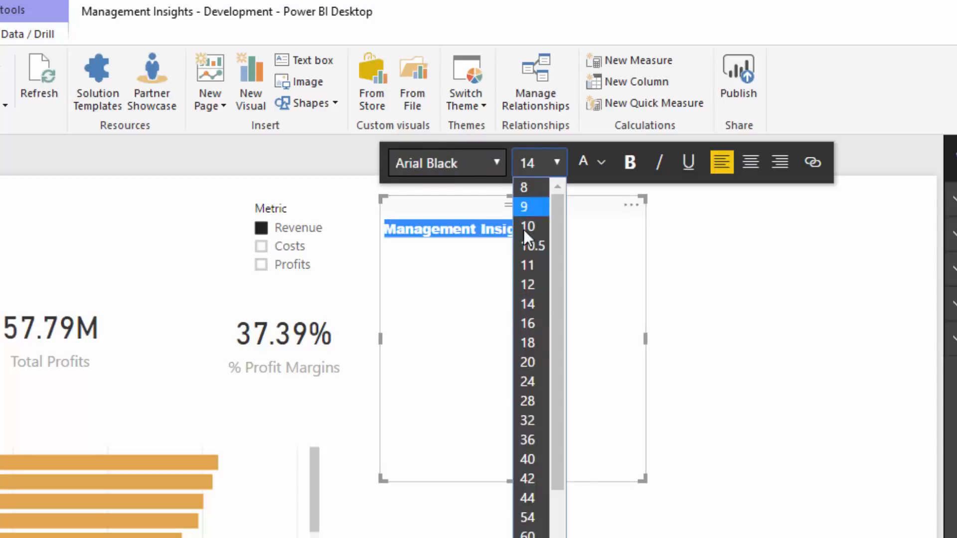
left_click(527, 420)
Step: Resize the Management Insights text box to fit one line and place it as the page heading above the Total Sales and Total Profits cards
left_click_drag(643, 481, 756, 275)
left_click_drag(590, 212, 21, 190)
left_click_drag(354, 190, 350, 190)
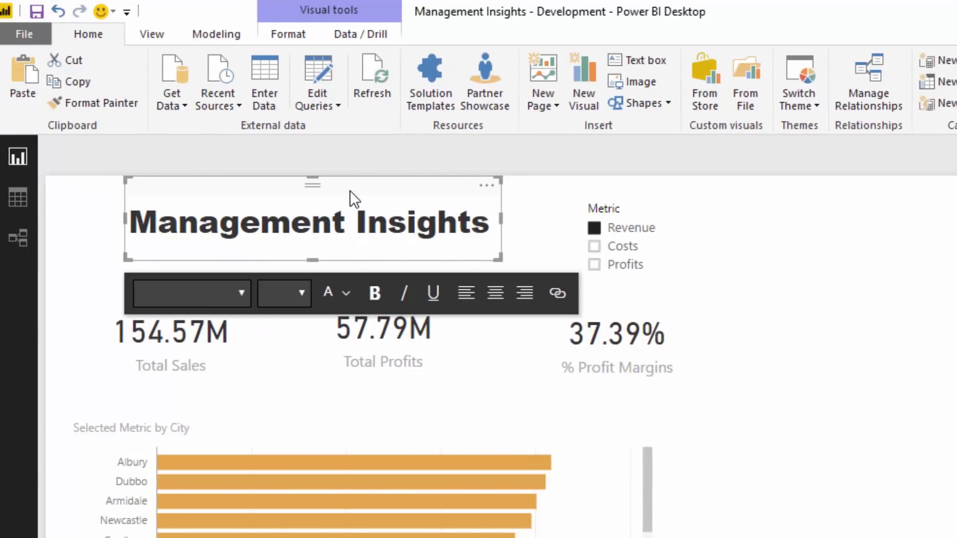
left_click_drag(499, 252, 506, 247)
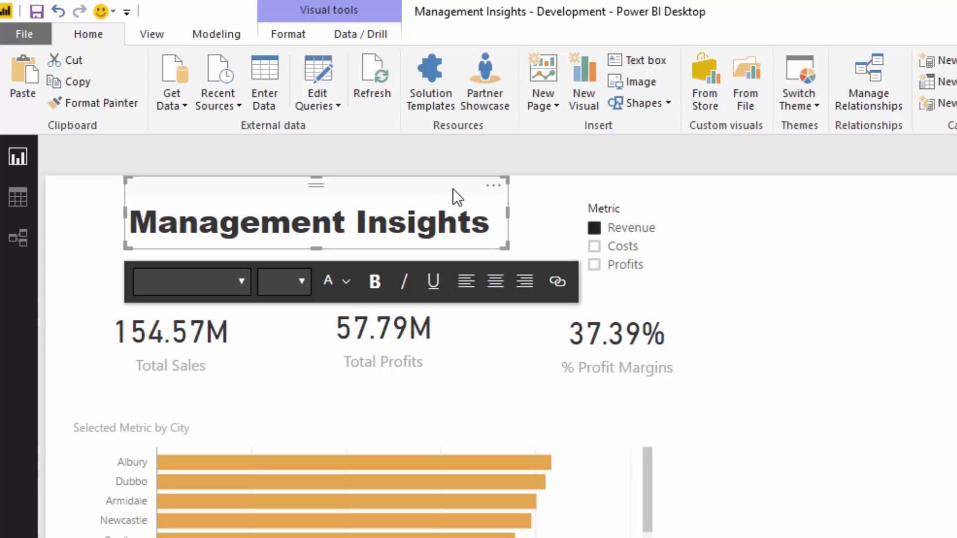
Step: Turn off the header of the Metric slicer
left_click(635, 188)
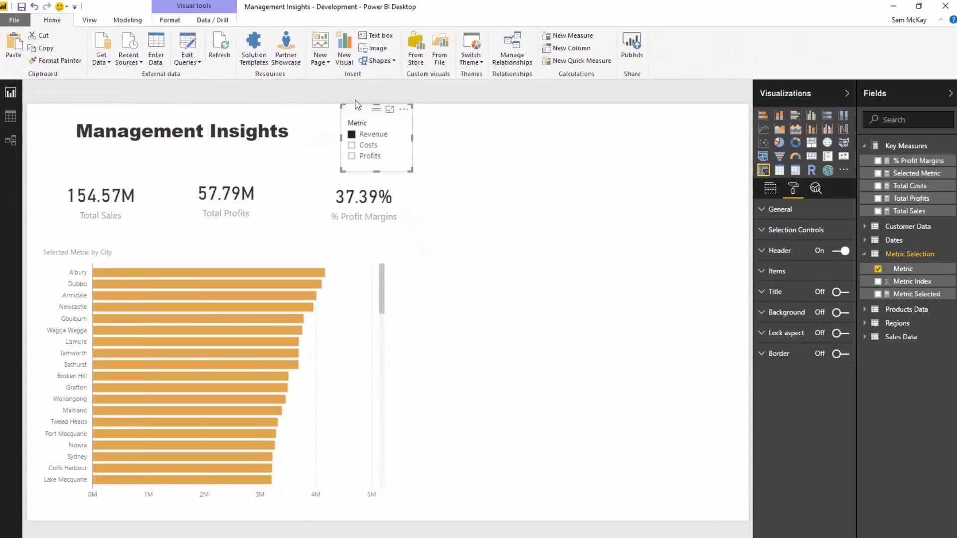
left_click(837, 252)
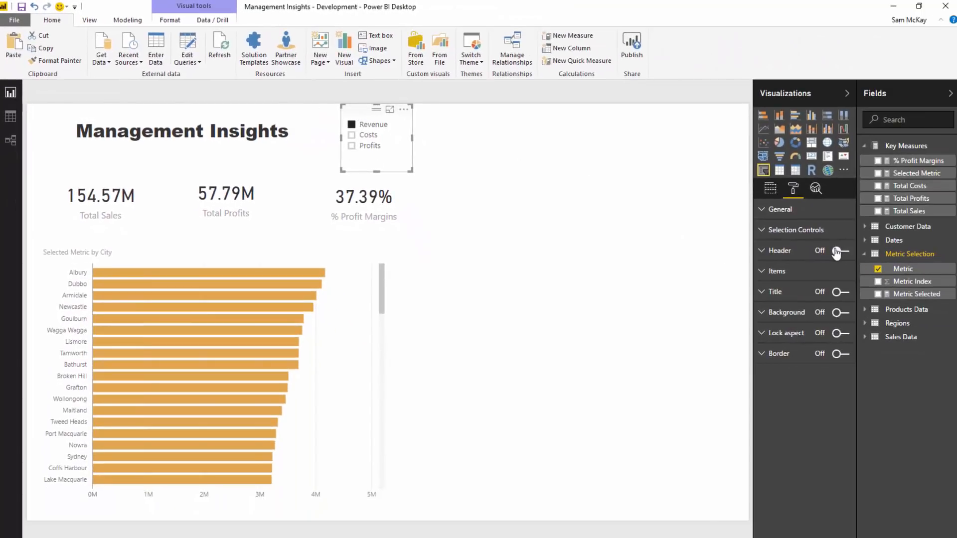
left_click(417, 173)
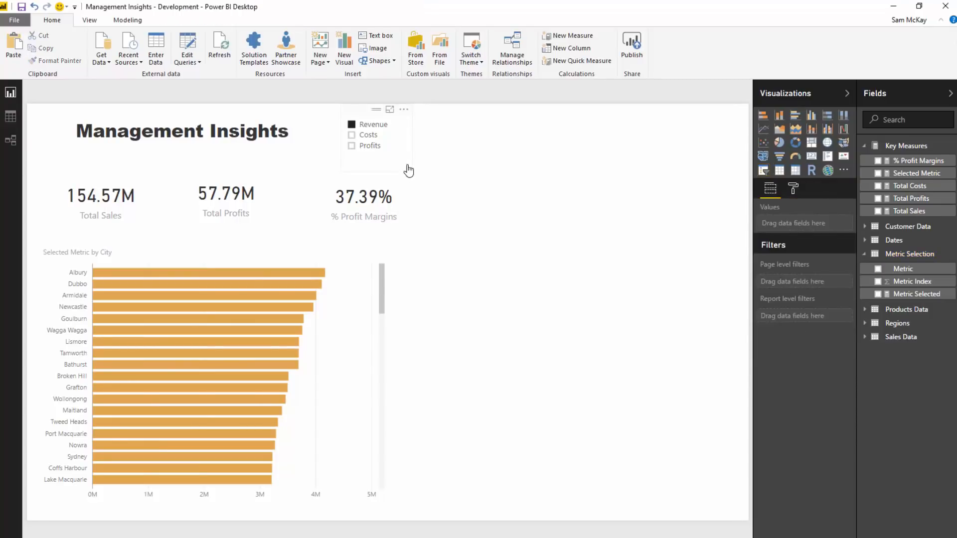
Step: Nudge the % Profit Margins card slightly right, in line with the other two cards
left_click(409, 171)
left_click(362, 191)
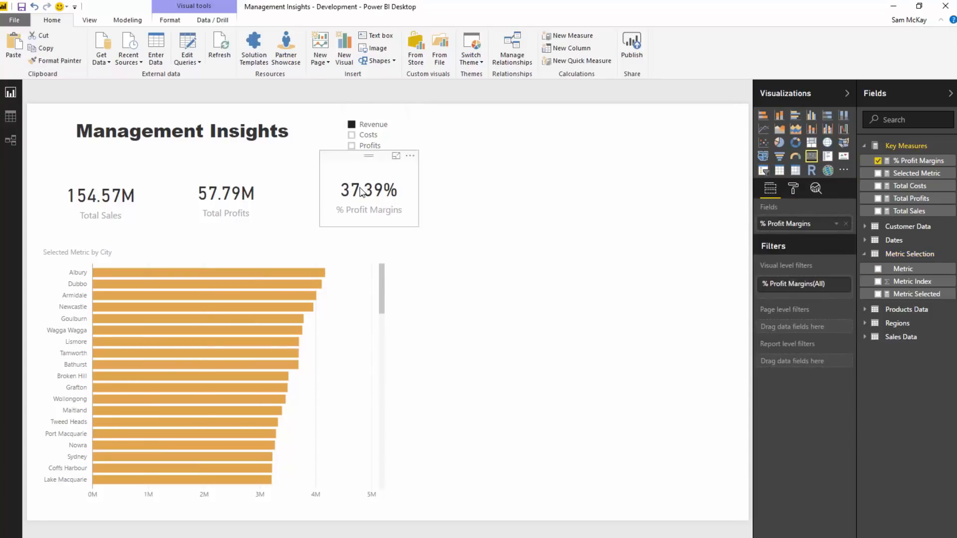
left_click_drag(361, 192, 355, 196)
left_click(593, 237)
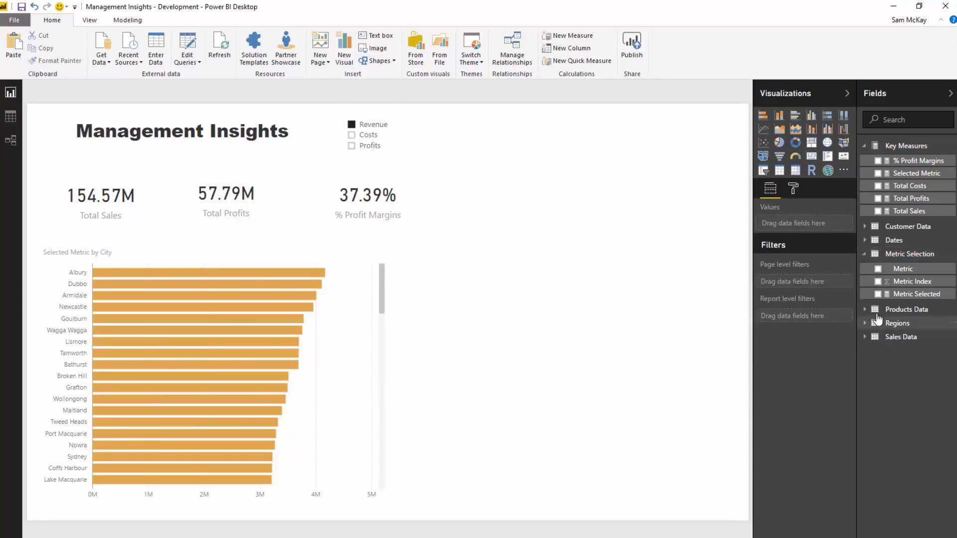
Step: Create a table of Channel from Sales Data with Selected Metric in the page's empty right area, widening the Fields pane
left_click(867, 338)
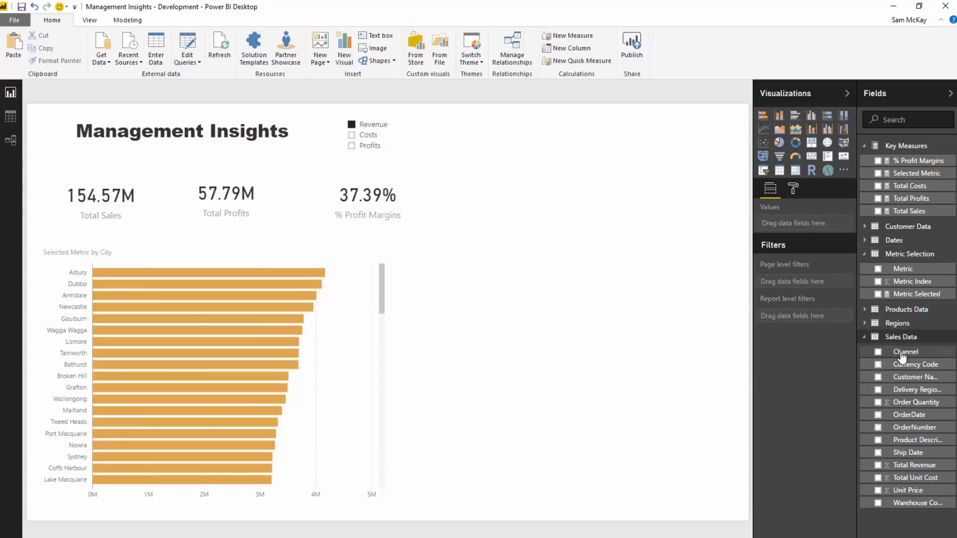
left_click_drag(903, 355, 552, 168)
left_click(917, 173)
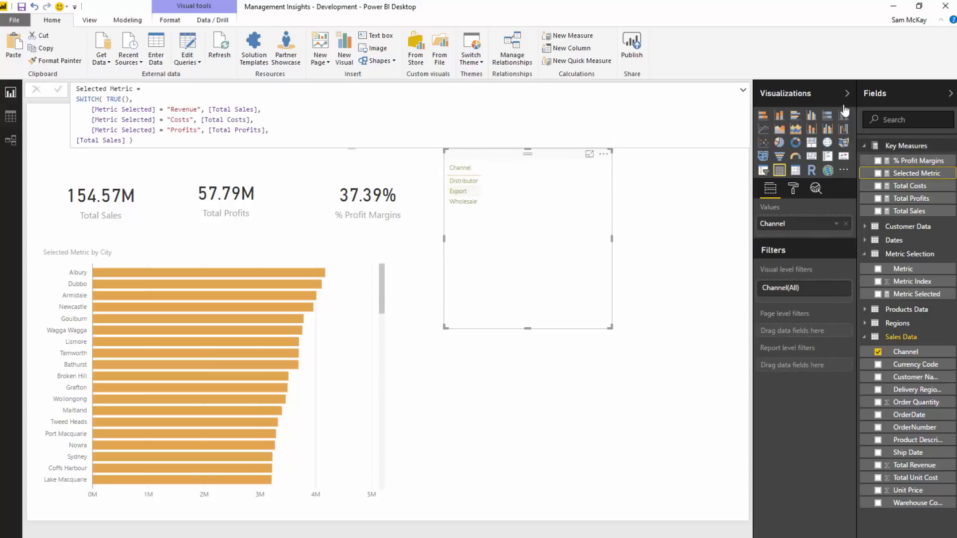
left_click_drag(856, 101, 828, 102)
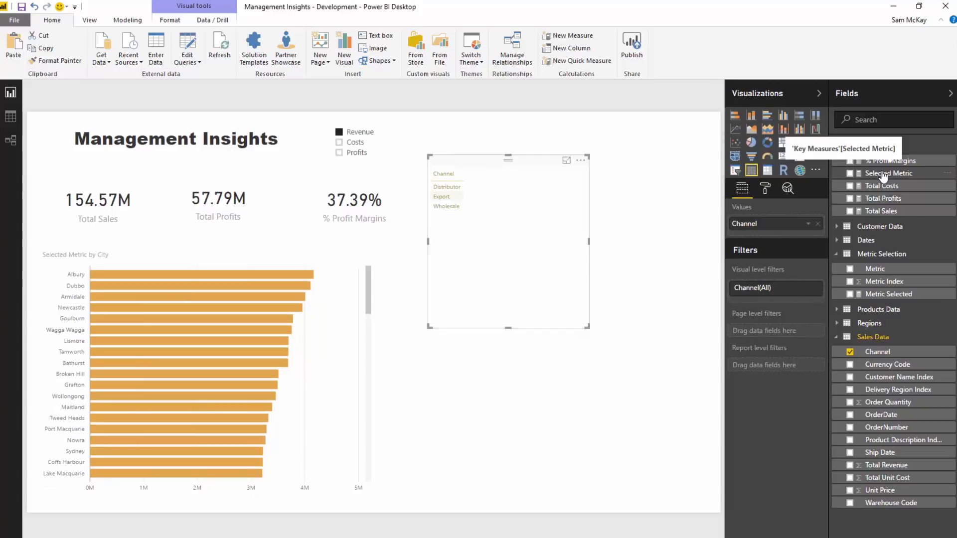
left_click(353, 149)
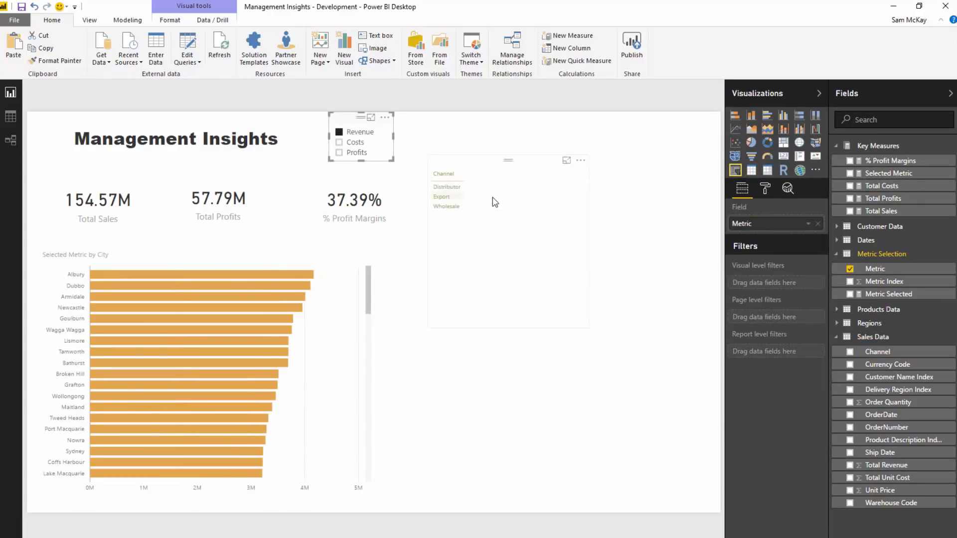
left_click(578, 209)
left_click_drag(889, 173, 790, 233)
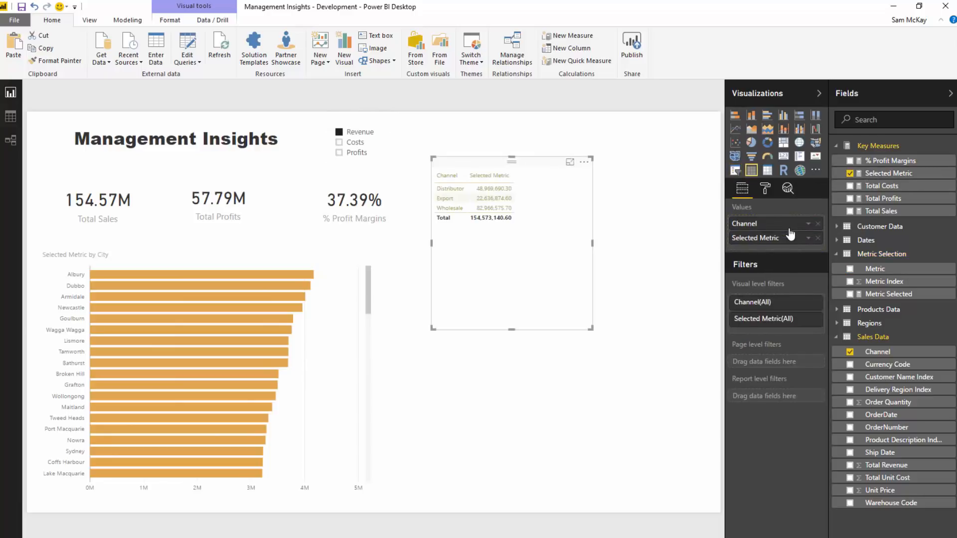
Step: Convert the Channel table to a donut chart and shrink it, mainly in height
left_click(767, 143)
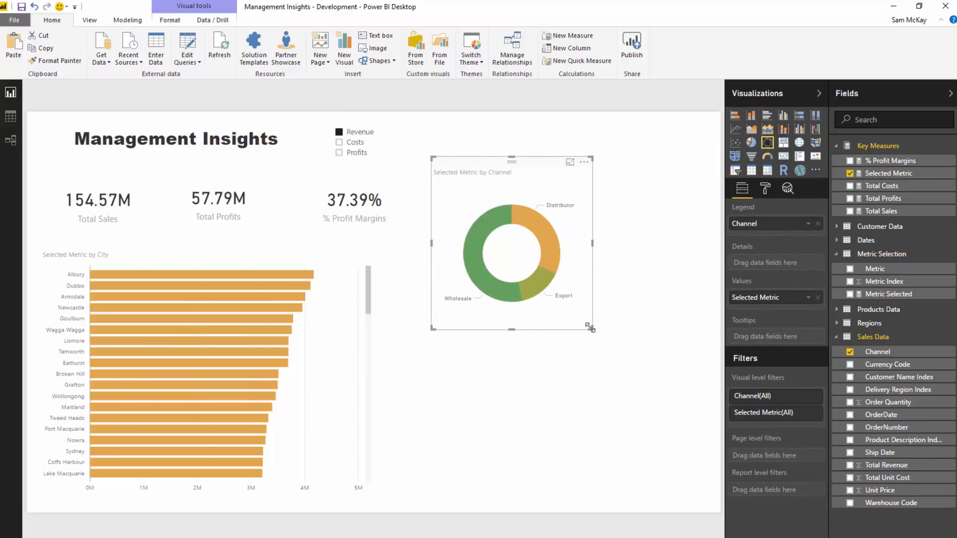
left_click_drag(590, 328, 577, 278)
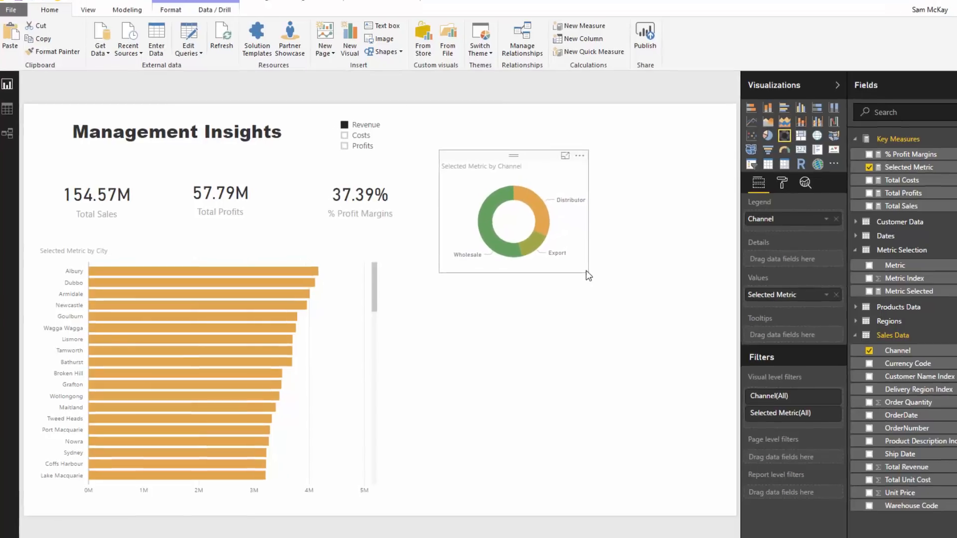
Step: Duplicate the Channel donut chart directly beneath the original and replace the copy's legend with Warehouse Code from Sales Data
key("ctrl+c")
key("ctrl+v")
left_click_drag(581, 225, 567, 332)
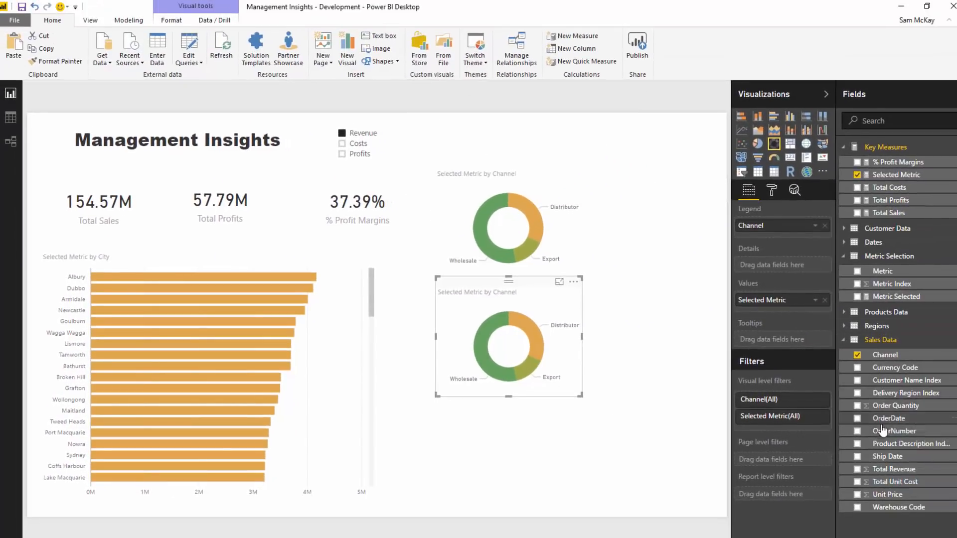
left_click_drag(882, 507, 780, 241)
left_click(824, 226)
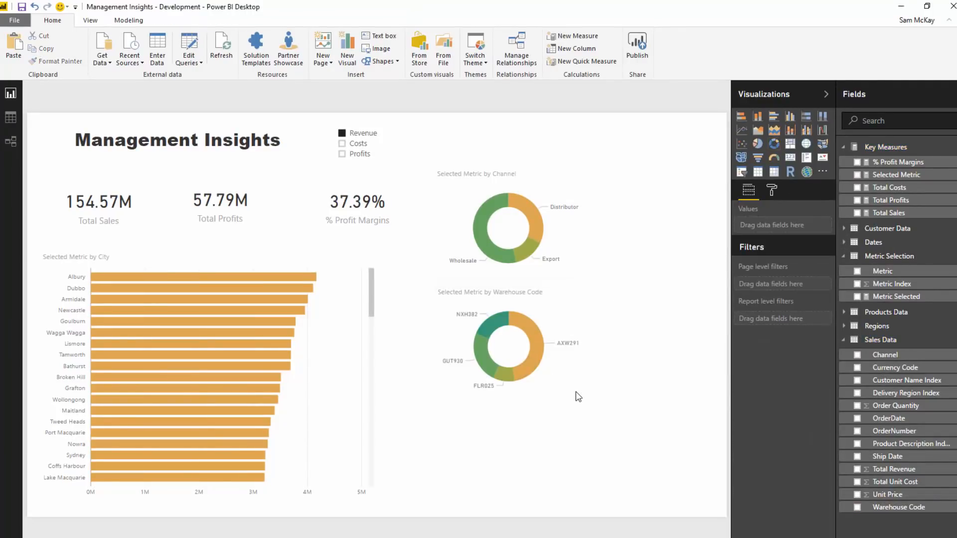
Step: Widen the Warehouse Code and Channel donut charts slightly so their widths match
left_click_drag(576, 396, 582, 390)
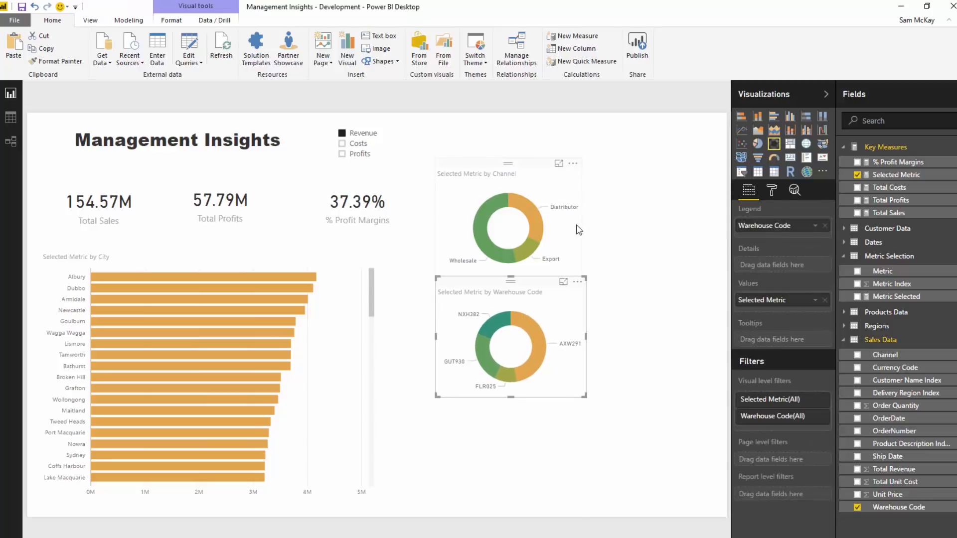
left_click(581, 259)
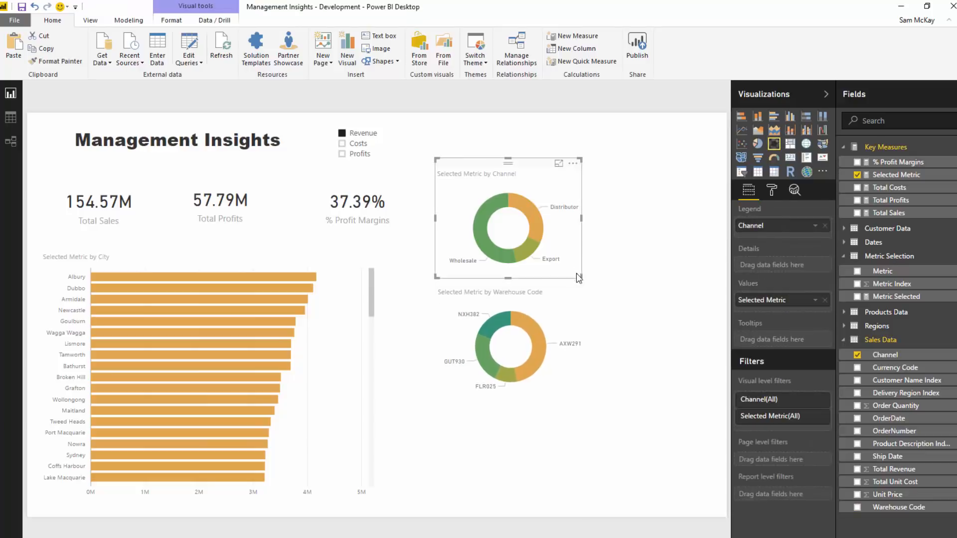
Step: Duplicate the Warehouse Code donut chart below itself and replace the copy's legend with Date from the Dates table
left_click(566, 307)
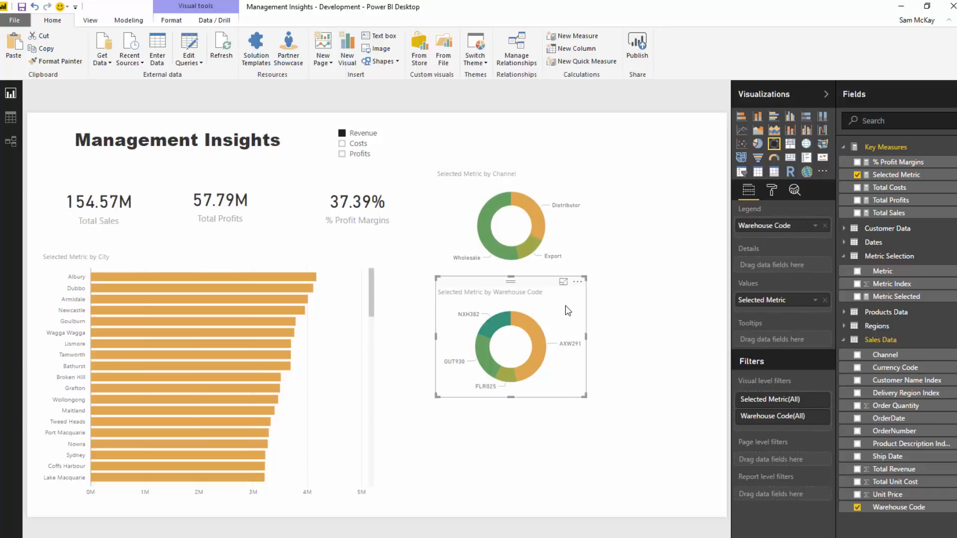
key("ctrl+c")
key("ctrl+v")
left_click_drag(566, 306, 563, 403)
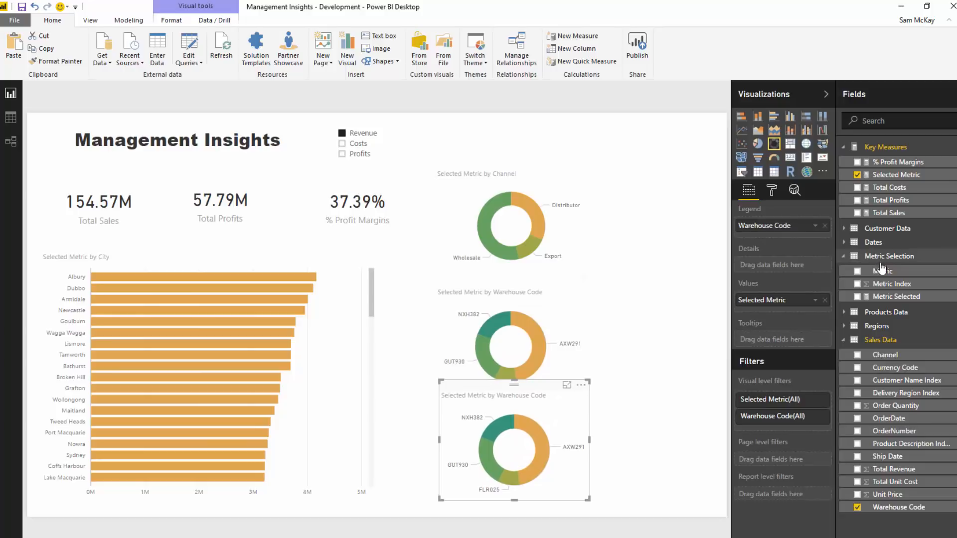
left_click(847, 341)
left_click(844, 242)
left_click_drag(880, 258, 824, 232)
left_click(825, 226)
Step: Switch the Date field from Date Hierarchy to plain Date and convert the third donut to a stacked column chart
left_click(816, 225)
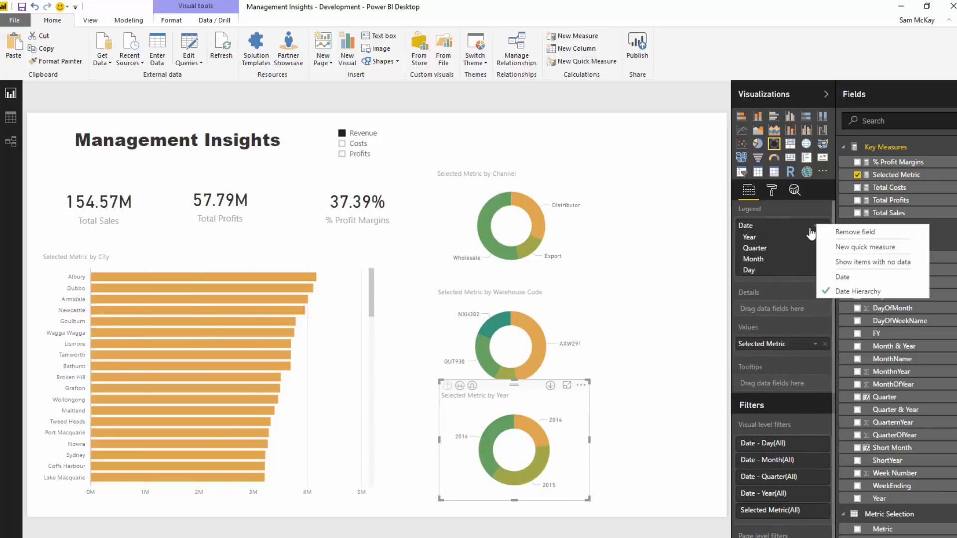
left_click(849, 278)
left_click(758, 117)
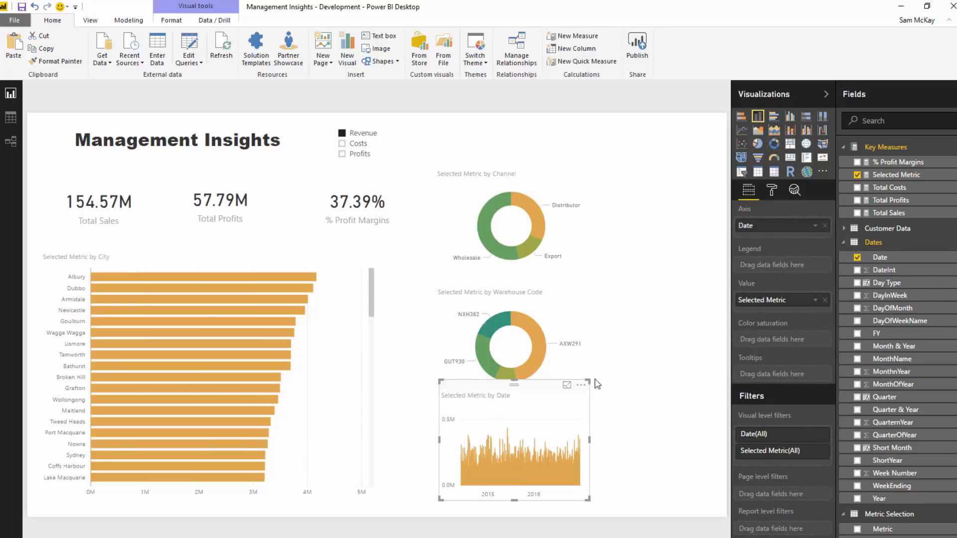
Step: Resize the Selected Metric by Date chart to be wider and shorter, spanning the area below the two donut charts
left_click_drag(590, 382, 715, 420)
left_click_drag(854, 410, 857, 398)
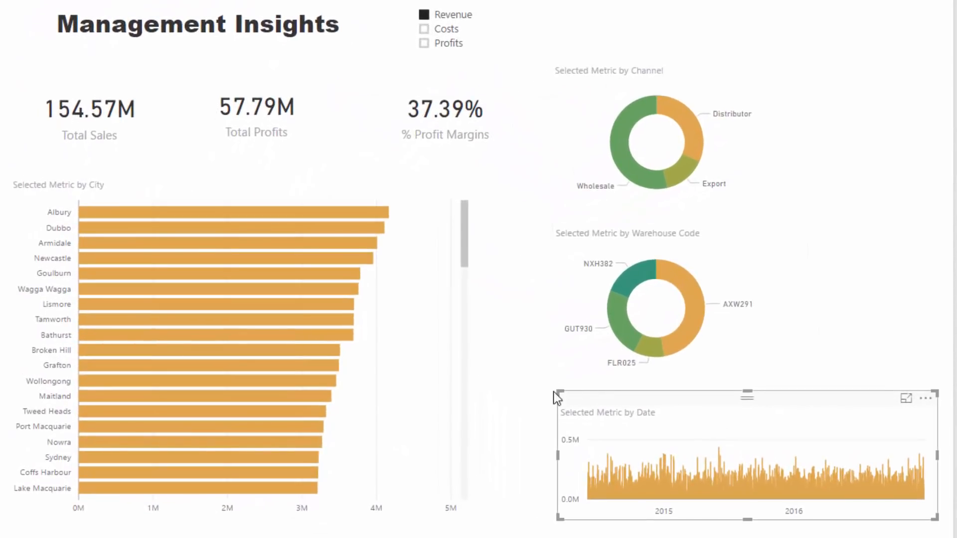
left_click_drag(558, 392, 537, 390)
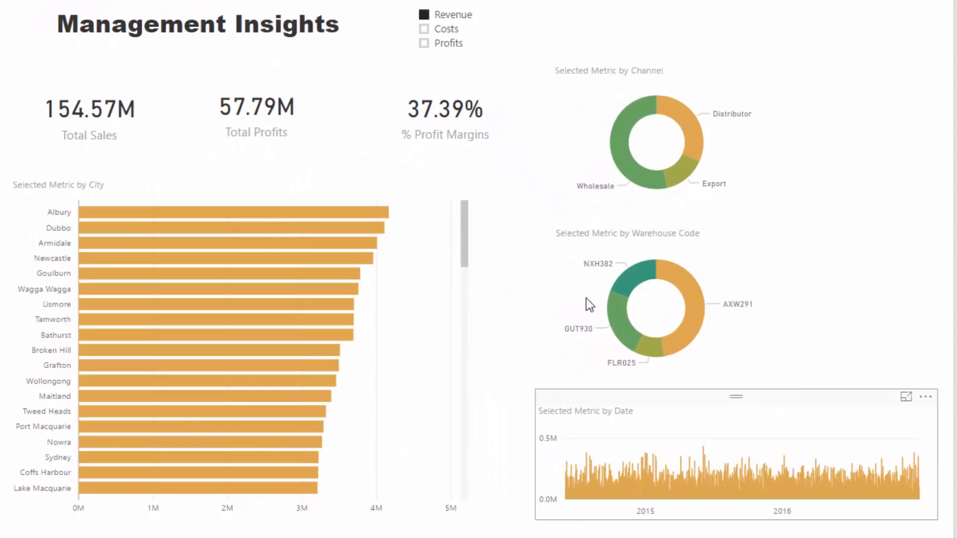
Step: Move the Warehouse Code and Channel donut charts left, in line with the start of the Date chart
left_click_drag(611, 220, 596, 222)
left_click_drag(593, 111, 578, 110)
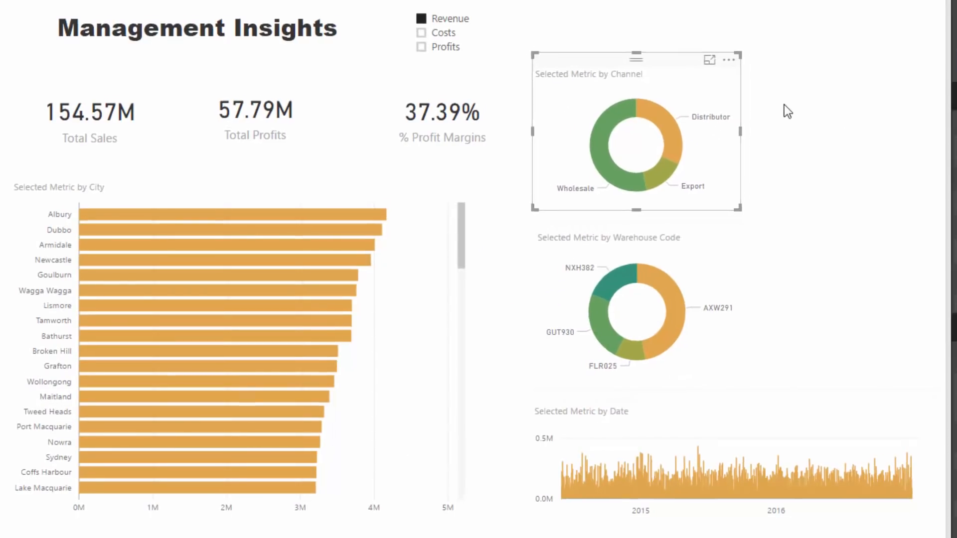
left_click(785, 106)
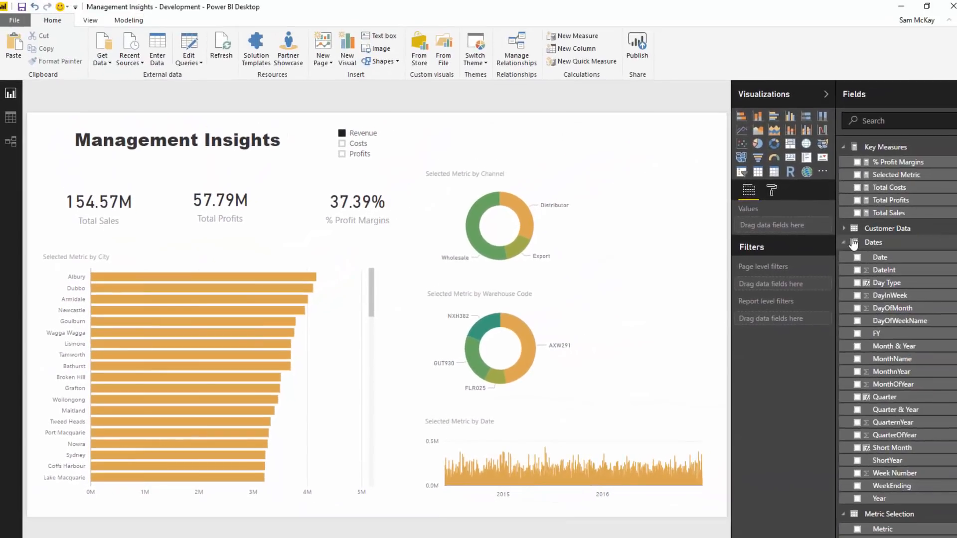
Step: Add a slicer of Year from the Dates table in the area above the Channel donut chart
left_click(844, 242)
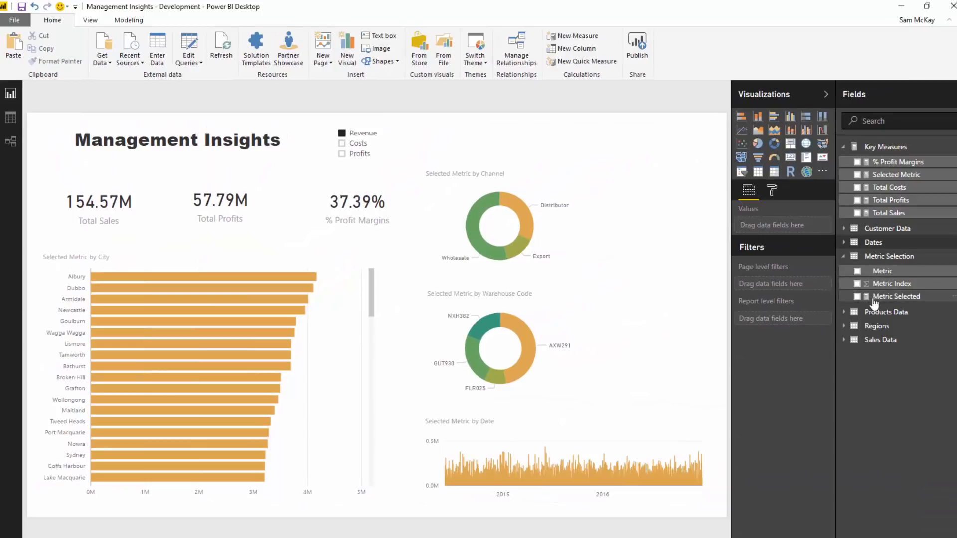
left_click(844, 242)
left_click_drag(878, 502, 545, 145)
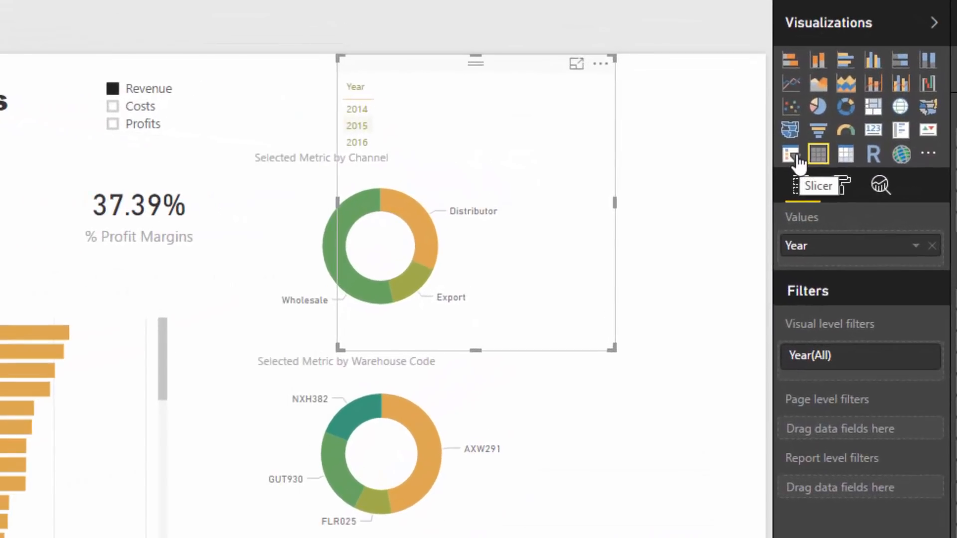
left_click(797, 158)
left_click_drag(513, 73, 534, 69)
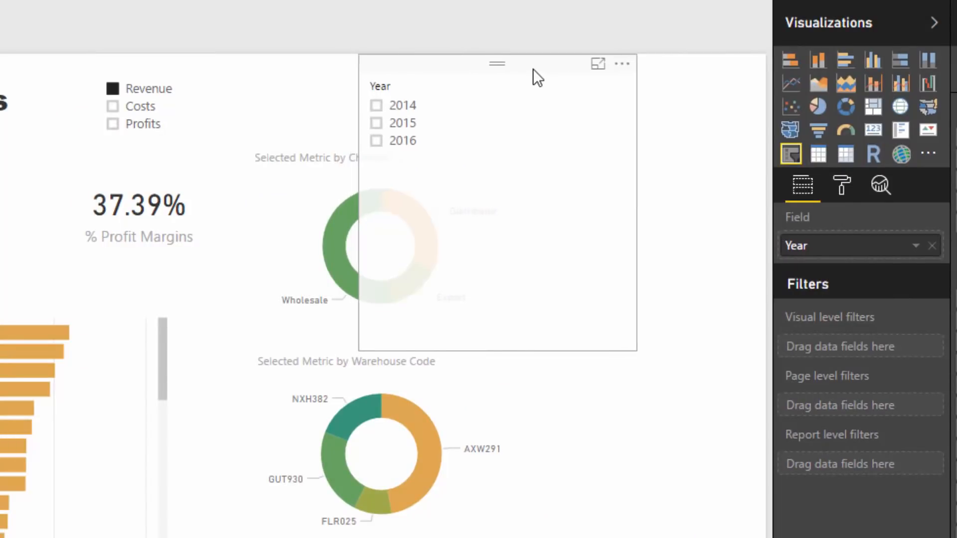
Step: Set the Year slicer's orientation to Horizontal and turn off its header
left_click(840, 188)
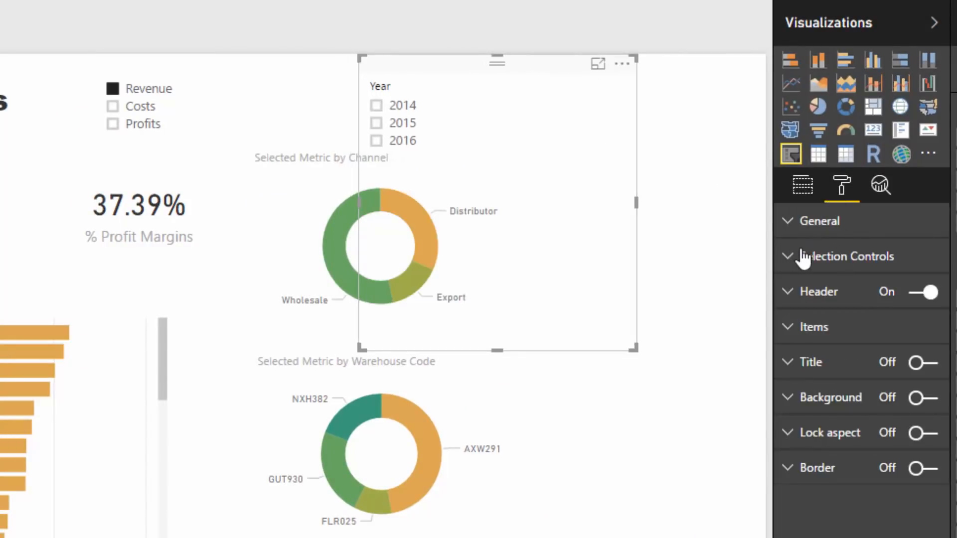
left_click(787, 264)
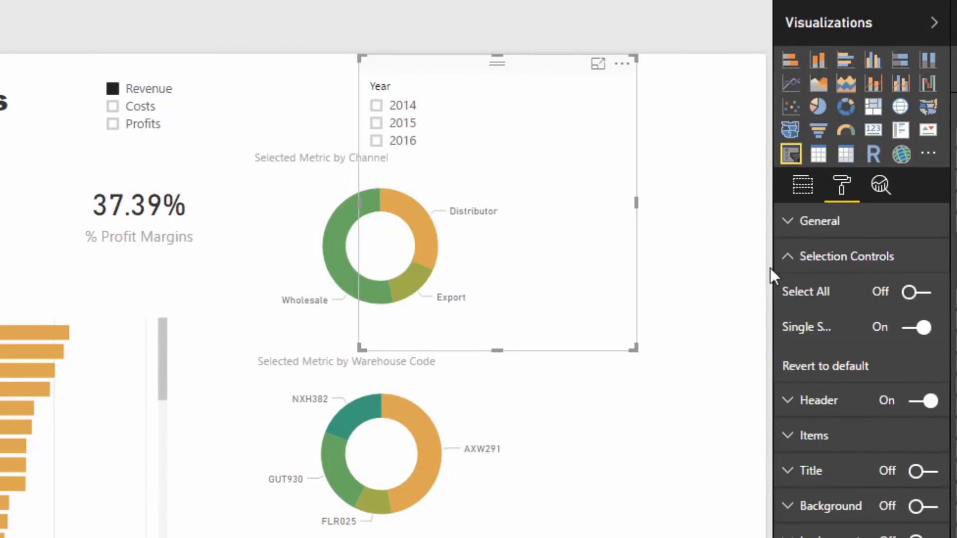
left_click(792, 219)
left_click(893, 330)
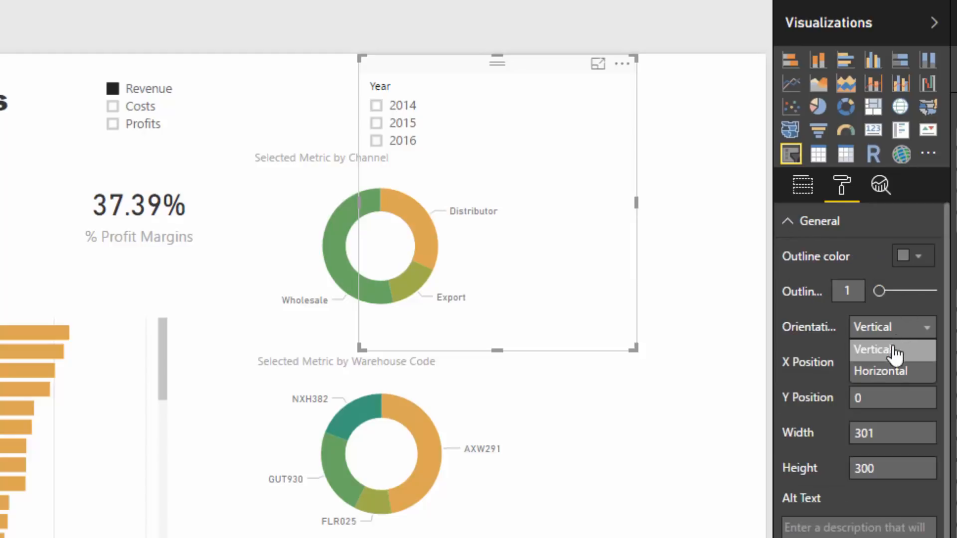
left_click(882, 372)
left_click(790, 230)
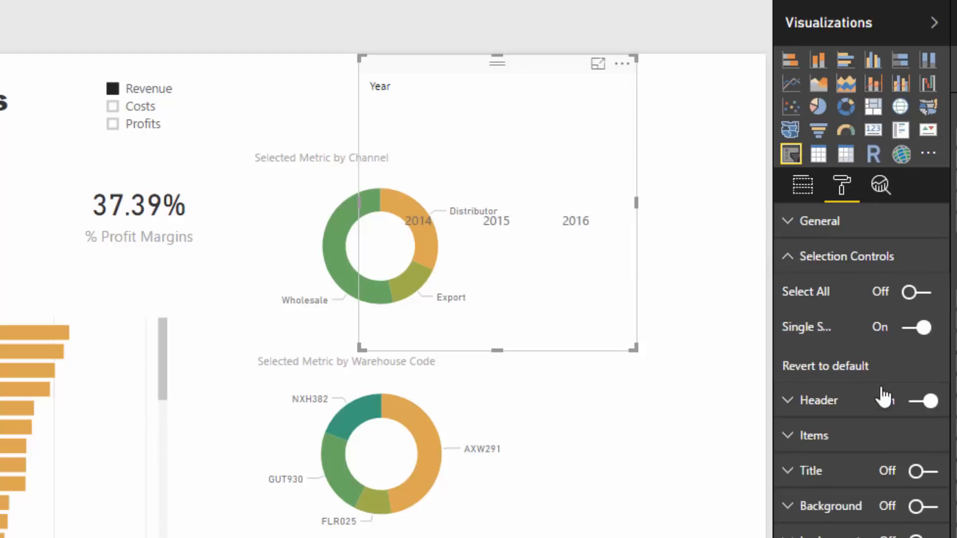
left_click(924, 400)
Step: Shrink the Year slicer to a single row showing all three years and position it just above the Channel donut chart
left_click_drag(632, 345, 509, 135)
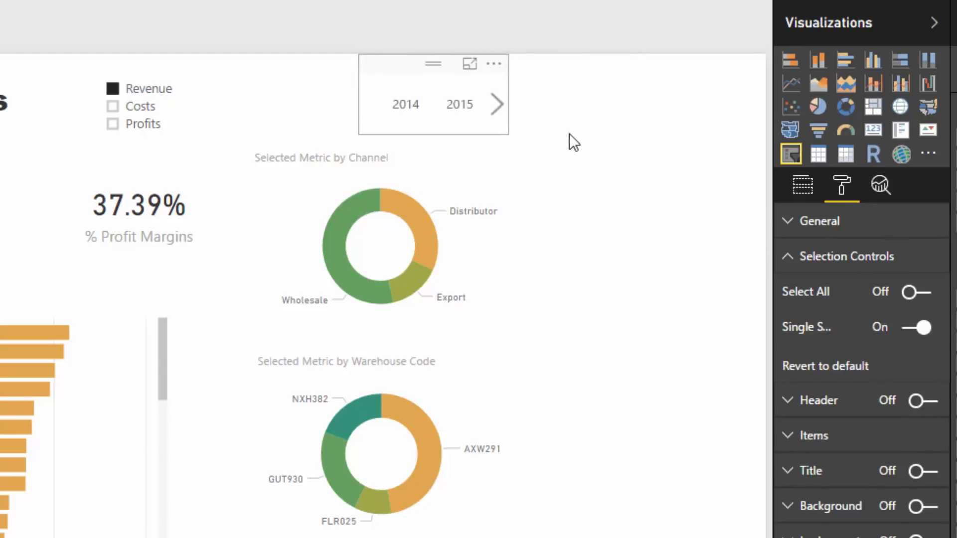
mouse_move(569, 134)
left_mouse_down()
mouse_move(586, 126)
mouse_move(567, 122)
left_mouse_up()
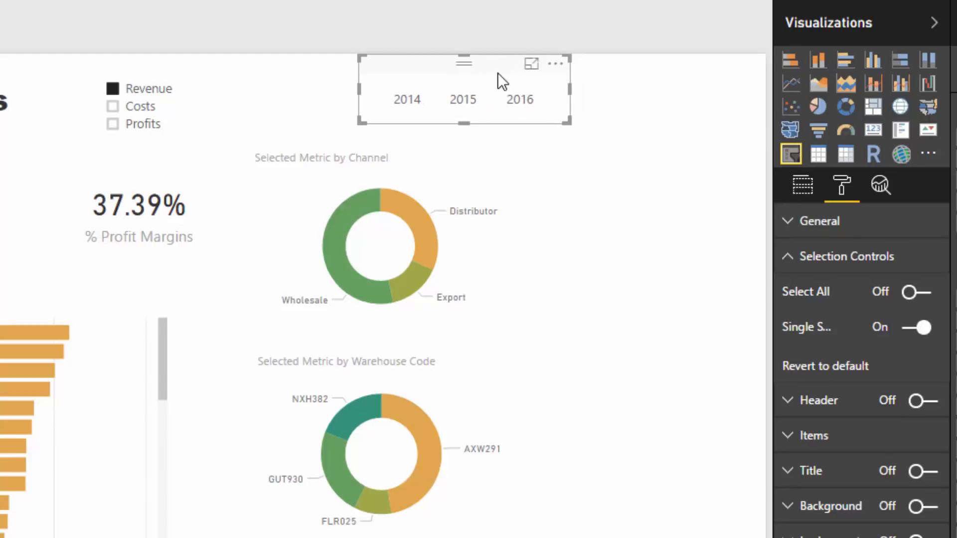
left_click_drag(497, 73, 477, 87)
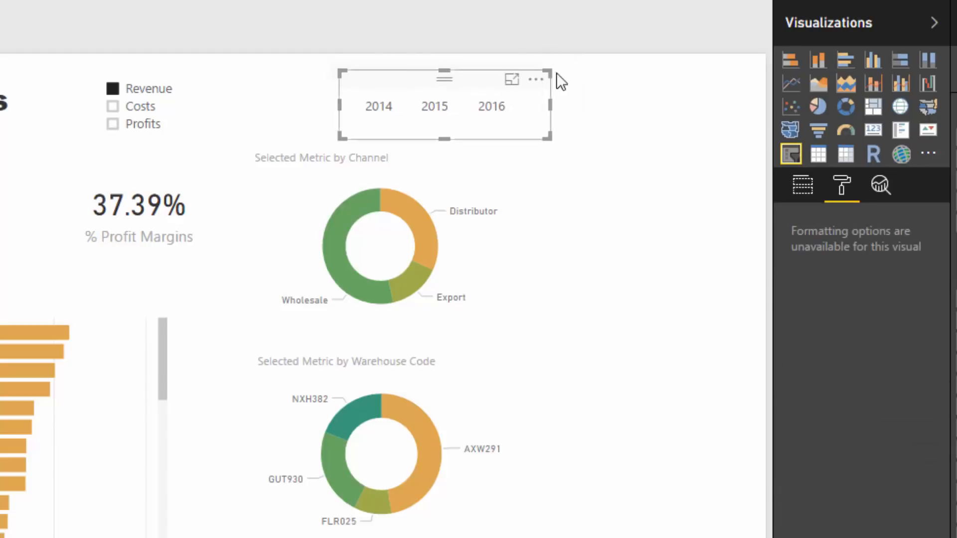
Step: Duplicate the Year slicer beside the original, change the copy's field to Quarter from Dates, and narrow it slightly
key("ctrl+c")
key("ctrl+v")
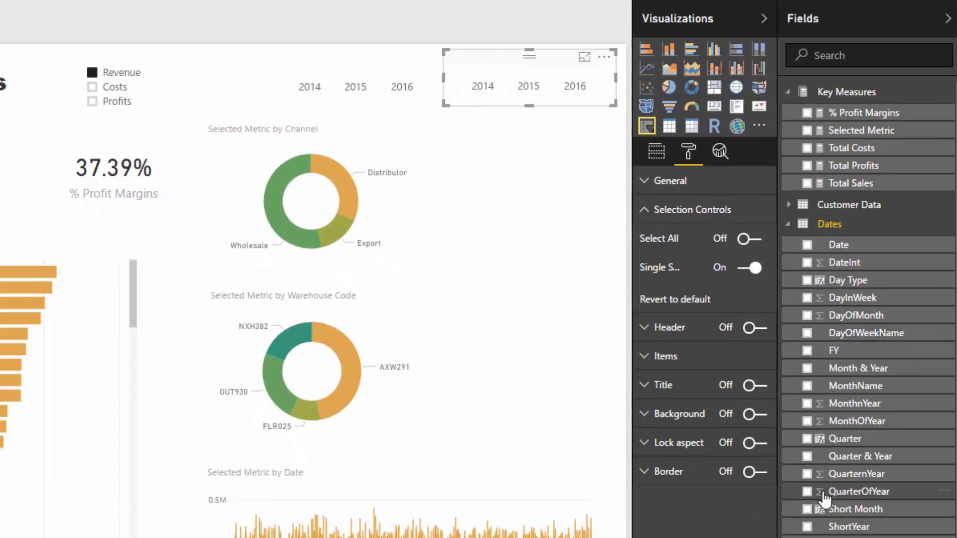
left_click(656, 151)
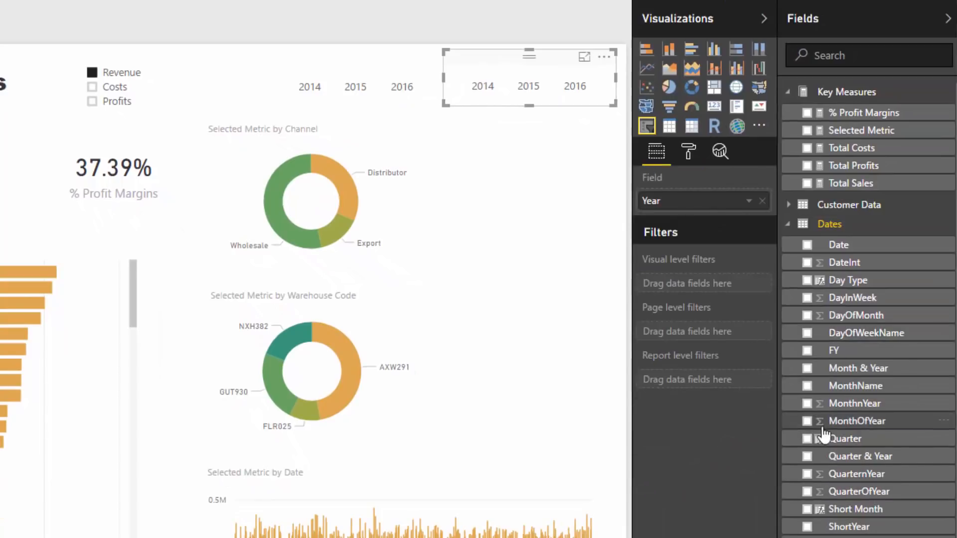
left_click_drag(823, 436, 698, 202)
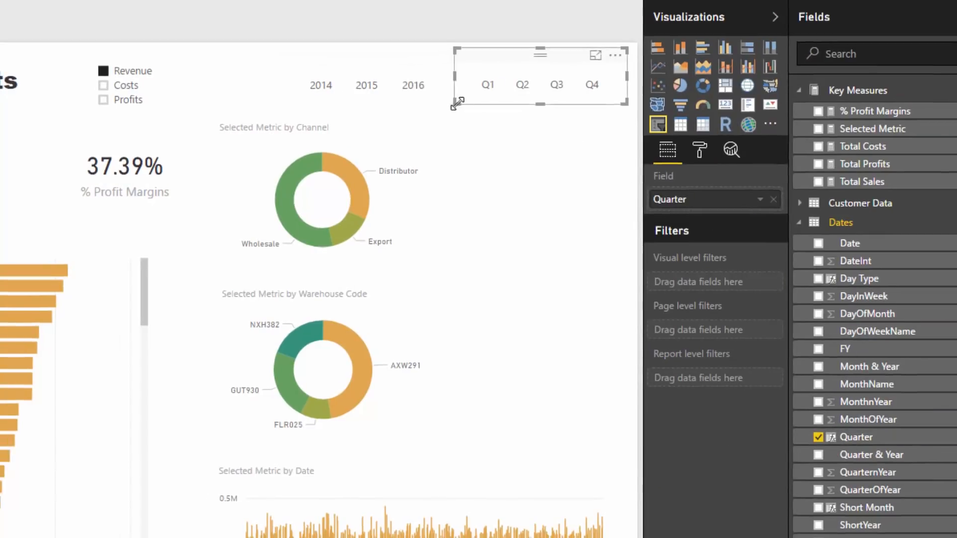
left_click_drag(457, 103, 468, 104)
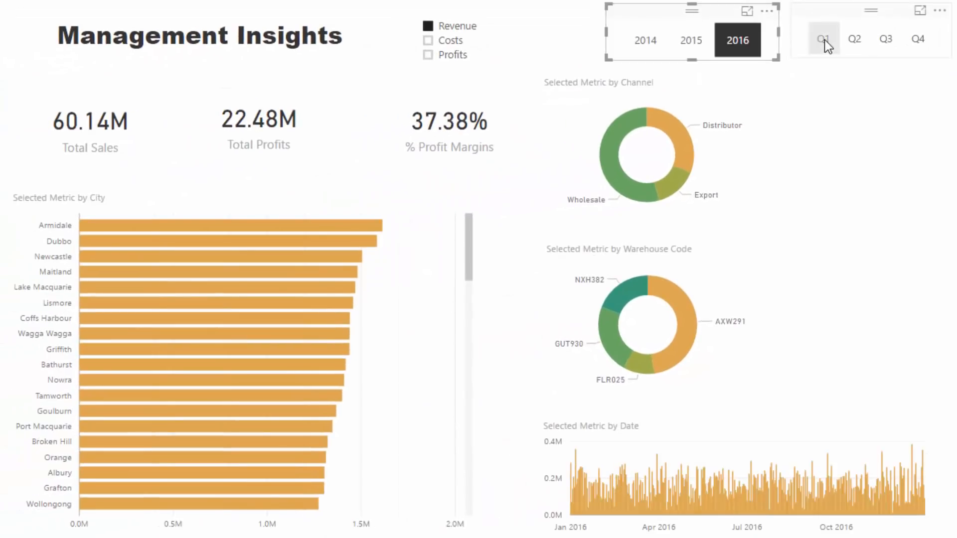
Step: Test the Quarter slicer with 2016 selected by stepping through Q1, Q2 and Q3 and back to Q1
left_click(823, 40)
left_click(858, 40)
left_click(890, 44)
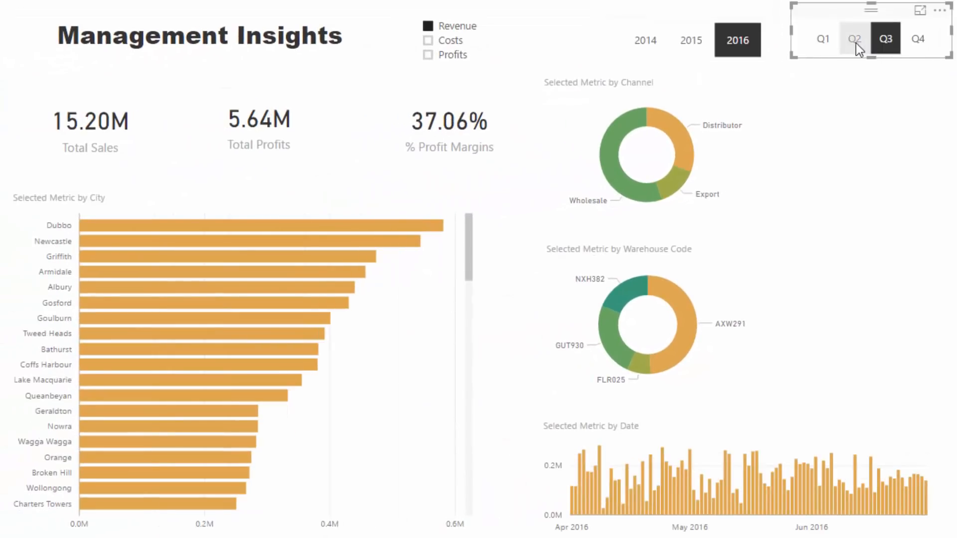
left_click(856, 43)
left_click(826, 41)
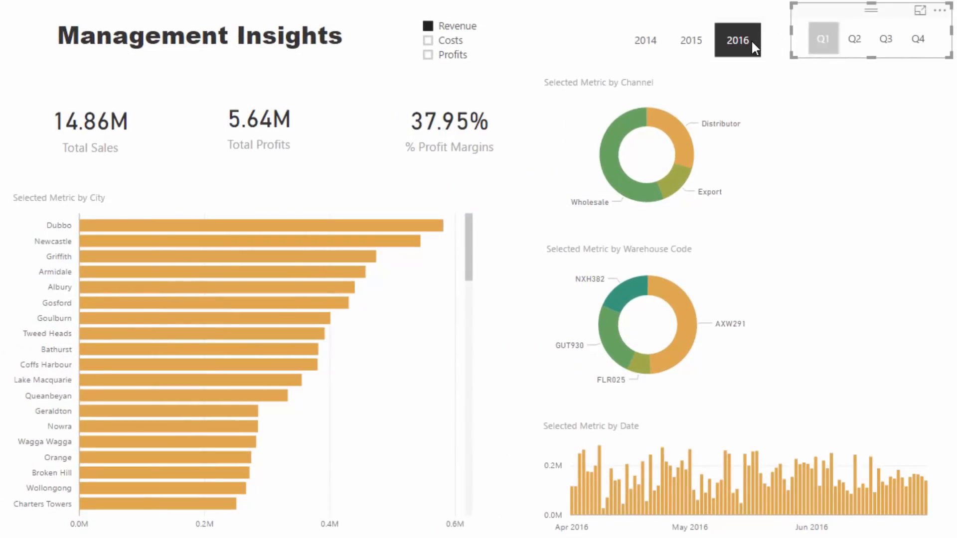
Step: Test the Metric slicer with Costs and Profits, then step through Q2 and Q3 with Costs selected, ending on Q1
left_click(451, 42)
left_click(451, 54)
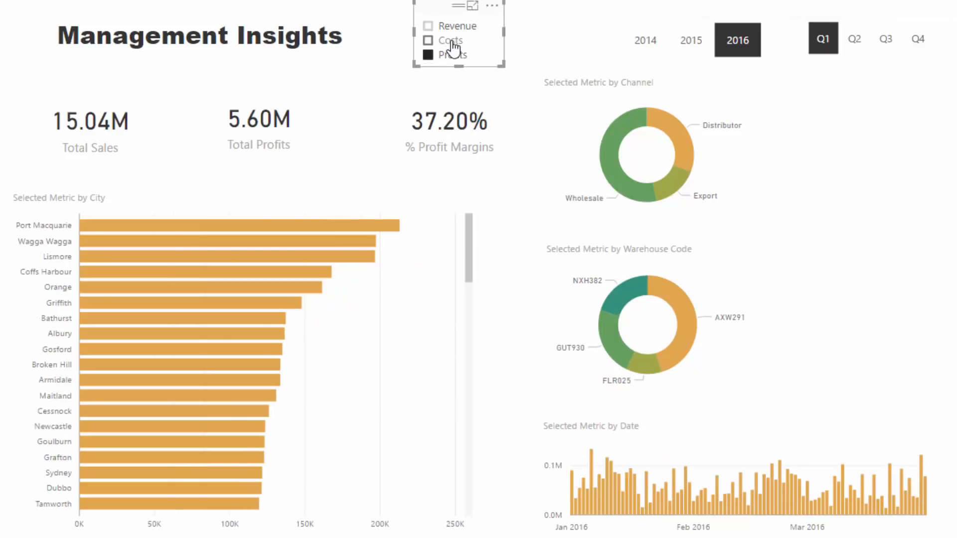
left_click(450, 41)
left_click(856, 41)
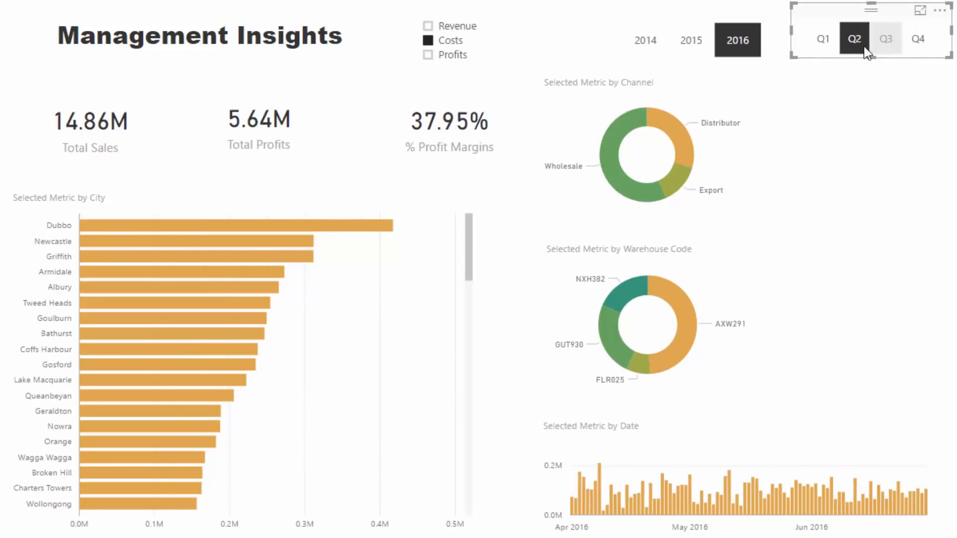
left_click(886, 40)
left_click(855, 40)
left_click(823, 40)
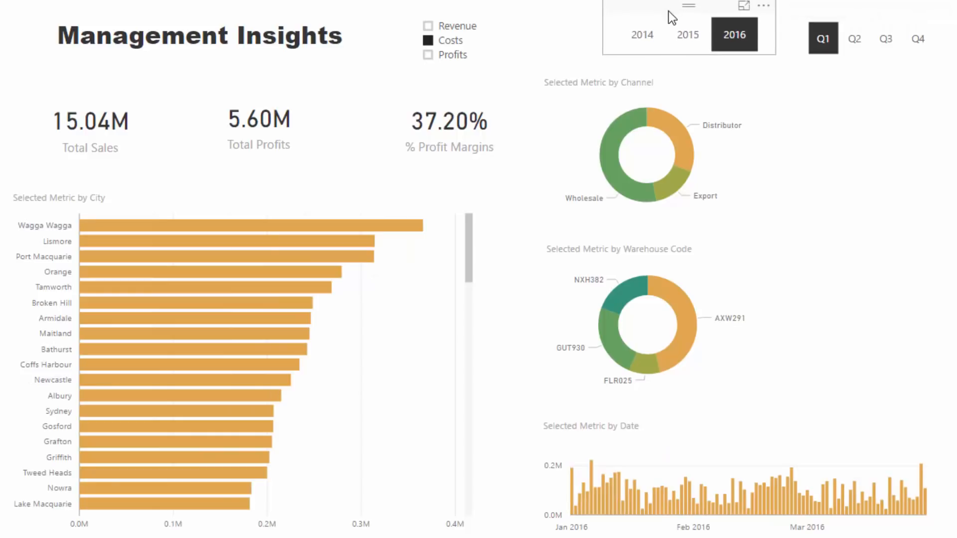
Step: Nudge the Year slicer up slightly and shrink it a little, in line with the Quarter slicer
left_click(670, 13)
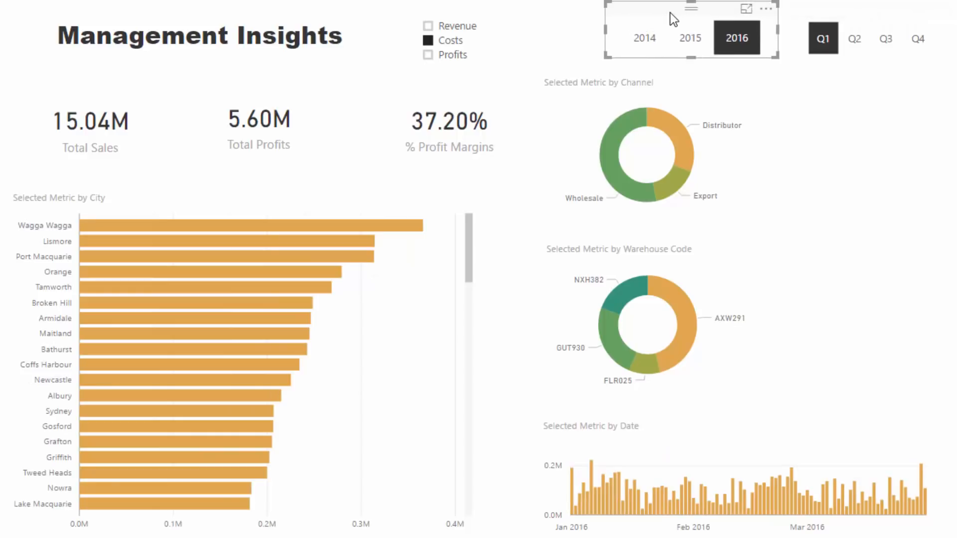
left_click(442, 11)
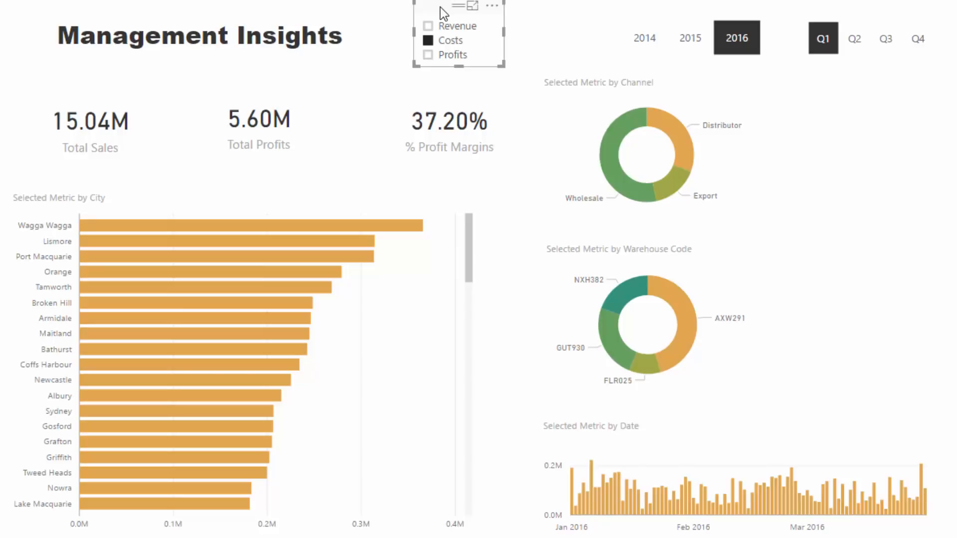
left_click(623, 13)
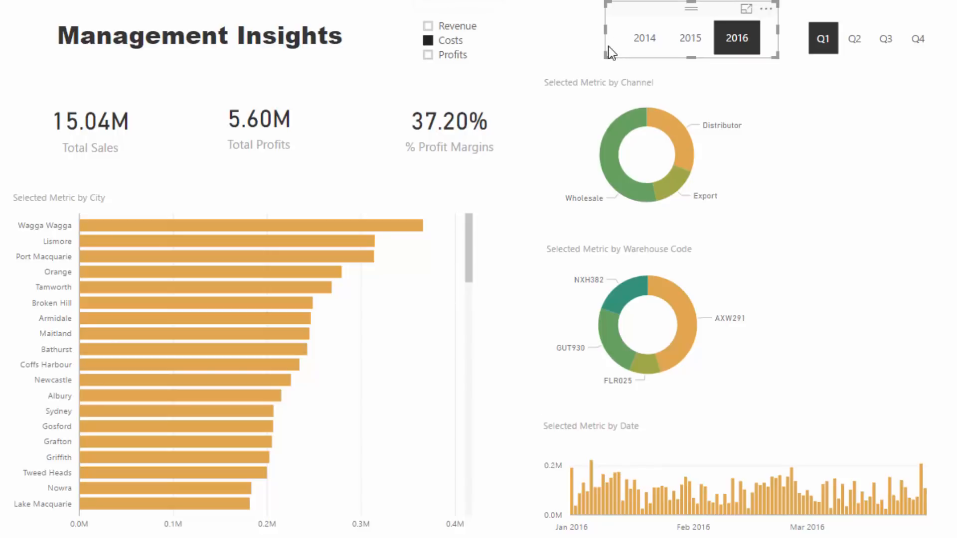
left_click_drag(606, 57, 612, 53)
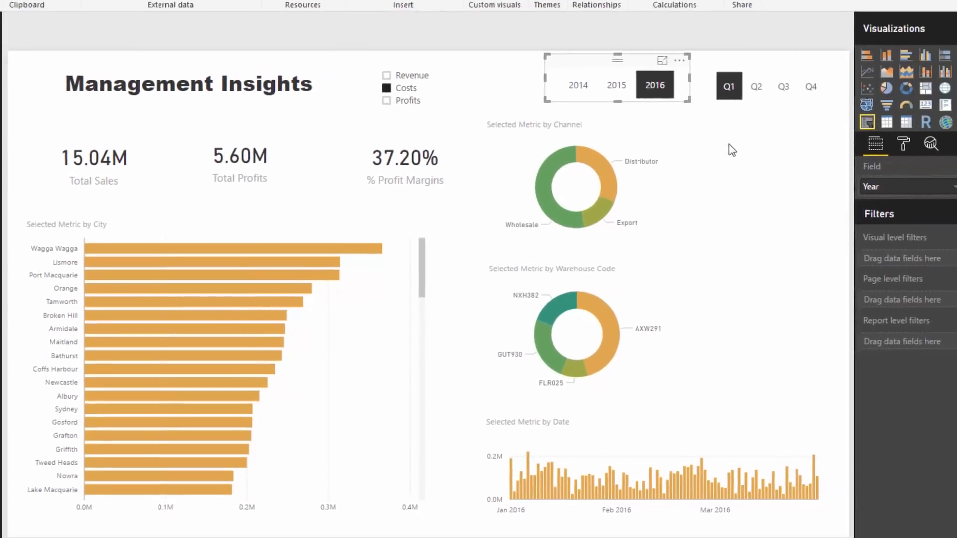
Step: Collapse the Dates table in the field list and turn off Single Select for the Quarter slicer
left_click(849, 107)
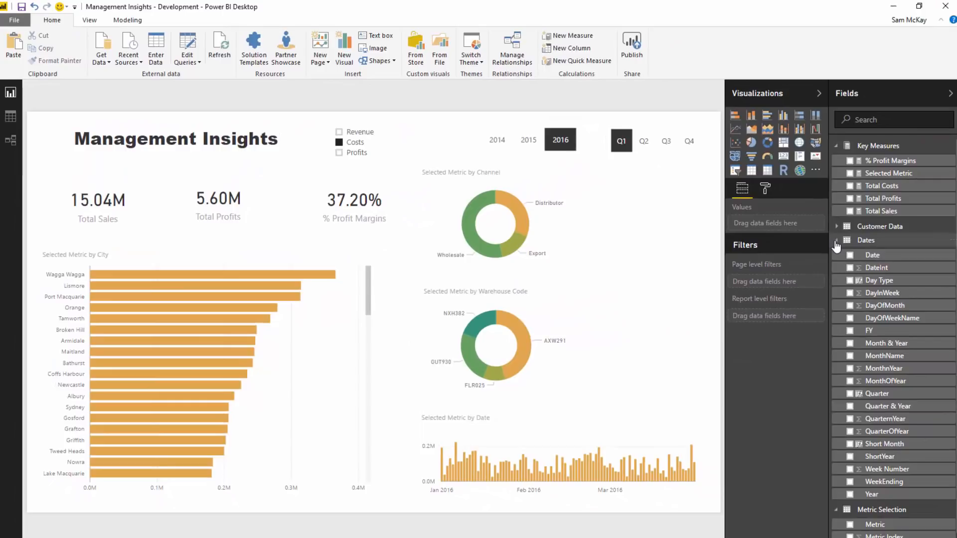
left_click(836, 240)
left_click(765, 189)
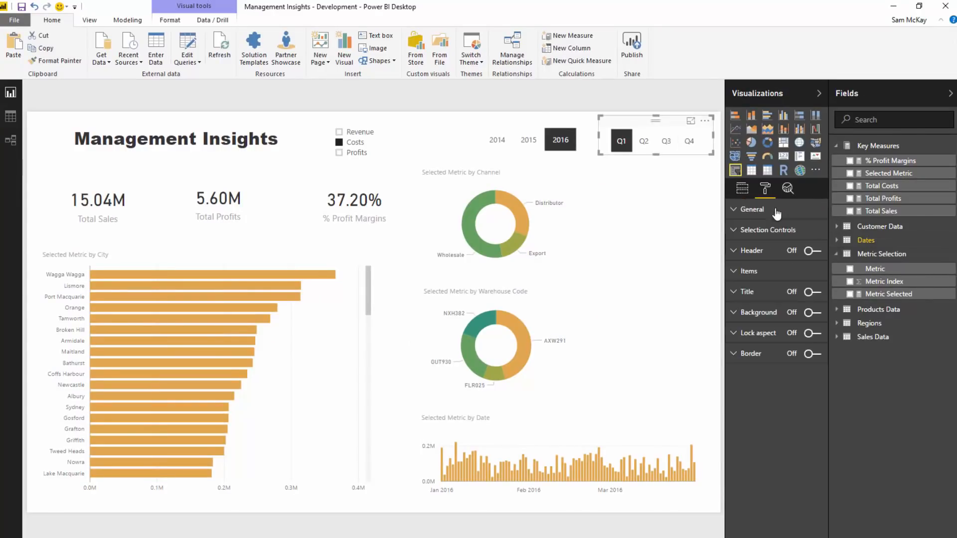
left_click(772, 230)
left_click(809, 273)
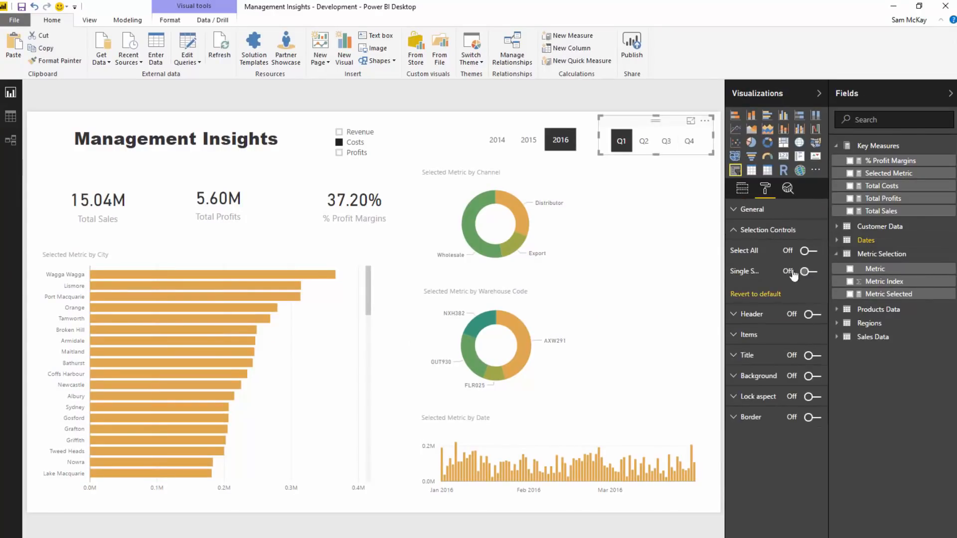
Step: Add Q2 to the Q1 selection in the Quarter slicer, deselect the slicer, and widen the field list slightly
left_click(646, 143)
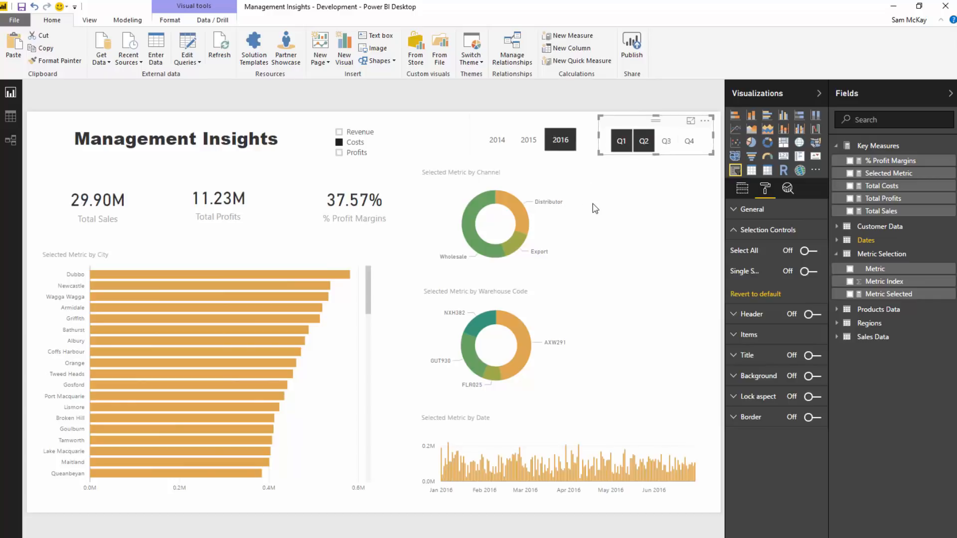
left_click(675, 194)
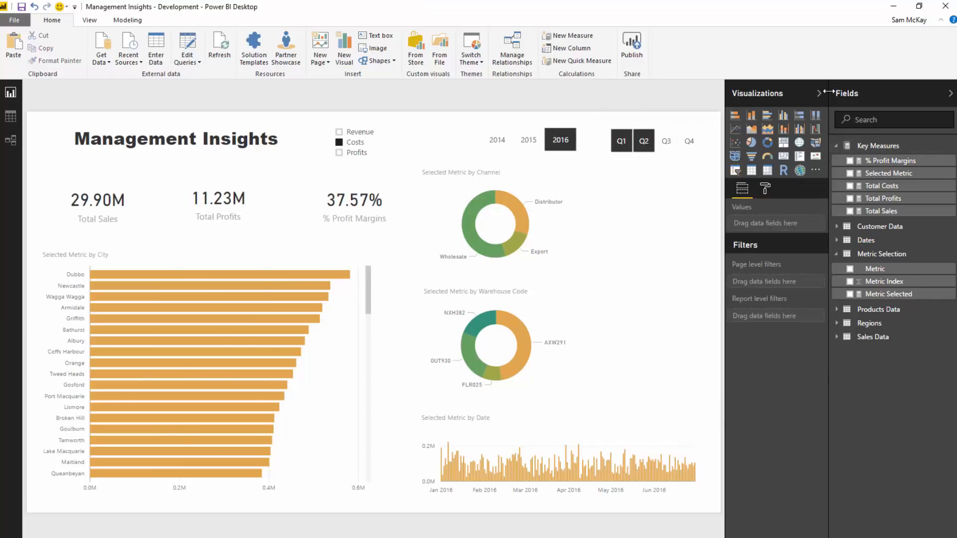
left_click_drag(828, 92, 816, 93)
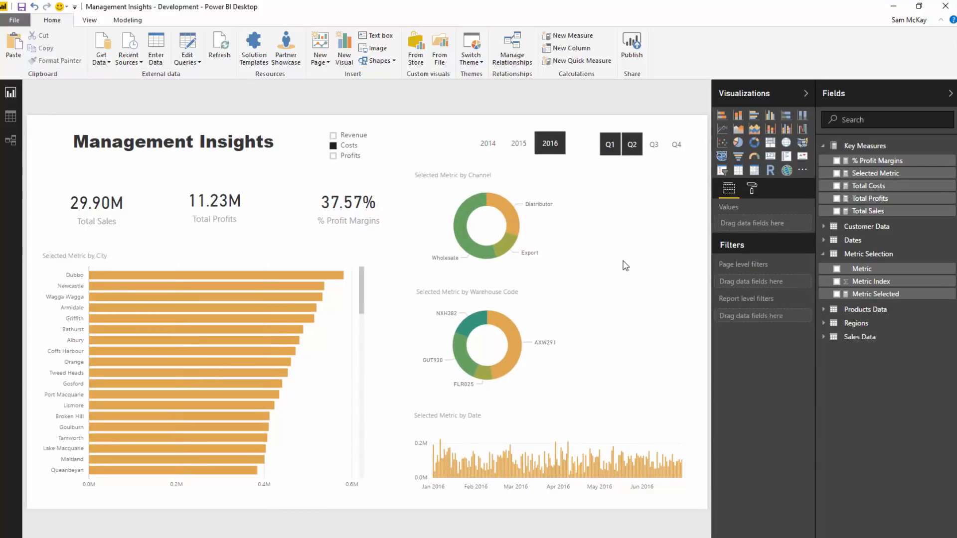
Step: Start a new measure in the Key Measures table and name it Cumulative Performance
left_click(865, 210)
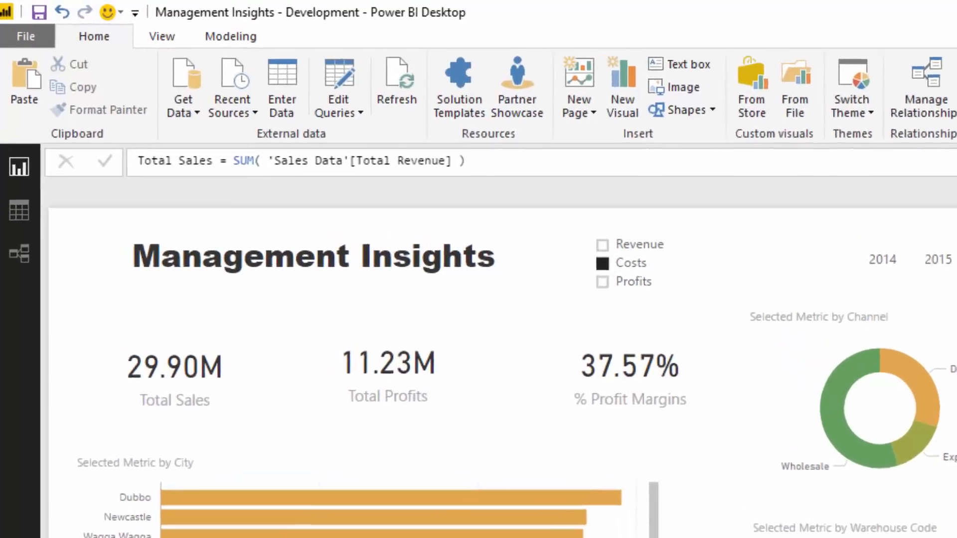
left_click(880, 55)
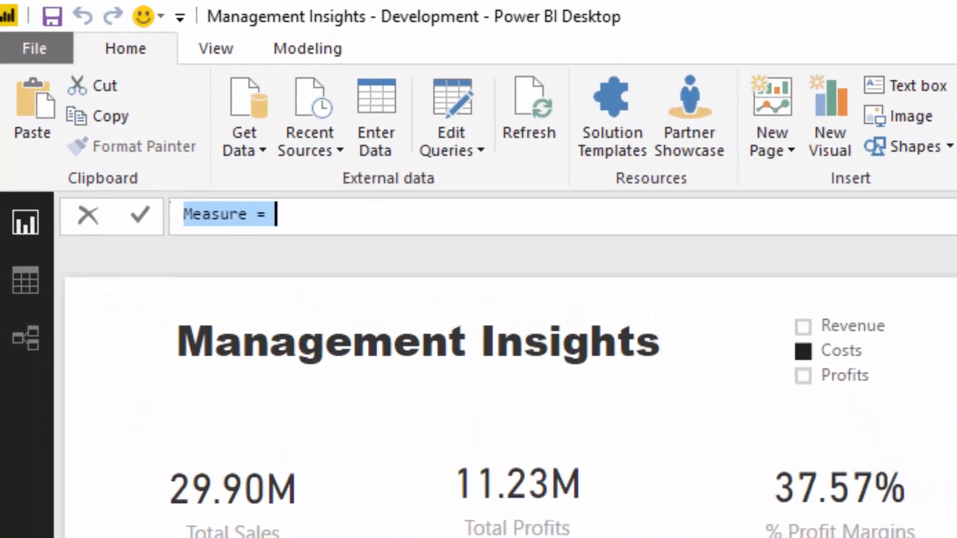
type("Cumulative ")
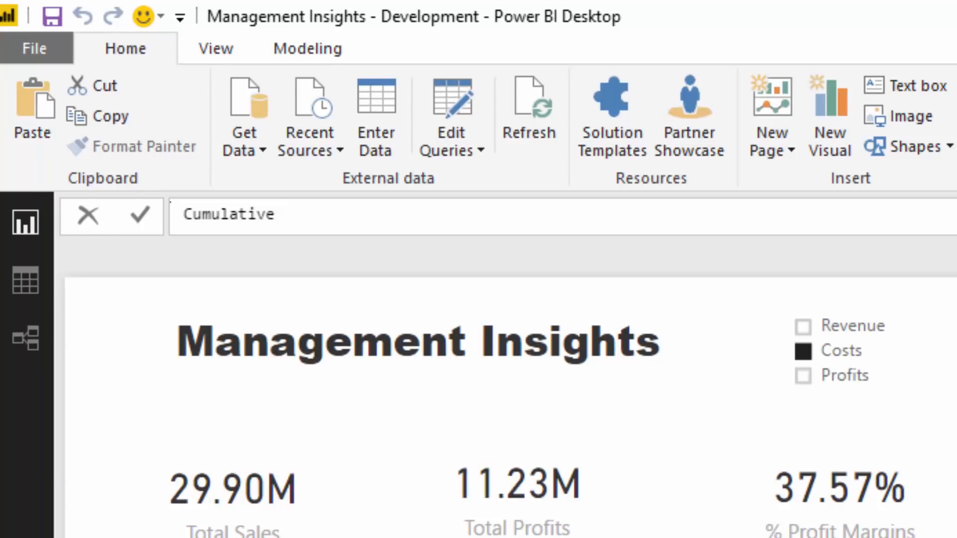
type("Performance =")
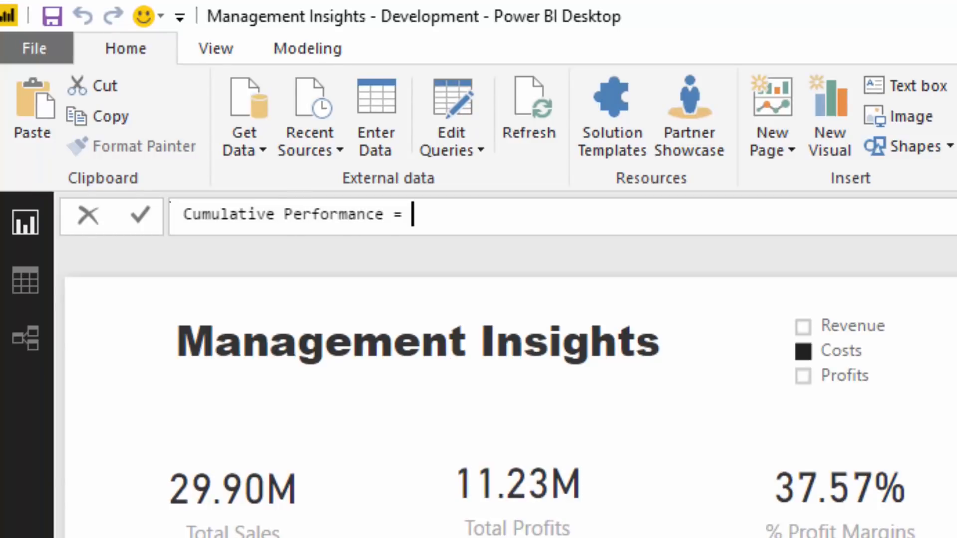
Step: Begin the measure's formula on a new line with CALCULATE and [Selected Metric] as its expression
key("shift+Return")
type("CAL")
key("Tab")
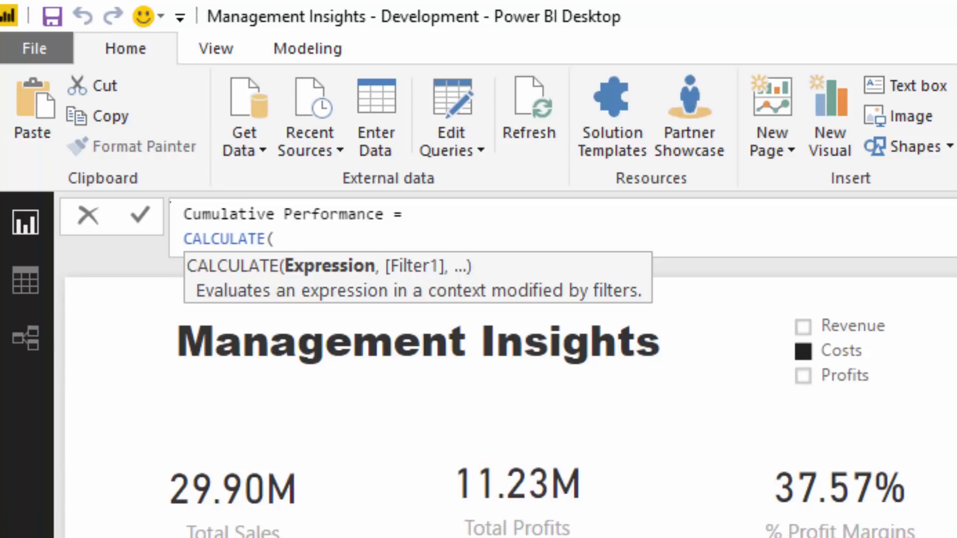
type("Sel")
key("Down")
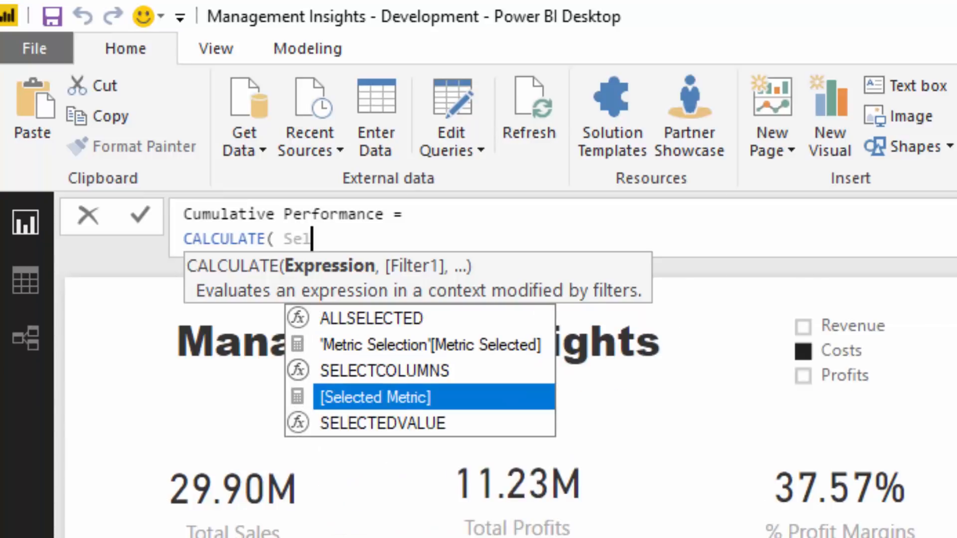
key("Tab")
type(",")
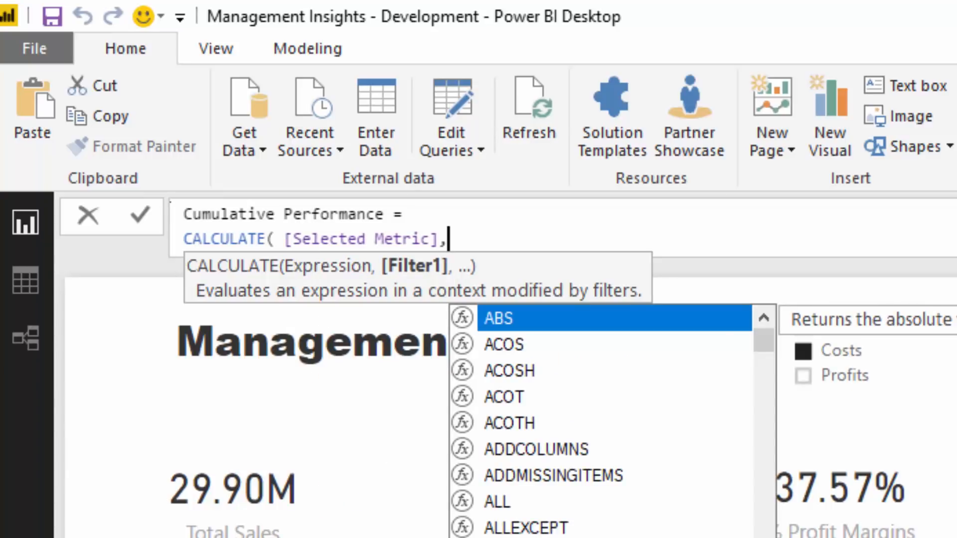
Step: Add a FILTER over ALLSELECTED( Dates ) on a new line as the CALCULATE filter argument
key("shift+Return")
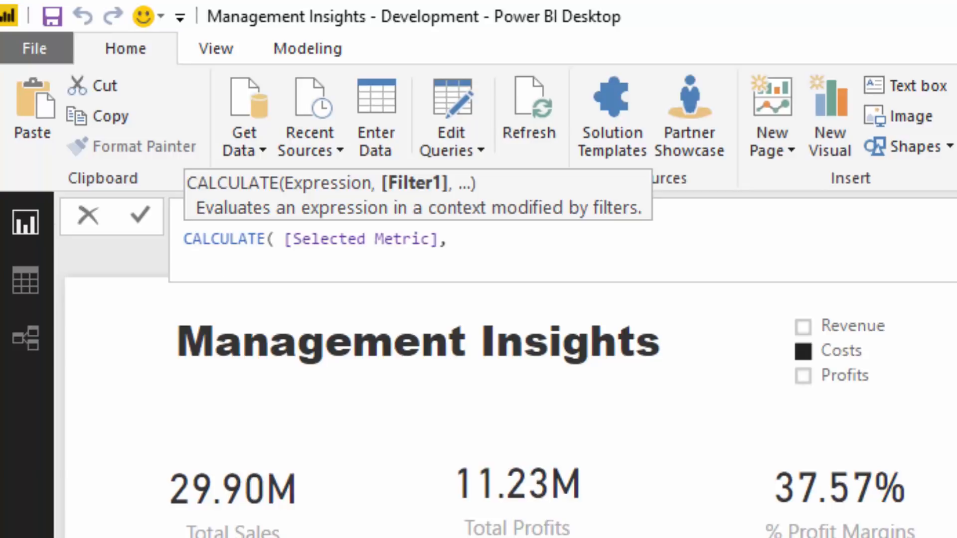
type("FILTER( ")
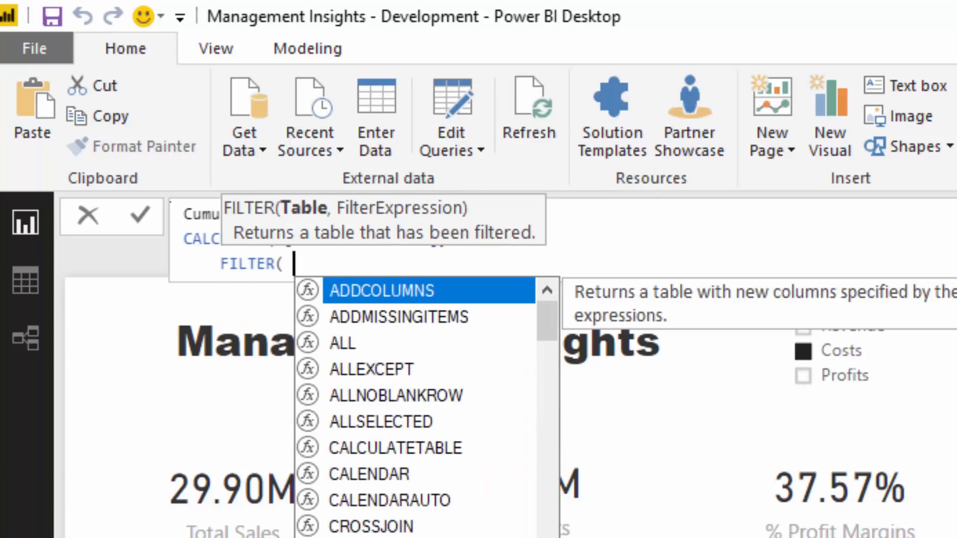
type("ALLSE")
key("BackSpace")
key("BackSpace")
type("LSE")
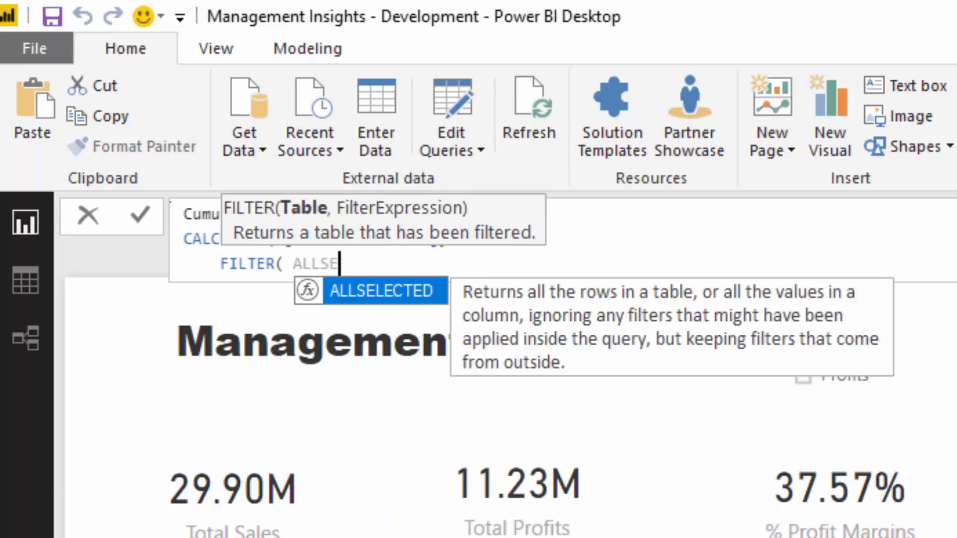
key("Tab")
type("Date")
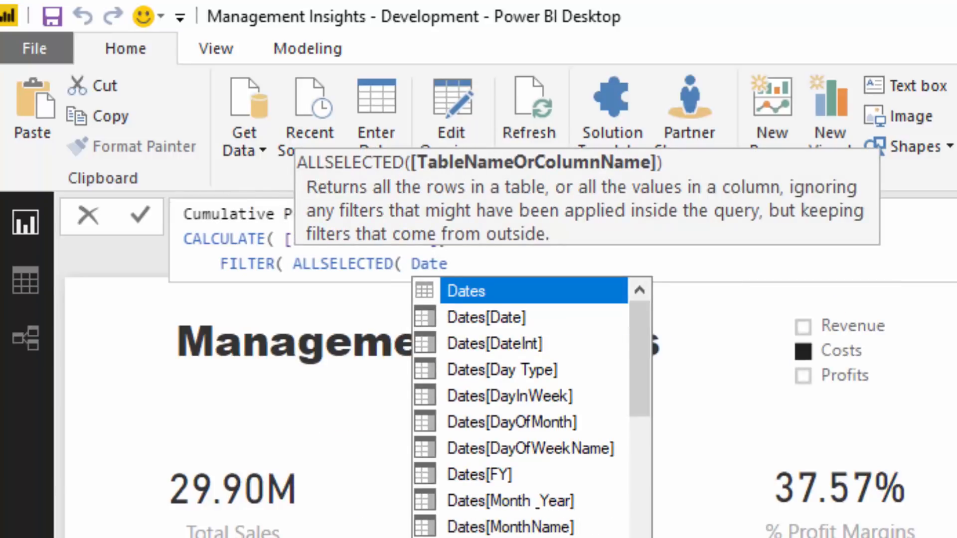
type("s ),")
Step: Start the filter condition on a new indented line with the Dates[Date] column
key("shift+Return")
key("Tab")
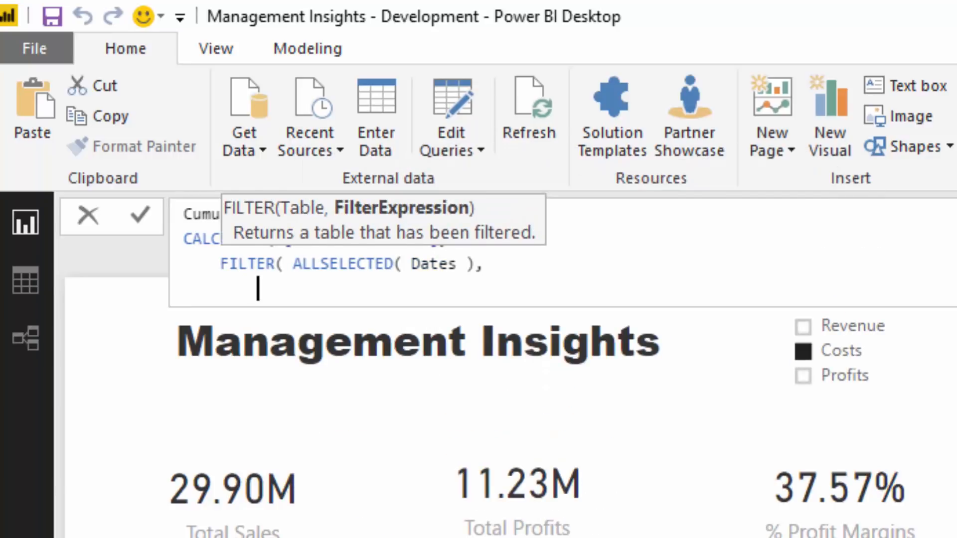
type("Date")
key("Down")
key("Down")
key("Down")
key("Down")
key("Tab")
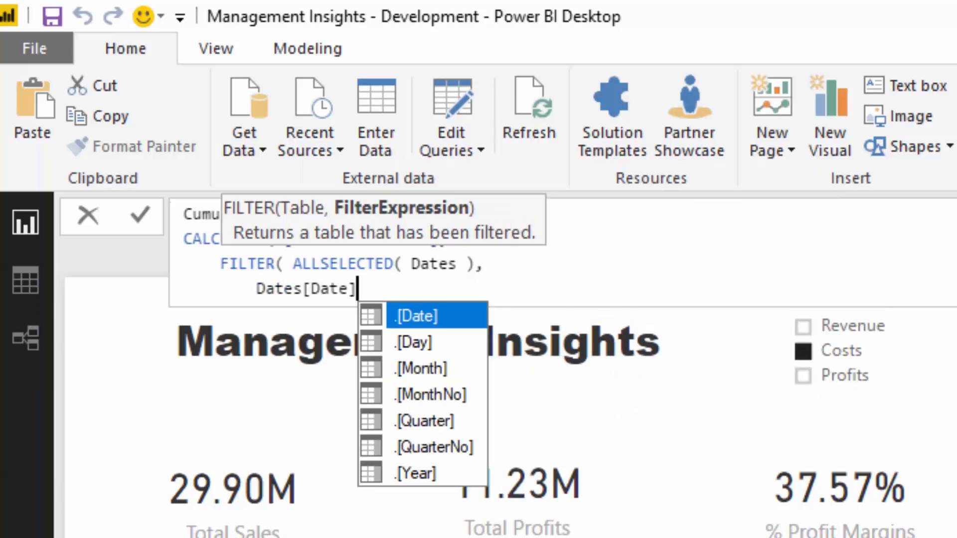
Step: Complete the condition with <= MAX( Dates[Date] ), close all open brackets, and commit the measure
type("<=MA")
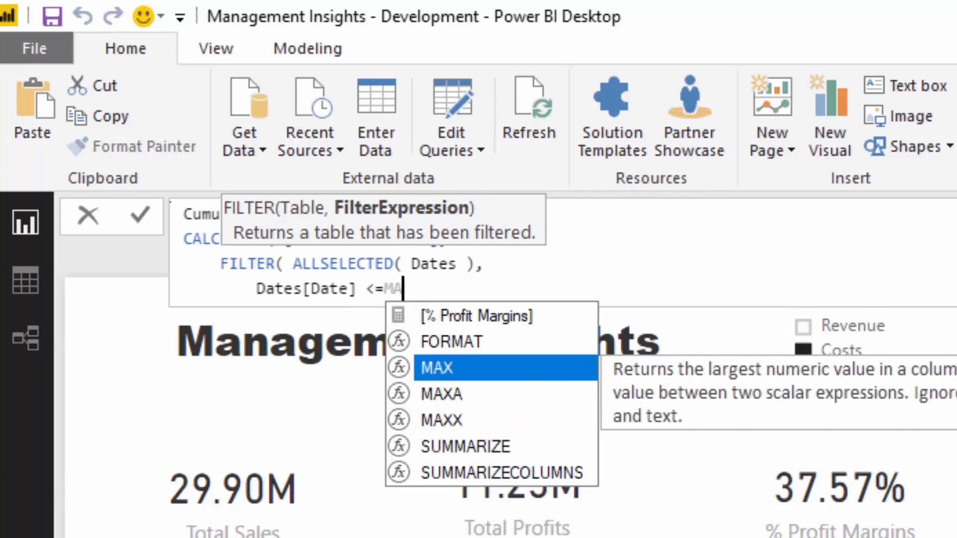
key("BackSpace")
key("BackSpace")
type("MAX( Date")
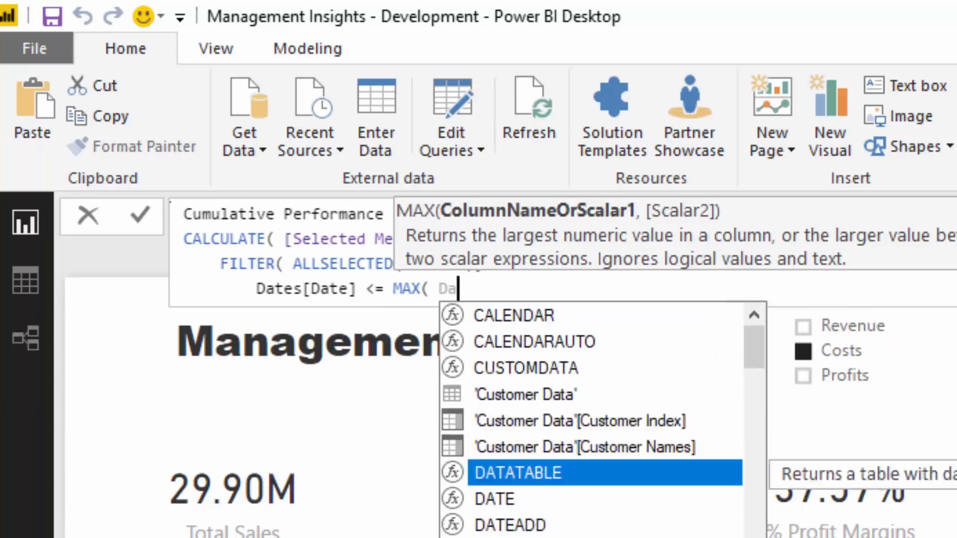
key("Down")
key("Down")
key("Down")
key("Down")
key("Tab")
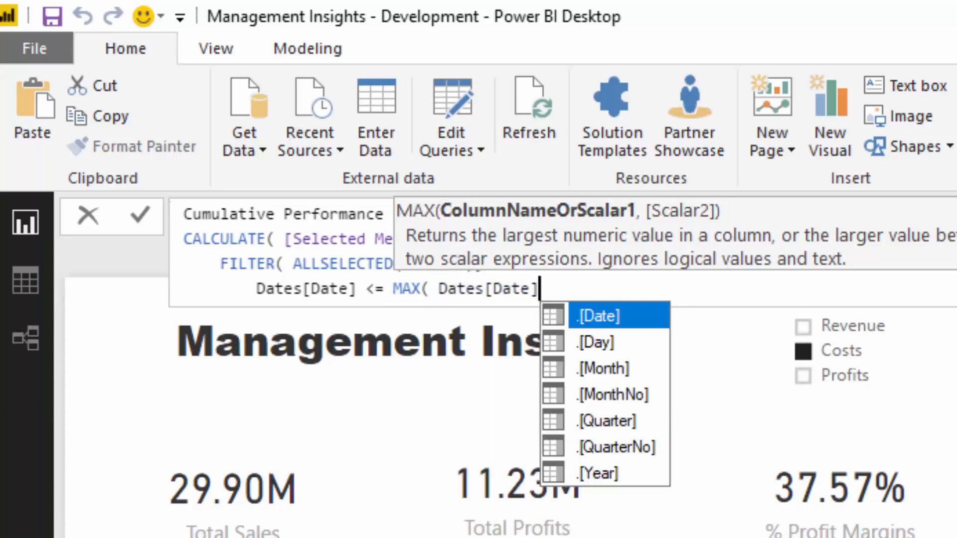
type(") ) )")
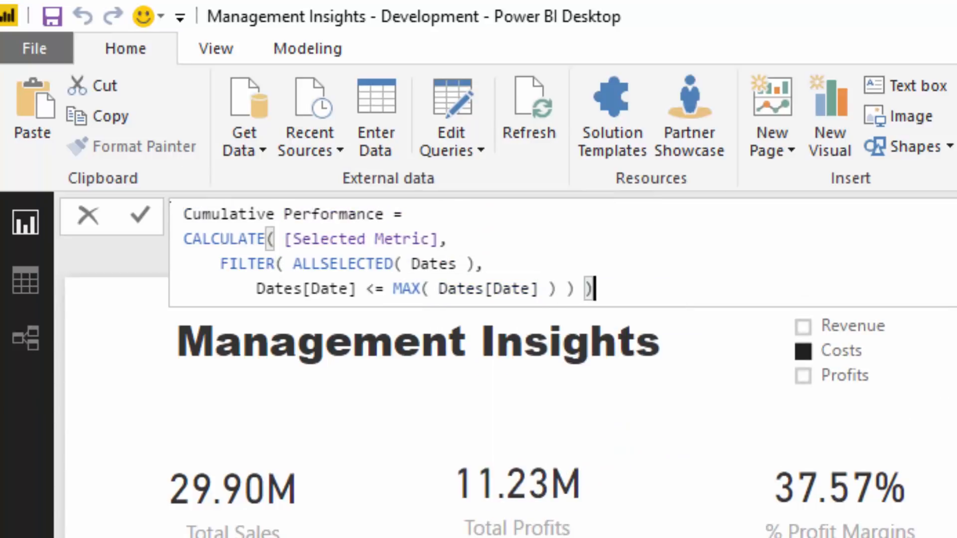
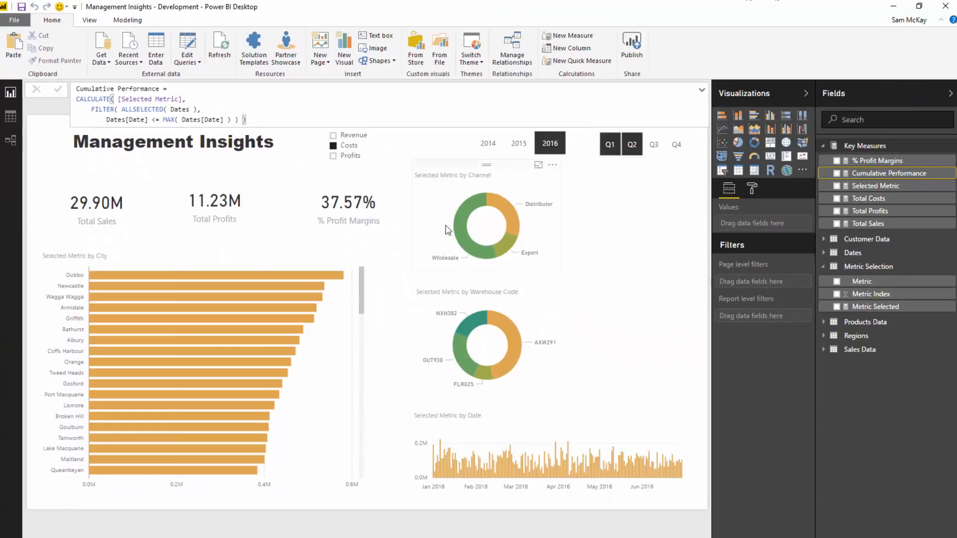
Step: Duplicate the Selected Metric by Date chart and fit the narrower copy beside the Warehouse Code donut
left_click(539, 406)
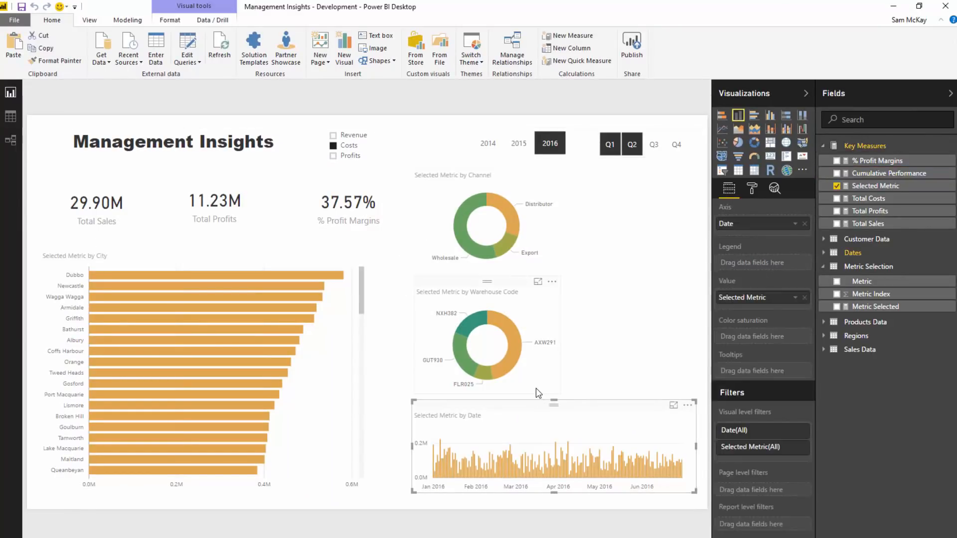
left_click_drag(537, 408, 490, 331)
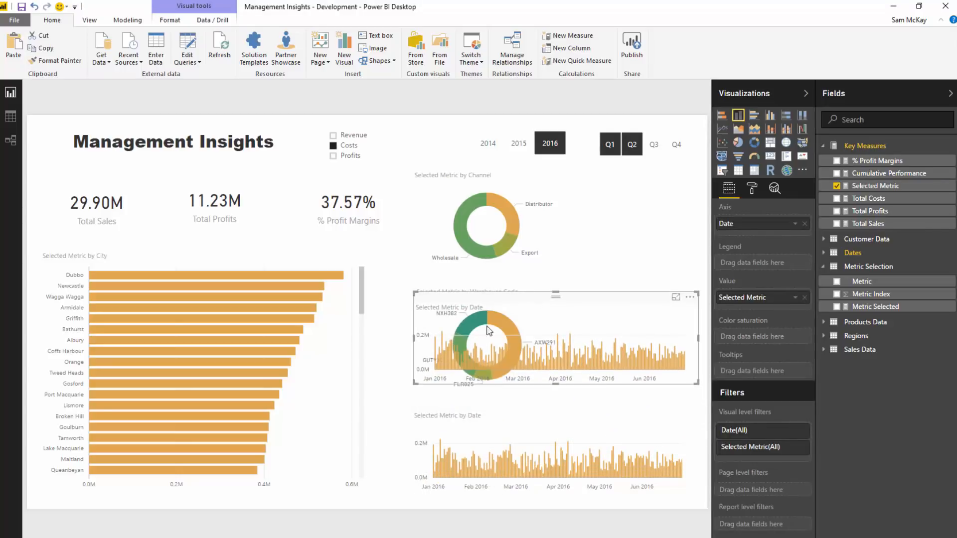
left_click_drag(415, 293, 564, 276)
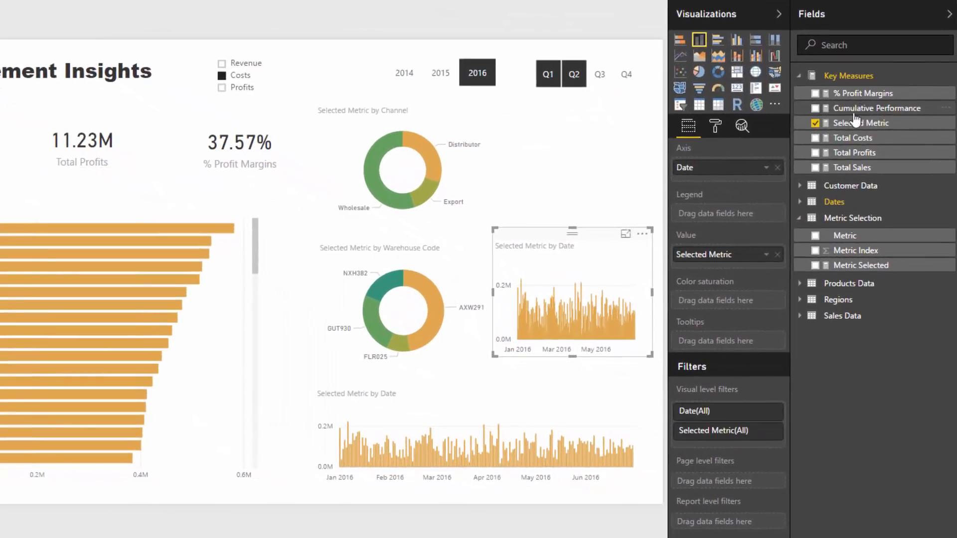
Step: Replace Selected Metric with Cumulative Performance in the copied chart, change it to an area chart, and adjust its size slightly
left_click_drag(870, 131, 738, 279)
left_click(778, 255)
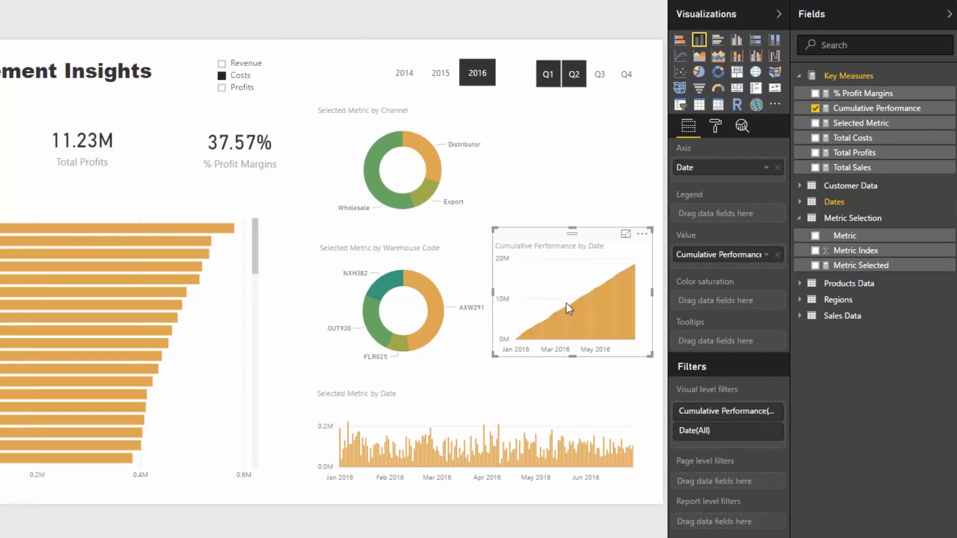
left_click(699, 55)
left_click_drag(499, 231, 493, 234)
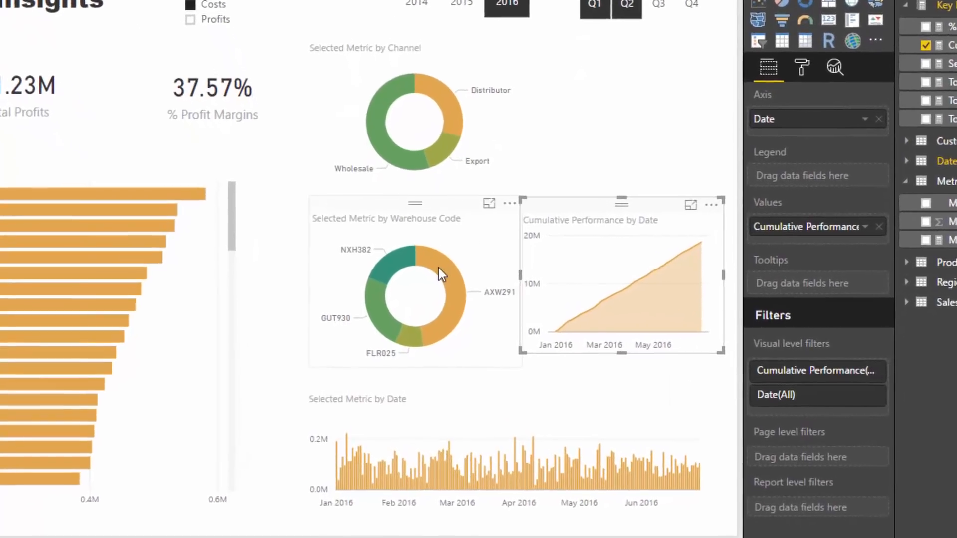
Step: Shrink the Warehouse Code and Channel donut charts slightly to leave room beside them
left_click(457, 272)
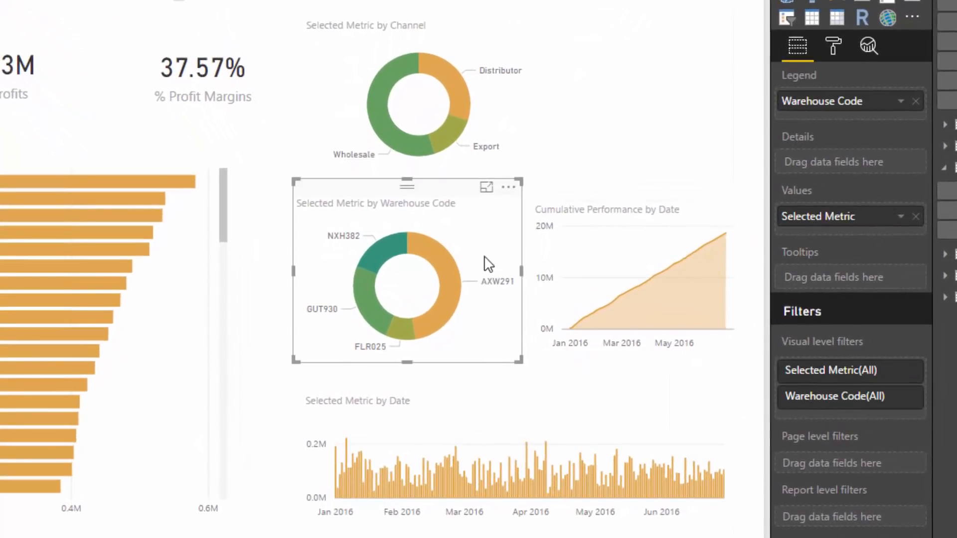
left_click_drag(524, 364, 512, 360)
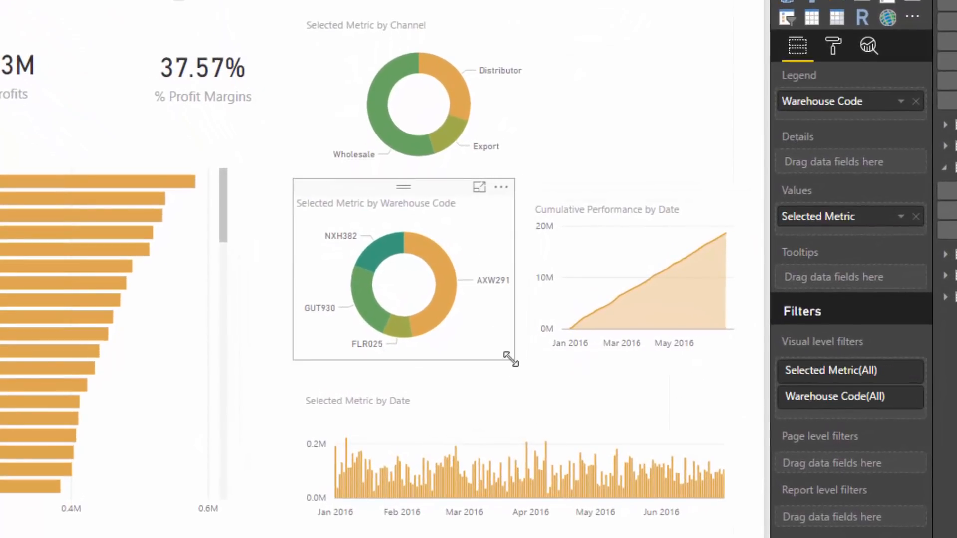
left_click(521, 132)
left_click_drag(534, 175, 509, 182)
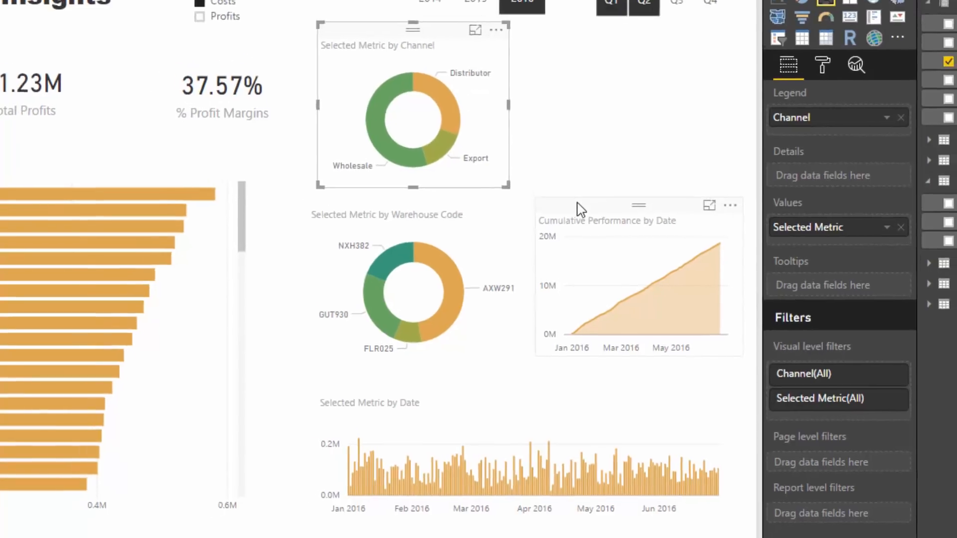
Step: Review the formulas of the Cumulative Performance, Total Sales and Selected Metric measures
left_click(565, 193)
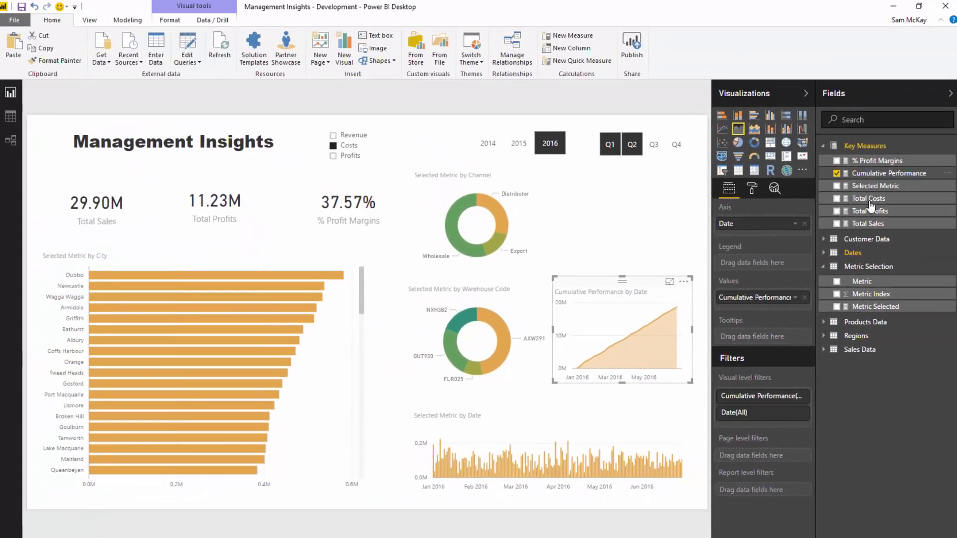
left_click(871, 175)
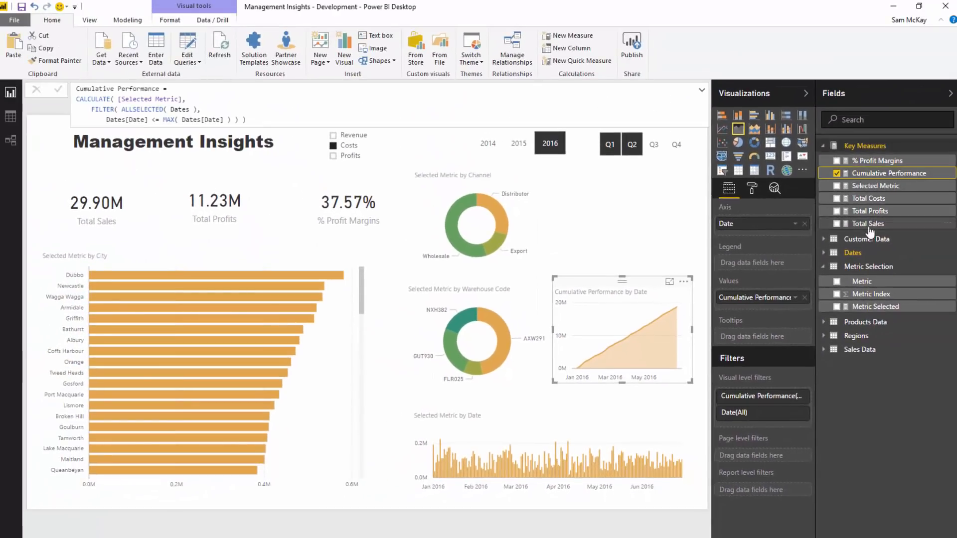
left_click(869, 226)
left_click(875, 186)
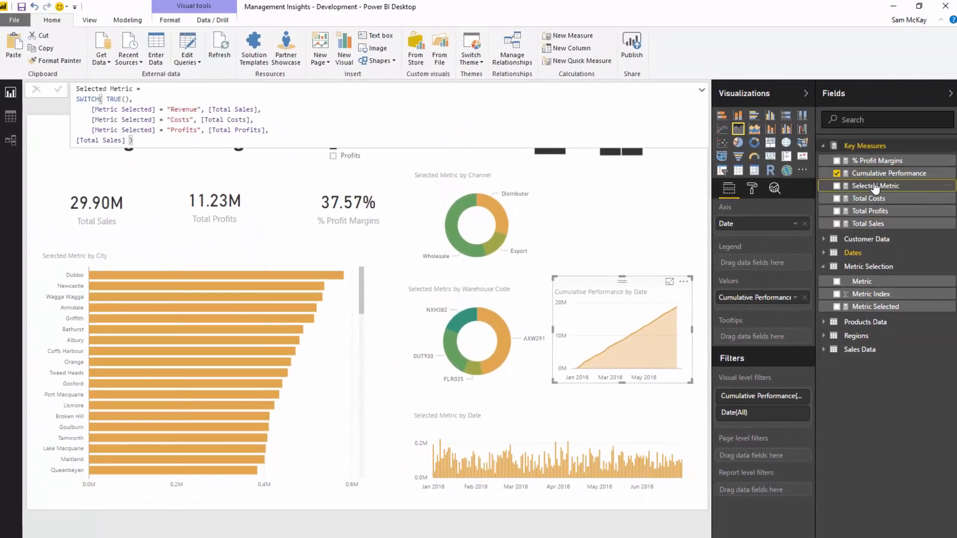
Step: Create a new measure named Selected Metric LY and begin its formula with CALCULATE
left_click(568, 36)
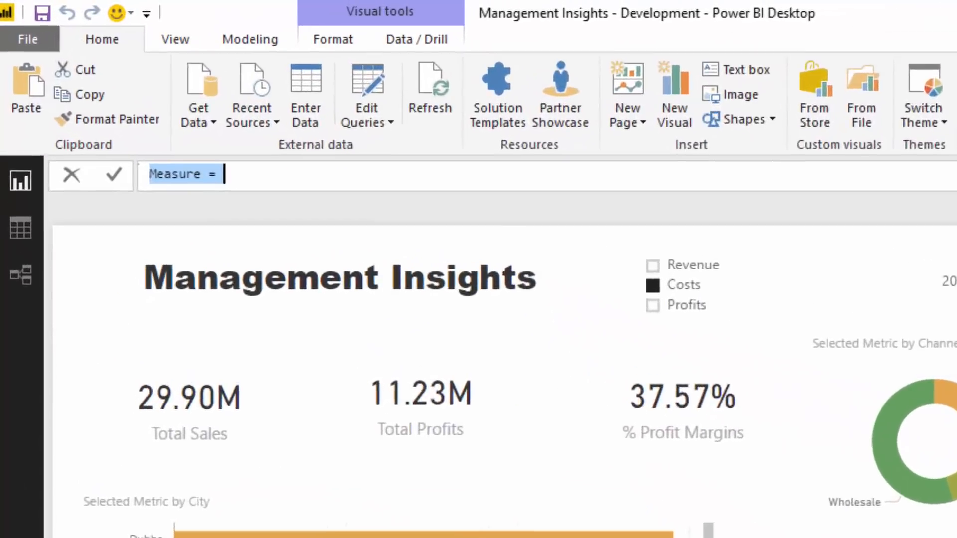
type("S")
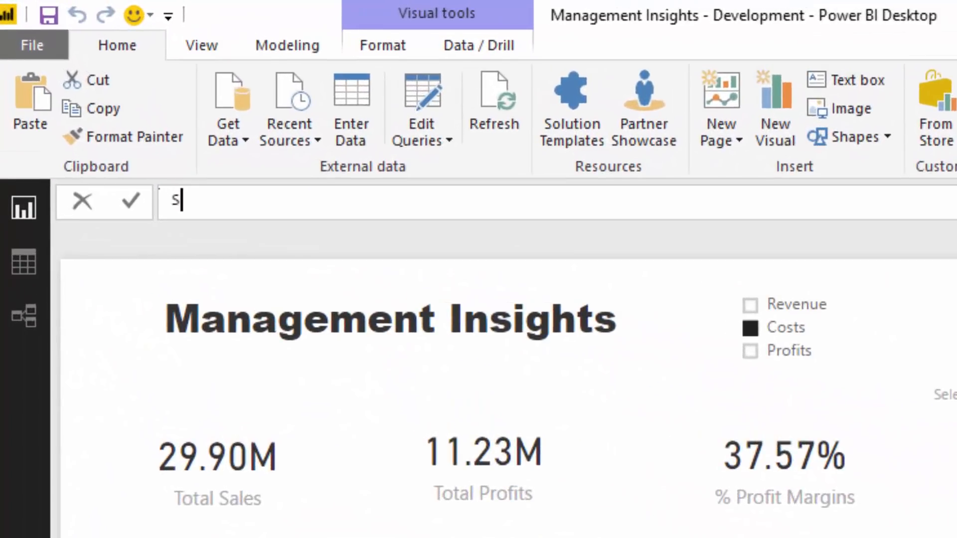
type("elected M")
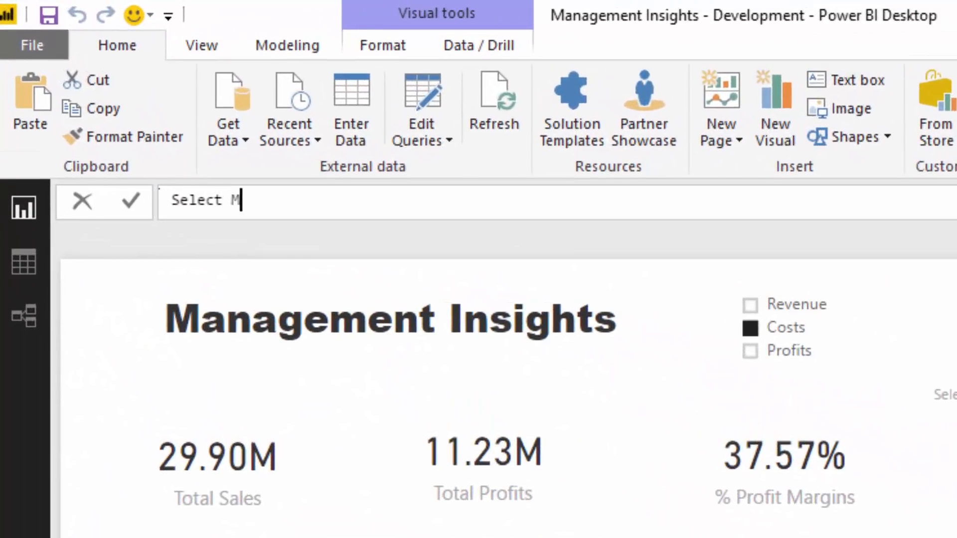
key("BackSpace")
key("BackSpace")
type("ed Metric LY")
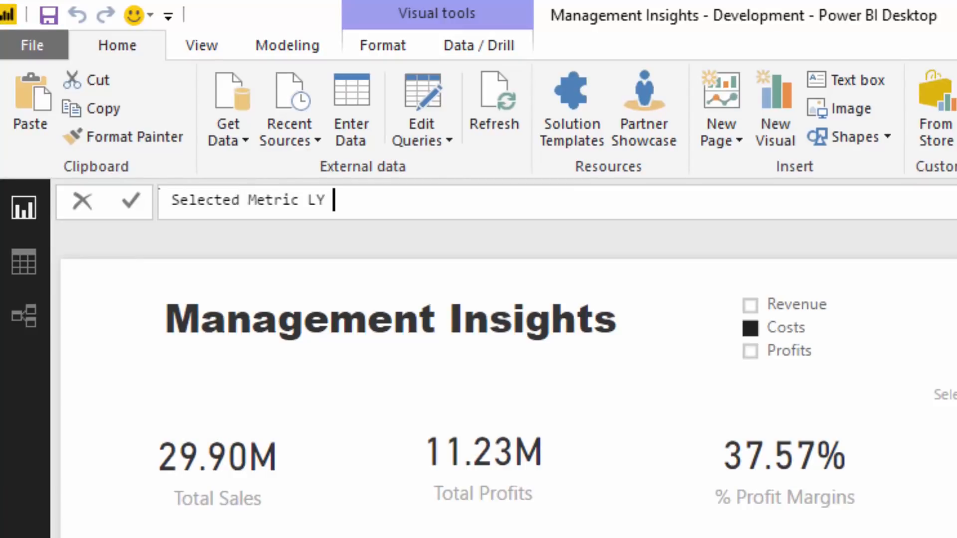
type(" = CA")
key("Tab")
type("Se")
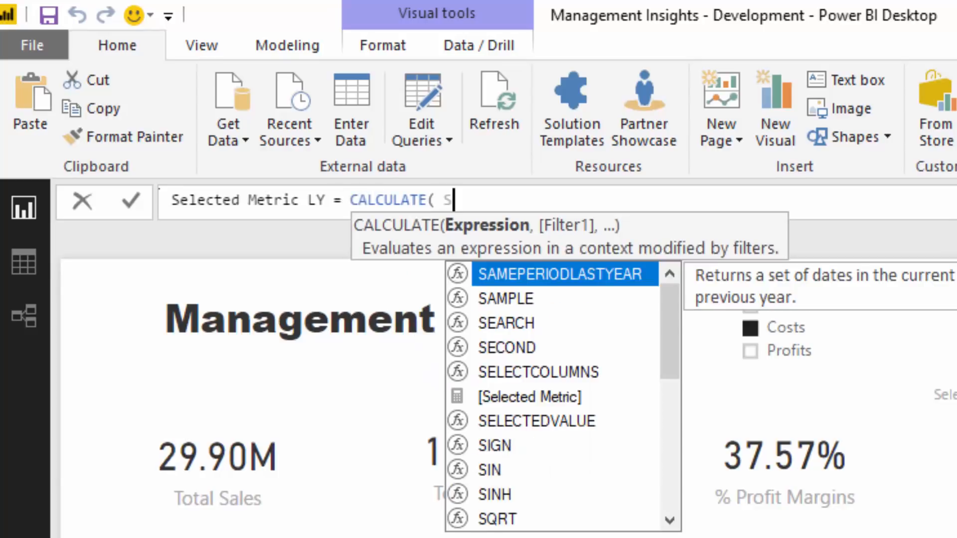
key("Up")
key("Up")
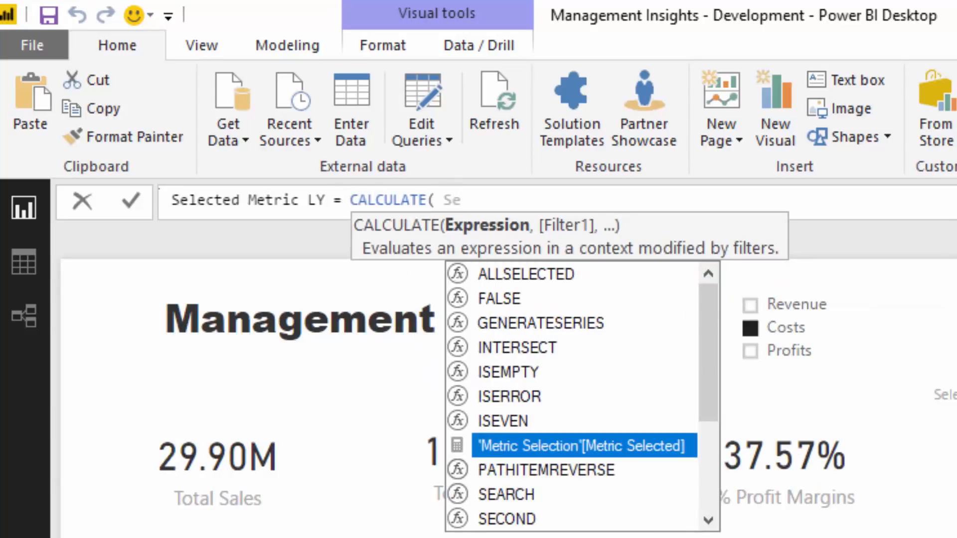
key("Tab")
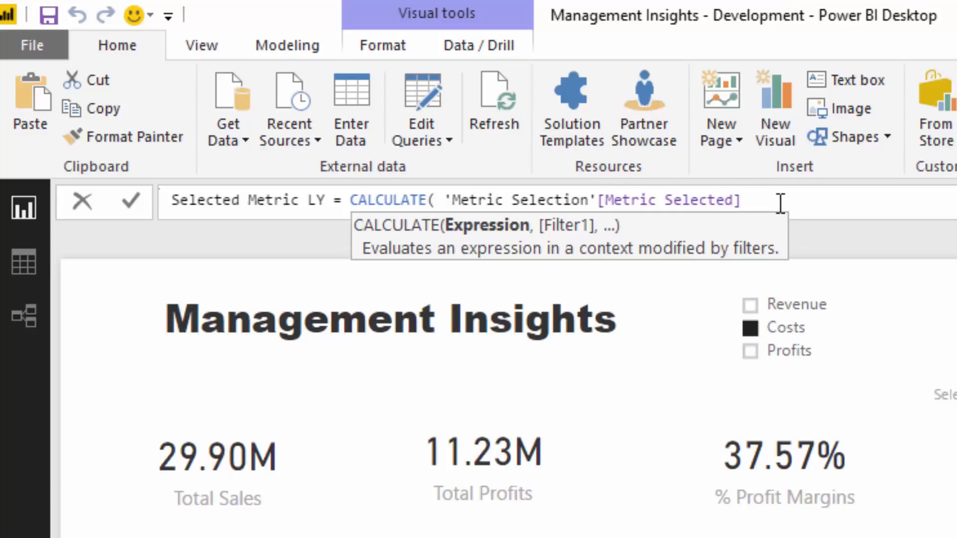
left_click_drag(779, 207, 445, 201)
Step: Complete the formula as CALCULATE( [Selected Metric], SAMEPERIODLASTYEAR( Dates[Date] ) ) and commit the measure
type("Selected Metric LY = CALCULATE( S")
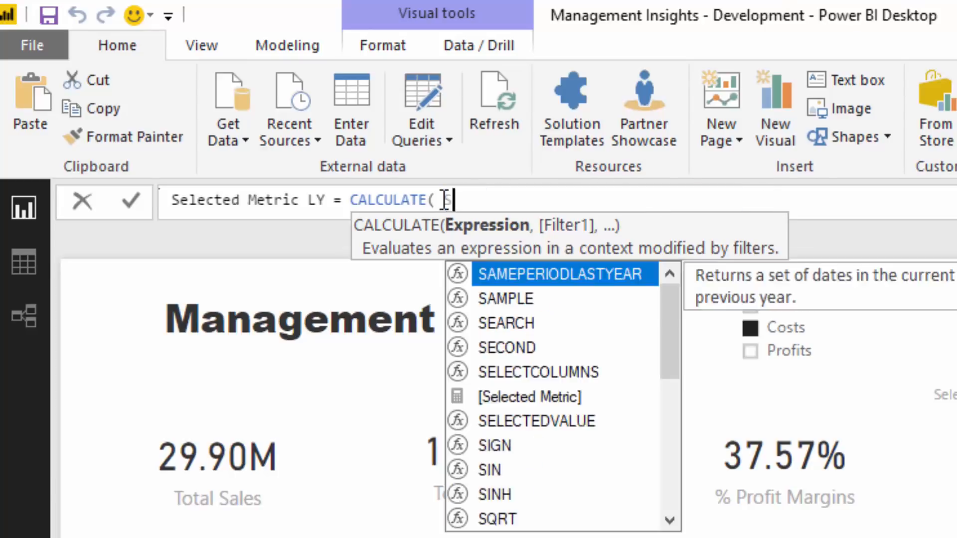
key("Down")
key("Tab")
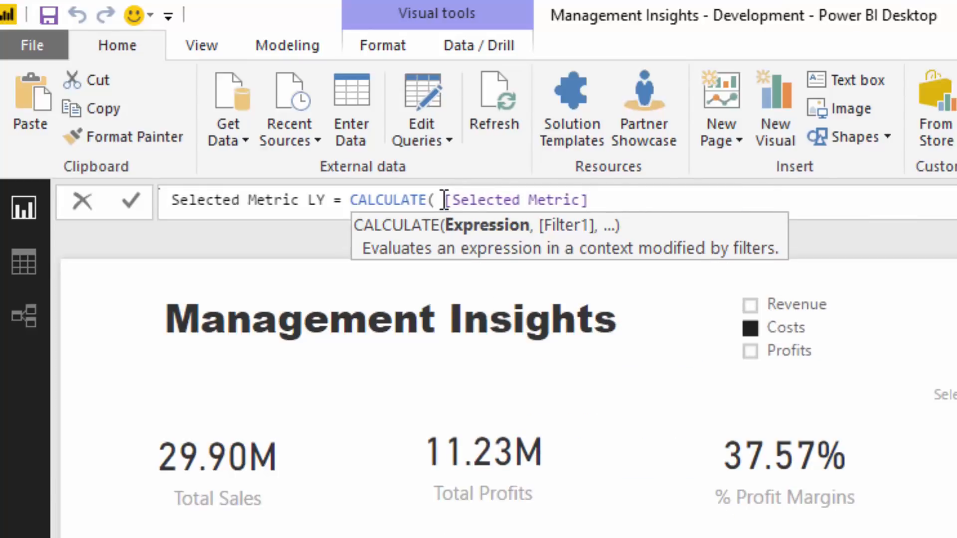
type(", SAME")
key("Tab")
type("D")
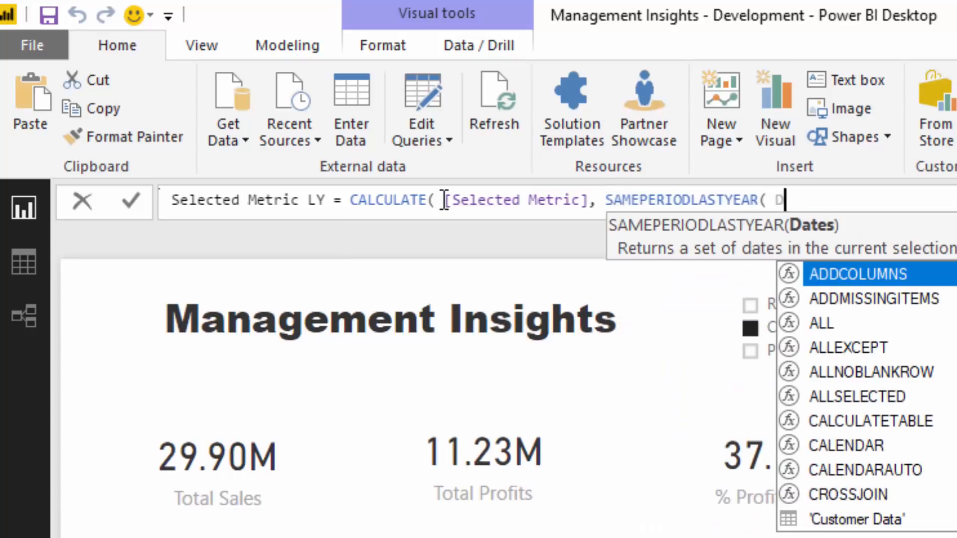
type("ate")
key("Down")
key("Tab")
type("[")
key("Tab")
type(")")
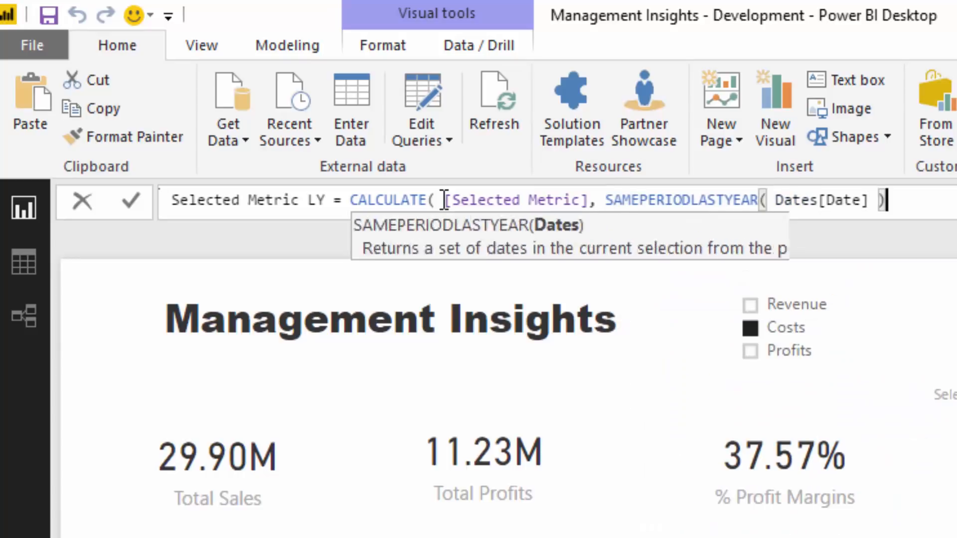
type(" )")
key("Return")
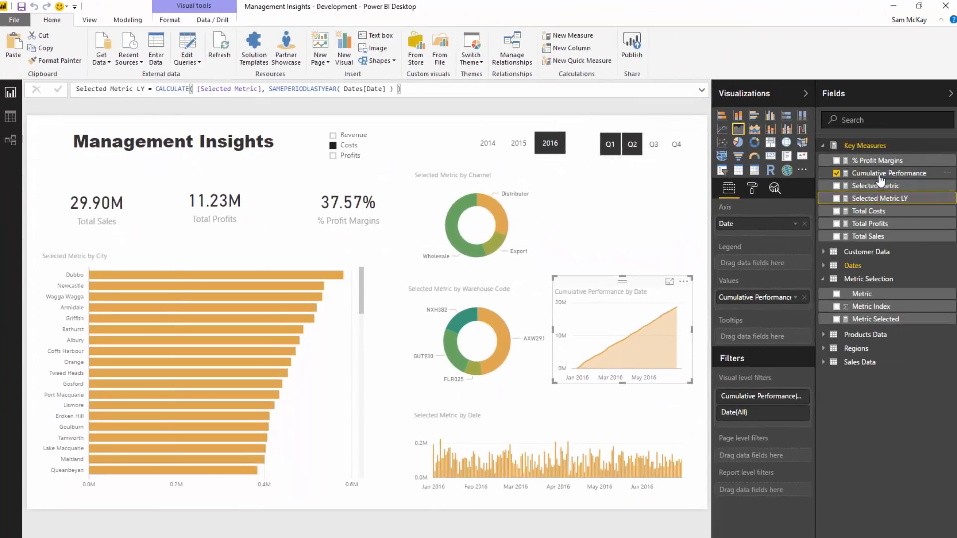
Step: Copy the entire Cumulative Performance formula into another new measure
left_click(880, 174)
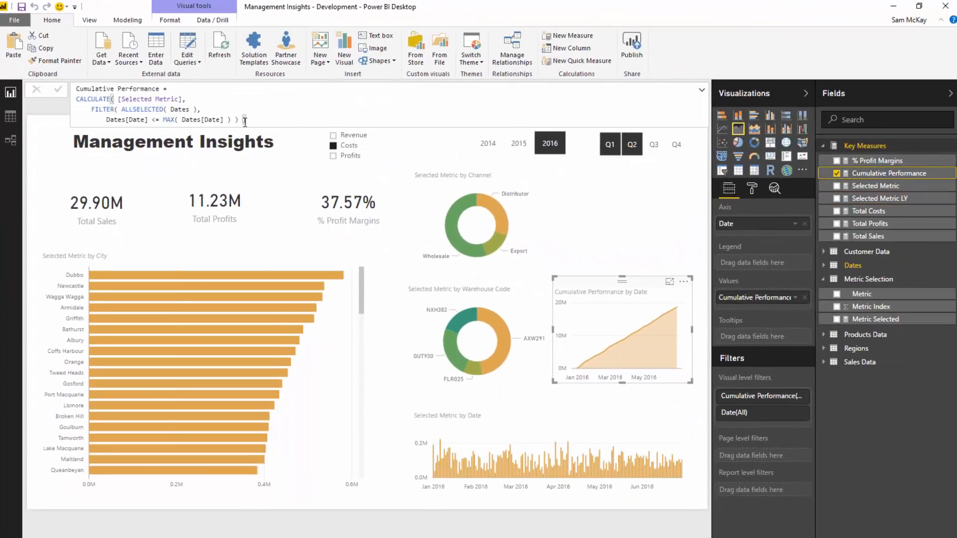
left_click_drag(245, 121, 63, 84)
key("ctrl+c")
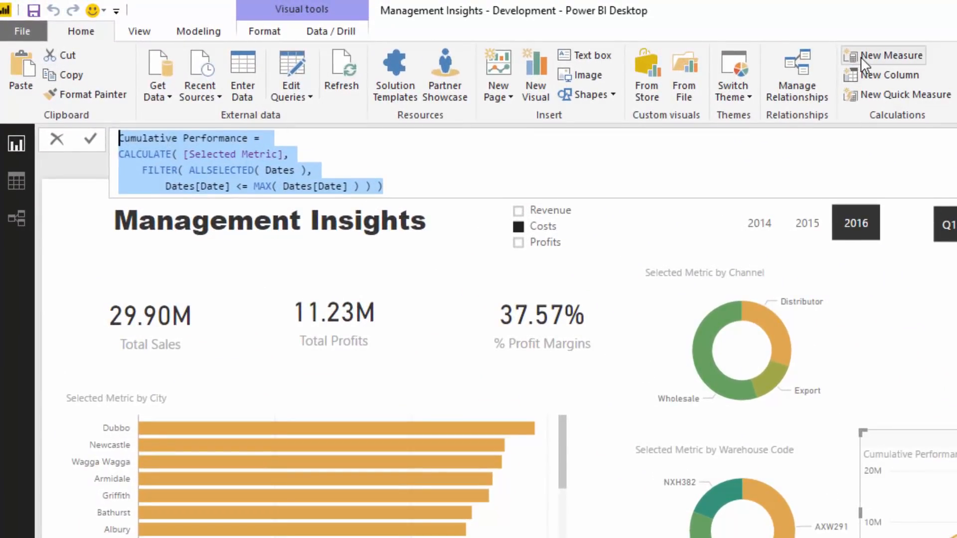
left_click(861, 59)
key("ctrl+v")
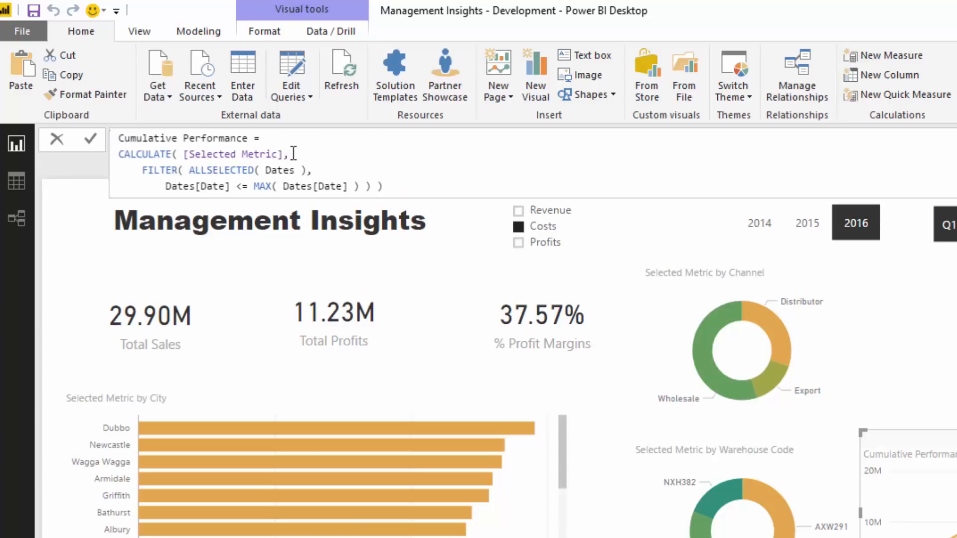
Step: Replace [Selected Metric] with [Selected Metric LY] in the copied cumulative formula
left_click_drag(287, 154, 186, 154)
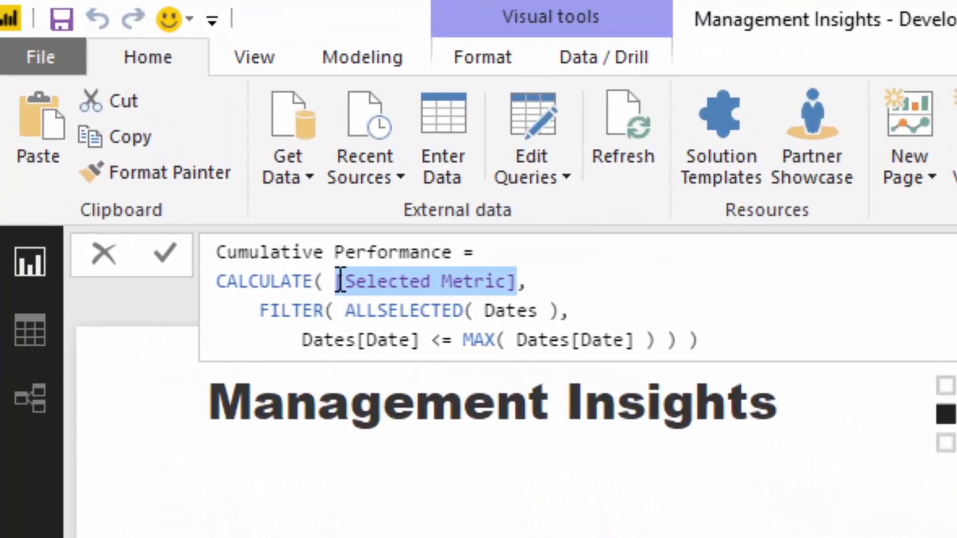
type("Sele")
key("Down")
key("Down")
key("Tab")
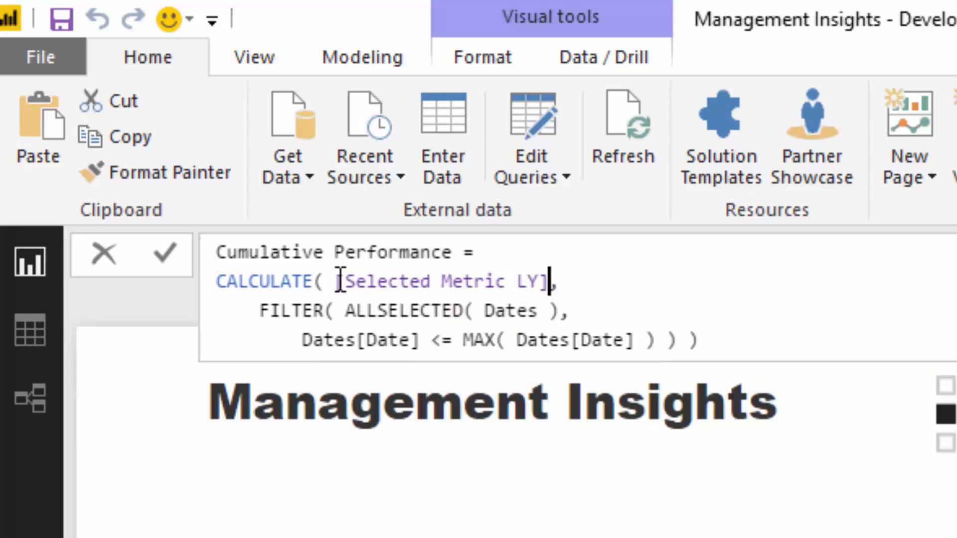
left_click(734, 349)
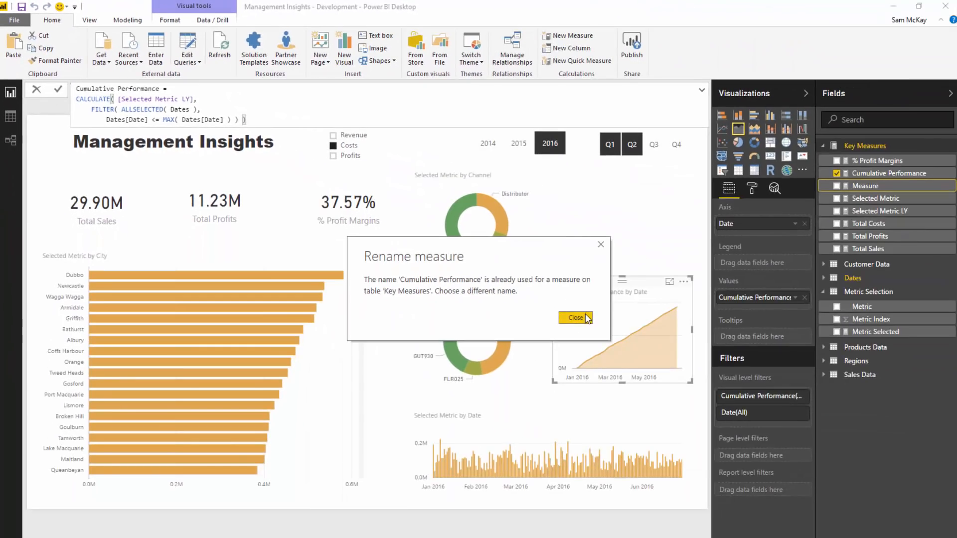
Step: Name the copied measure Cumulative Performance LY and add it to the values of the Cumulative Performance area chart
left_click(584, 318)
left_click(206, 114)
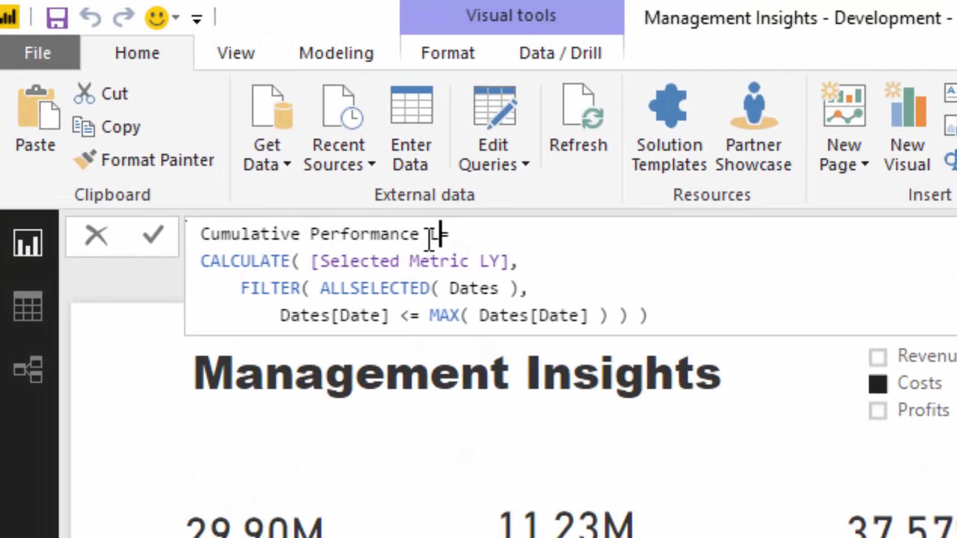
type("LY")
key("Return")
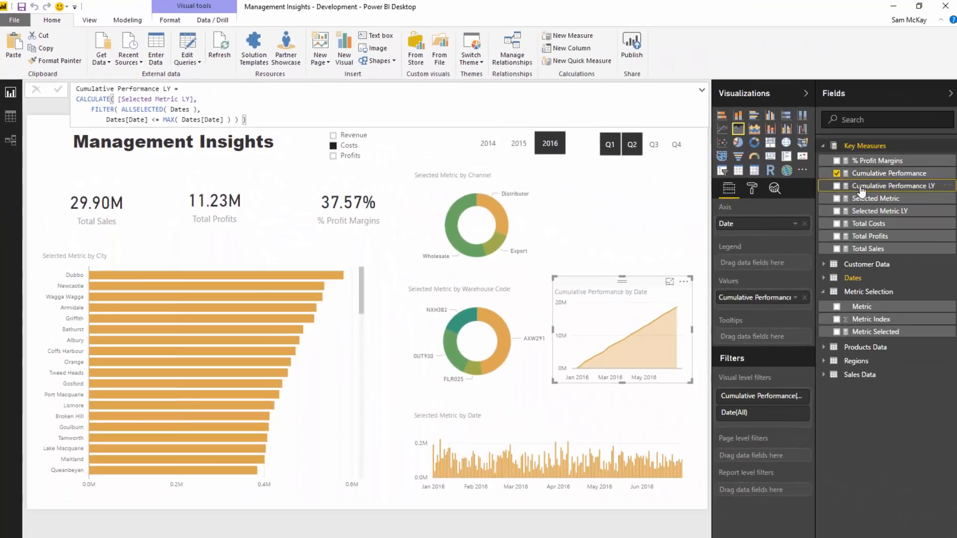
left_click_drag(887, 185, 720, 302)
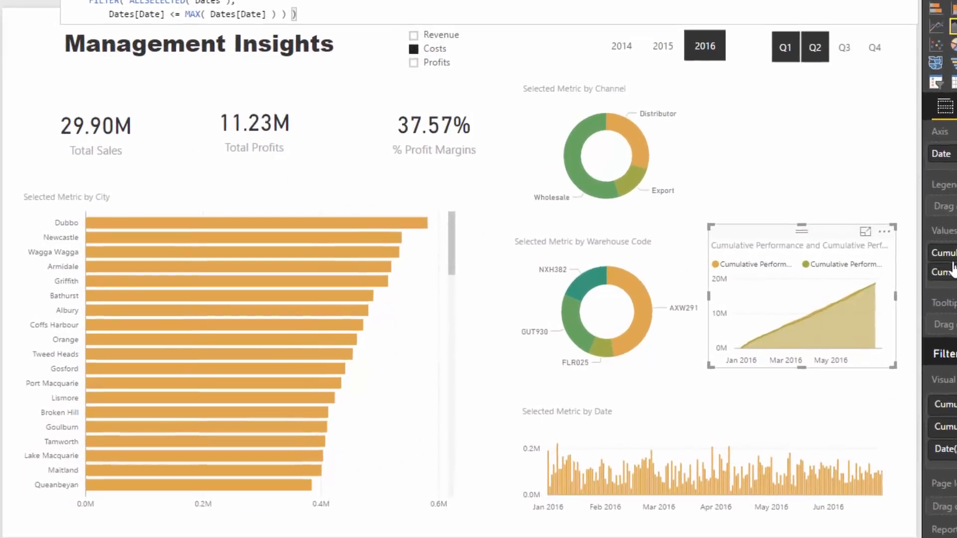
Step: Switch the metric slicer through Profits, Revenue and Costs to compare both cumulative series for each metric
left_click(433, 39)
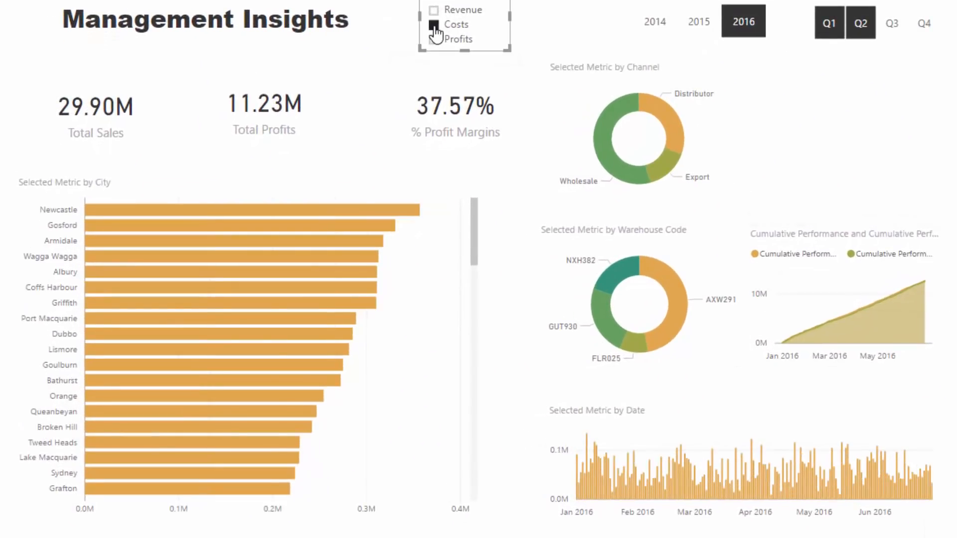
left_click(434, 10)
left_click(433, 24)
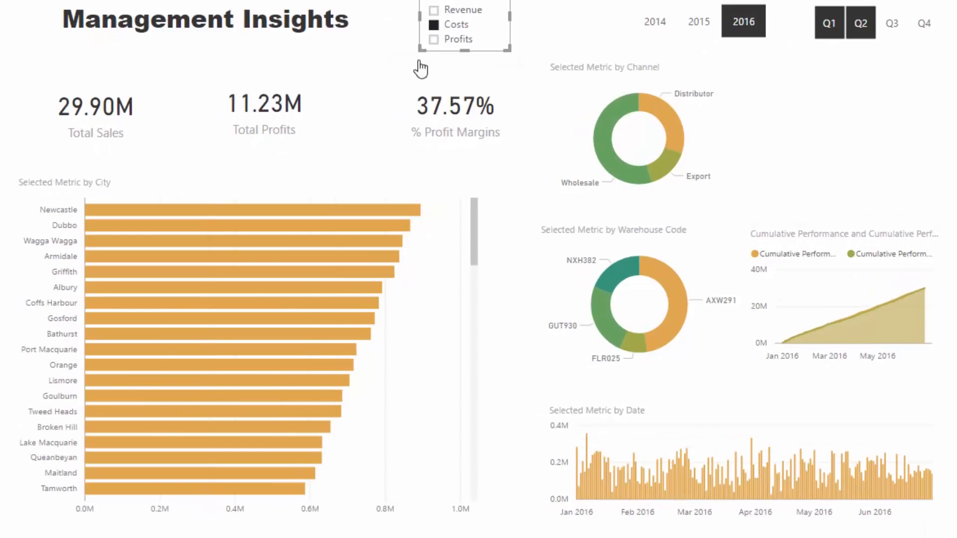
Step: Filter the page by individual cities from Dubbo down to Albury to compare cumulative performance with last year
left_click(378, 208)
left_click(372, 226)
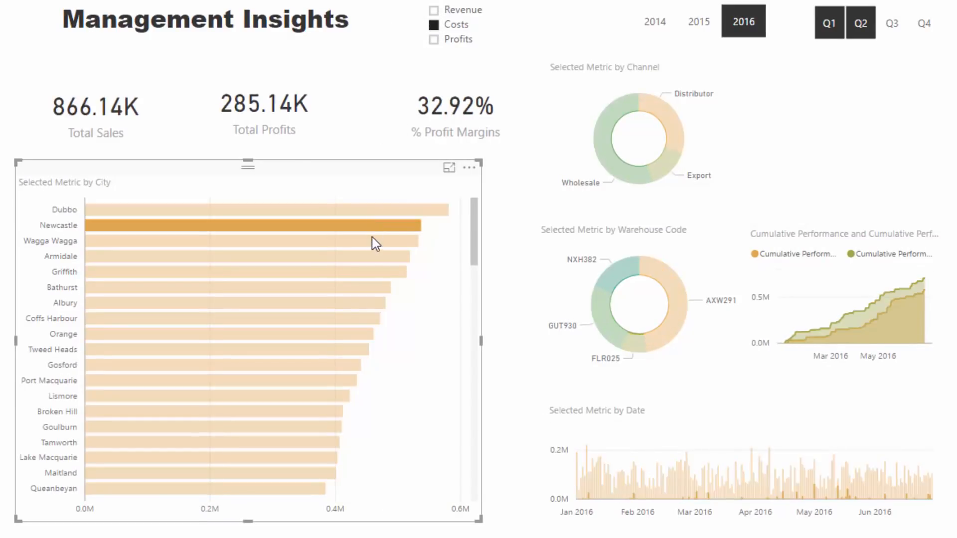
left_click(373, 241)
left_click(373, 257)
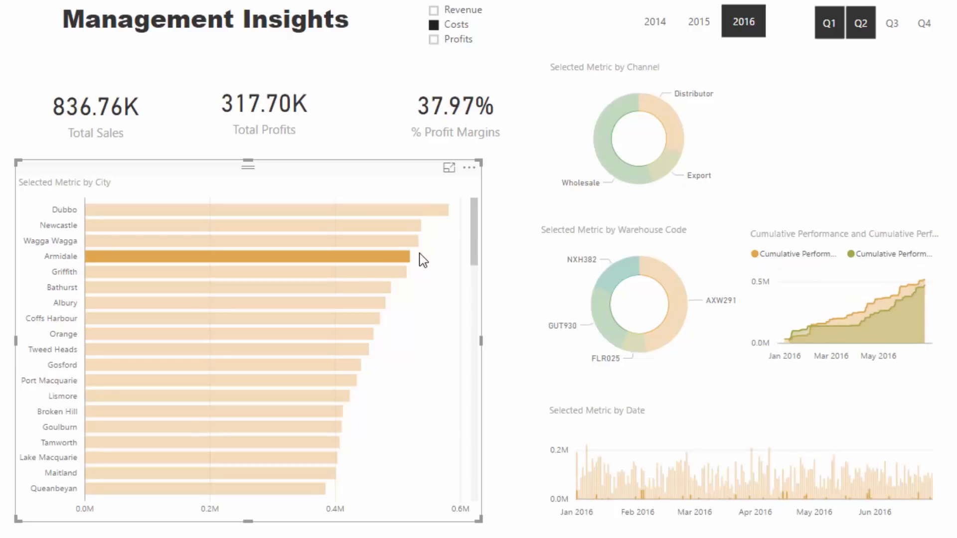
left_click(378, 278)
left_click(363, 292)
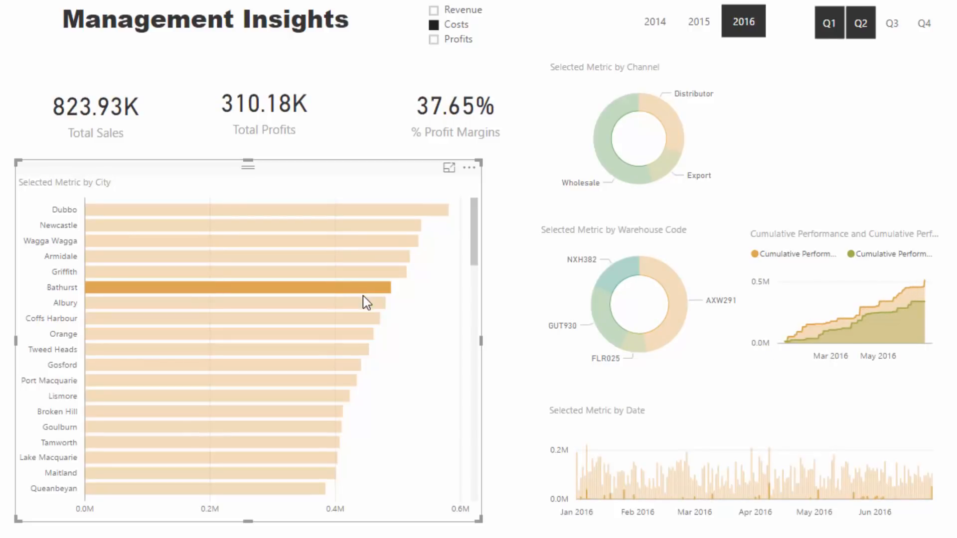
left_click(360, 305)
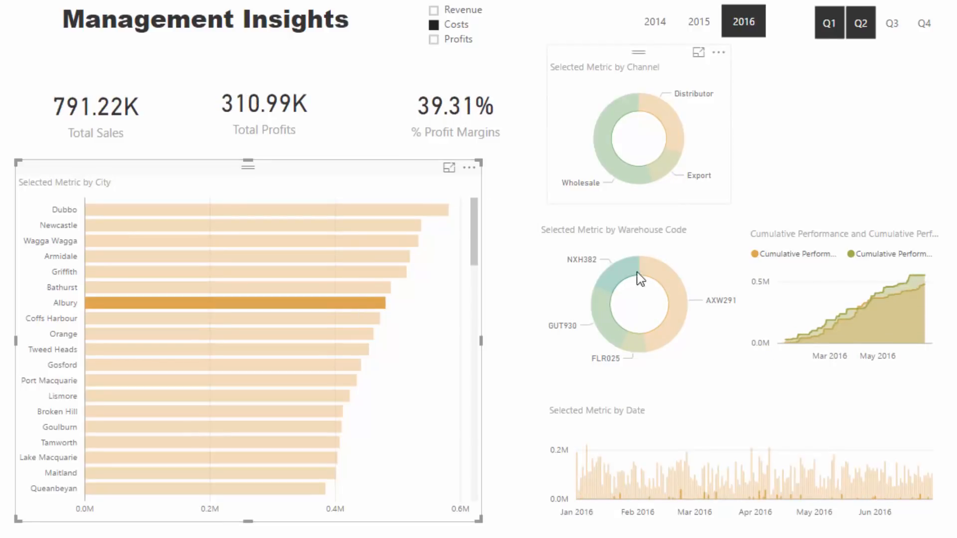
Step: Clear the city highlight and cycle the metric slicer through Profits and Costs, finishing on Revenue
left_click(435, 39)
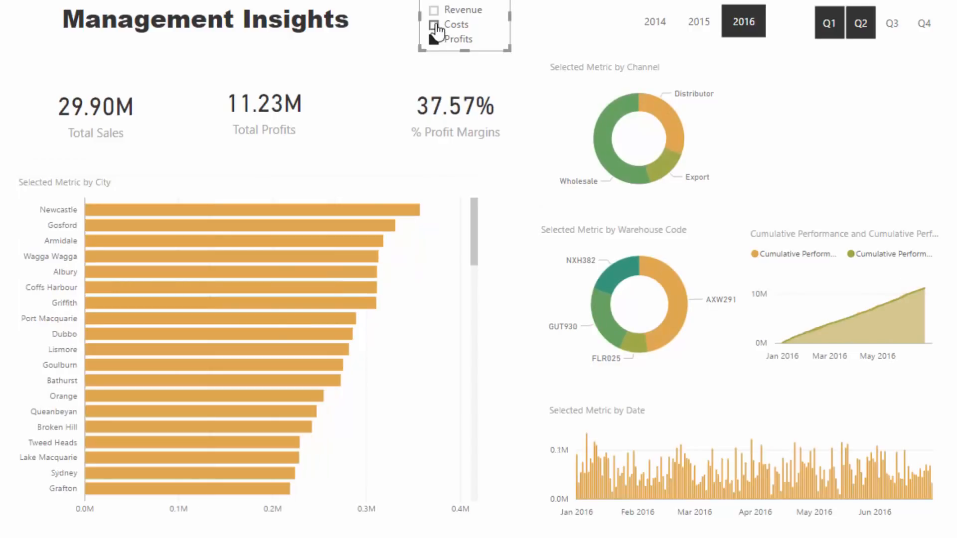
left_click(436, 26)
left_click(435, 12)
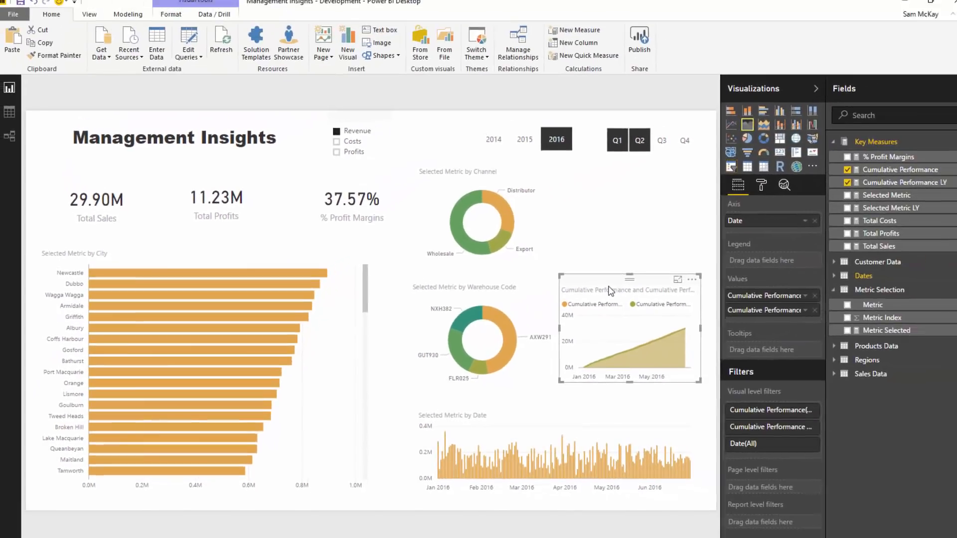
Step: Move the cumulative chart slightly closer to the Warehouse Code donut, then slightly shrink and align both donut charts
left_click_drag(599, 281, 597, 280)
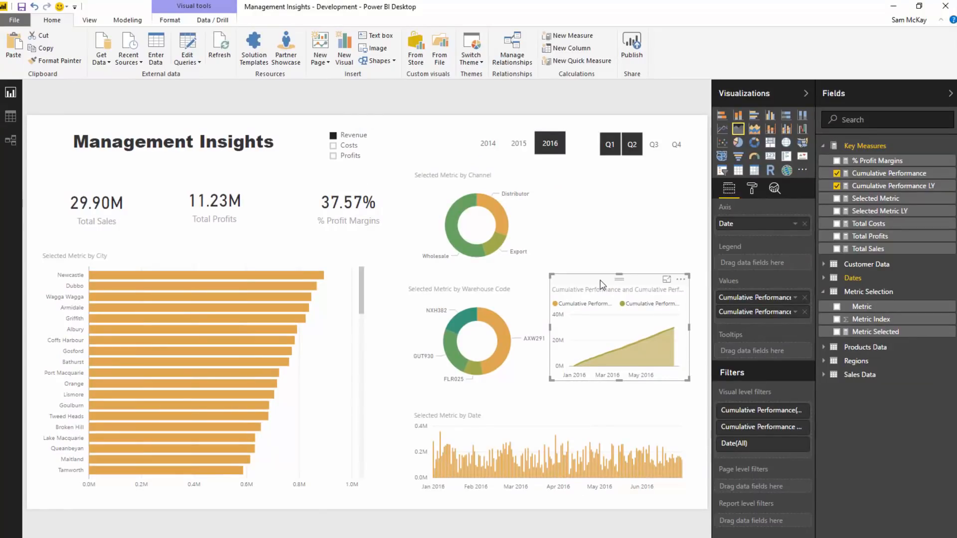
left_click(520, 240)
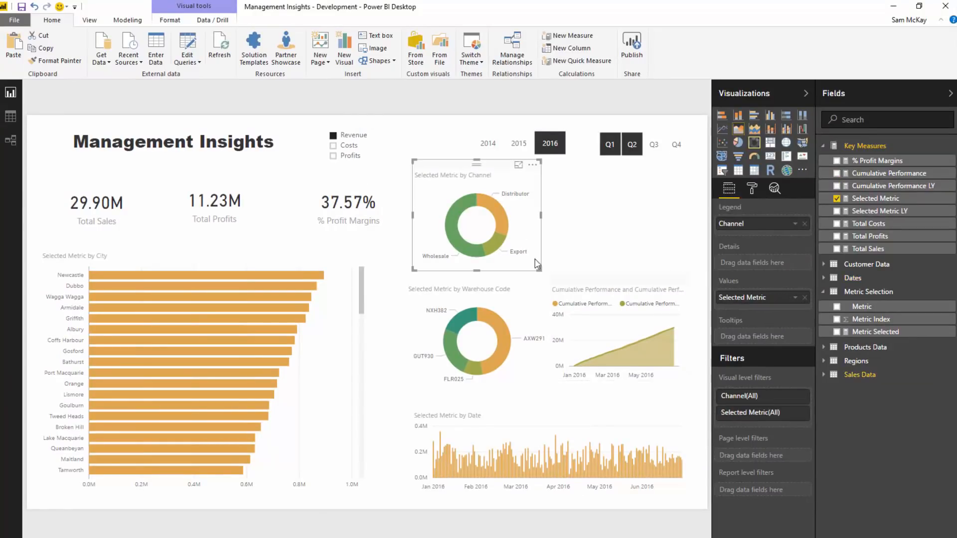
left_click_drag(542, 271, 539, 272)
left_click(539, 330)
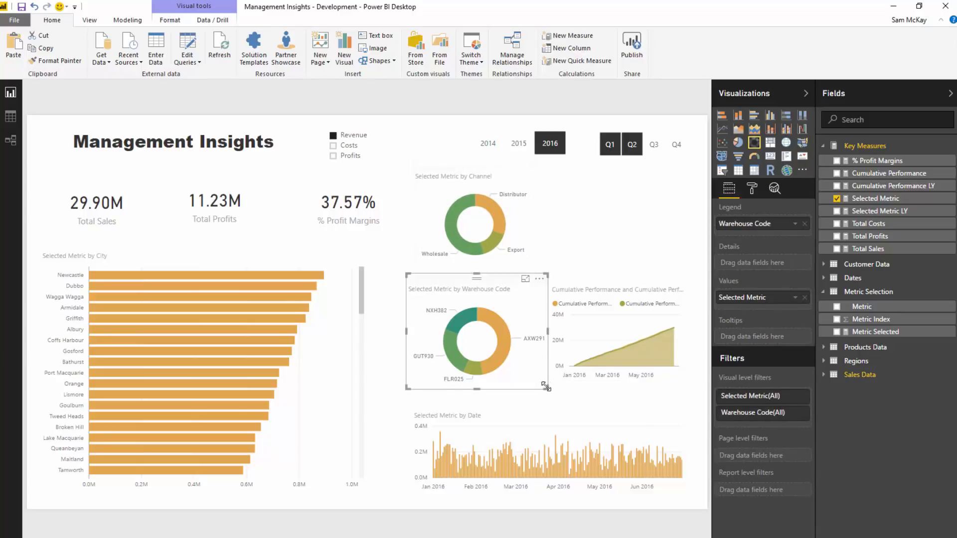
left_click_drag(548, 391, 544, 384)
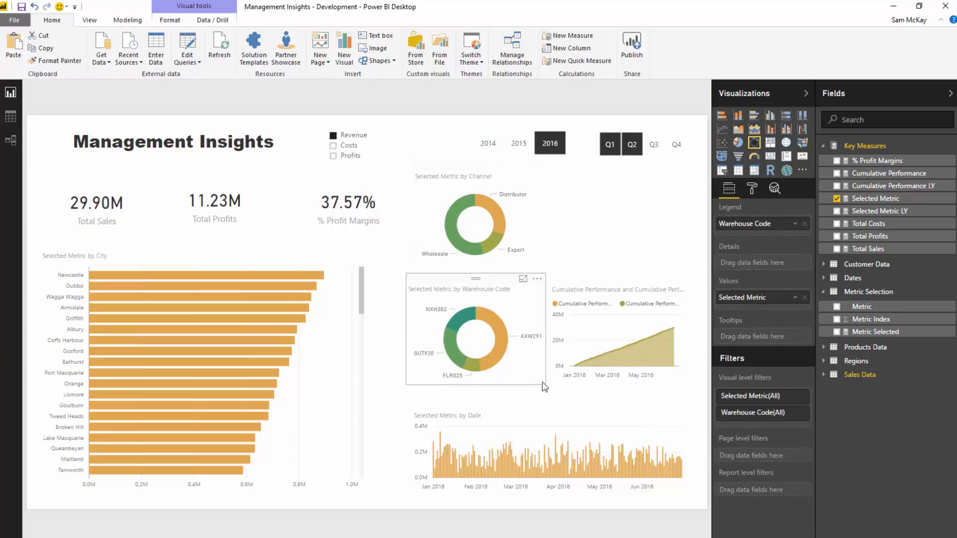
left_click(484, 189)
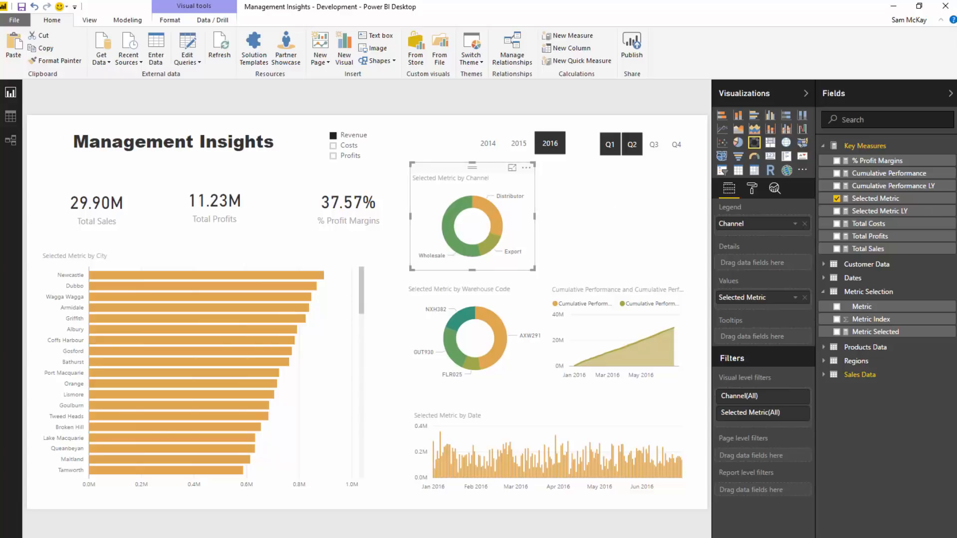
left_click(541, 232)
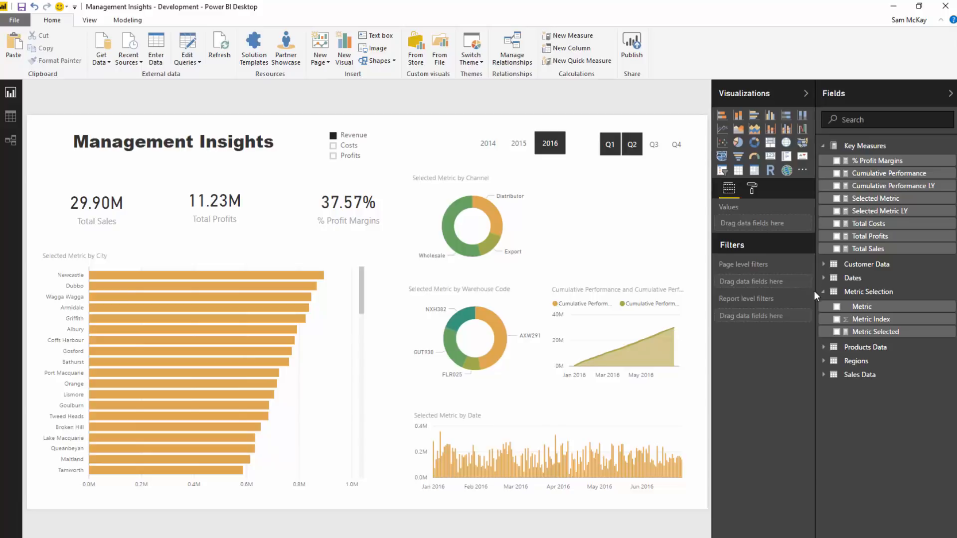
Step: Add a stacked bar chart of Selected Metric by Product Name in the space beside the Channel donut
left_click(823, 347)
left_click_drag(870, 375, 603, 202)
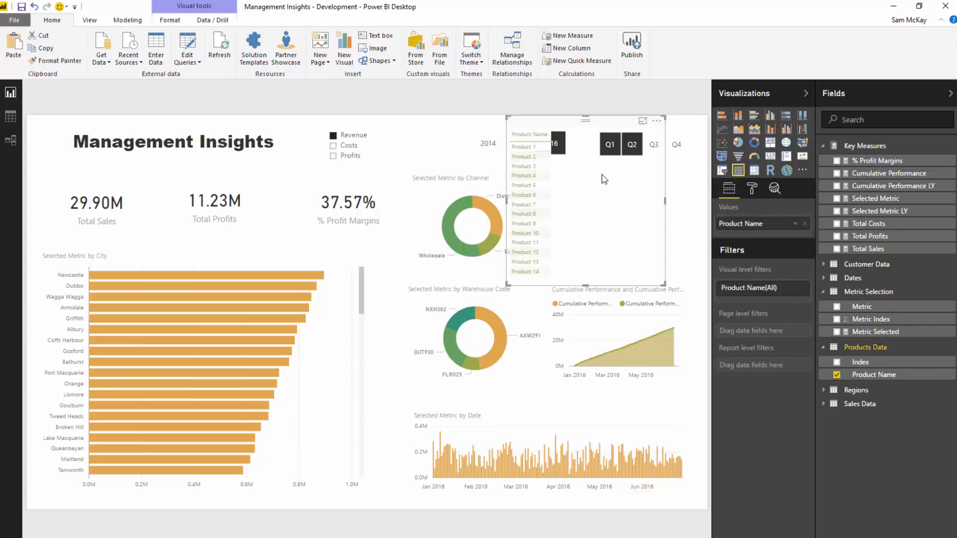
left_click_drag(876, 198, 758, 238)
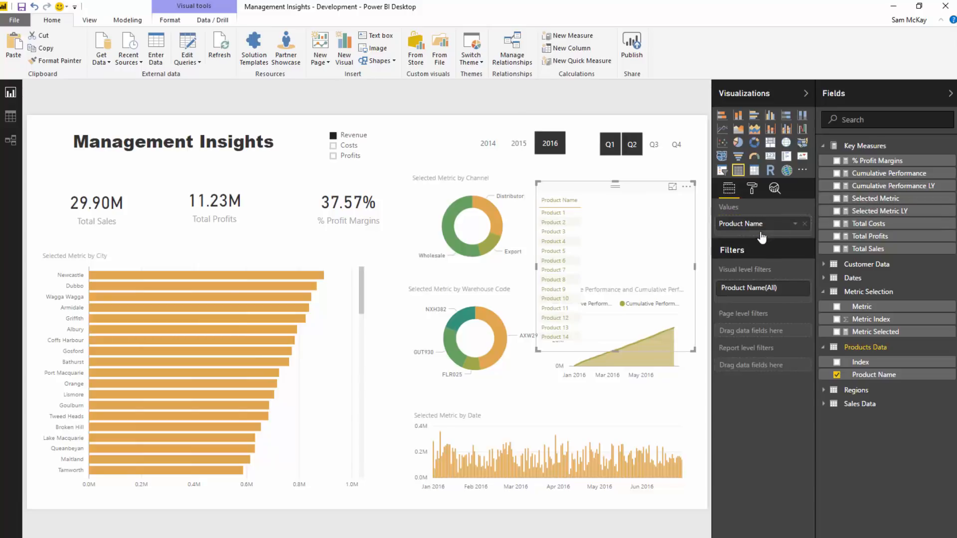
left_click(722, 115)
Step: Sort the product bar chart by Product Name
left_click(687, 186)
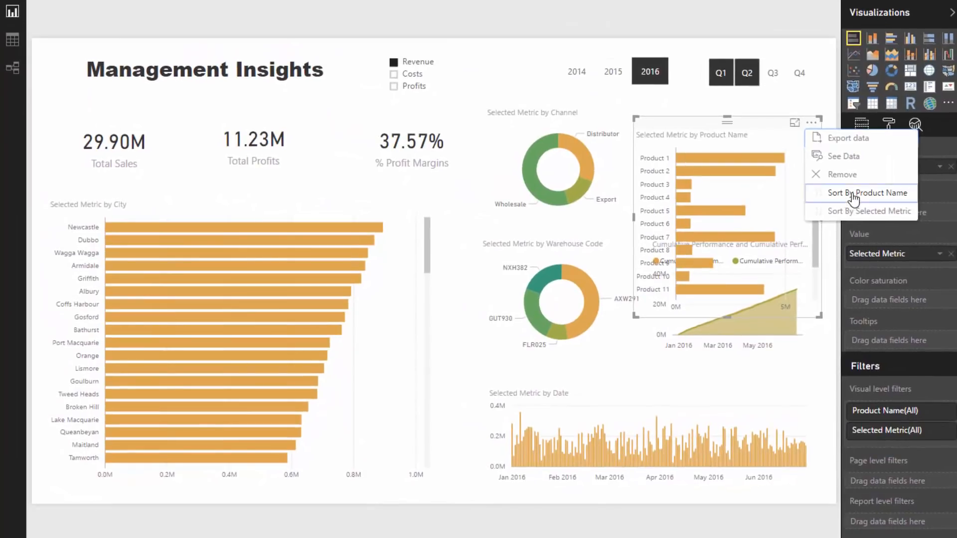
left_click(854, 195)
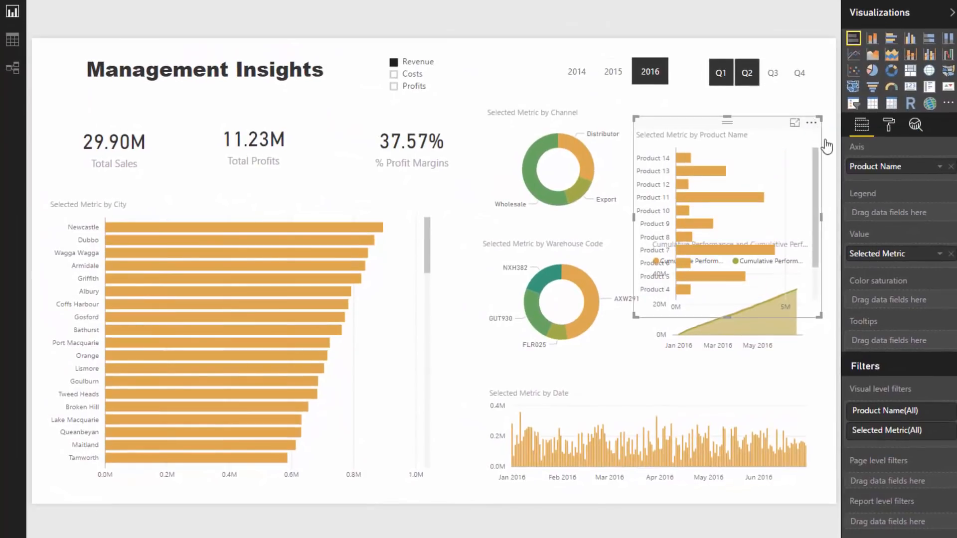
left_click(812, 123)
Step: Shrink the product bar chart to fit above the cumulative chart and sort it by Selected Metric
left_click_drag(635, 315, 647, 218)
left_click_drag(721, 117, 711, 104)
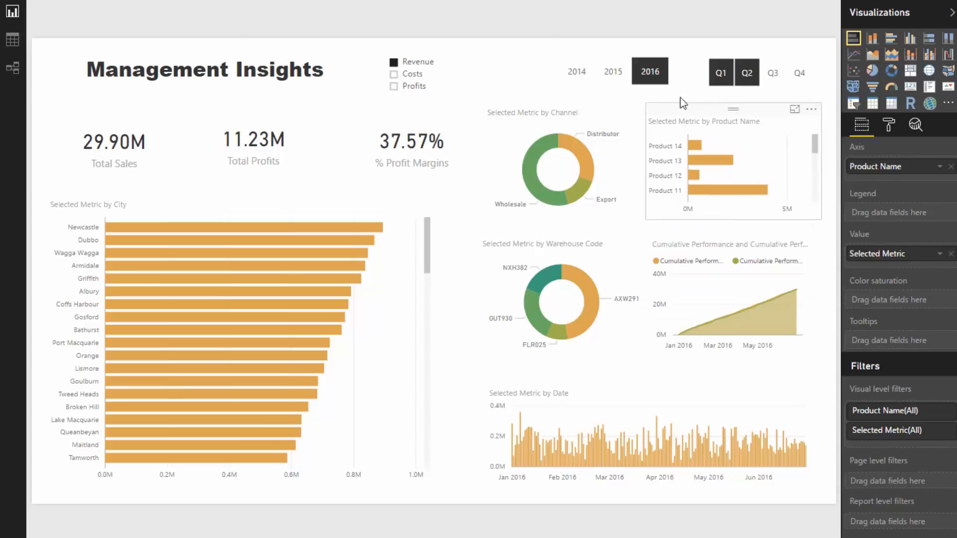
left_click(682, 97)
left_click(811, 109)
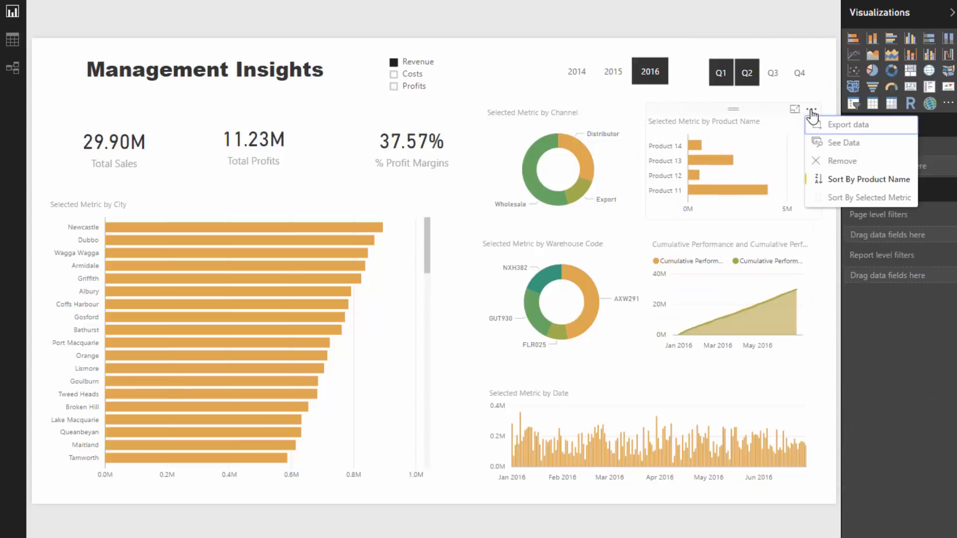
left_click(861, 198)
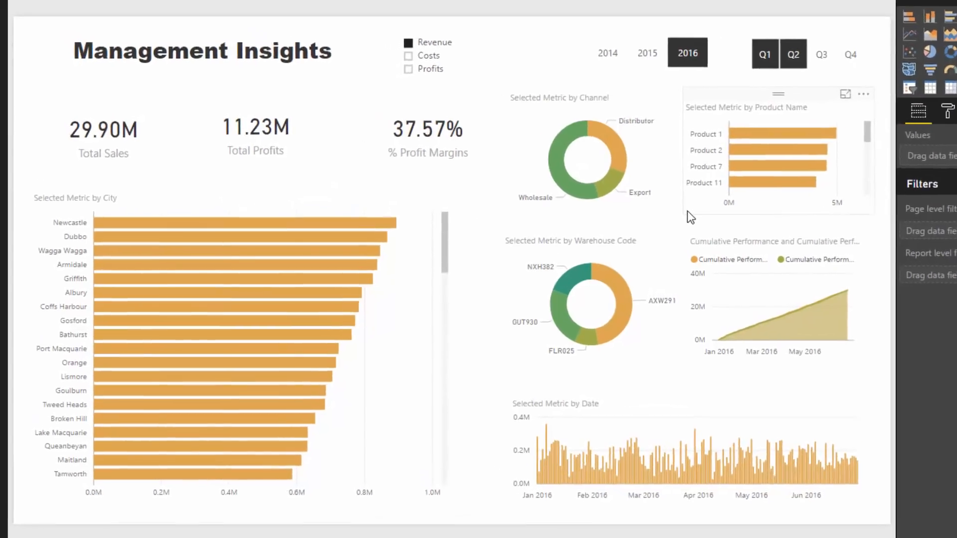
Step: Make the product bar chart slightly taller, move it up a little and align the Channel donut with it
left_click(650, 216)
mouse_move(647, 220)
left_mouse_down()
mouse_move(668, 241)
mouse_move(653, 233)
left_mouse_up()
left_click_drag(743, 231, 742, 223)
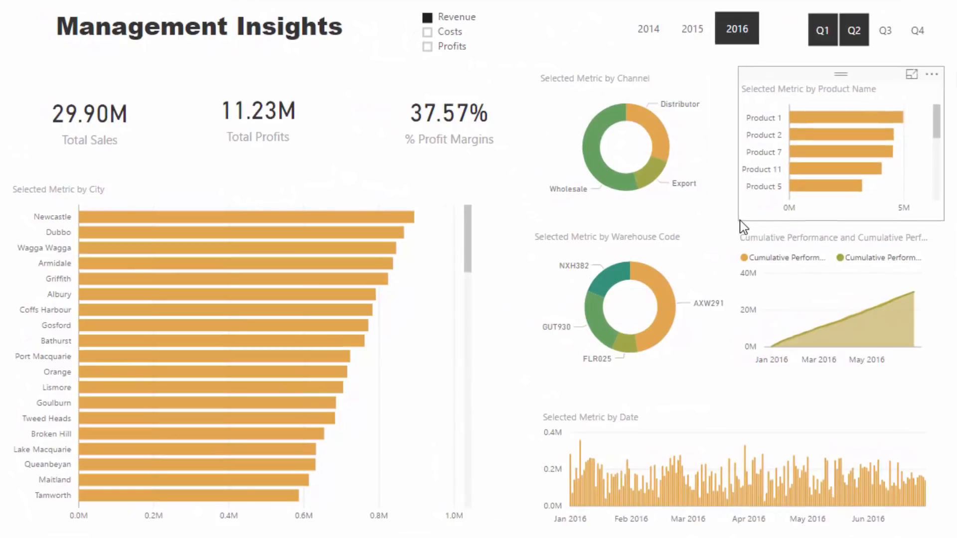
left_click_drag(690, 170, 690, 173)
left_click_drag(818, 77, 814, 66)
left_click_drag(655, 81, 654, 66)
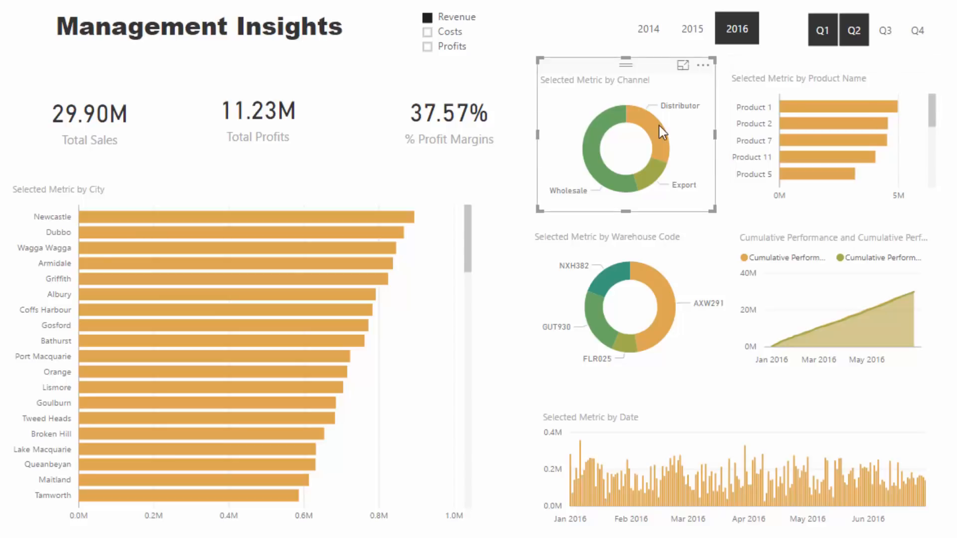
Step: Switch the metric slicer to Costs and on to Profits to check how the visuals respond
left_click(434, 32)
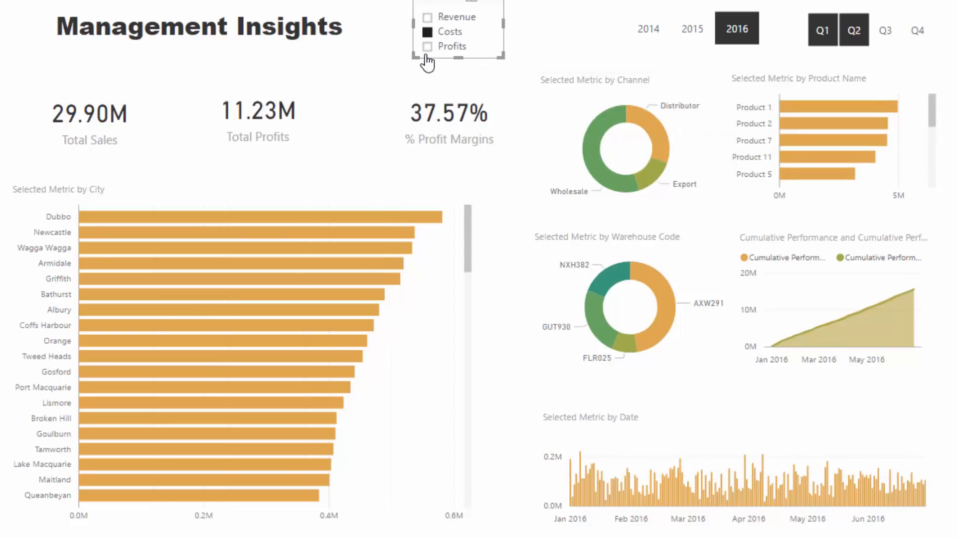
left_click(432, 47)
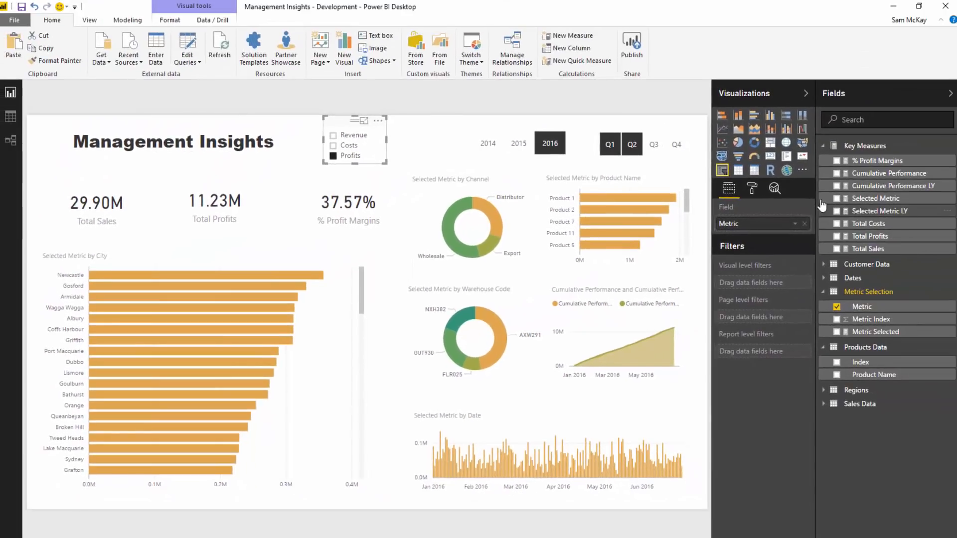
Step: Create a new measure in the Key Measures table named Top 7 Products
left_click(824, 210)
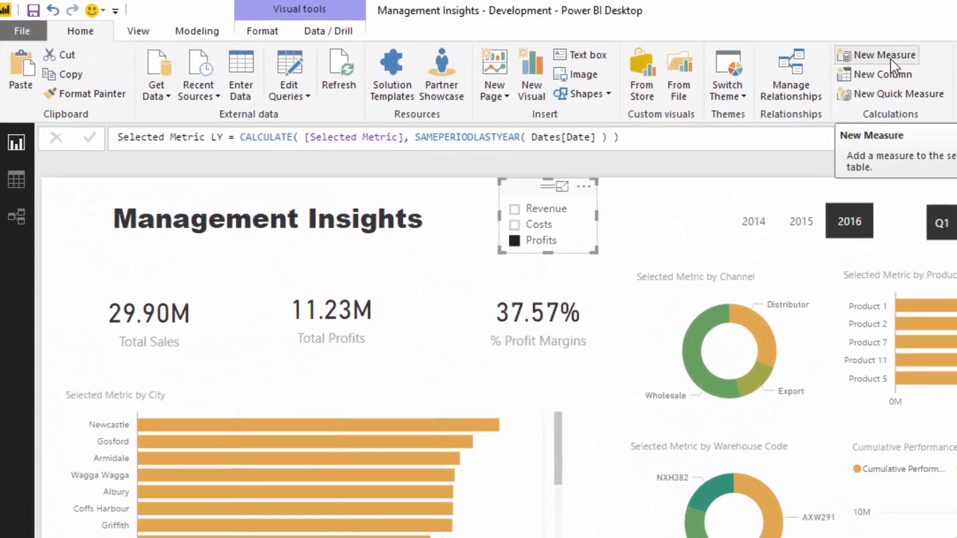
left_click(891, 58)
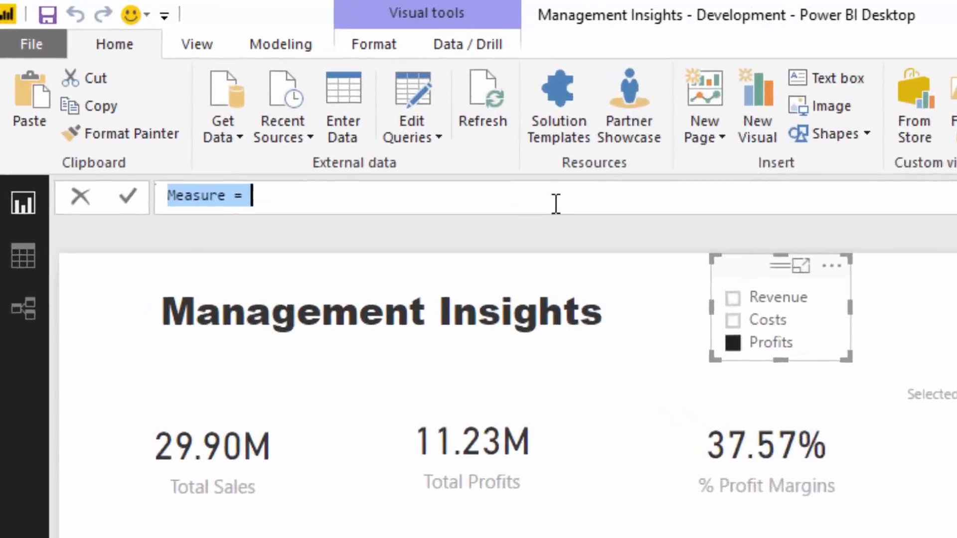
type("Top")
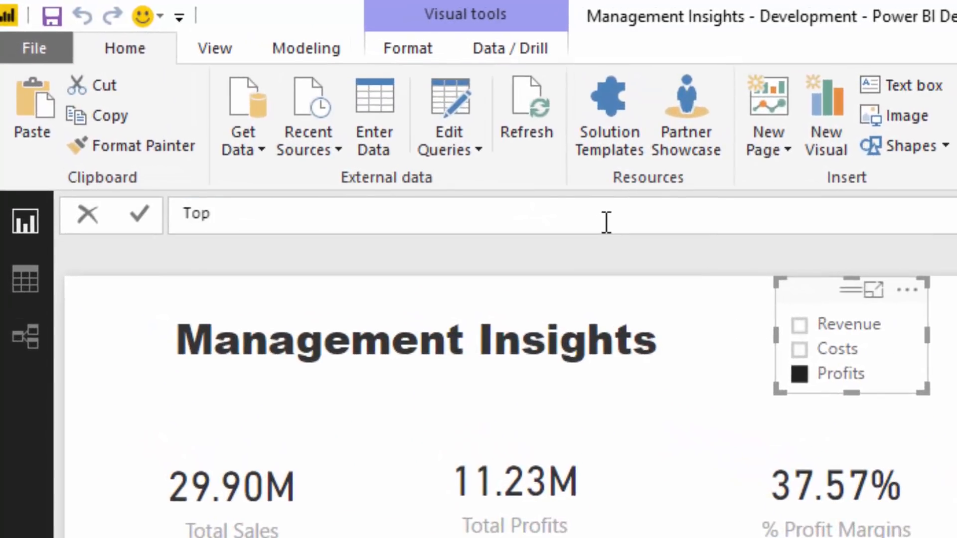
type(" 7 Product")
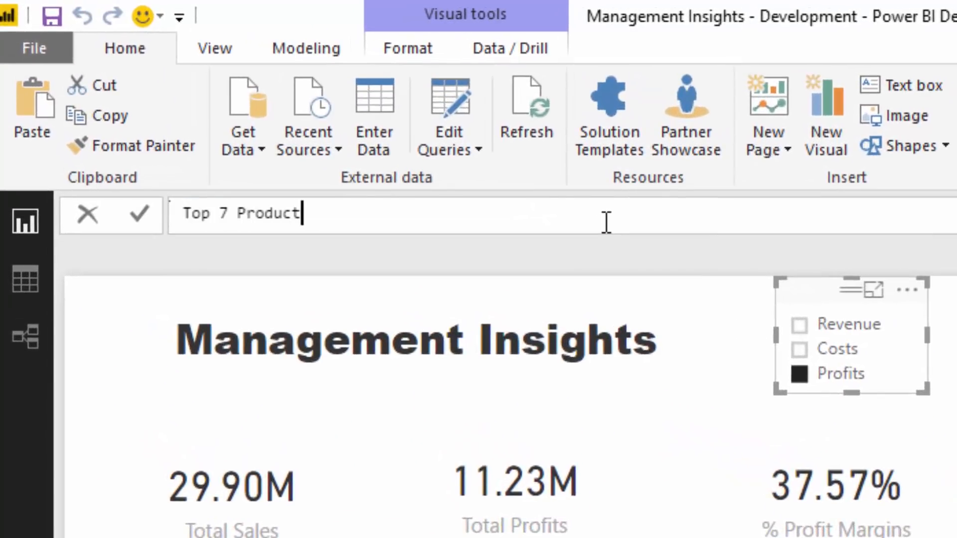
type("s =")
key("shift+Return")
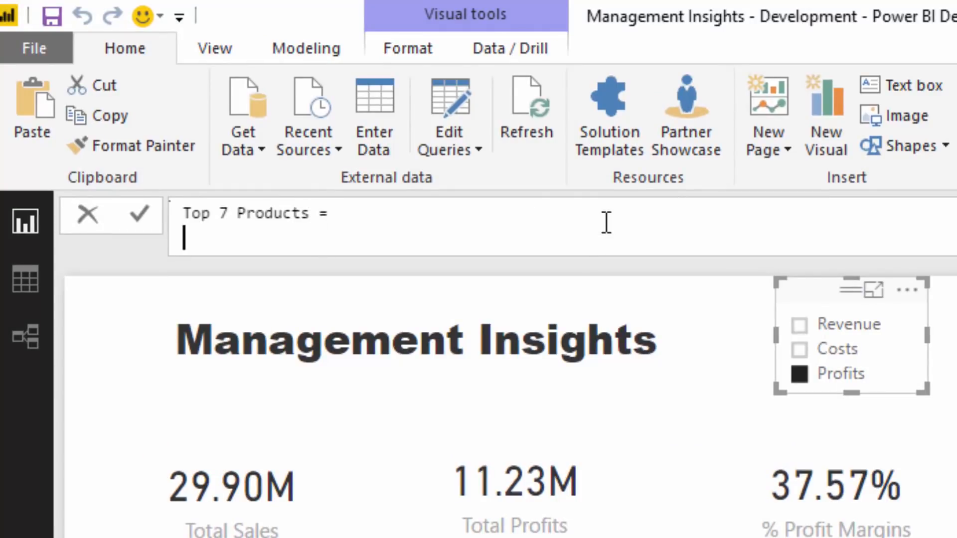
Step: Define a RankingDimension variable in the measure as VALUES( 'Products Data'[Product Name] )
type("VAR")
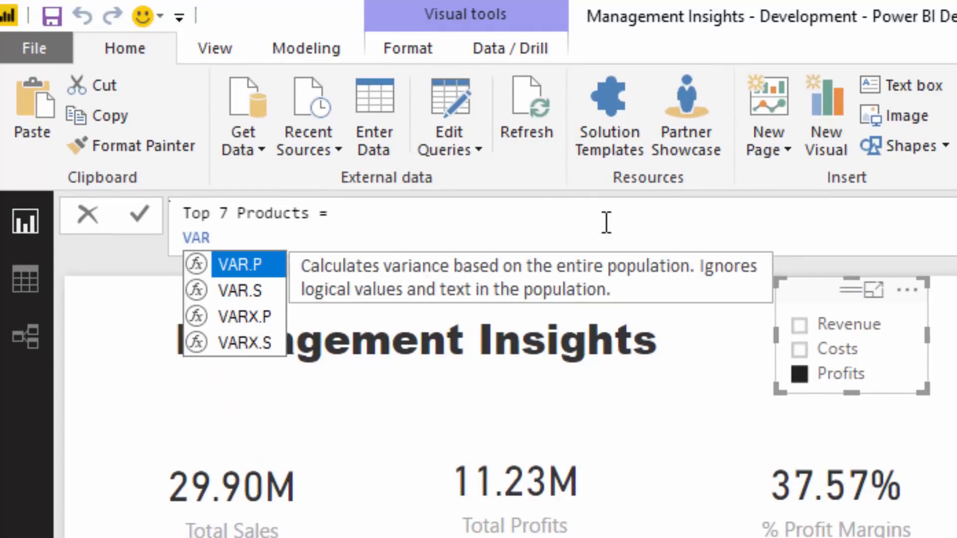
key("shift+Return")
key("Tab")
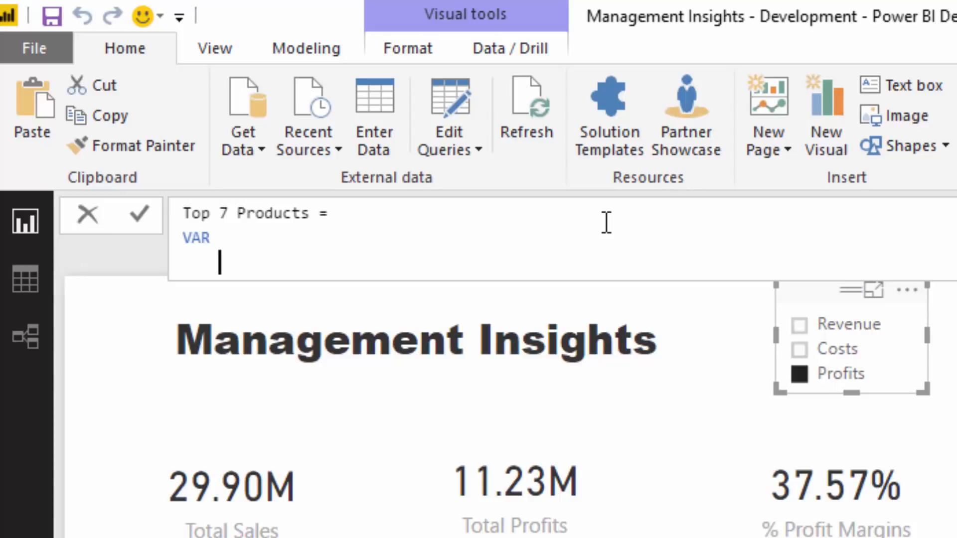
type("Rank")
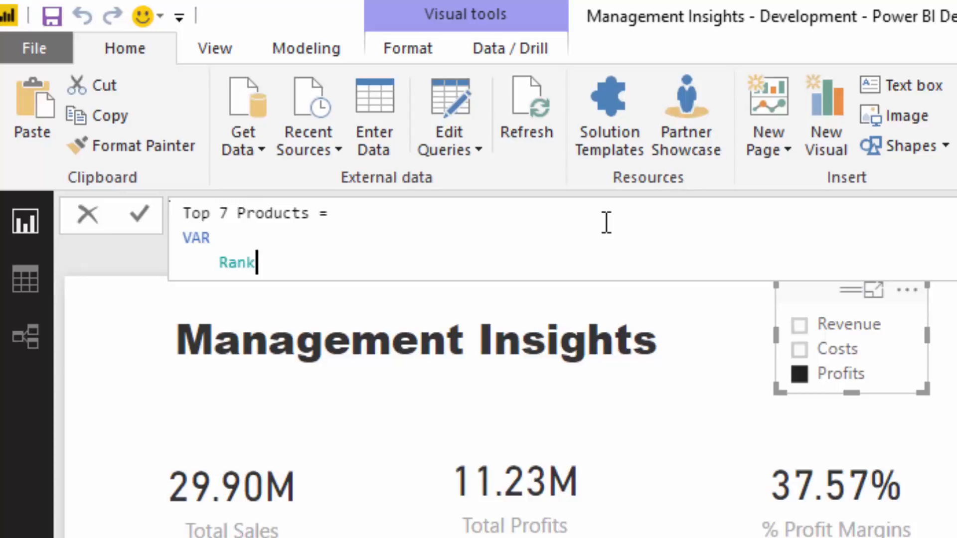
type("ingDimen")
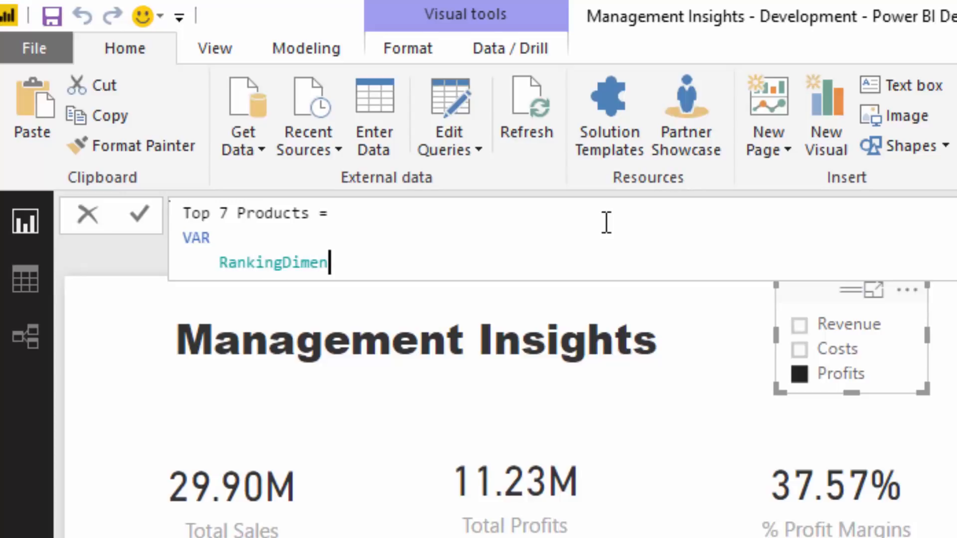
type("sion = VALUES(")
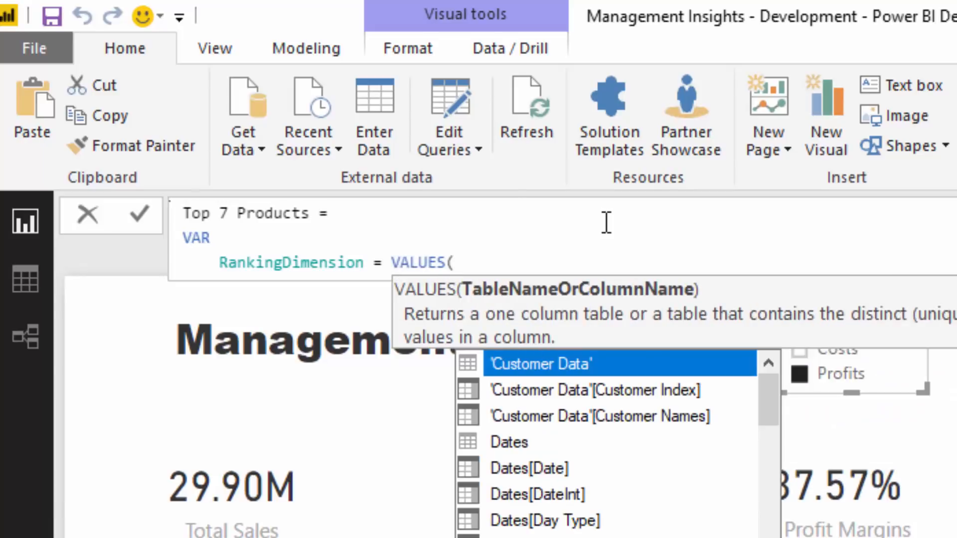
type(" Pro")
key("Down")
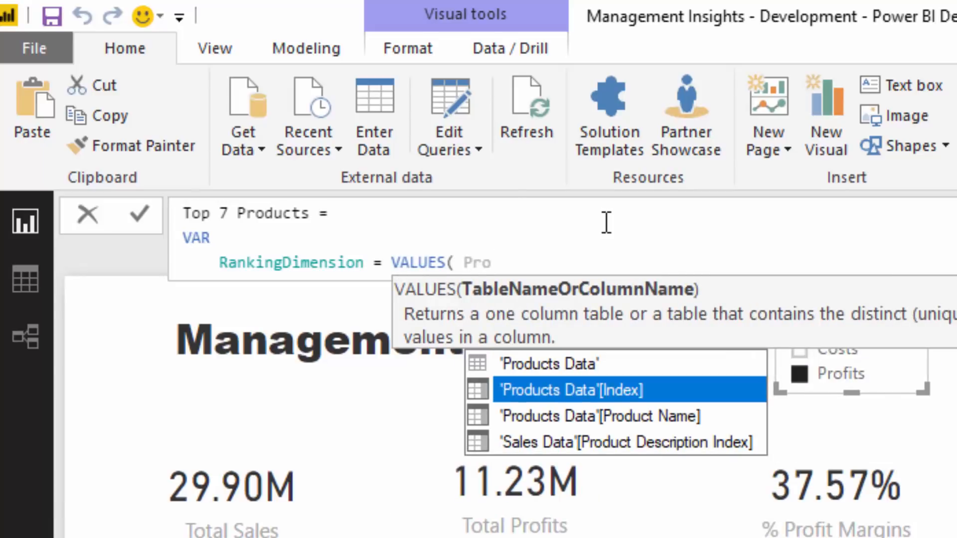
key("Down")
key("Tab")
type(")")
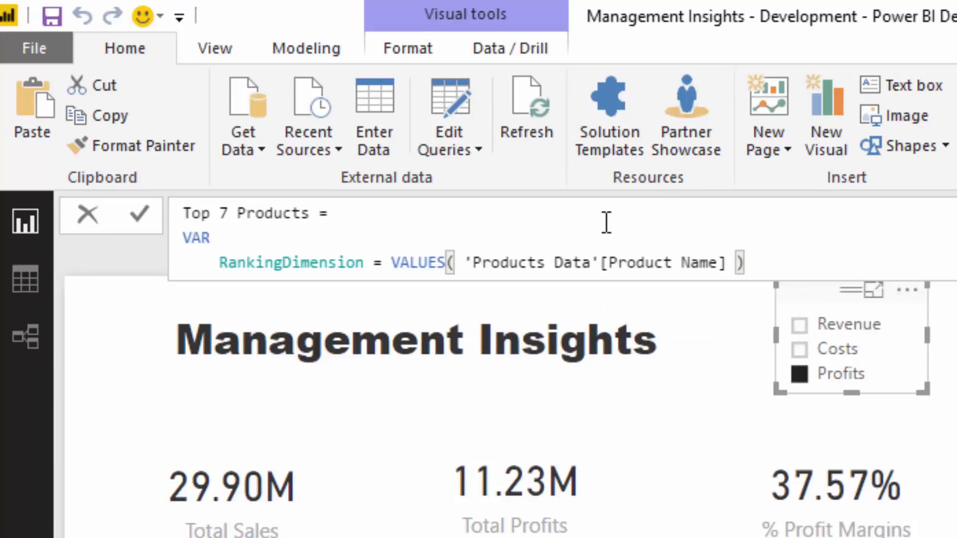
Step: Add a second variable to the measure, RankingSelect, with the value 7
key("shift+Return")
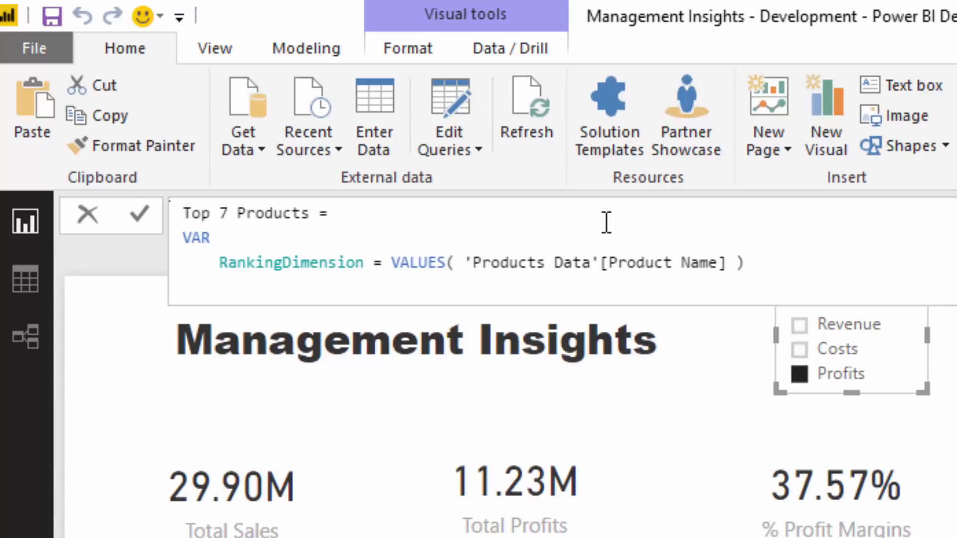
type("VAR")
key("shift+Return")
key("Tab")
type("Rank")
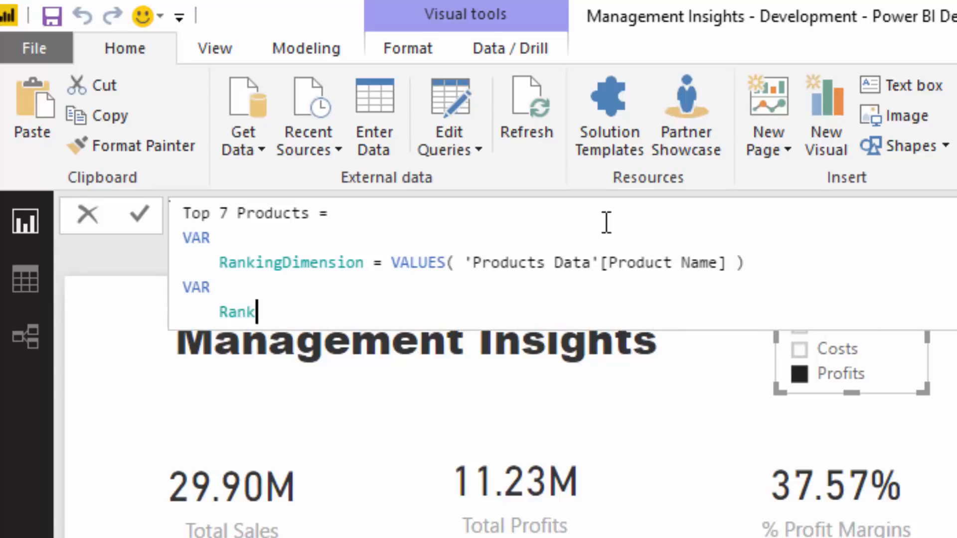
type("ingSelect = ")
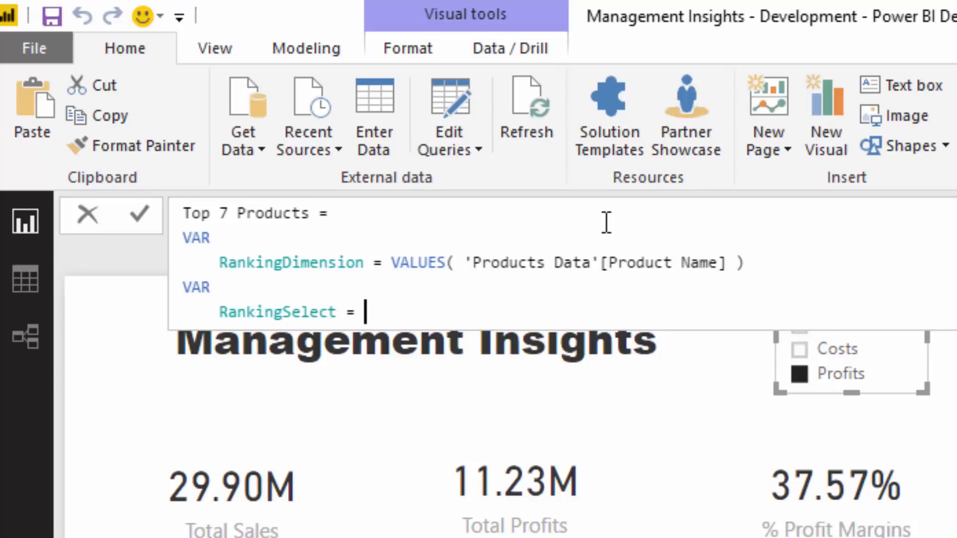
type("7")
Step: Add the RETURN section to the Top 7 Products measure and begin its expression with CALCULATE
key("Return")
type("RE")
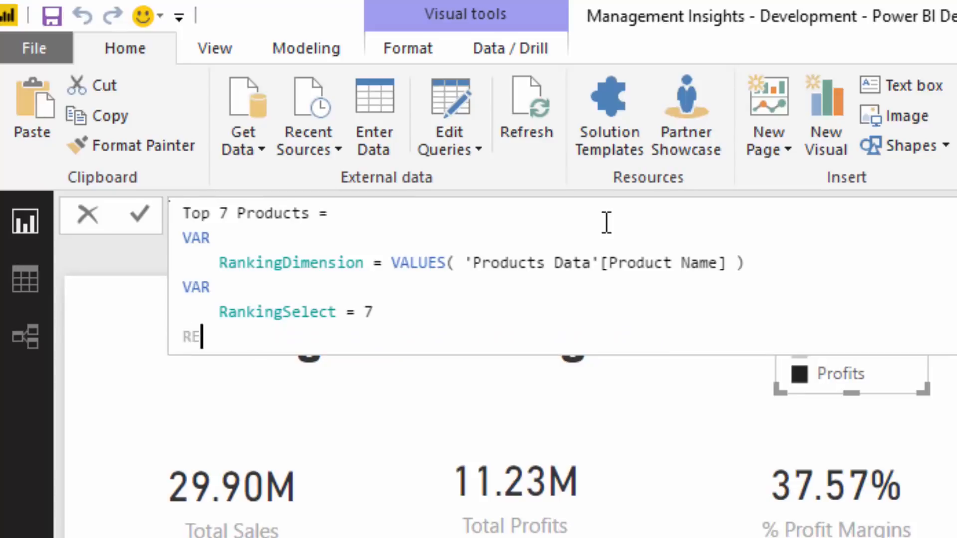
type("TURN")
key("Return")
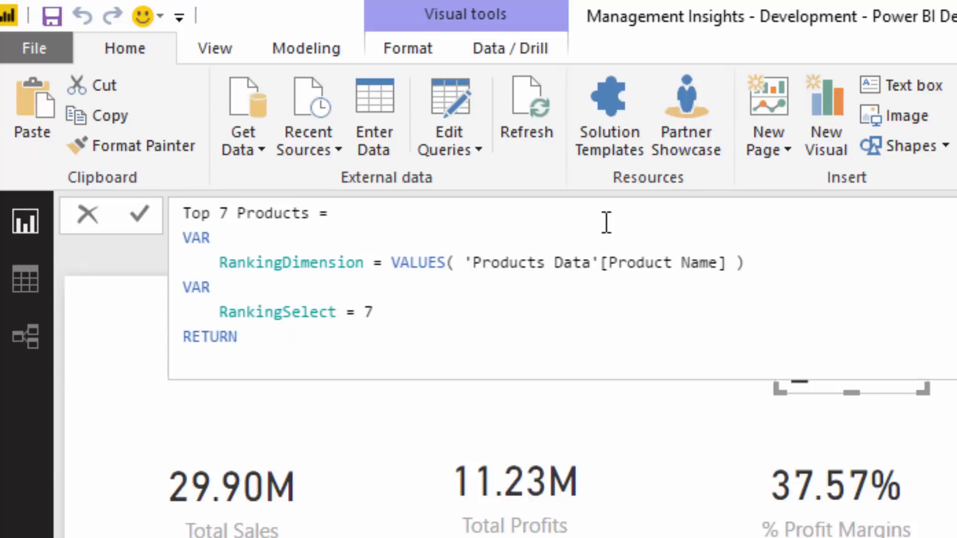
type("CALCULATE( ")
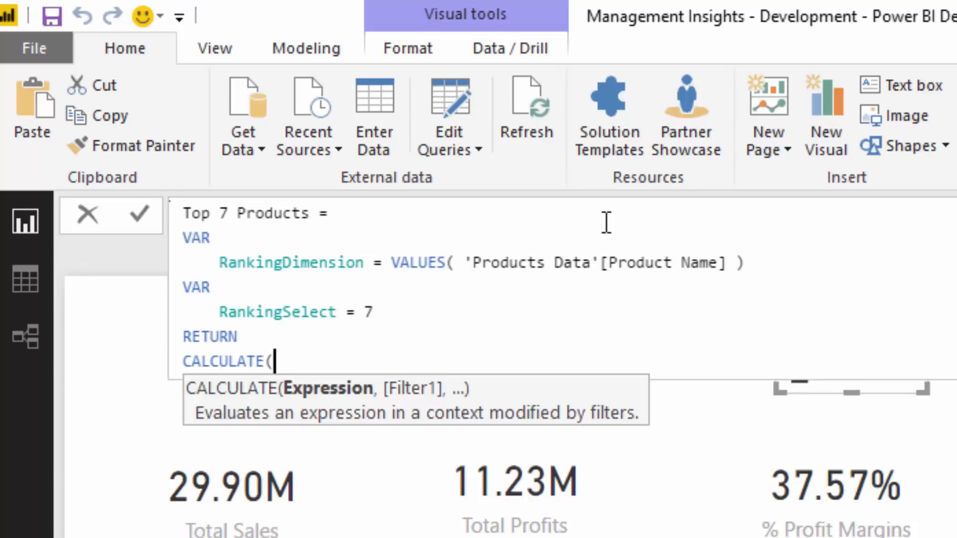
Step: Enter [Selected Metric] as the expression of CALCULATE in the Top 7 Products formula and start an indented line for its filter
type("Sel")
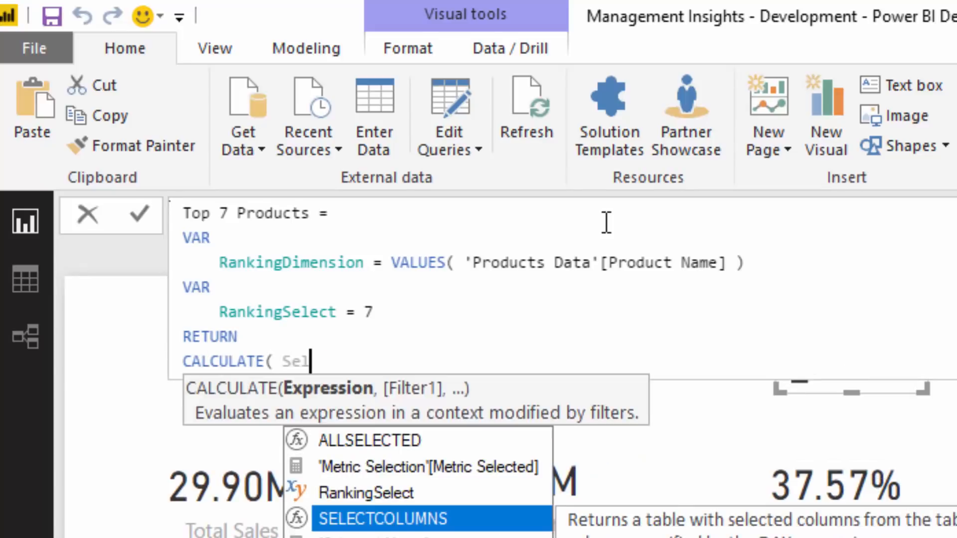
key("Down")
key("Tab")
type(",")
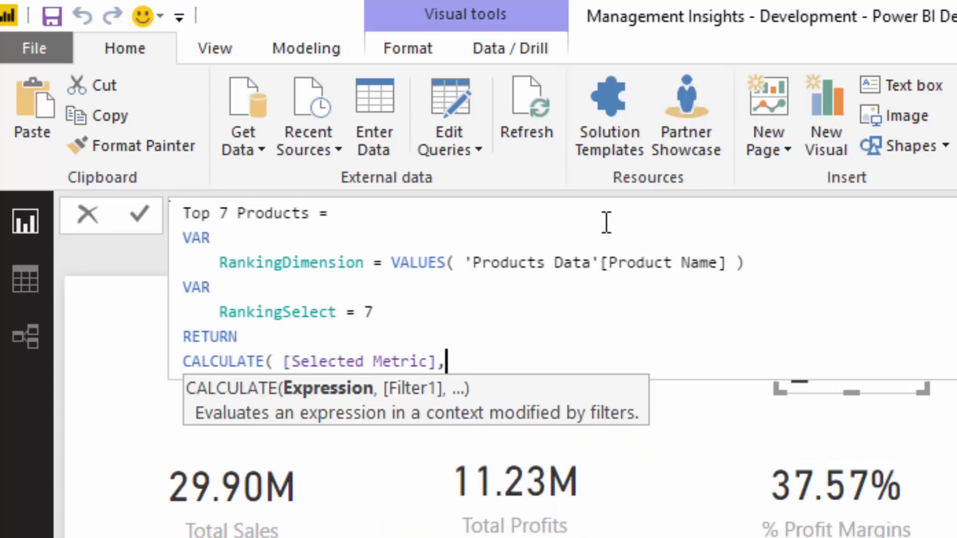
key("shift+Return")
key("Escape")
key("Tab")
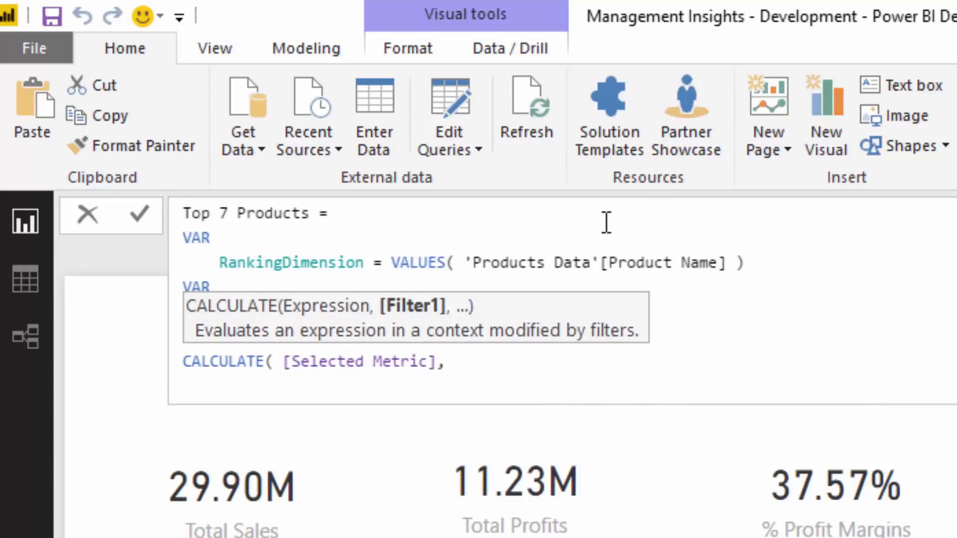
Step: Add a FILTER function over RankingDimension inside CALCULATE and start a further indented line for its condition
type("Fi")
key("Tab")
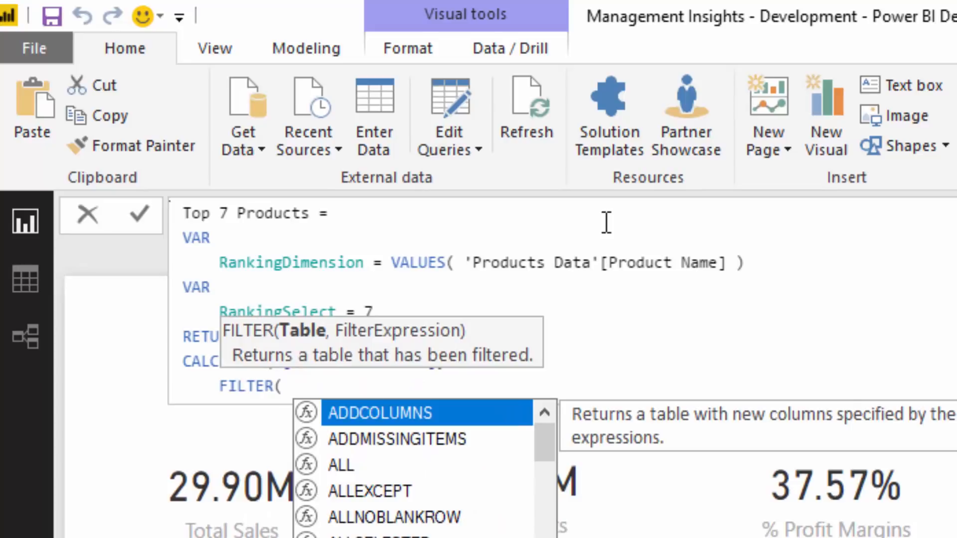
type("Rank")
key("Tab")
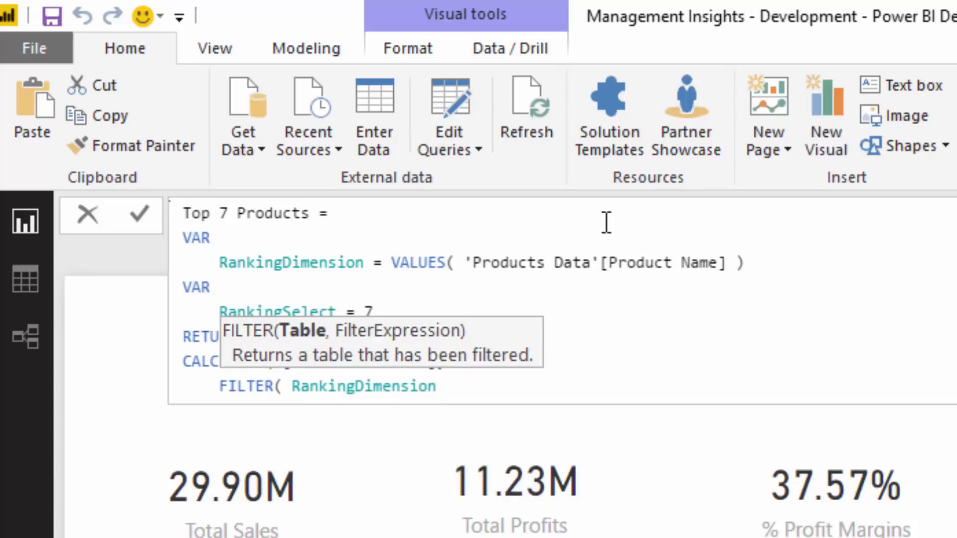
type(",")
key("shift+Return")
key("Tab")
key("Tab")
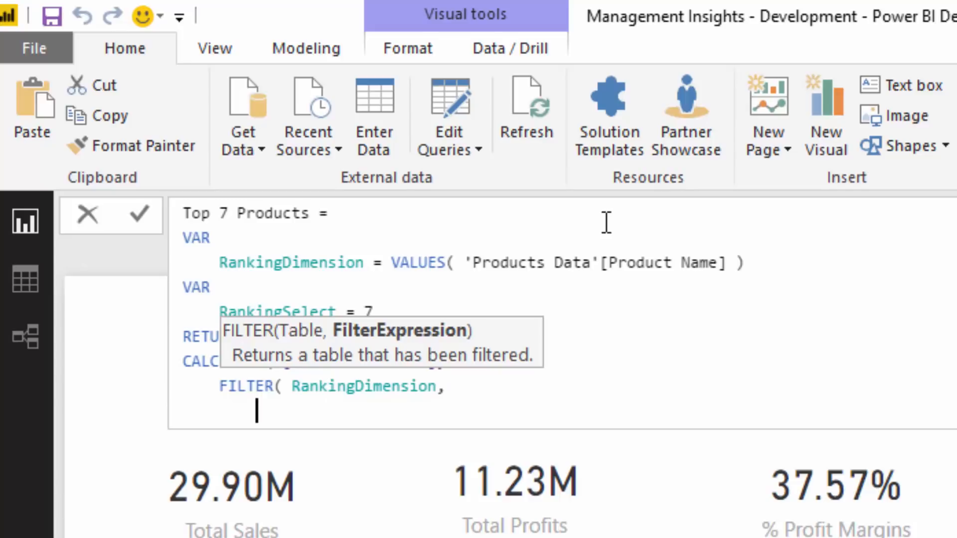
Step: Begin the filter condition with RANKX, using ALL( 'Products Data' ) as the table to rank over
type("RANK")
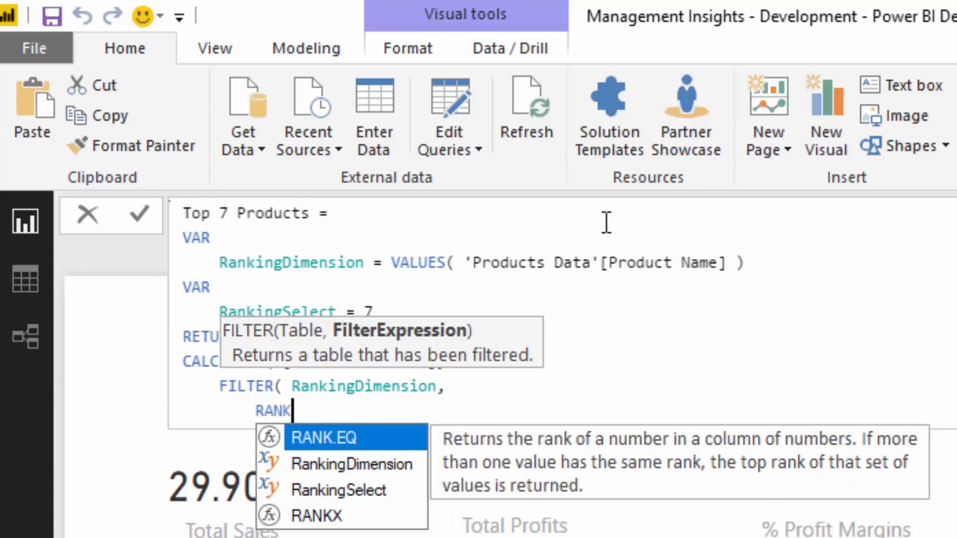
key("Down")
key("Down")
key("Down")
key("Tab")
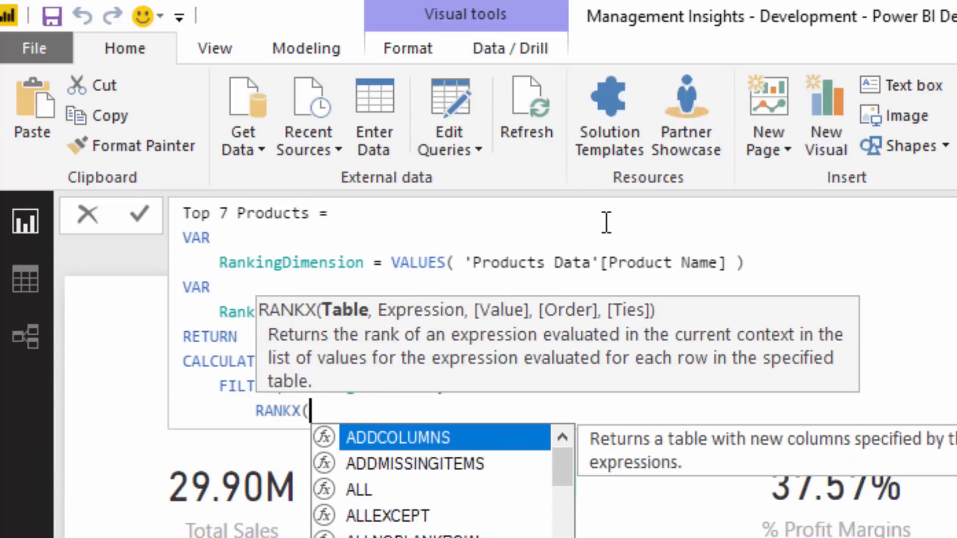
type("ALL")
key("Tab")
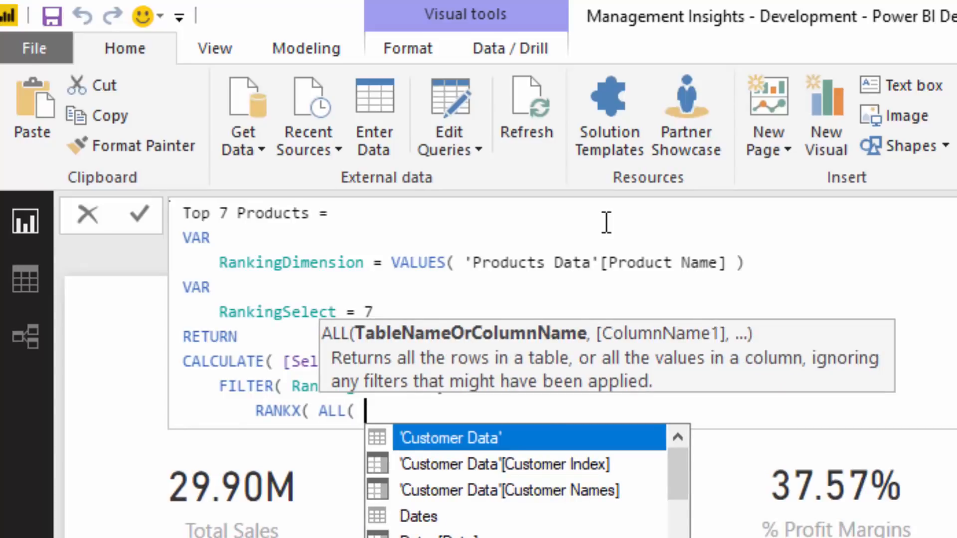
type("Pr")
key("Down")
key("Down")
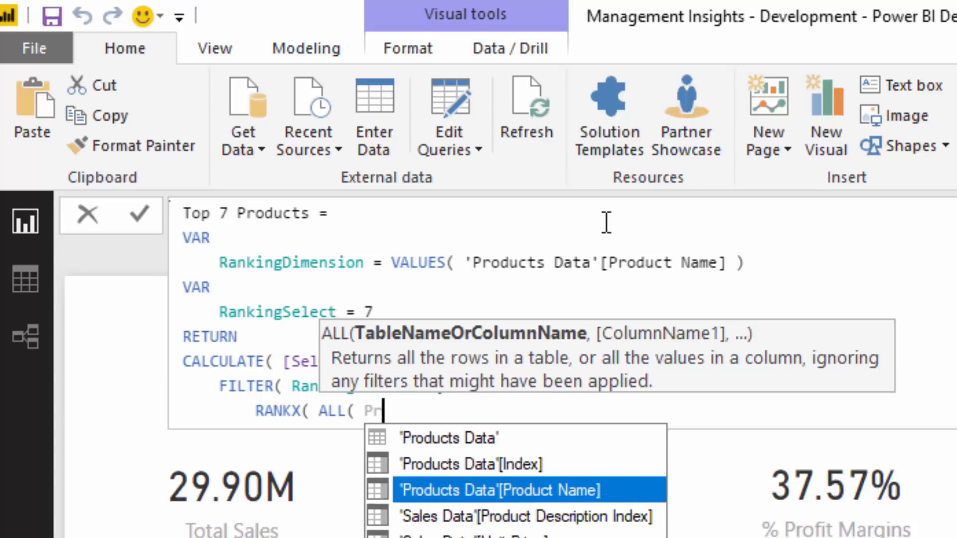
key("Up")
key("Up")
key("Tab")
type(")")
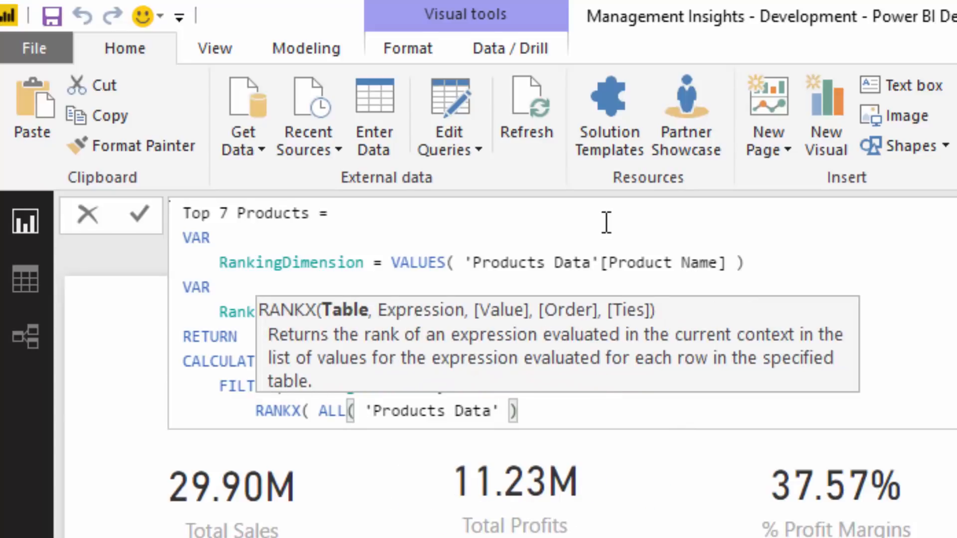
type("), ")
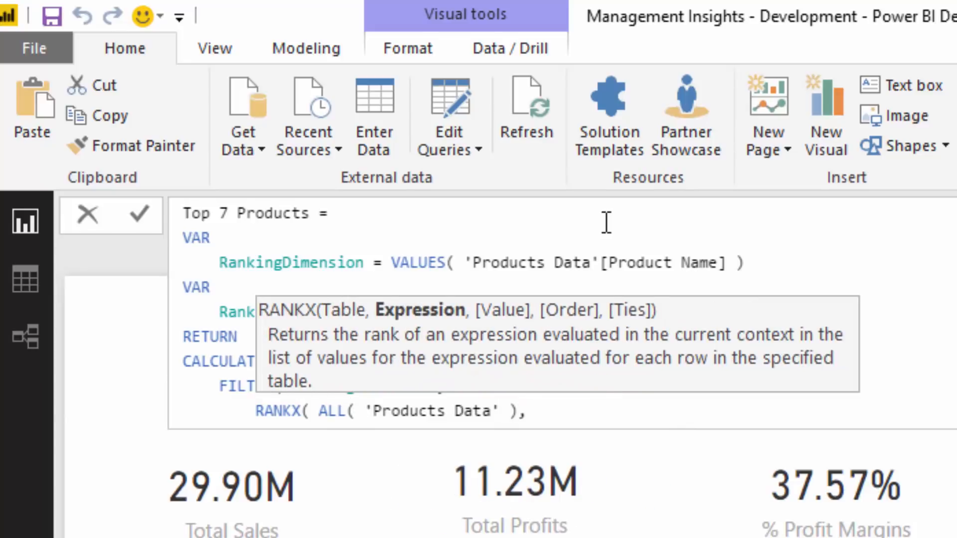
Step: Rank by [Selected Metric] in RANKX, leaving the value argument empty and setting the order to DESC
type("Sele")
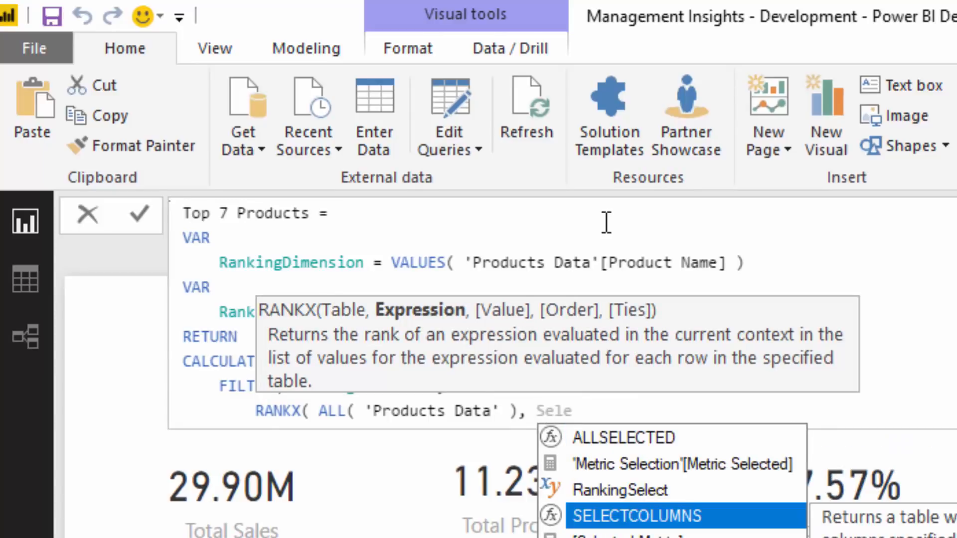
key("Escape")
key("Tab")
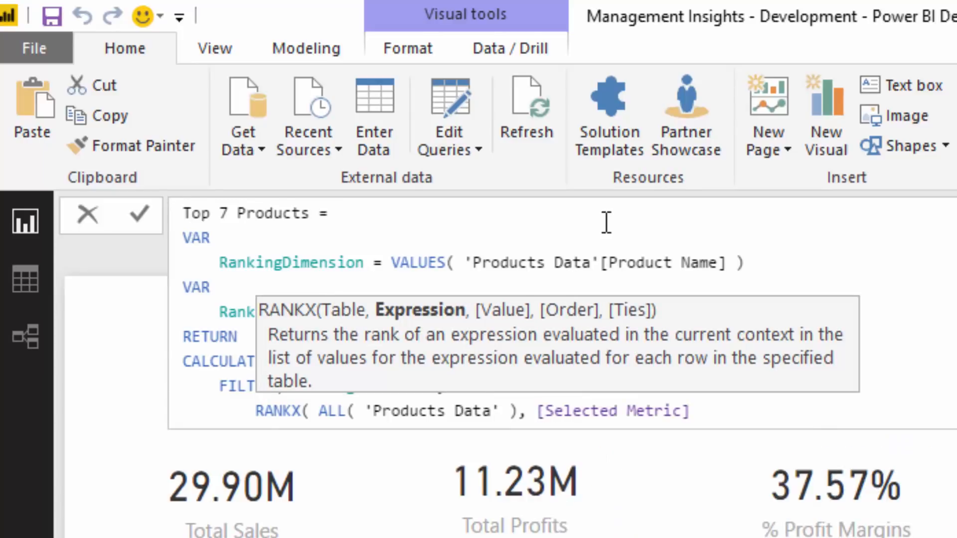
type(", ,")
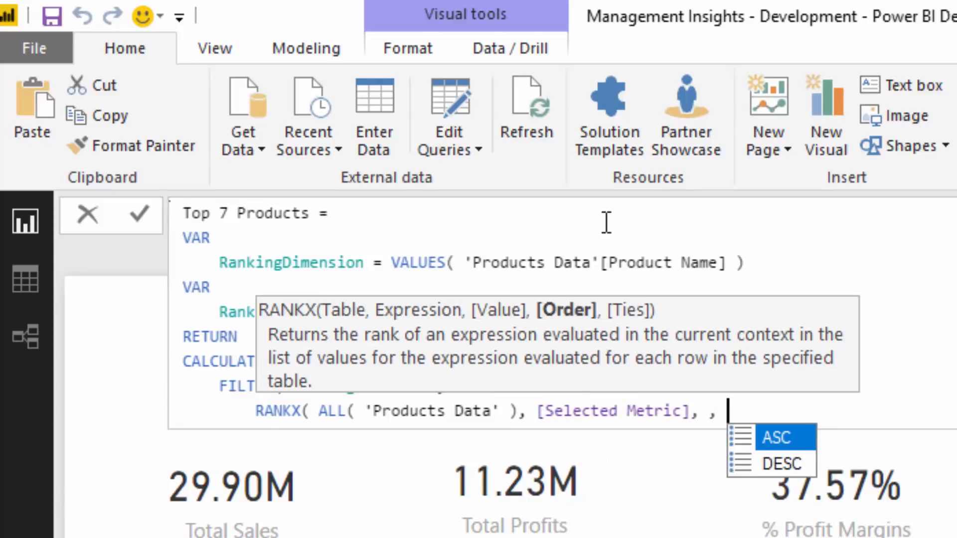
key("Down")
key("Tab")
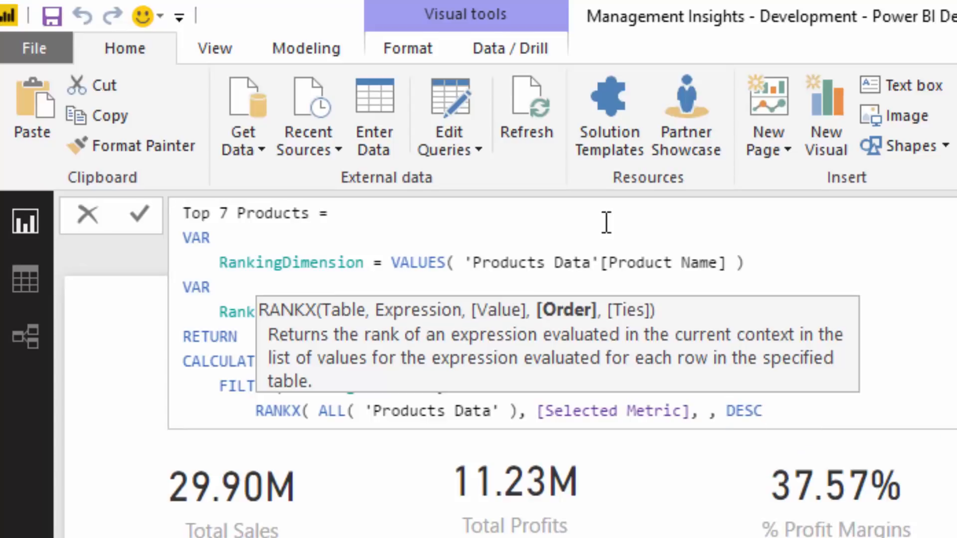
Step: Complete the condition by closing RANKX, comparing it as <= RankingSelect, and closing the FILTER and CALCULATE functions
type(") <")
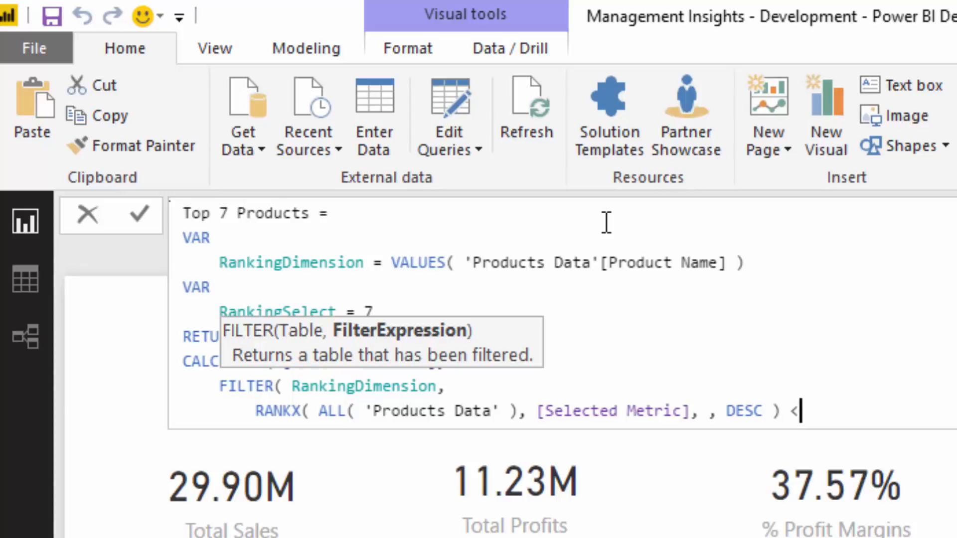
type("= Ran")
key("Down")
key("Down")
key("Down")
key("Down")
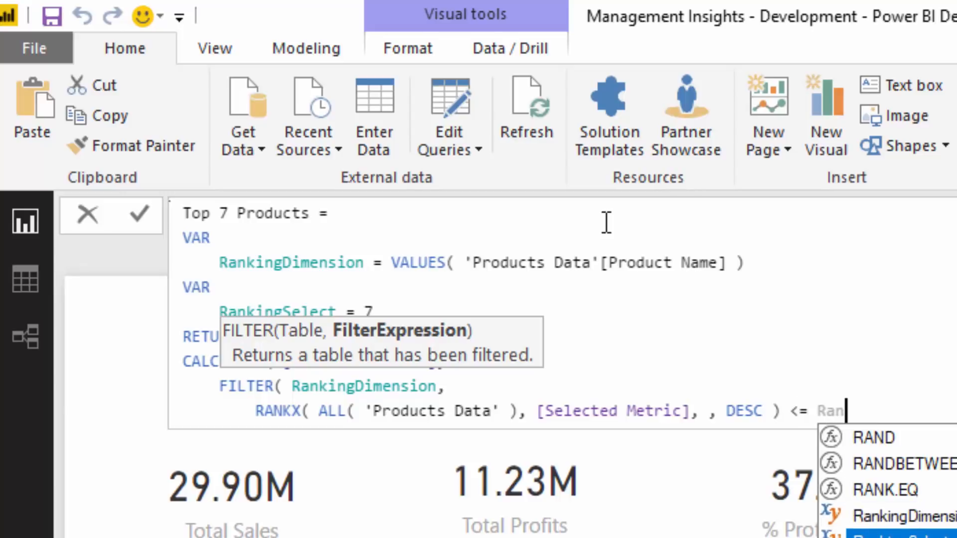
key("Tab")
type(") )")
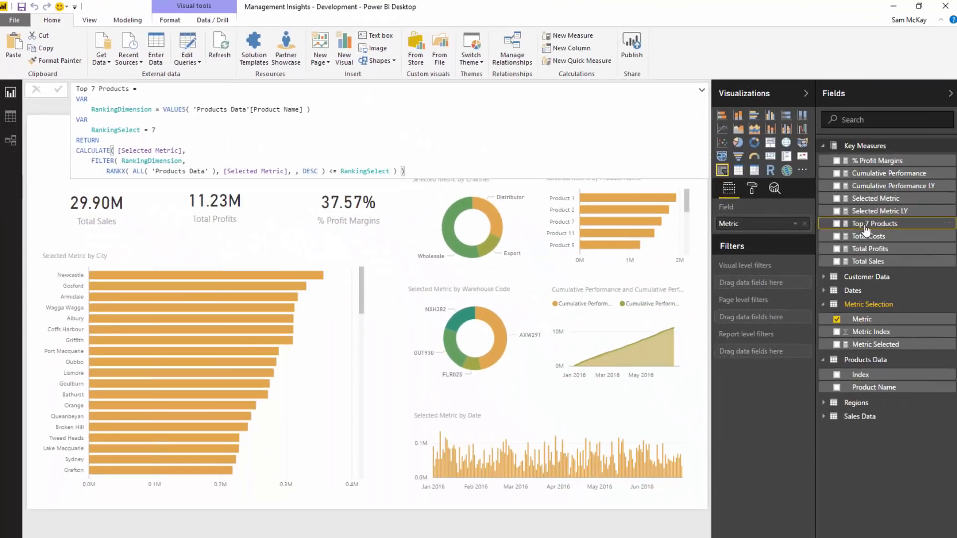
Step: Replace the value of the product bar chart with the Top 7 Products measure and sort the chart by that measure
left_click(628, 189)
left_click_drag(868, 227, 770, 302)
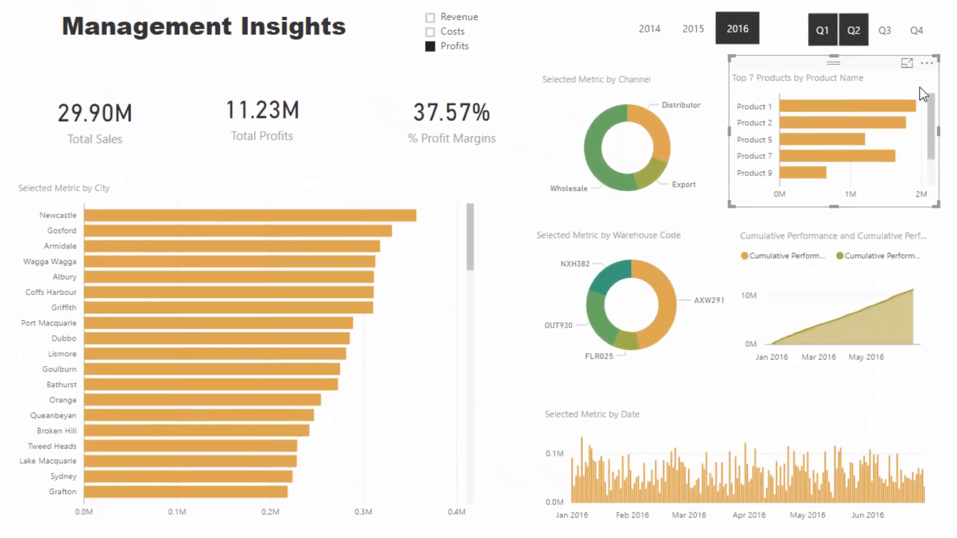
left_click(927, 63)
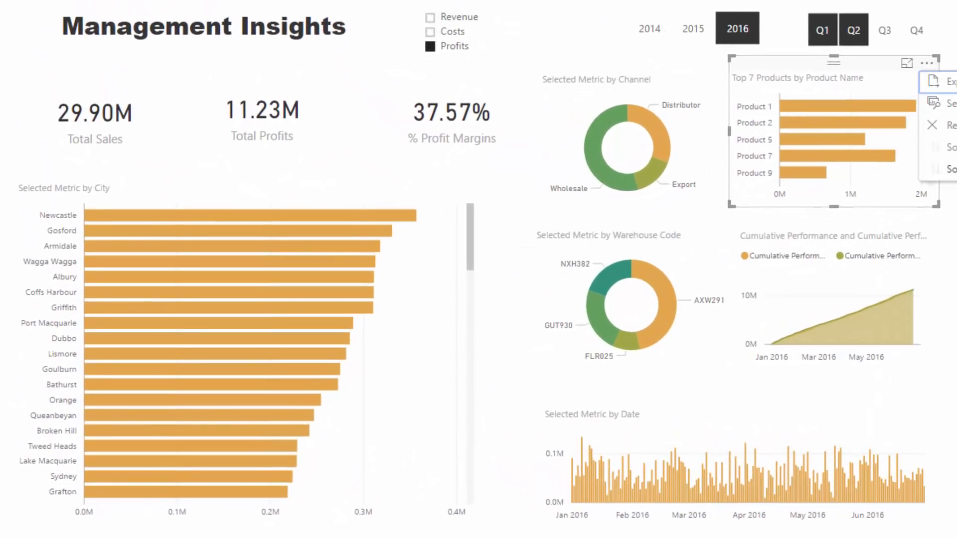
left_click(937, 169)
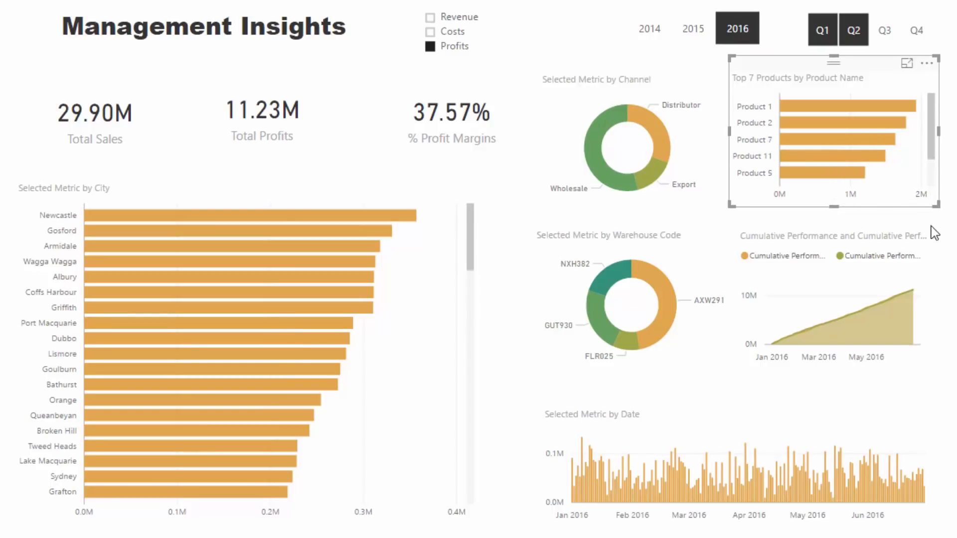
Step: Enlarge the Top 7 Products chart to fit all its bars and check it with the metric slicer on Revenue, Costs and Profits
mouse_move(931, 226)
left_mouse_down()
mouse_move(933, 249)
mouse_move(932, 230)
left_mouse_up()
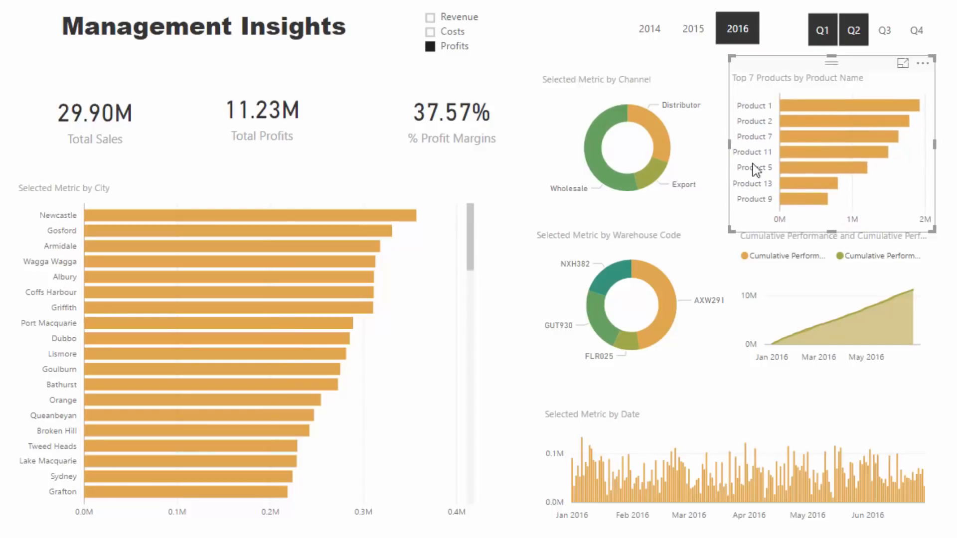
left_click(429, 31)
left_click(432, 19)
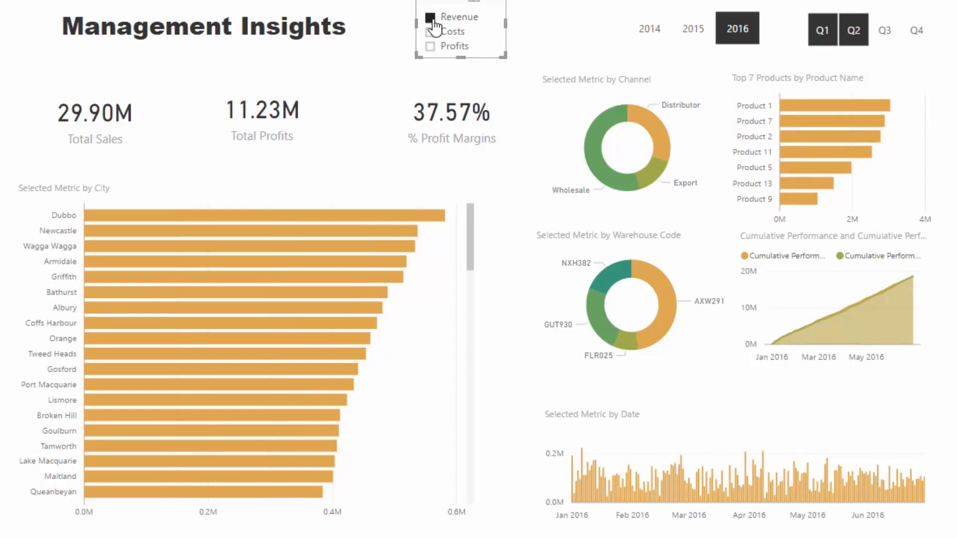
left_click(431, 32)
left_click(430, 46)
Step: Shrink the Top 7 Products by Product Name chart slightly so it ends above the Cumulative Performance chart
left_click(734, 61)
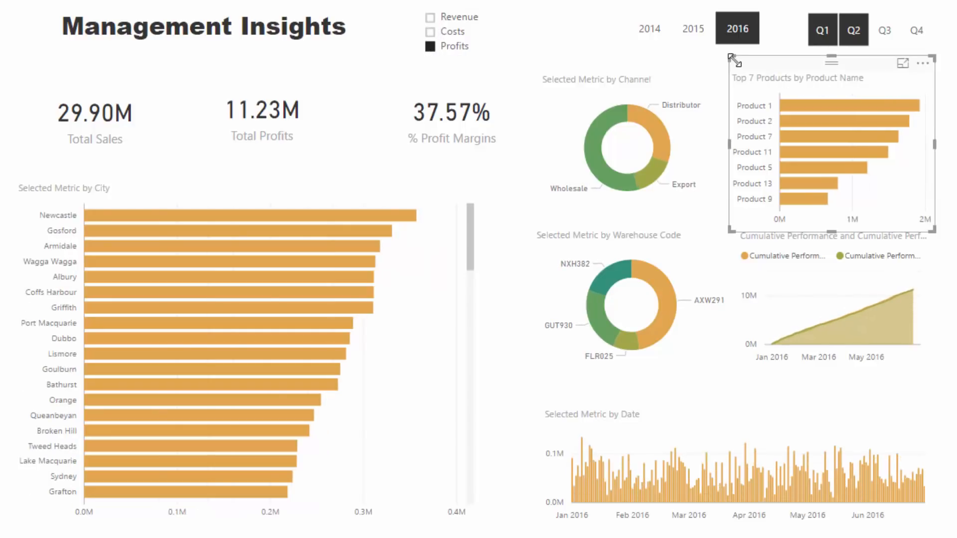
left_click_drag(733, 58, 742, 62)
mouse_move(740, 231)
left_mouse_down()
mouse_move(747, 217)
mouse_move(734, 214)
left_mouse_up()
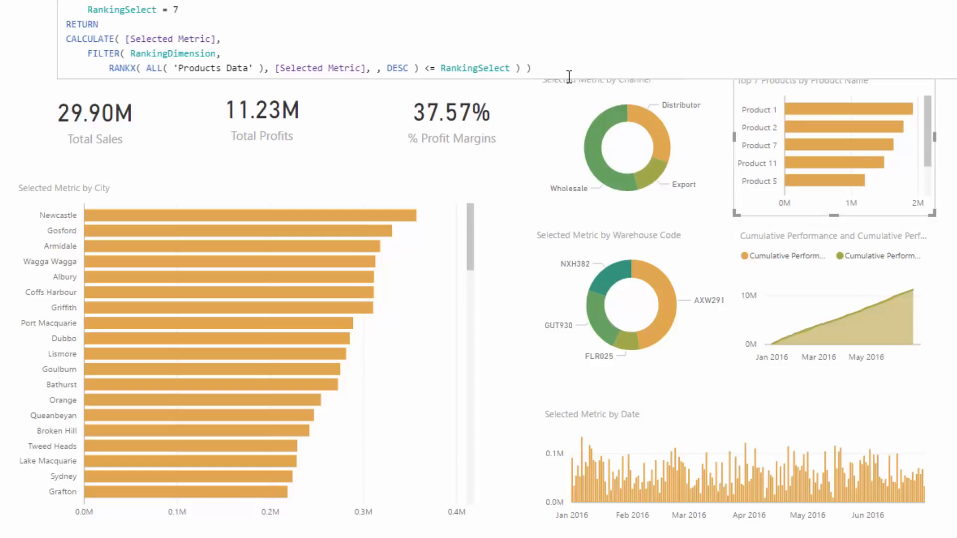
Step: Review the Top 7 Products formula from RETURN onward, covering [Selected Metric], RankingDimension and the RANKX condition, and collapse the formula bar
left_click_drag(564, 71, 53, 26)
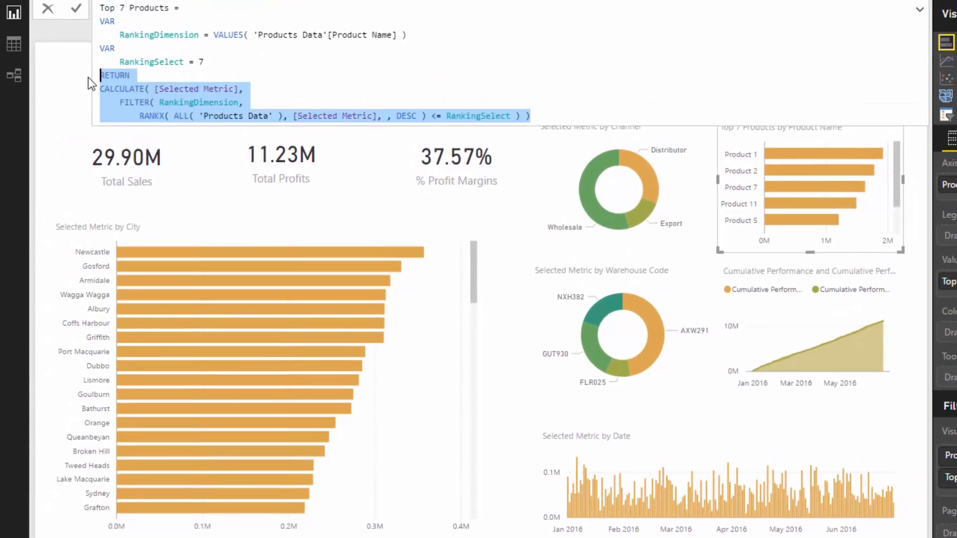
left_click(259, 88)
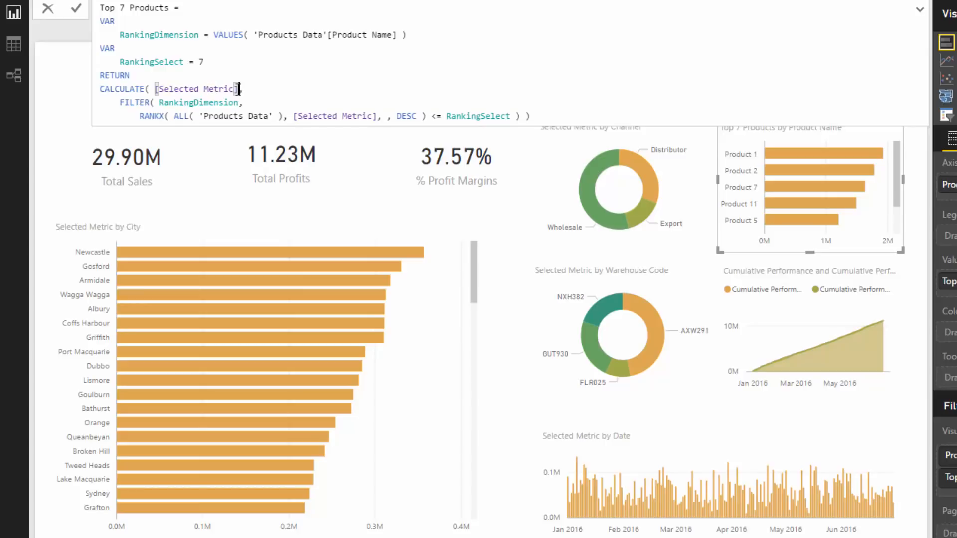
mouse_move(242, 88)
left_mouse_down()
mouse_move(155, 88)
mouse_move(241, 100)
left_mouse_up()
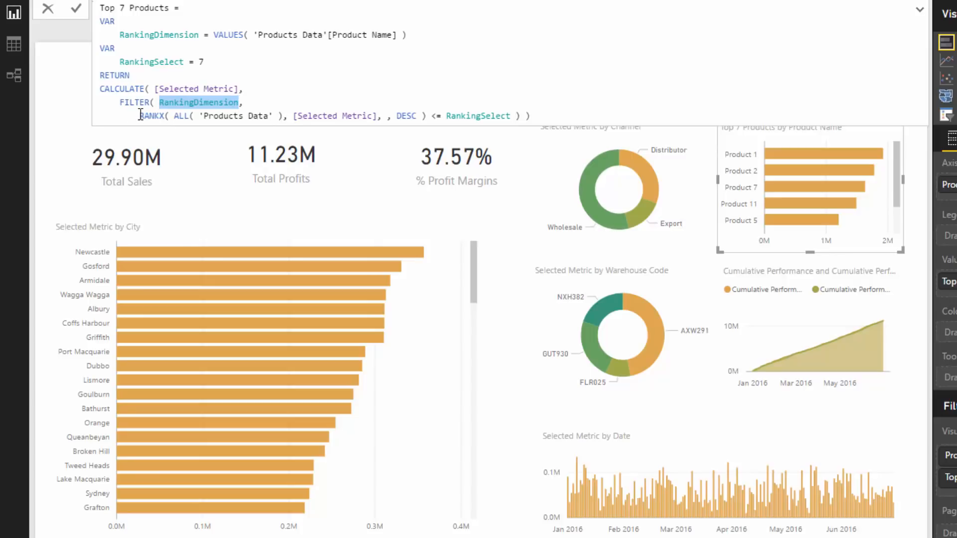
left_click_drag(141, 115, 467, 116)
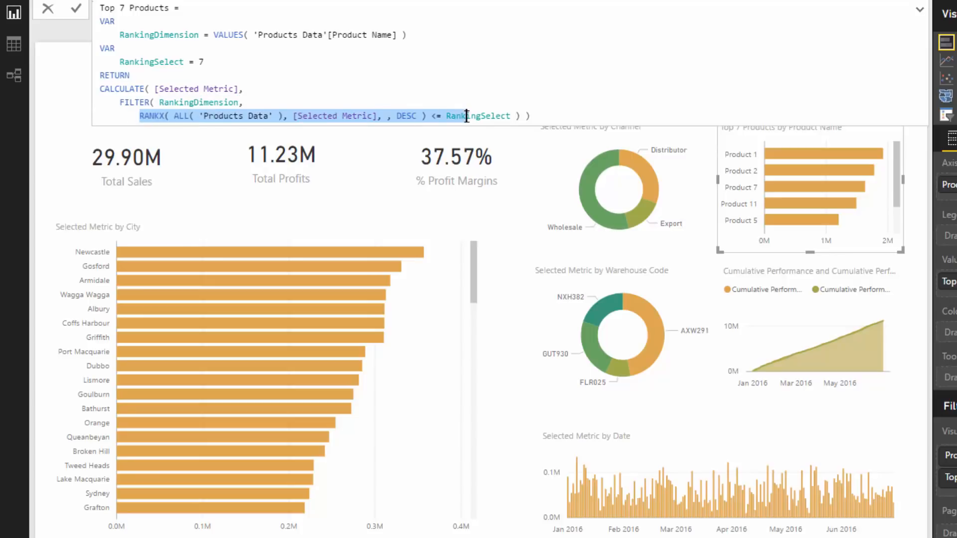
left_click_drag(254, 91, 156, 94)
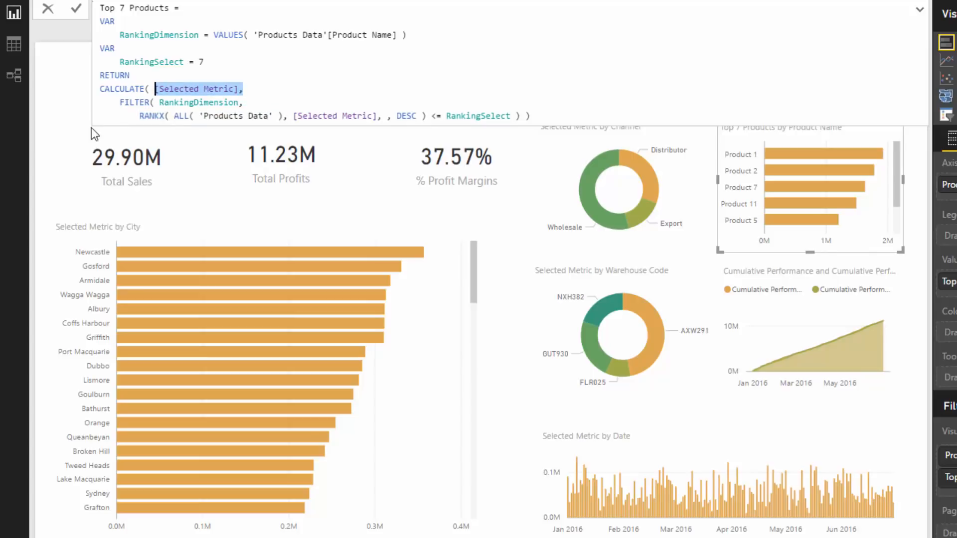
left_click(63, 75)
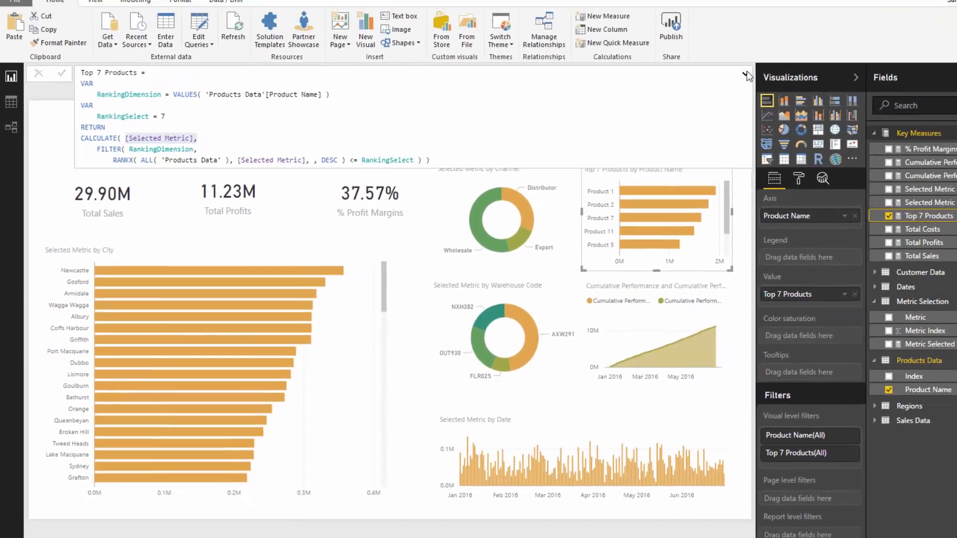
left_click(920, 9)
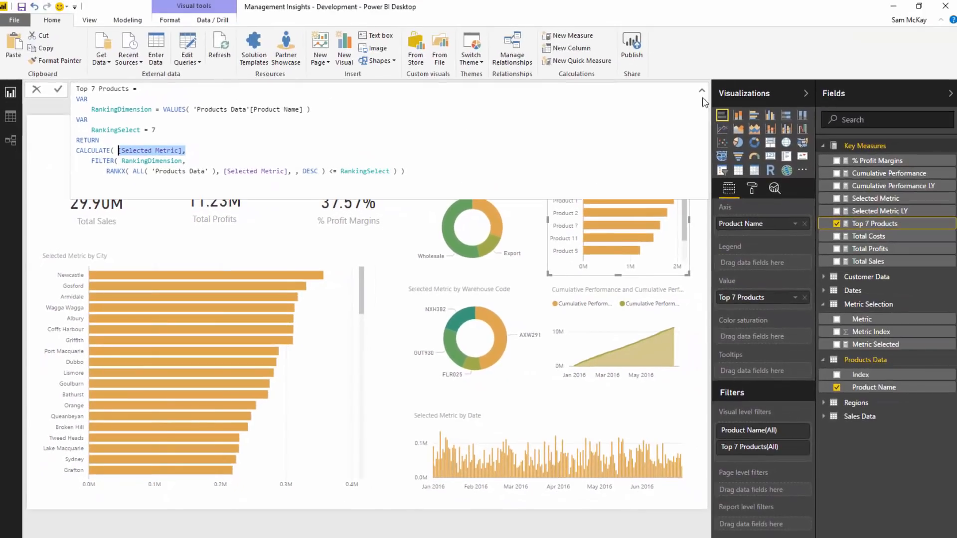
left_click(702, 90)
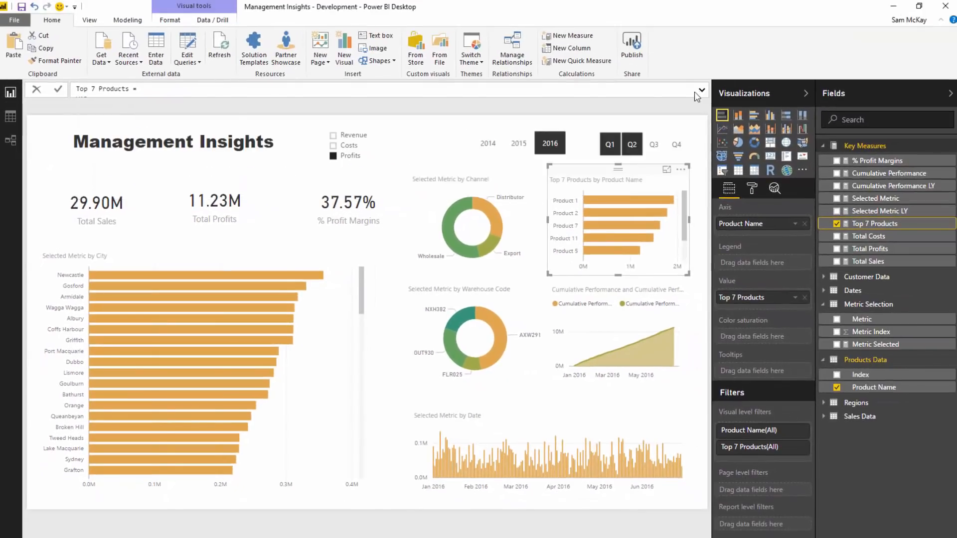
Step: Switch the metric slicer to Revenue to view the report visuals for that metric
left_click(333, 145)
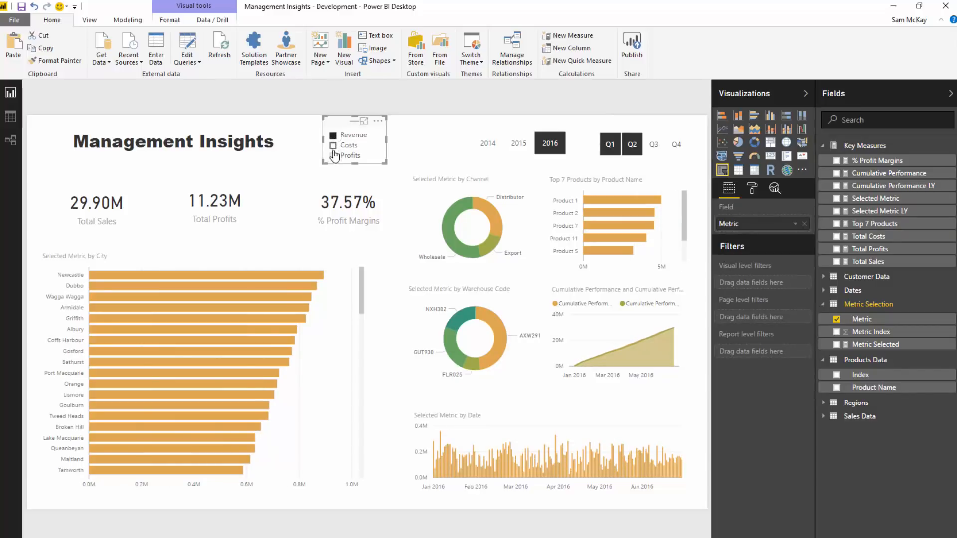
Step: Set the metric slicer to Profits and narrow the quarter slicer to Q3 only
left_click(333, 157)
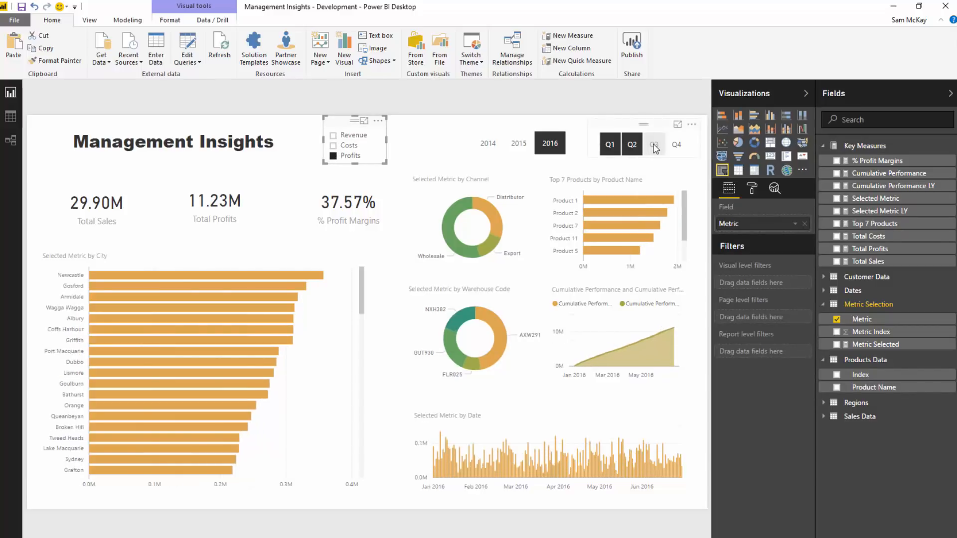
left_click(654, 145, "ctrl")
left_click(613, 146, "ctrl")
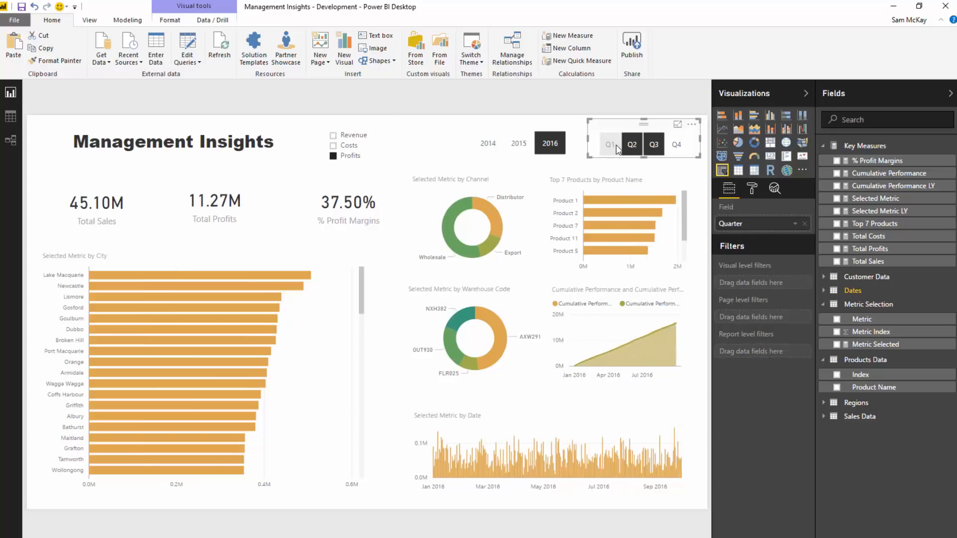
left_click(632, 151, "ctrl")
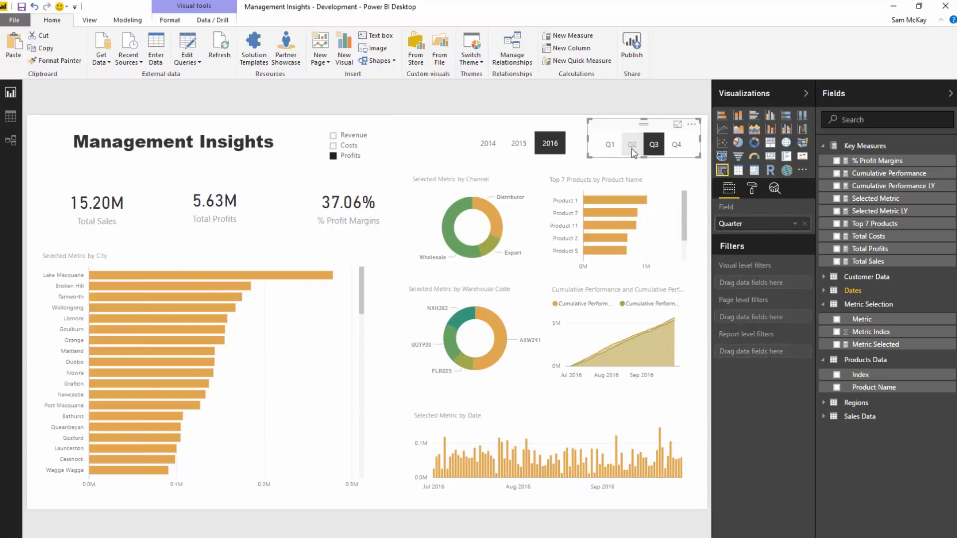
Step: Cross-highlight the report by Wholesale channel, warehouse AXW291, Export channel and Product 1 in turn, and clear the highlighting
left_click(455, 217)
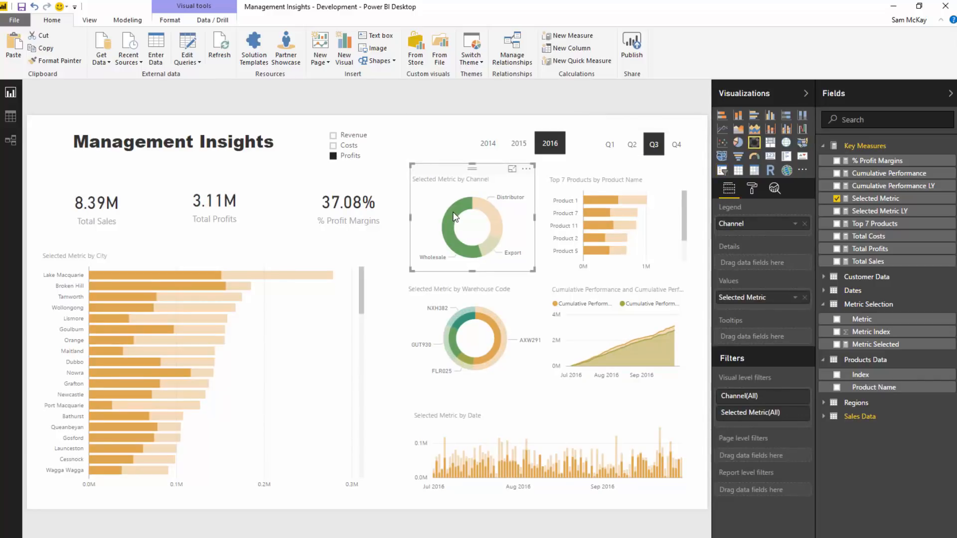
left_click(501, 327)
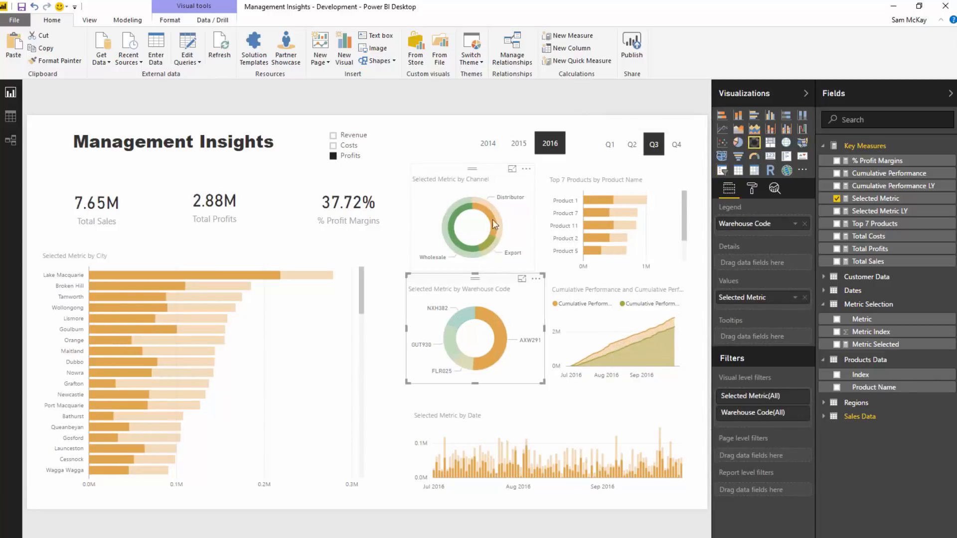
left_click(489, 248)
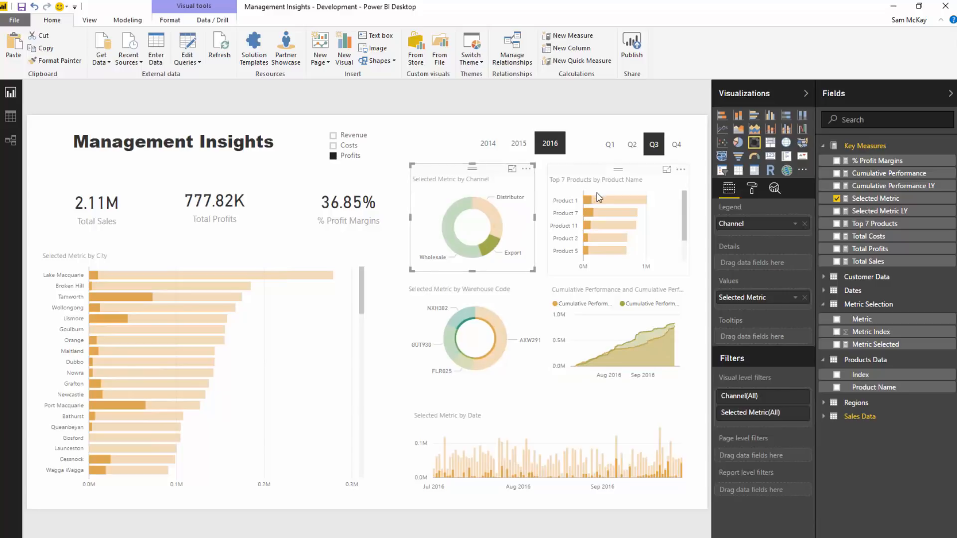
left_click(609, 201)
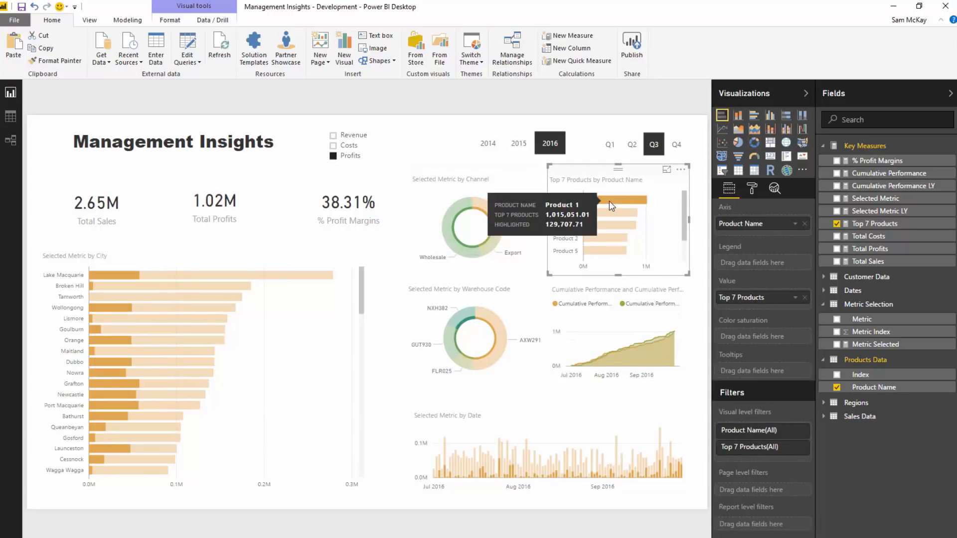
left_click(633, 200)
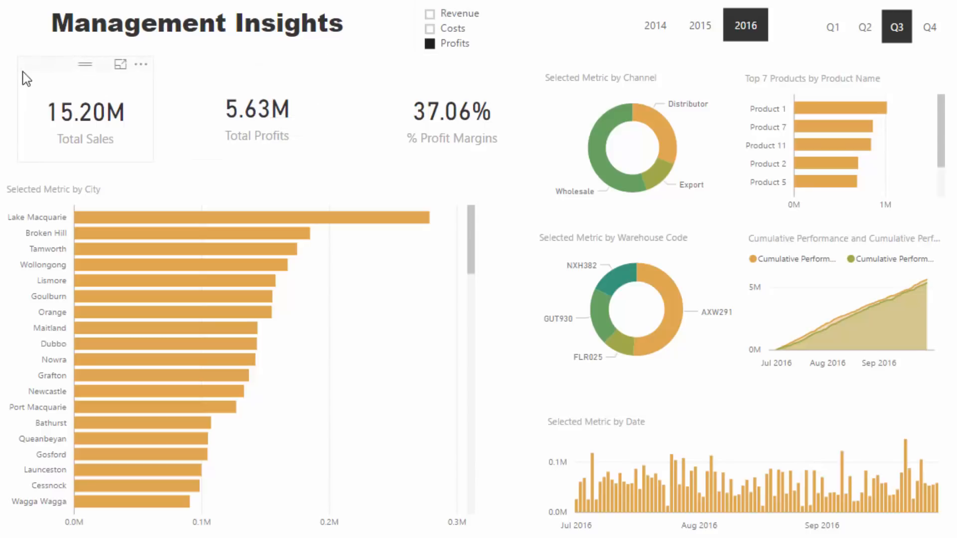
Step: Shrink the Total Sales card and set all three KPI cards to data label size 22 and category label size 10
left_click(20, 56)
left_click_drag(20, 56, 50, 69)
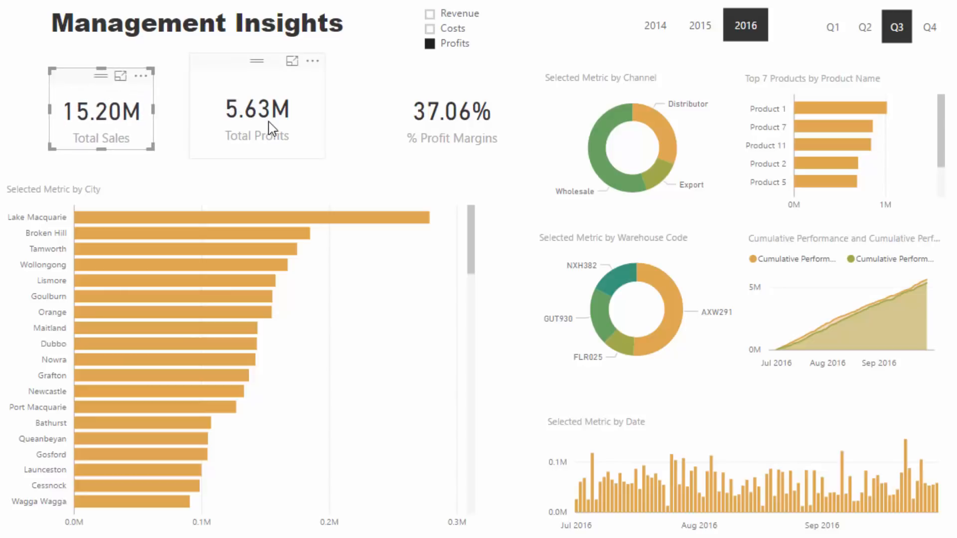
left_click(299, 133, "ctrl")
left_click(486, 125, "ctrl")
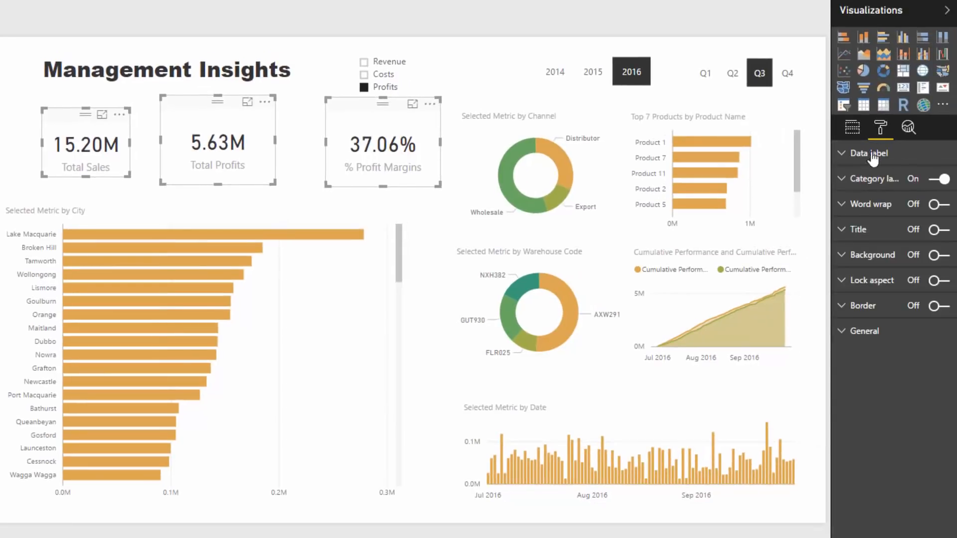
left_click(870, 153)
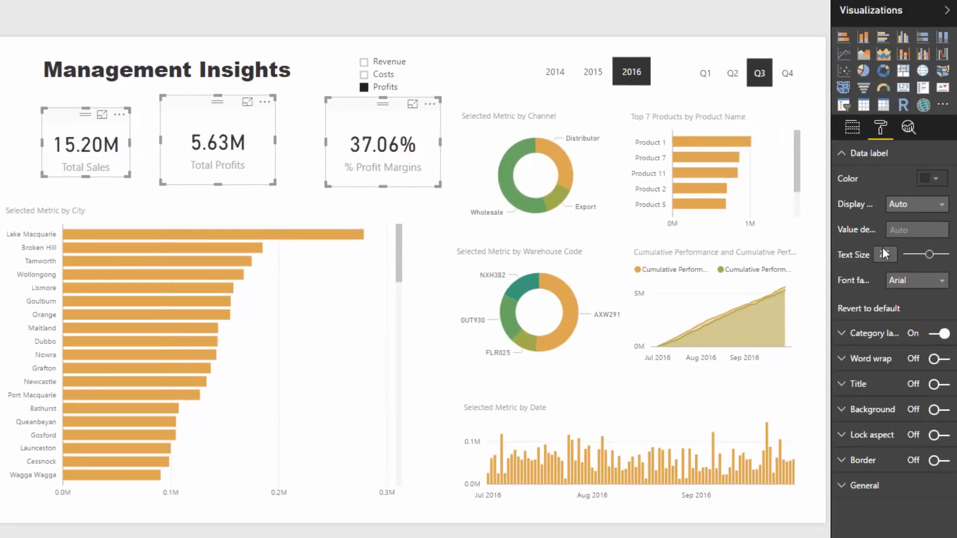
type("22")
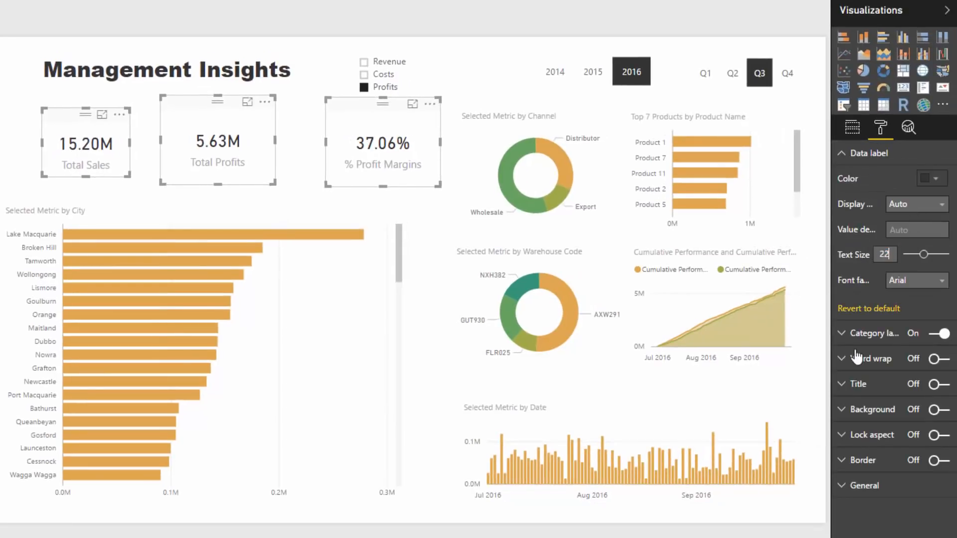
left_click(864, 334)
type("10")
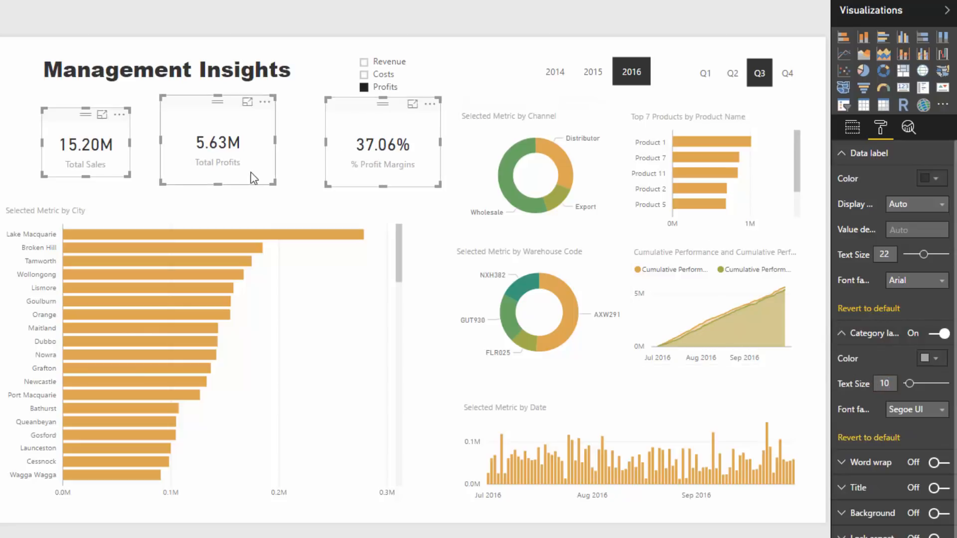
Step: Shrink the Total Profits and % Profit Margins cards to fit their smaller text and move Total Profits closer to % Profit Margins
left_click(268, 179)
left_click_drag(275, 183, 264, 171)
left_click(438, 183)
left_click_drag(439, 185, 412, 165)
left_click_drag(225, 142, 273, 147)
left_click_drag(412, 146, 399, 145)
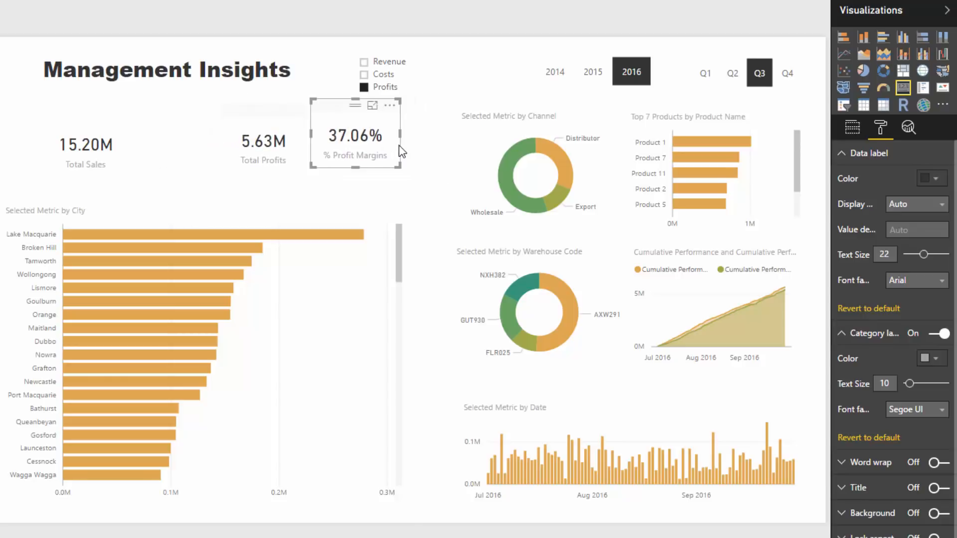
Step: Shrink the Total Sales card and line up the three KPI cards in an evenly spaced row above the city chart
left_click_drag(339, 143, 349, 149)
left_click_drag(254, 152, 237, 154)
left_click(87, 162)
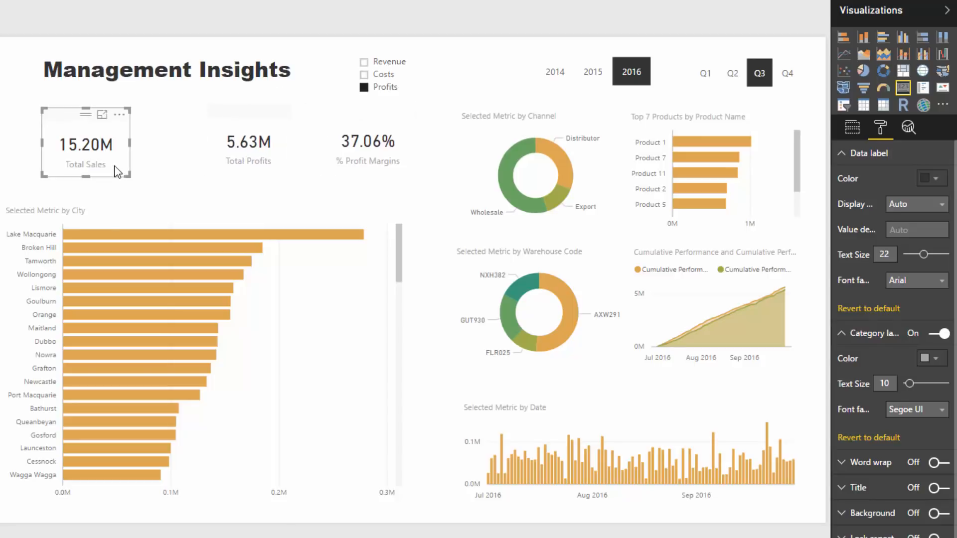
mouse_move(125, 174)
left_mouse_down()
mouse_move(107, 157)
mouse_move(129, 157)
left_mouse_up()
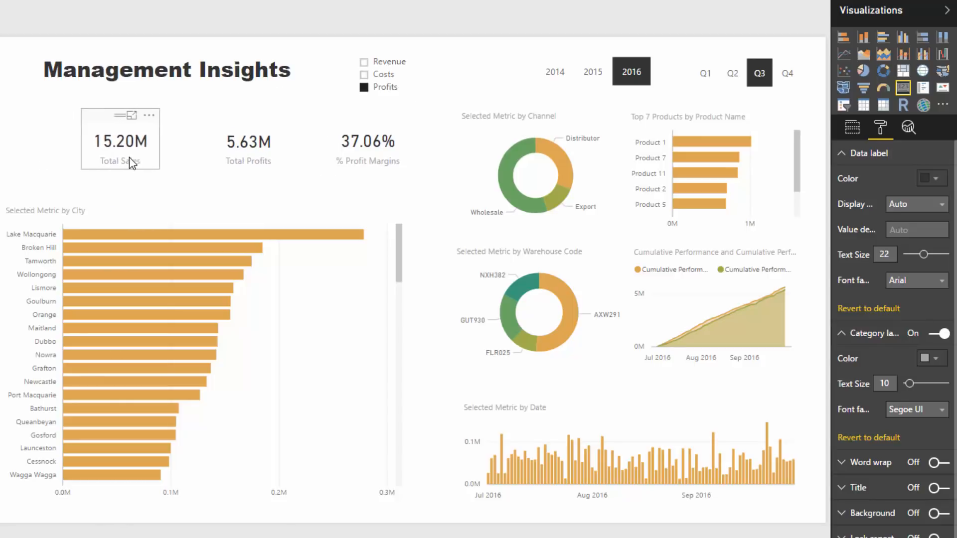
left_click_drag(249, 158, 238, 158)
left_click_drag(342, 159, 326, 155)
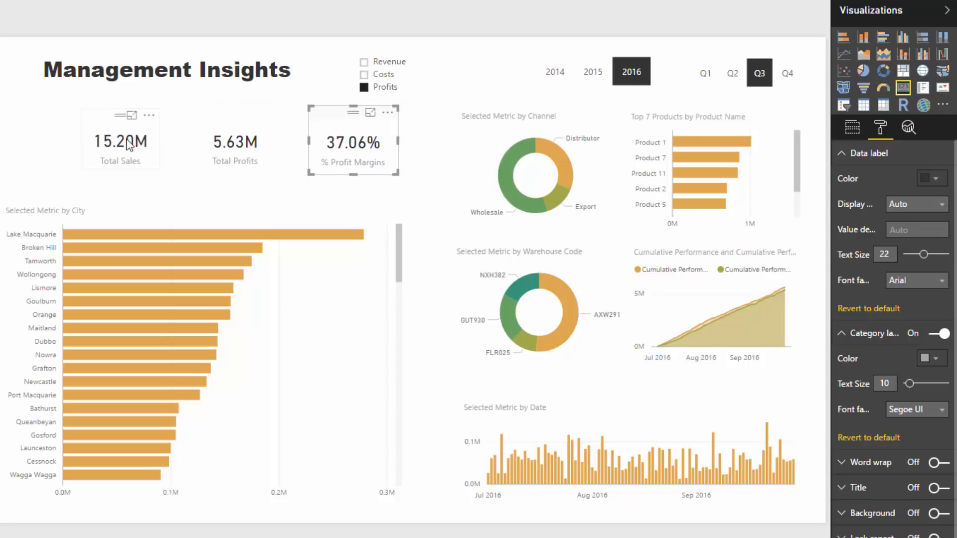
left_click_drag(110, 143, 93, 149)
left_click_drag(249, 149, 238, 152)
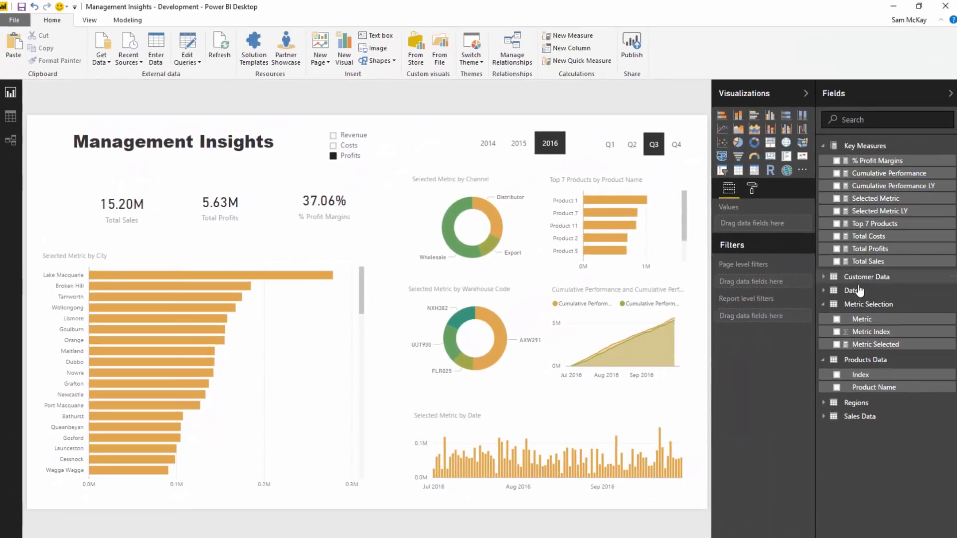
Step: Create a line chart with the Date field from the Dates table as a plain date axis without the hierarchy
left_click(860, 291)
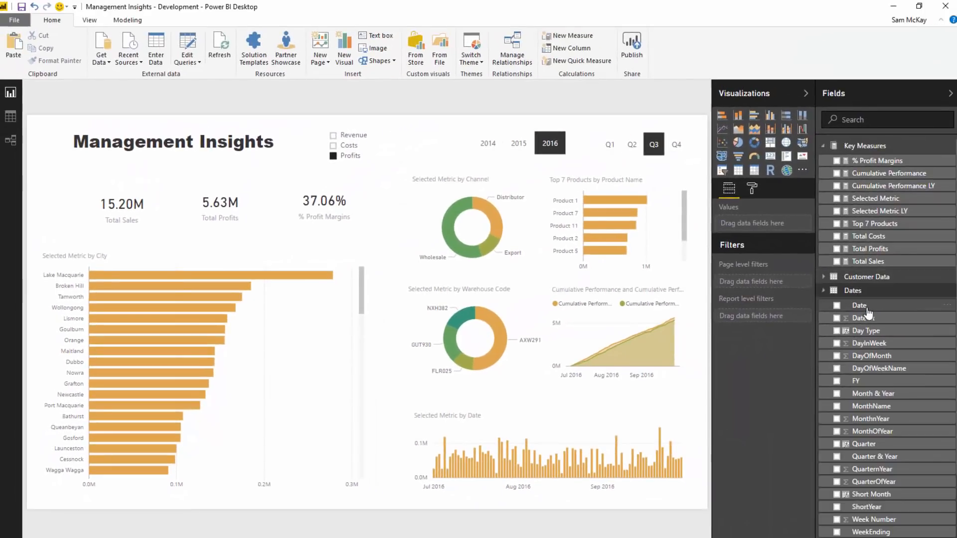
left_click_drag(870, 306, 106, 174)
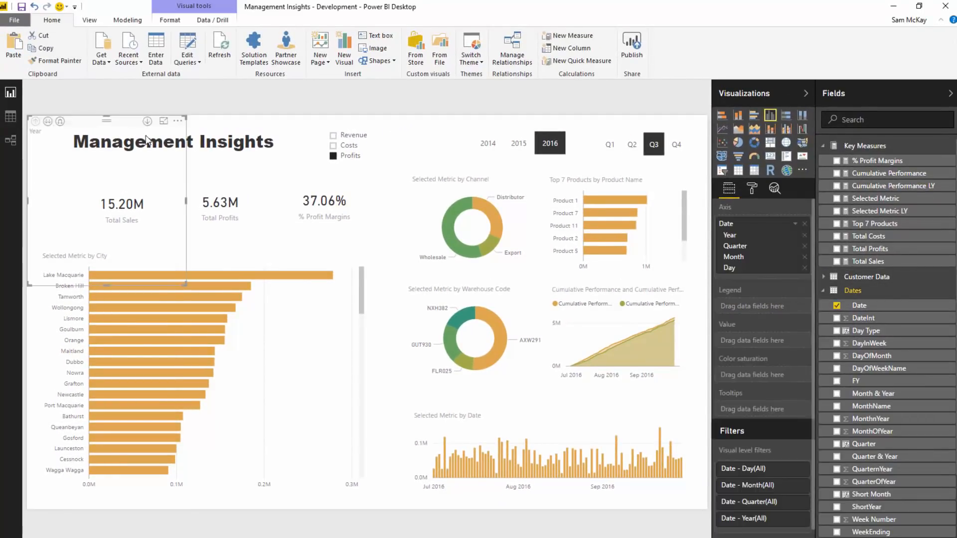
left_click(795, 224)
left_click(818, 278)
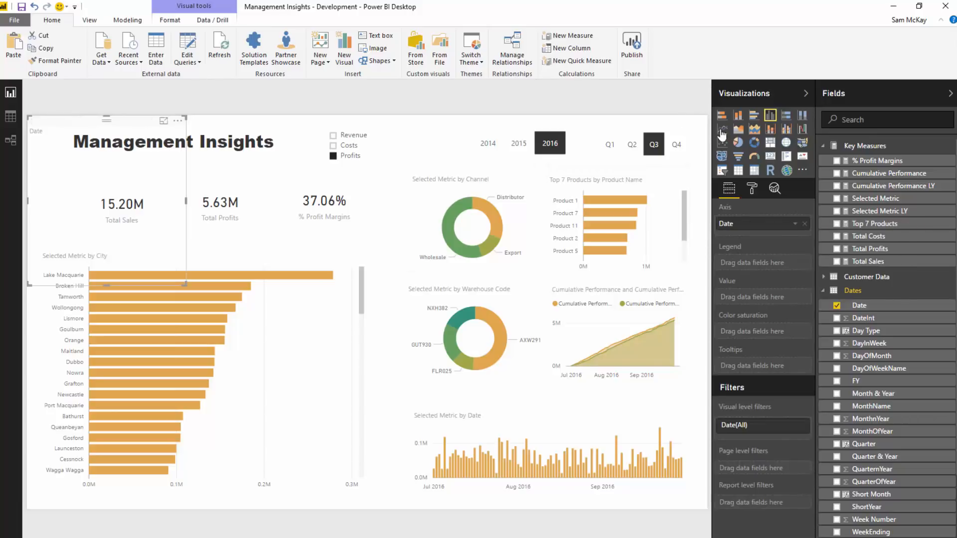
left_click(722, 129)
Step: Shrink the new line chart, place it beside the Total Sales card and plot the Total Sales measure in it
left_click_drag(189, 286, 111, 193)
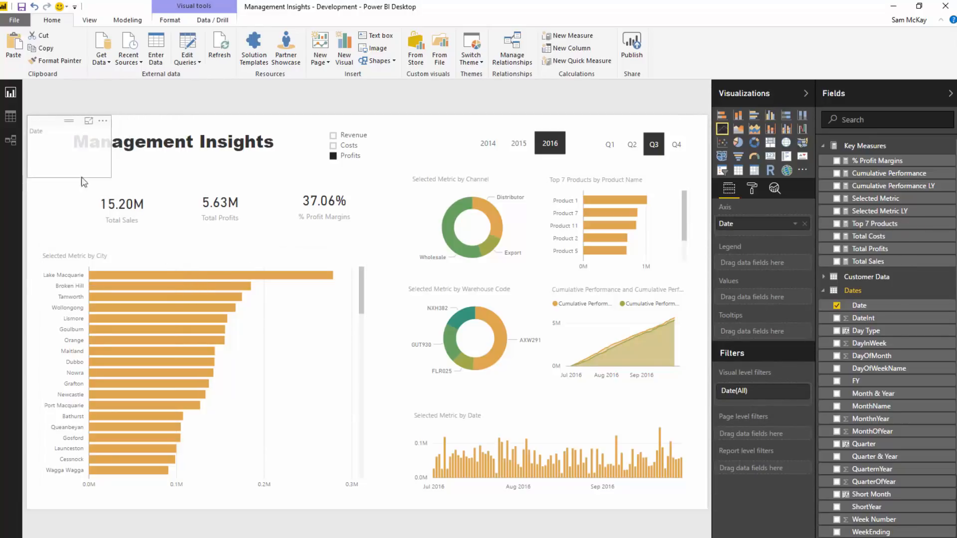
left_click_drag(66, 168, 69, 222)
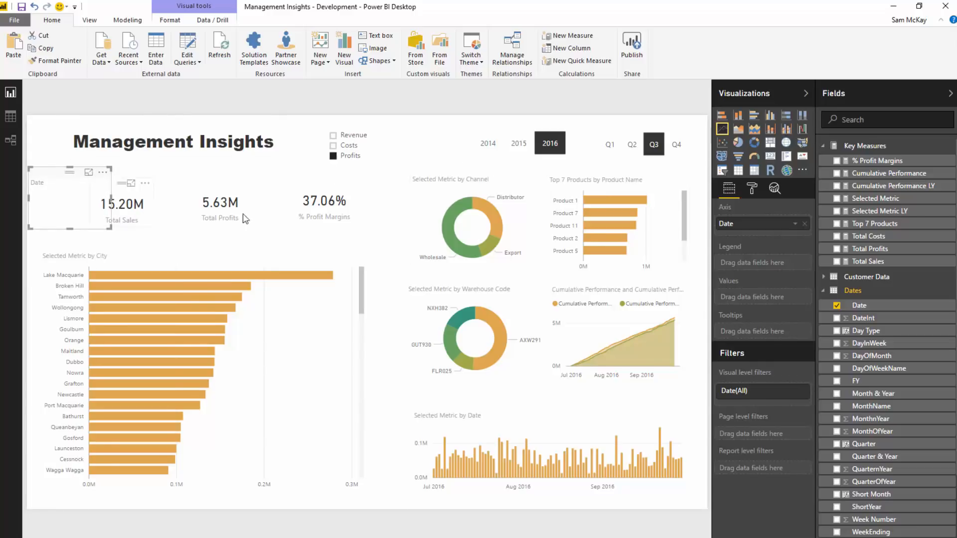
left_click_drag(843, 261, 753, 297)
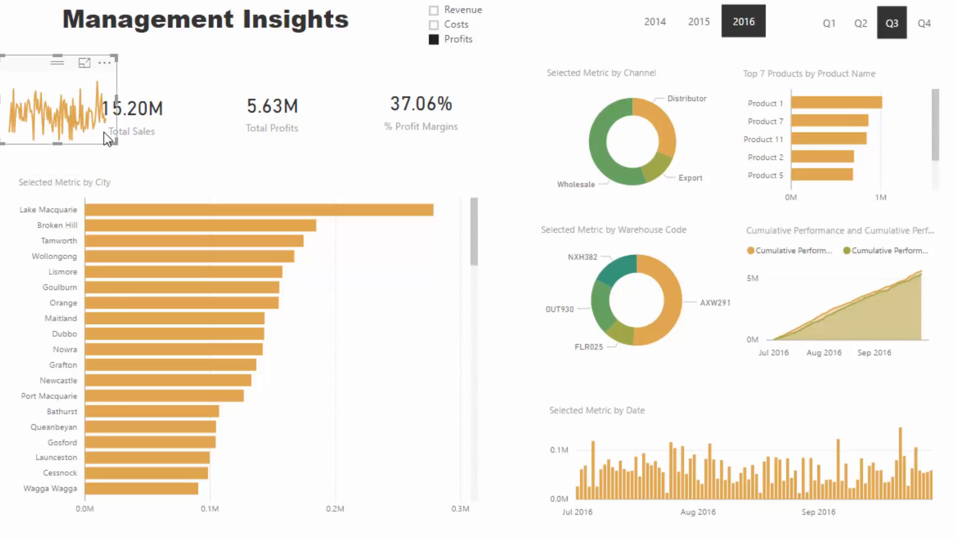
Step: Reduce the Total Sales line chart to sparkline size and move the Total Sales card clear of it
mouse_move(104, 132)
left_mouse_down()
mouse_move(90, 124)
mouse_move(102, 140)
left_mouse_up()
left_click_drag(139, 103, 153, 101)
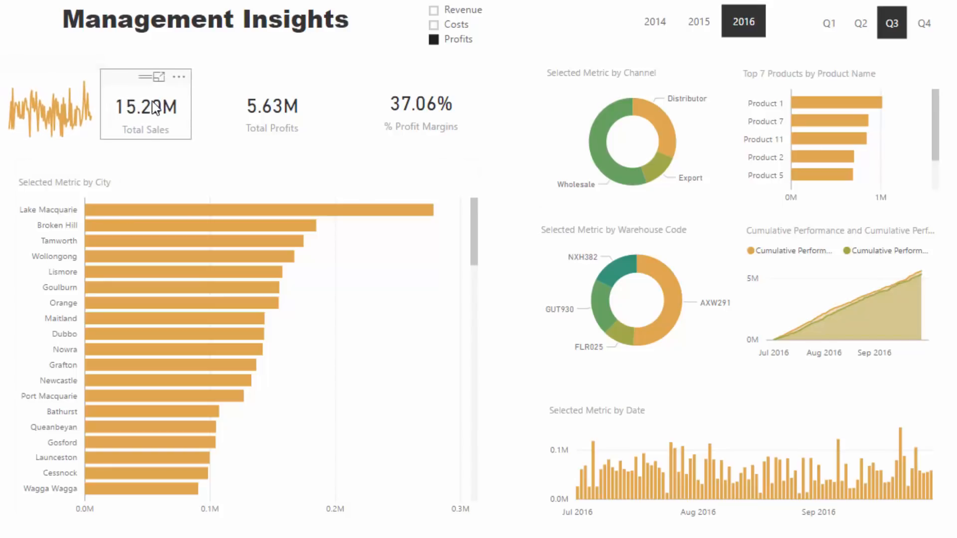
left_click(34, 75)
left_click_drag(2, 56, 14, 69)
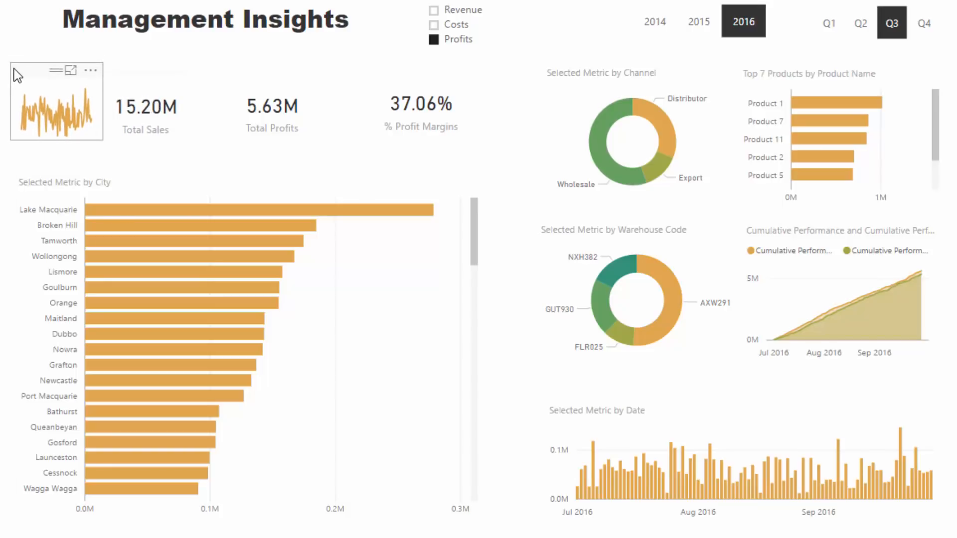
left_click(128, 112)
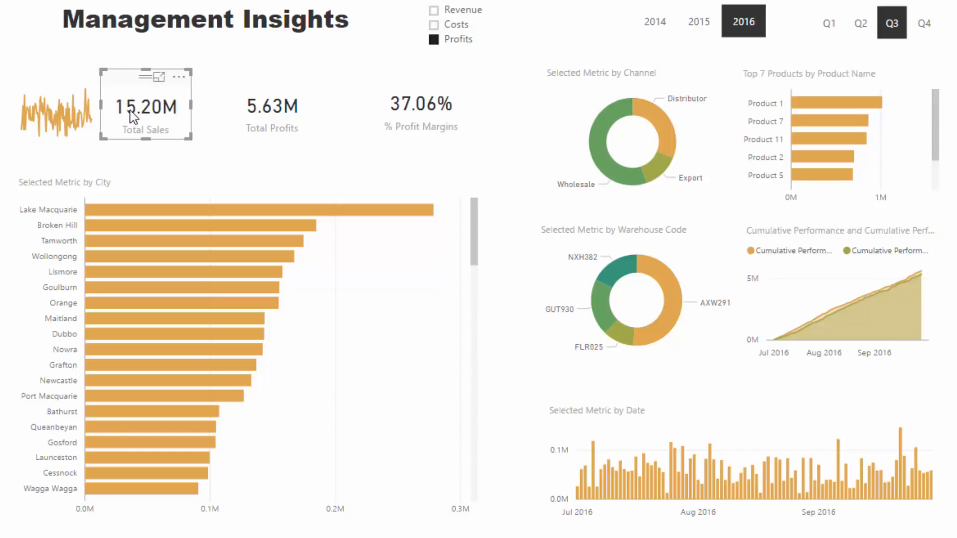
left_click(43, 73)
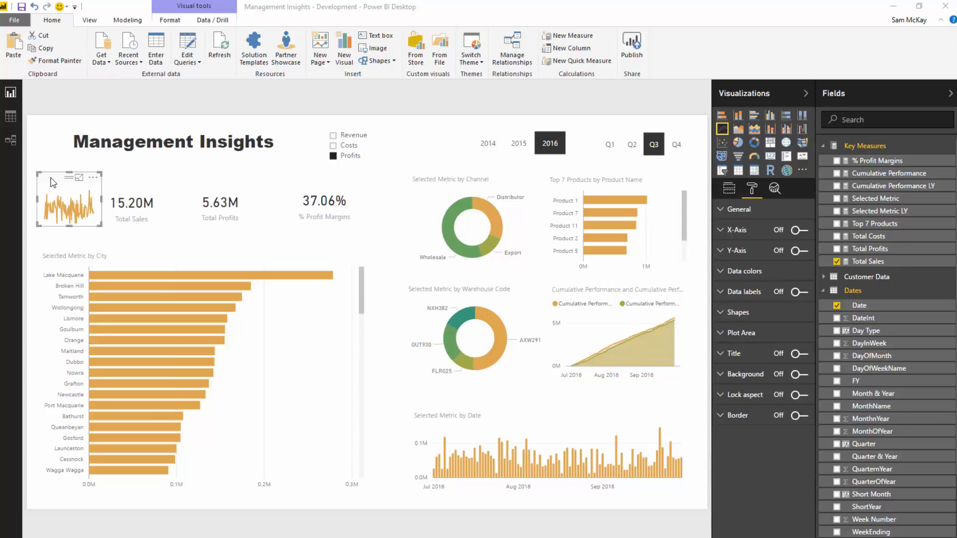
Step: Nudge the sparkline slightly away from the Total Sales card and make the card narrower
left_click(53, 183)
left_click(115, 194)
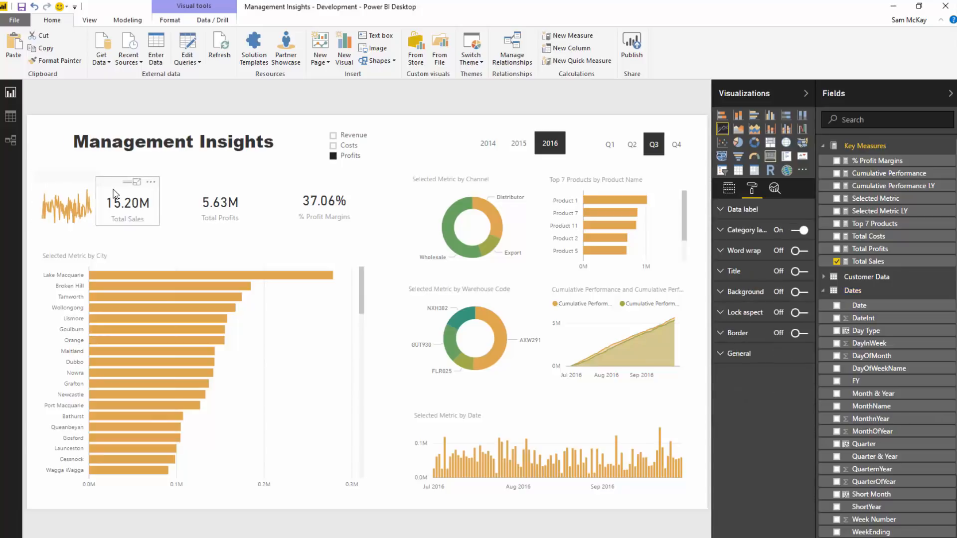
left_click_drag(159, 202, 140, 197)
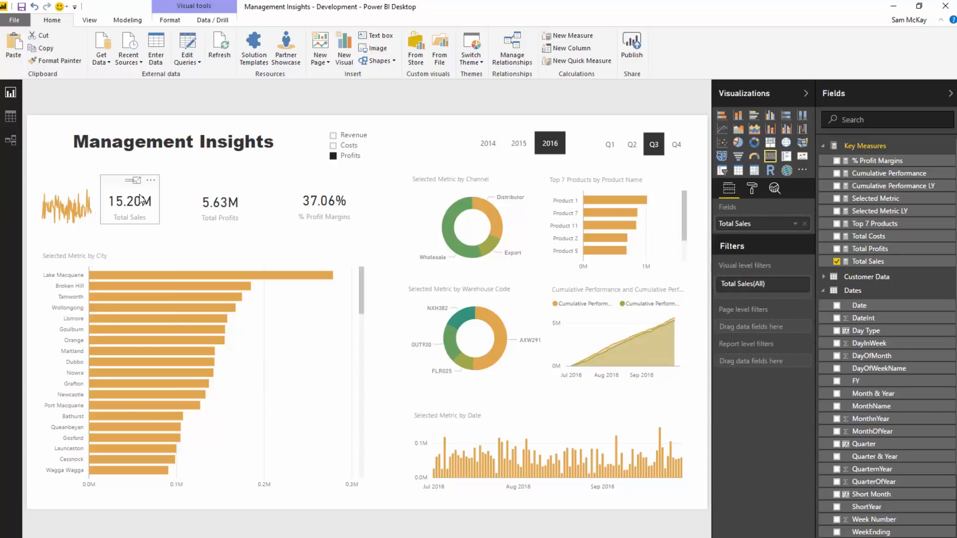
Step: Shrink the Total Profits card, shift it and % Profit Margins farther along the row, and nudge Total Sales toward its sparkline
left_click(228, 204)
mouse_move(253, 228)
left_mouse_down()
mouse_move(240, 216)
mouse_move(245, 223)
mouse_move(252, 210)
left_mouse_up()
left_click(329, 213)
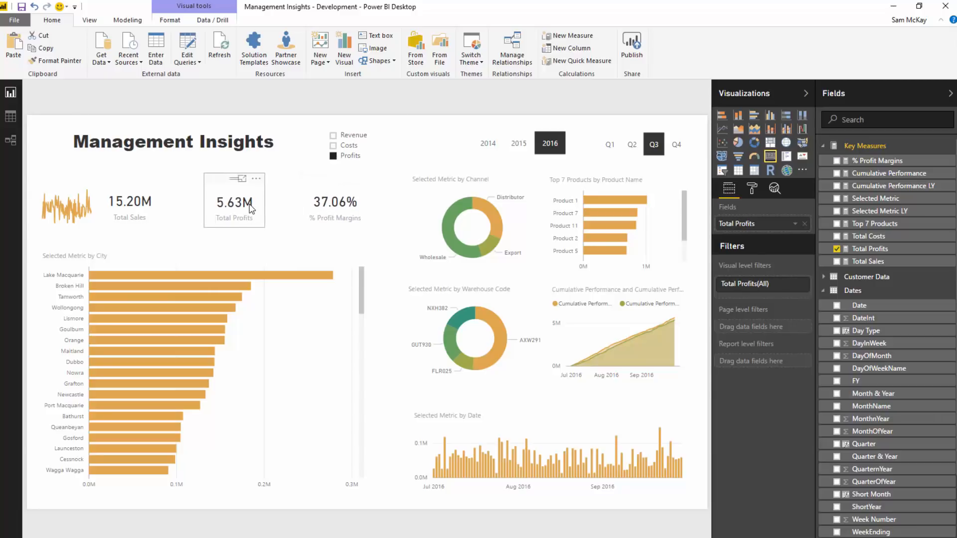
left_click(128, 201)
left_click_drag(128, 201, 125, 201)
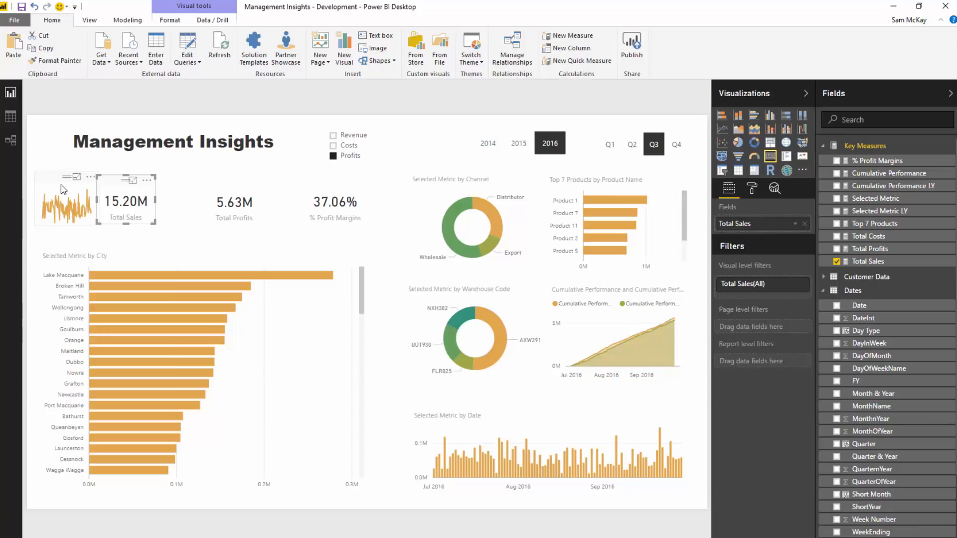
Step: Start a new measure named Sales 30D MA and open a fresh line for its formula
left_click(55, 187)
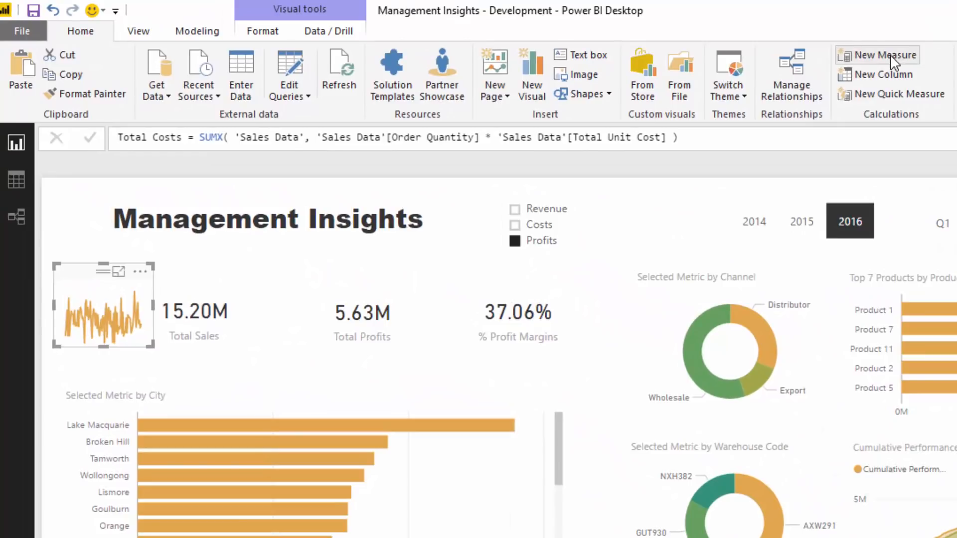
left_click(890, 55)
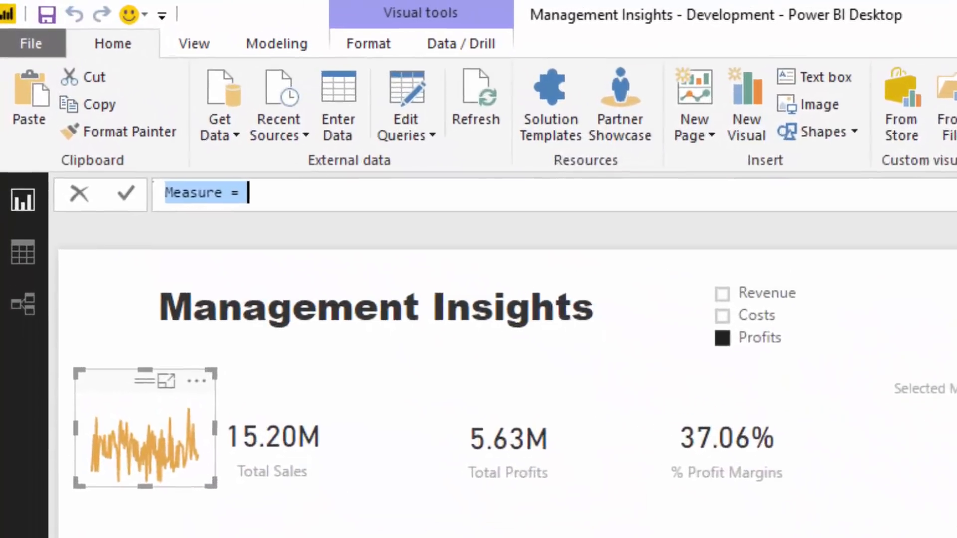
type("Total Sales ")
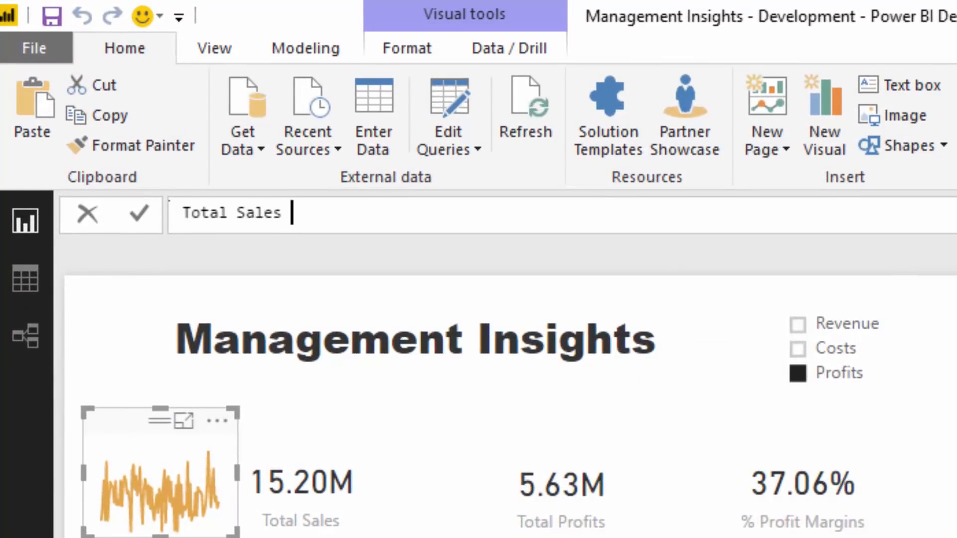
type("30")
key("BackSpace")
key("BackSpace")
key("BackSpace")
key("BackSpace")
key("BackSpace")
key("BackSpace")
key("BackSpace")
key("BackSpace")
key("BackSpace")
key("BackSpace")
key("BackSpace")
key("BackSpace")
key("BackSpace")
key("BackSpace")
type("S")
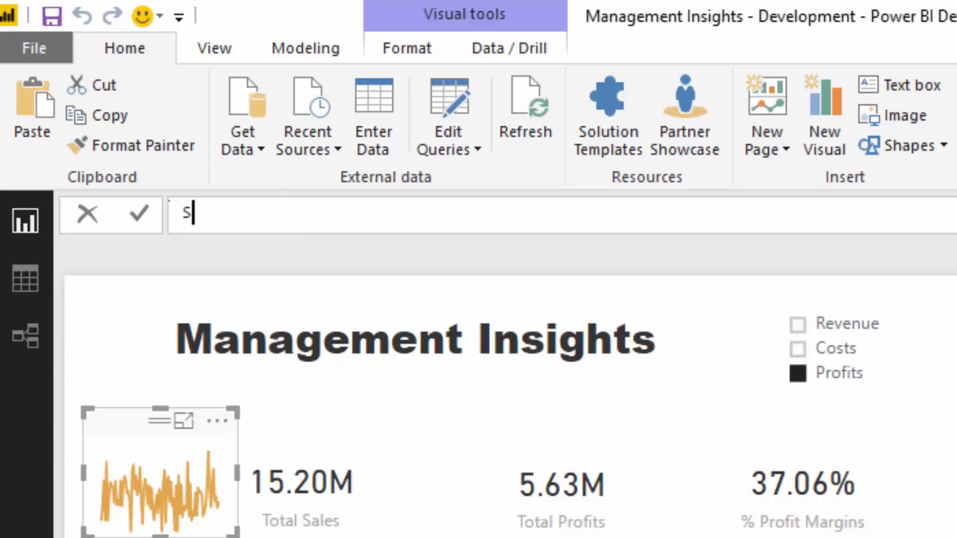
type("ales 3")
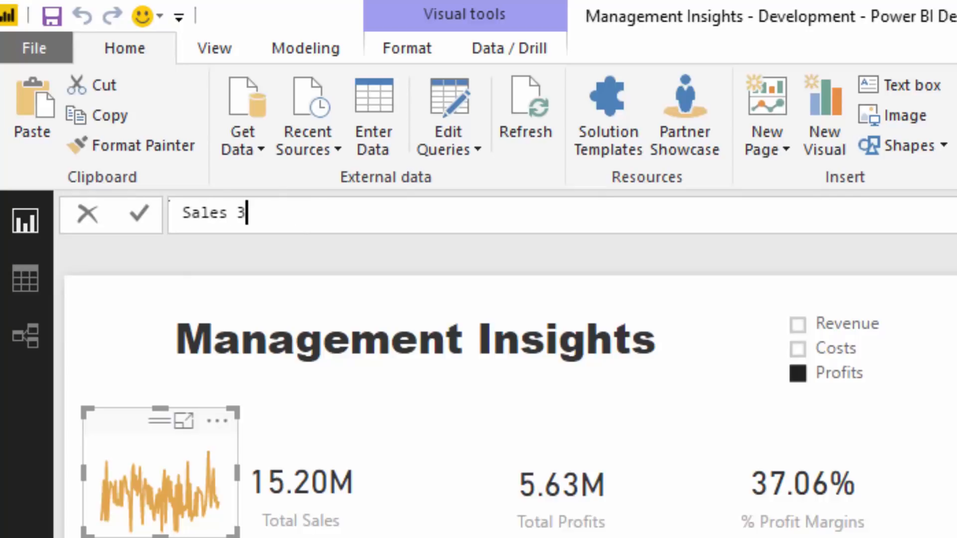
type("0D MA =")
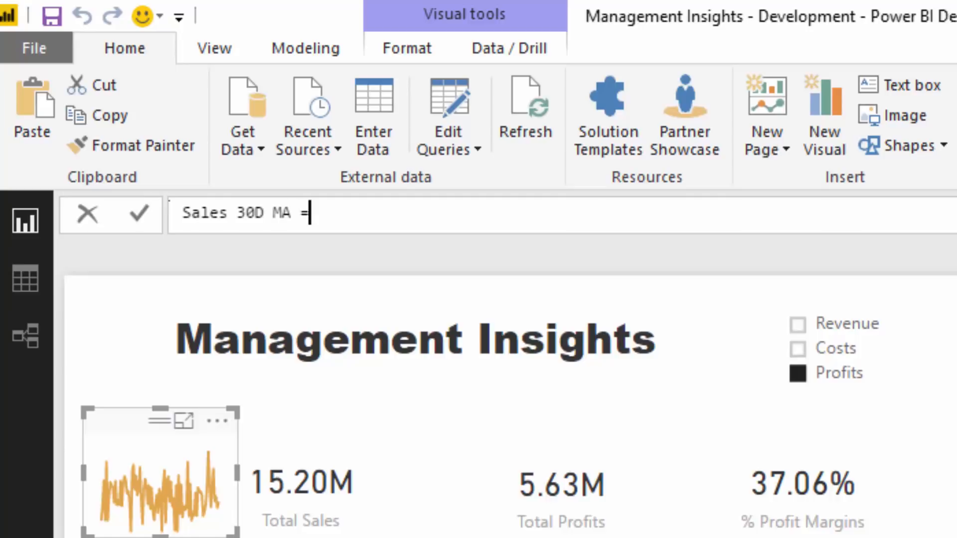
key("shift+Return")
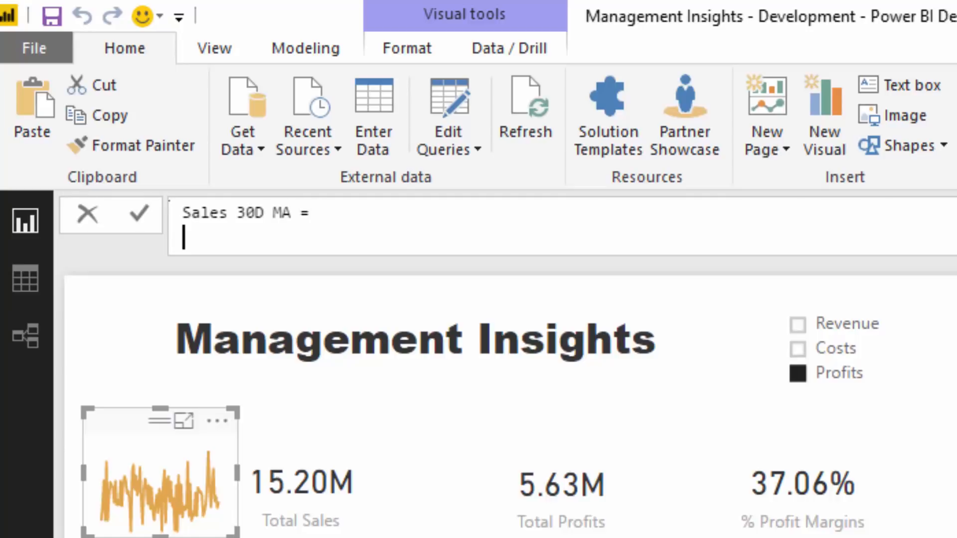
Step: Begin the Sales 30D MA formula with the AVERAGEX function, removing any stray function inserted after it
type("AVERA")
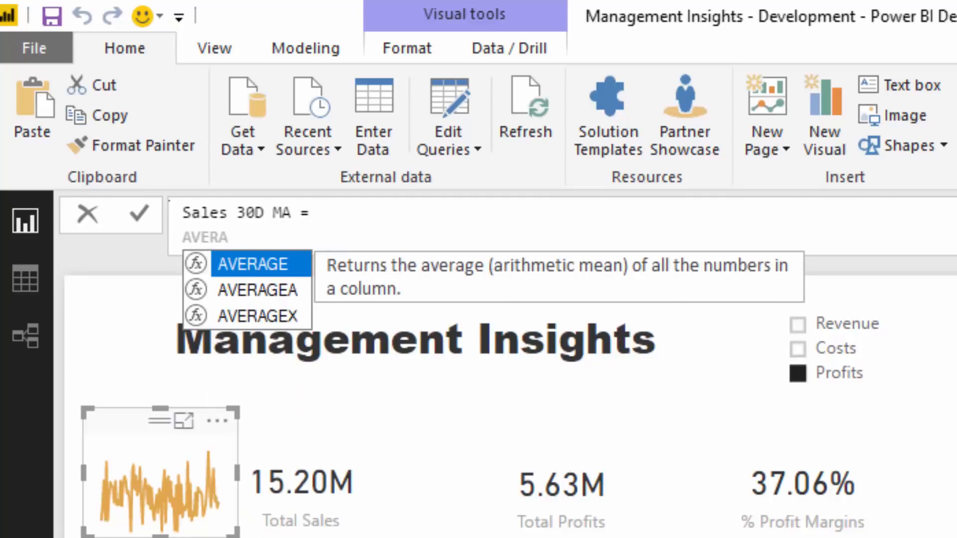
key("Down")
key("Down")
key("Tab")
key("shift+Return")
key("Tab")
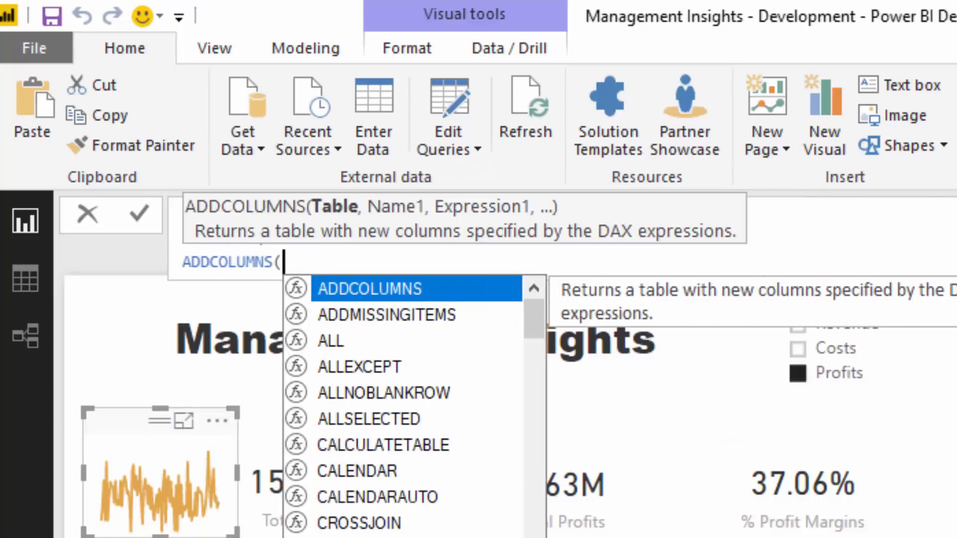
key("BackSpace")
key("BackSpace")
key("BackSpace")
key("BackSpace")
key("BackSpace")
key("BackSpace")
key("BackSpace")
key("BackSpace")
key("Escape")
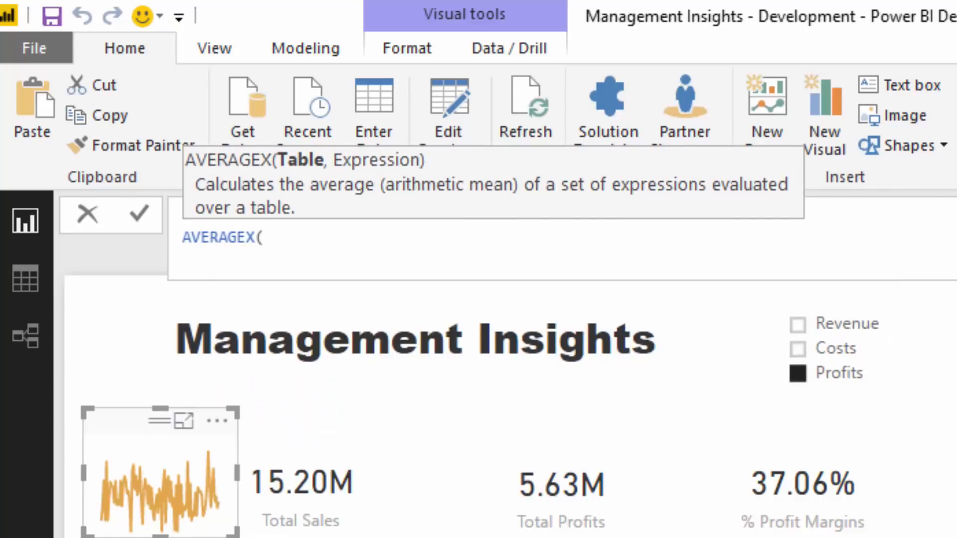
Step: Nest DATESINPERIOD on an indented line as the table argument of AVERAGEX
key("shift+Return")
key("Tab")
type("DATE")
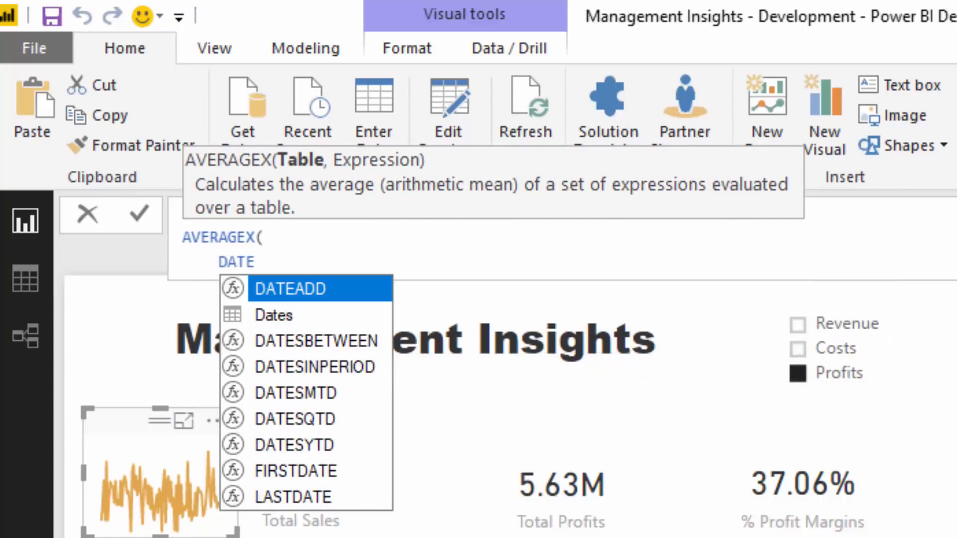
key("Down")
key("Down")
key("Down")
key("Tab")
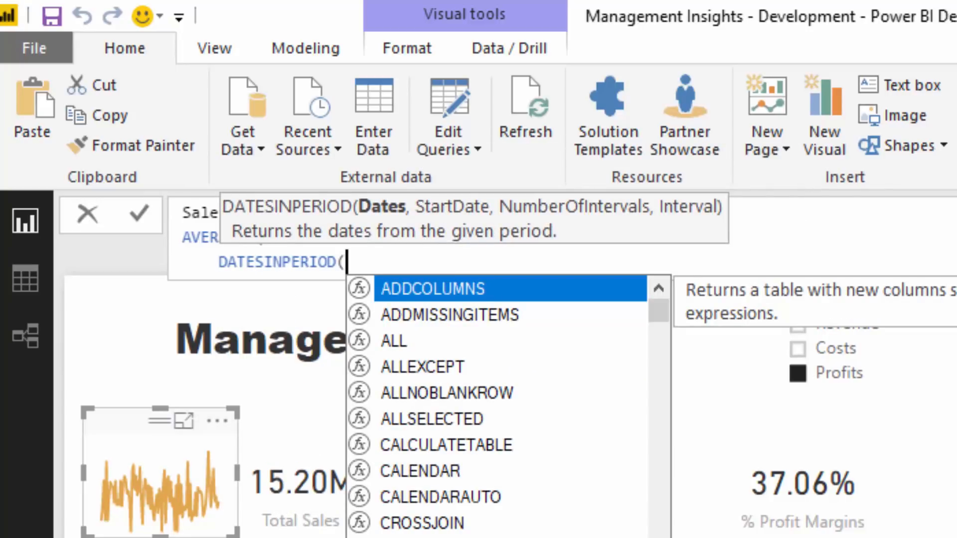
Step: Supply Dates[Date] as the dates argument of DATESINPERIOD on its own line
key("Escape")
type("D")
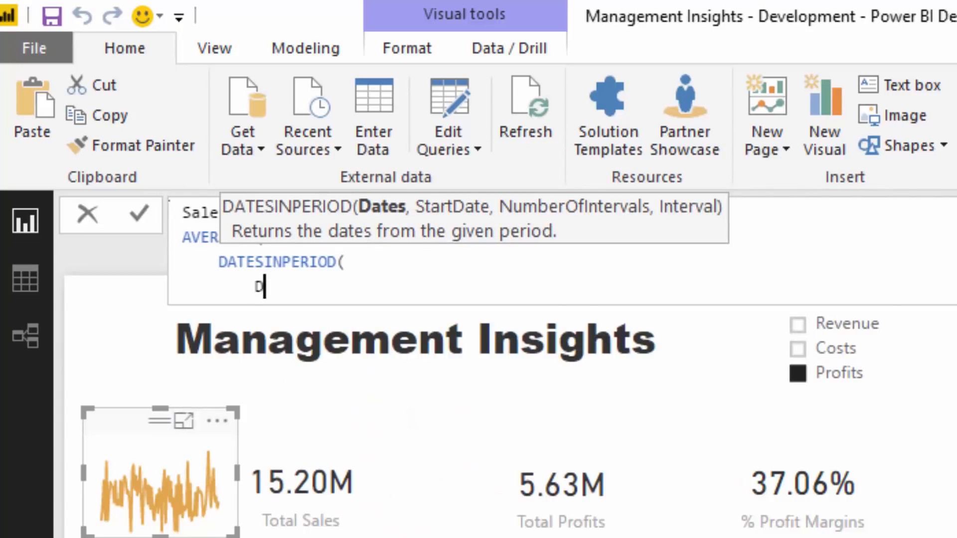
type("te")
key("BackSpace")
type("a")
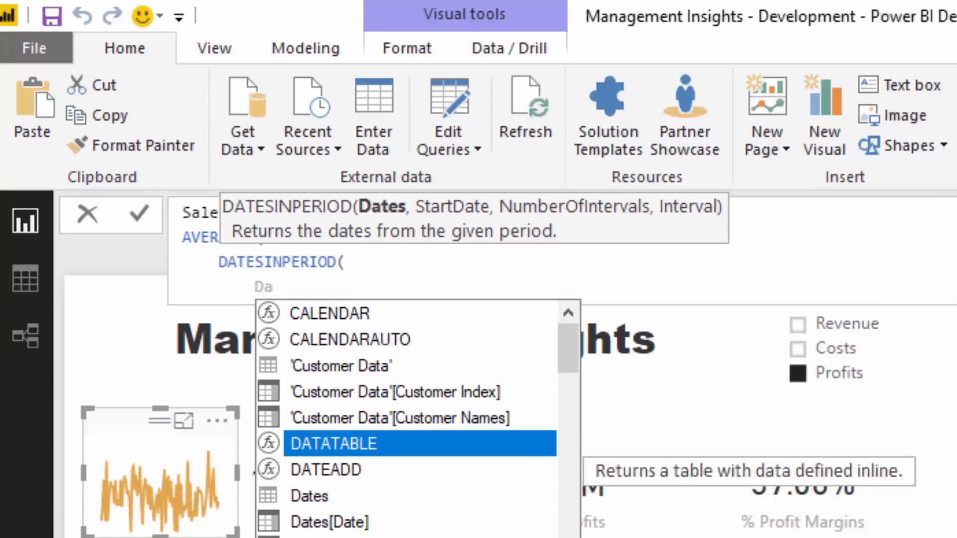
key("Down")
key("Down")
key("Down")
key("Tab")
type(",")
key("shift+Return")
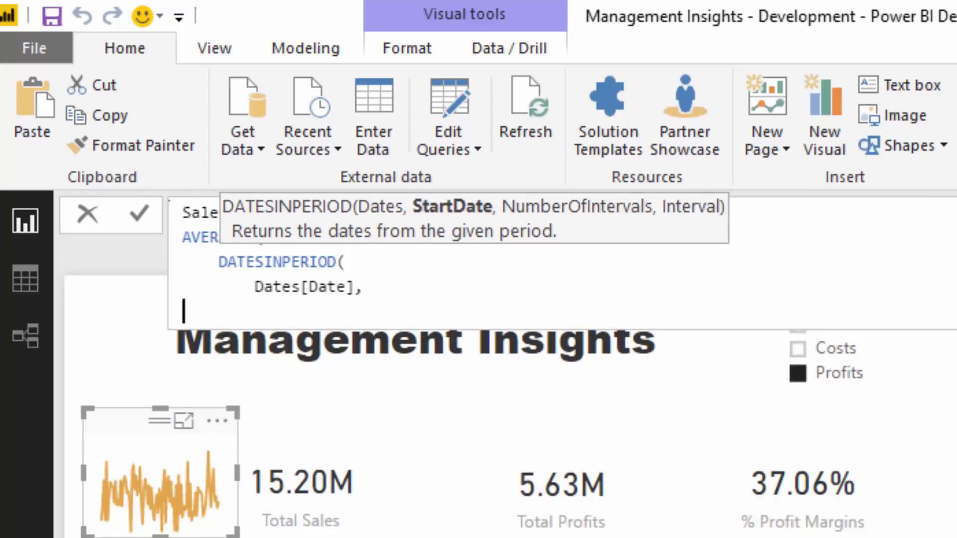
Step: Set the DATESINPERIOD start date to LASTDATE( Dates[Date] )
type("LAS")
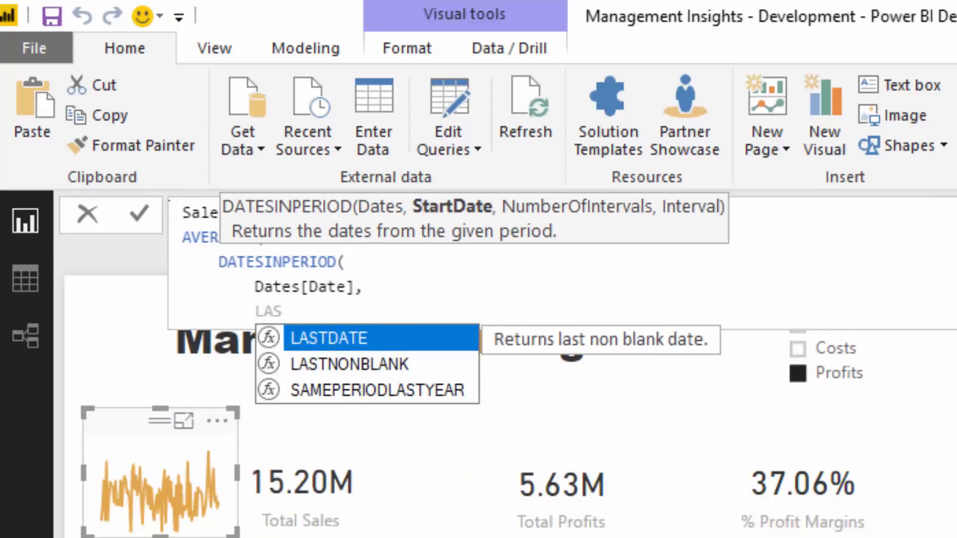
key("Tab")
type("dat")
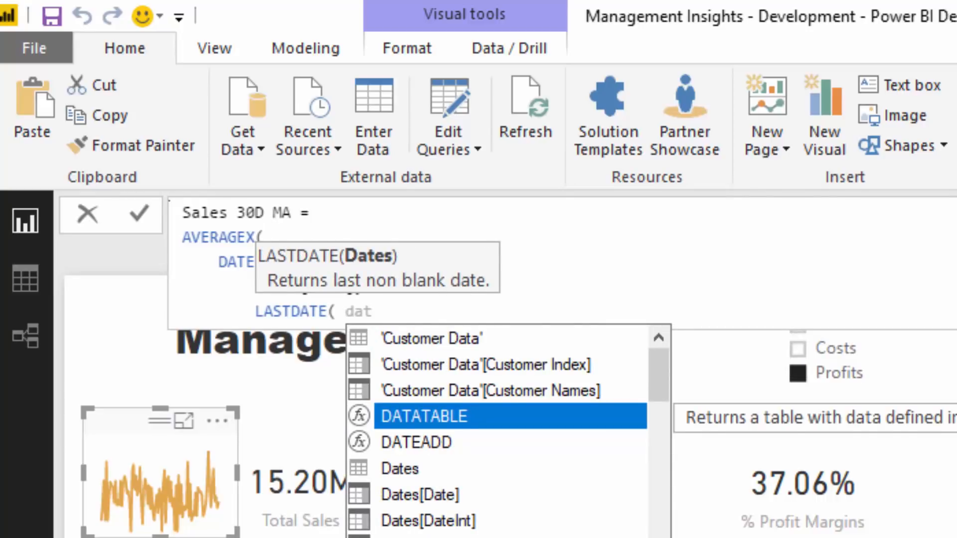
key("Down")
key("Down")
key("Down")
key("Tab")
type("),")
key("shift+Return")
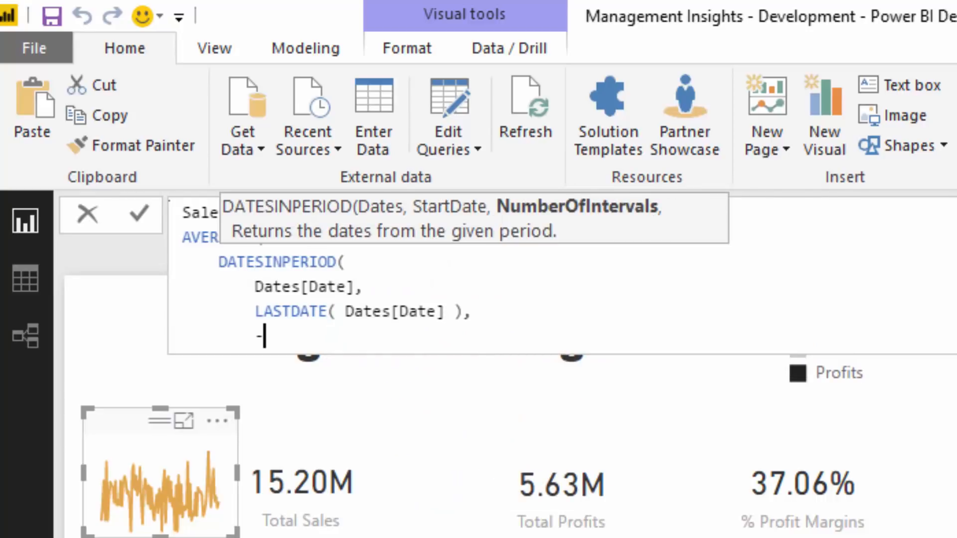
Step: Set the DATESINPERIOD number of intervals to -1 and the interval to MONTH, then close the function
type("-1,")
key("shift+Return")
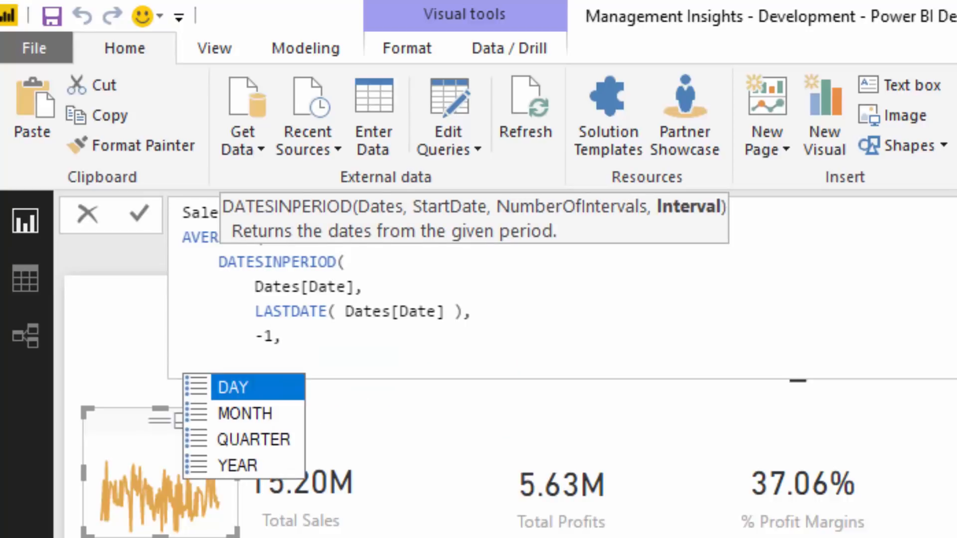
key("Down")
key("Escape")
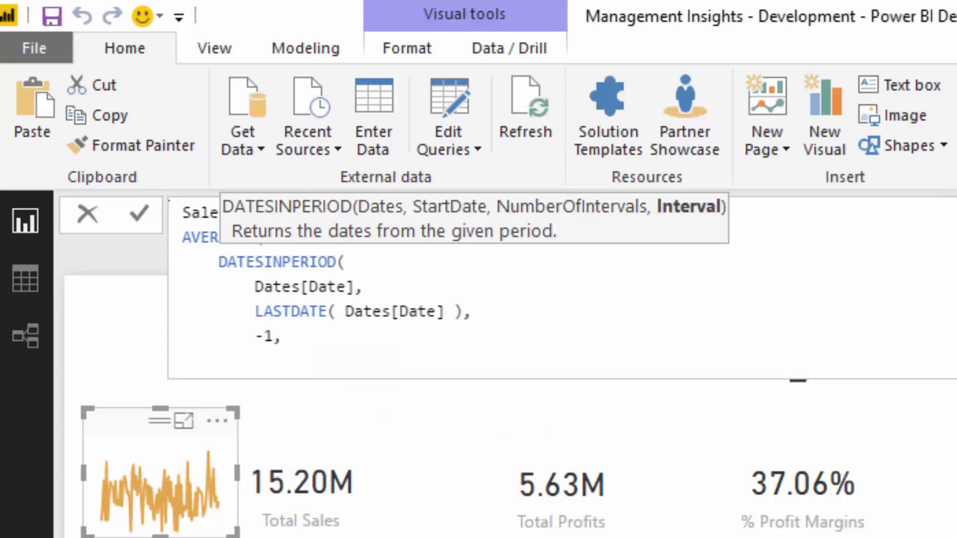
type("MON")
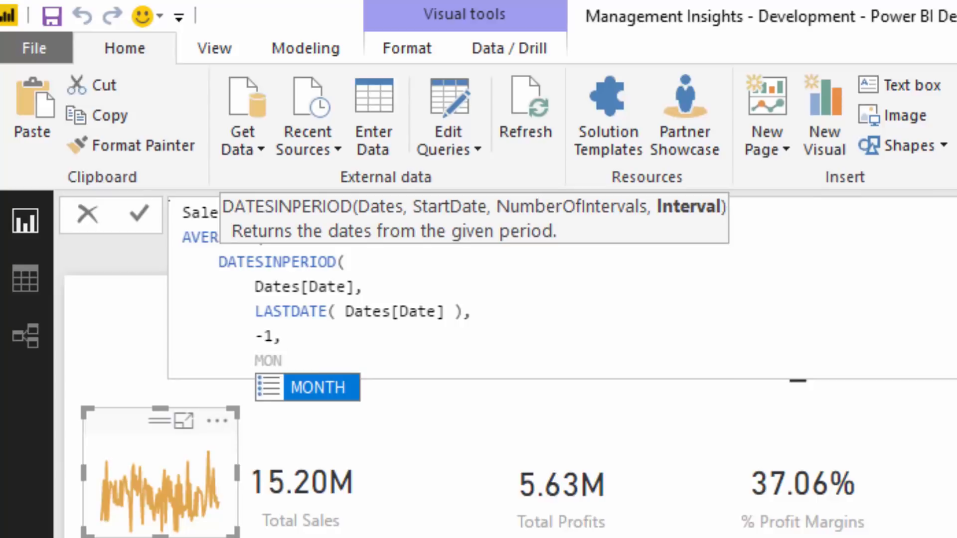
key("Tab")
type("),")
key("Return")
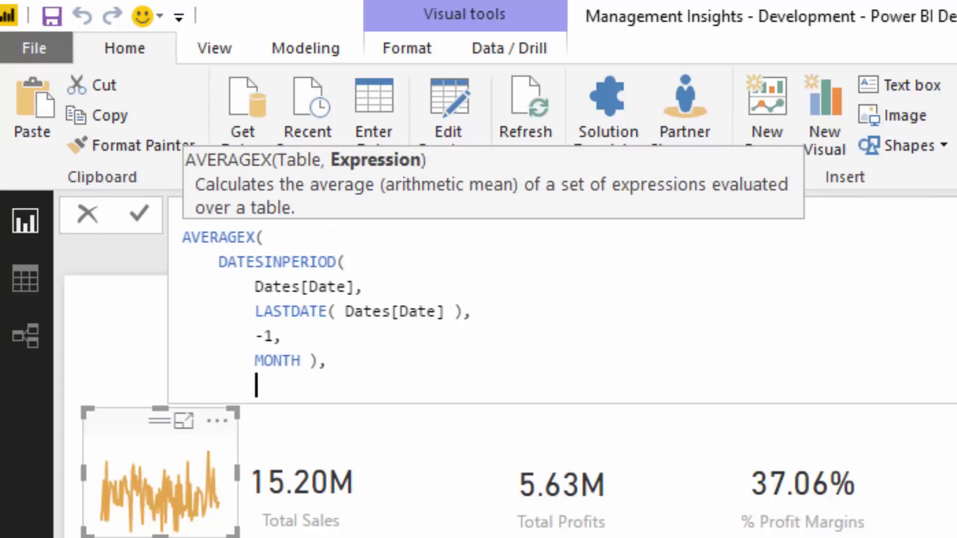
Step: Use [Total Sales] as the expression to average and close the AVERAGEX function
type("Total")
key("Down")
key("Down")
key("Down")
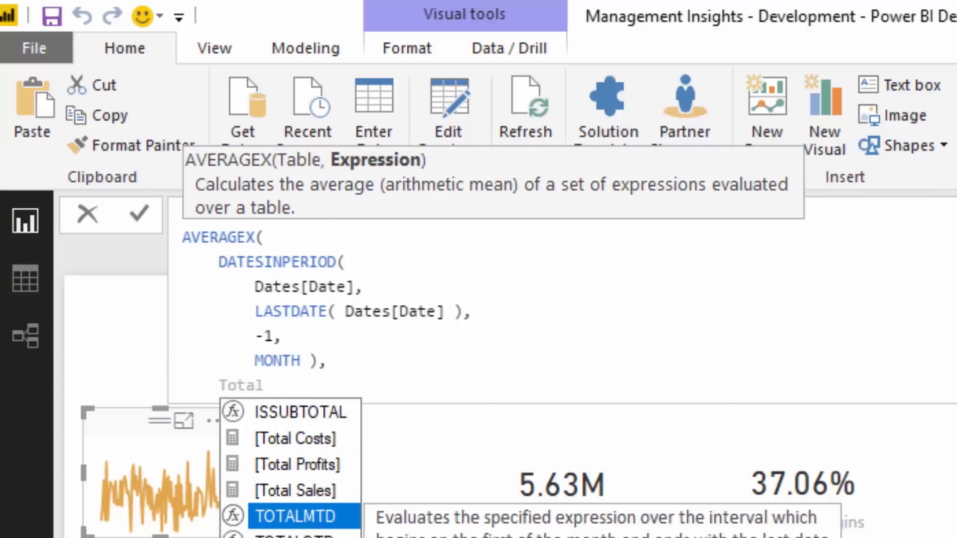
key("Up")
key("Tab")
type(")")
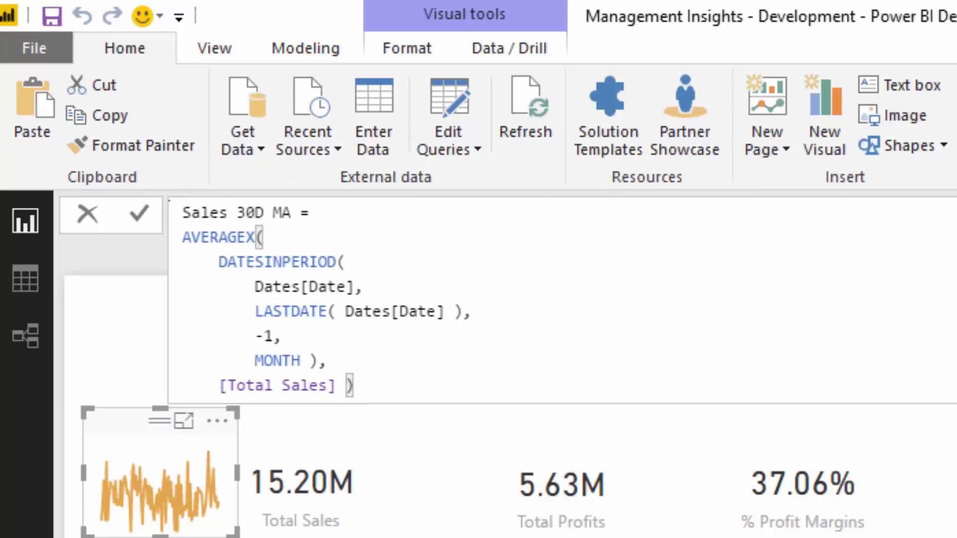
Step: Rename the measure to Sales 1M MA in the formula and commit it
left_click(259, 213)
double_click(259, 214)
type("1M")
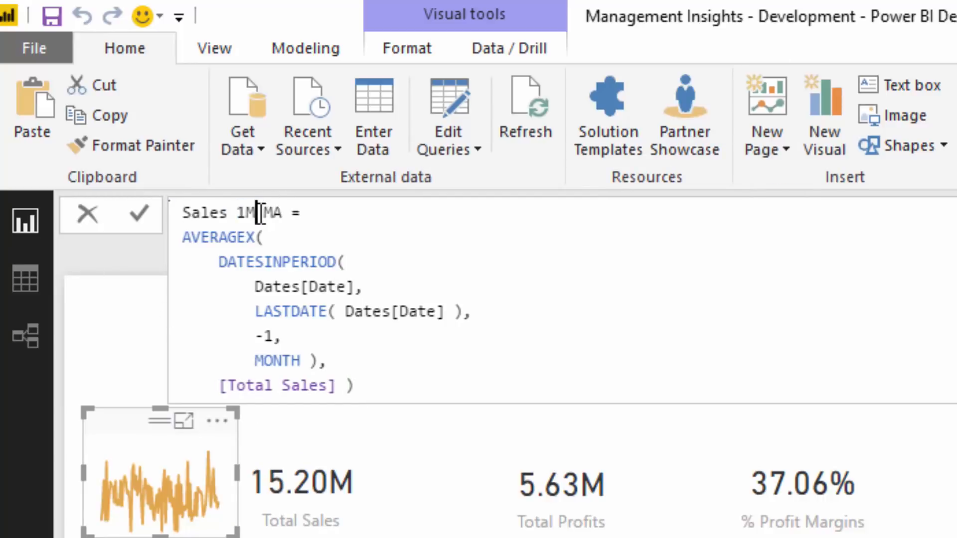
key("Return")
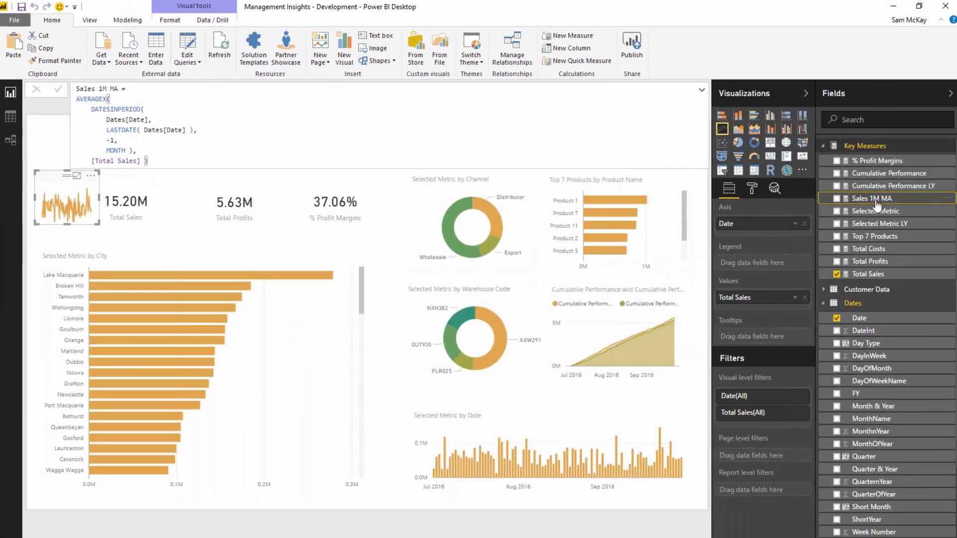
Step: Replace Total Sales with Sales 1M MA in the sparkline's values and add Q2 to the quarter selection alongside Q3
left_click_drag(873, 198, 803, 299)
left_click(805, 297)
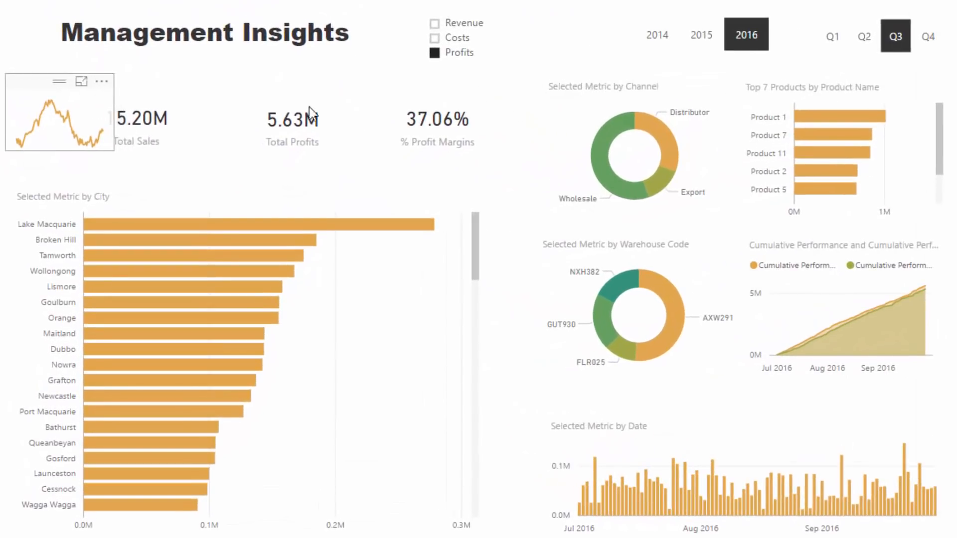
left_click(865, 37, "ctrl")
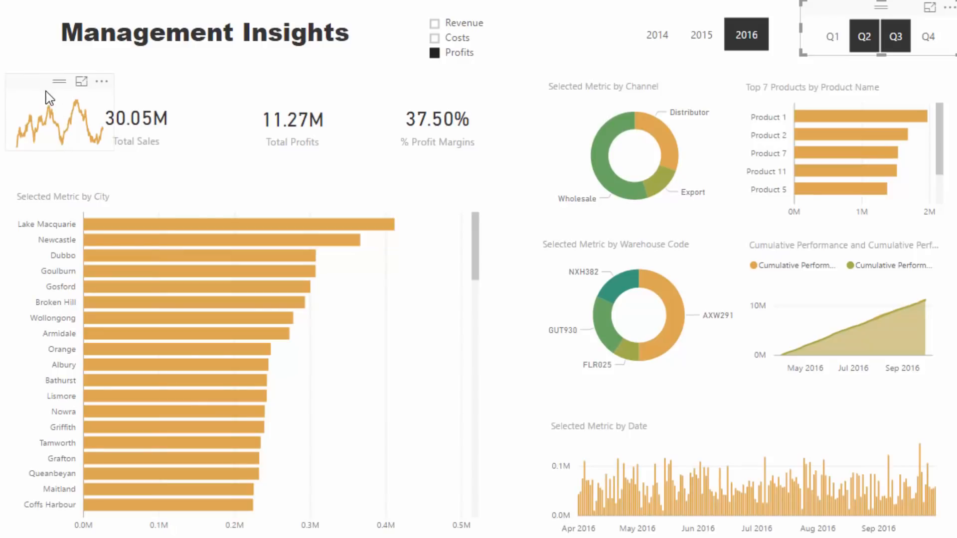
Step: Move the Total Sales card and its sparkline slightly apart so they no longer overlap
left_click(145, 114)
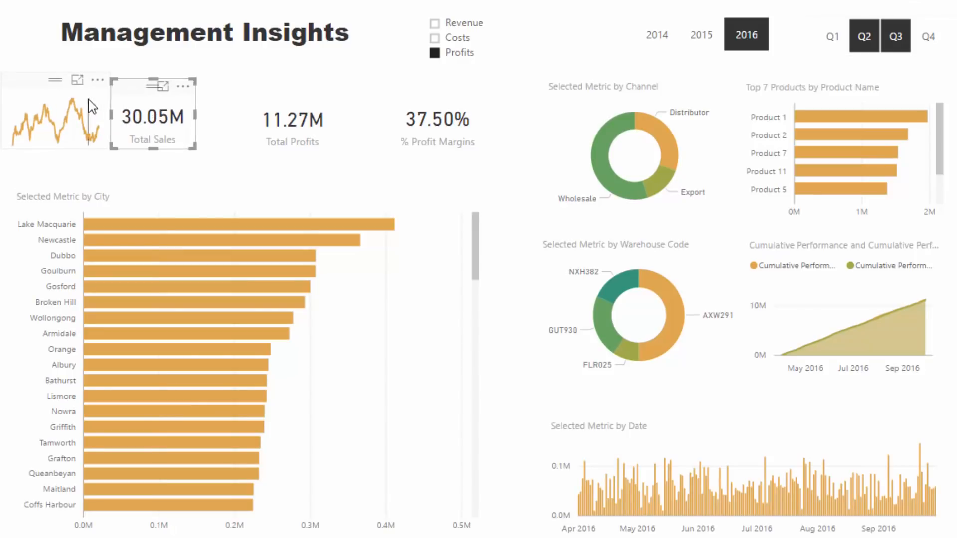
left_click(41, 95)
left_click_drag(109, 149, 111, 117)
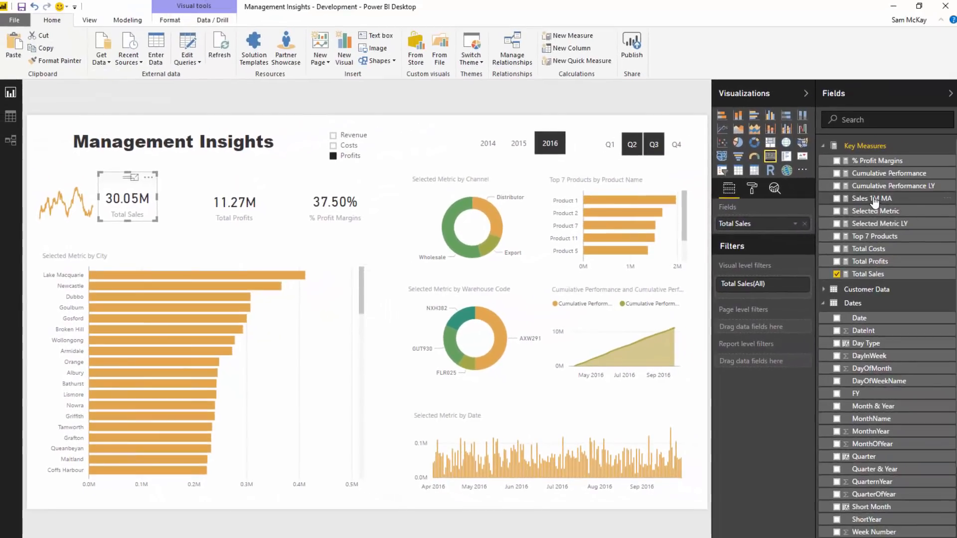
Step: Create a Profits 1M MA measure by reusing the Sales 1M MA formula with [Total Profits] as the averaged expression
left_click(871, 198)
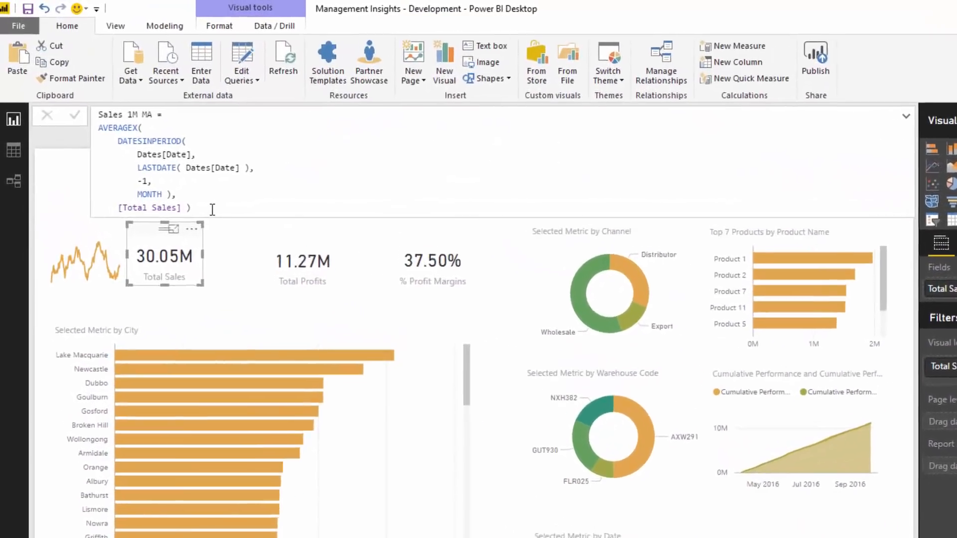
key("ctrl+a")
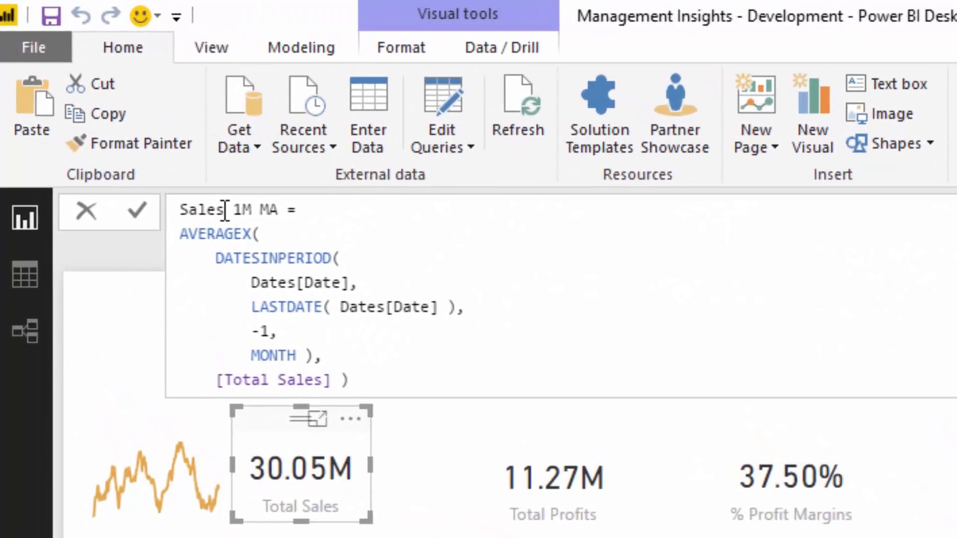
double_click(226, 210)
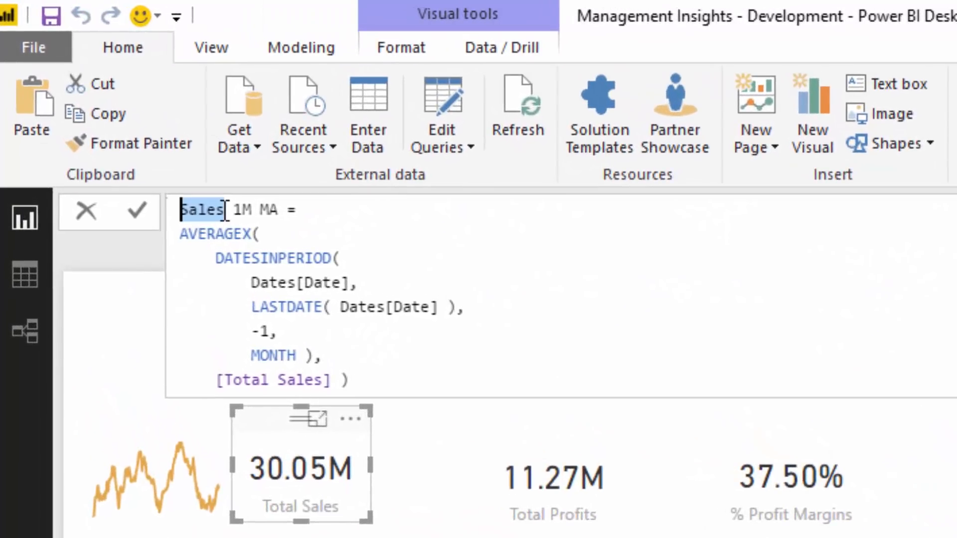
type("Profits")
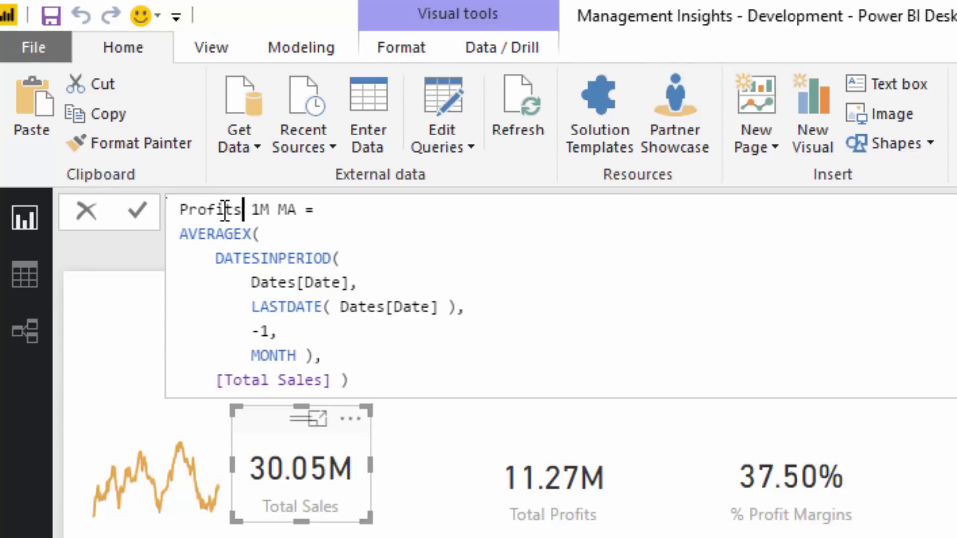
double_click(332, 383)
type("Profits]")
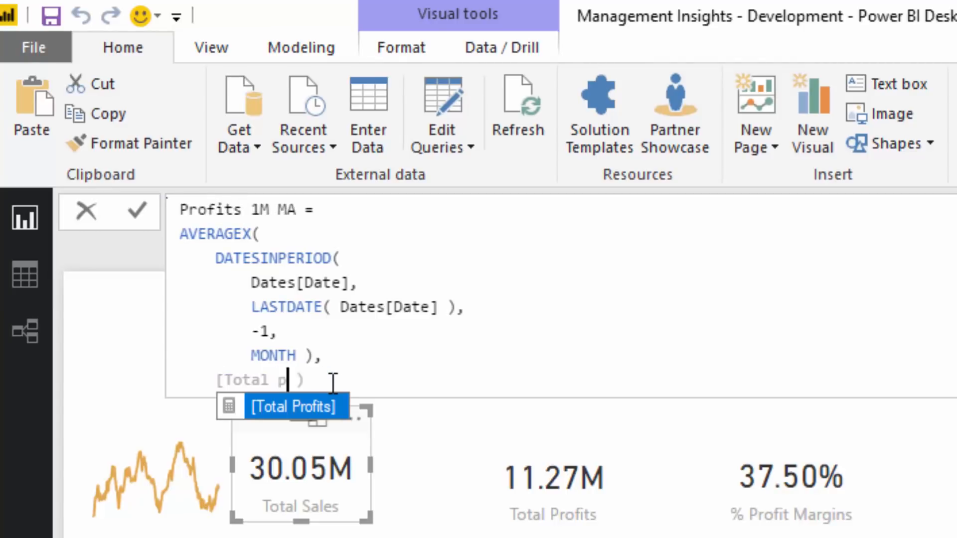
key("Tab")
key("Return")
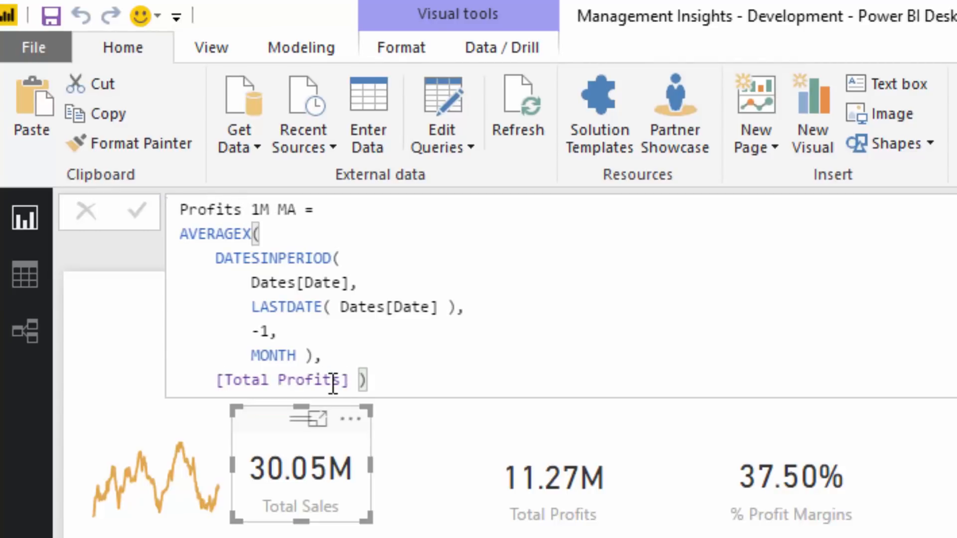
Step: Duplicate the sales sparkline next to the Total Profits card and replace Sales 1M MA with Profits 1M MA in the copy's values
left_click(134, 451)
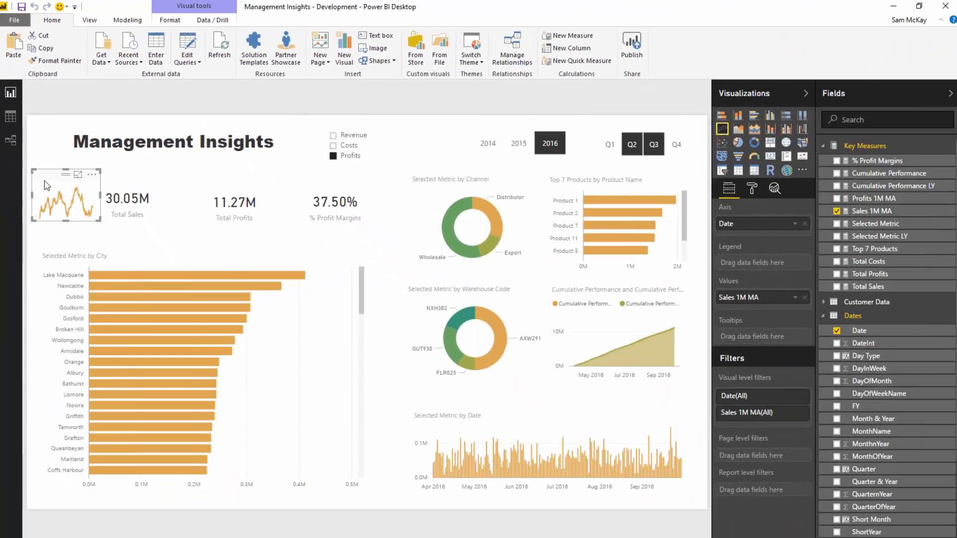
left_click_drag(46, 185, 172, 188)
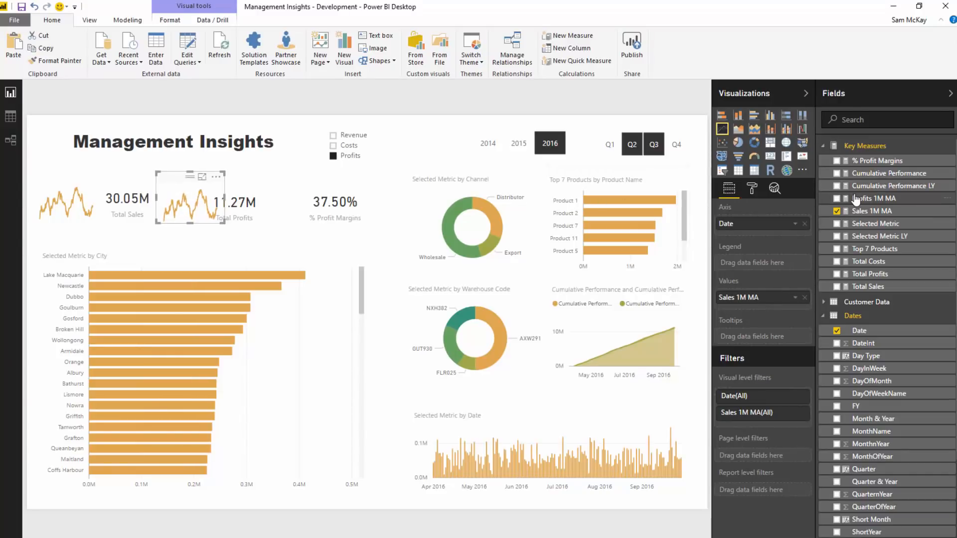
left_click_drag(826, 240, 764, 307)
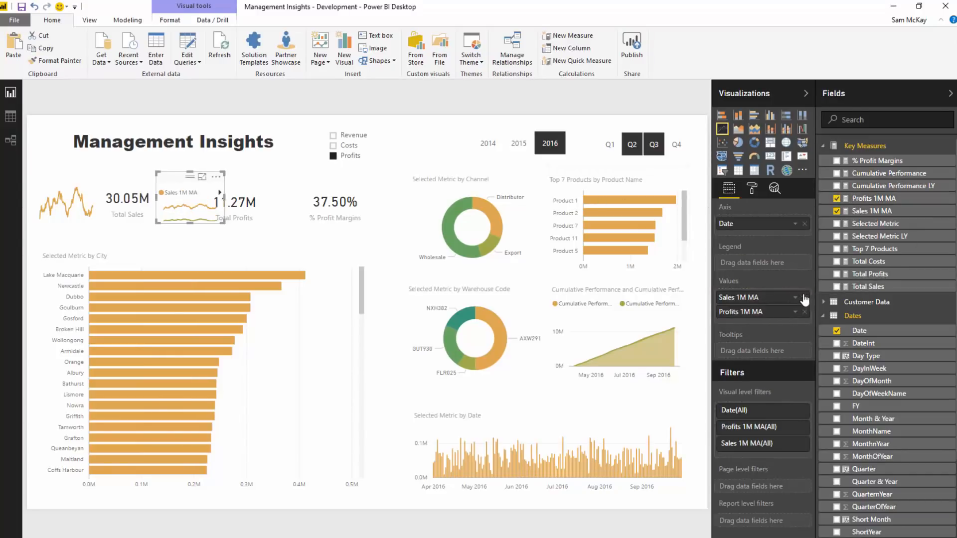
left_click(805, 298)
Step: Space out the Total Profits and % Profit Margins cards and place a copy of the profits sparkline beside % Profit Margins
left_click_drag(252, 202, 268, 201)
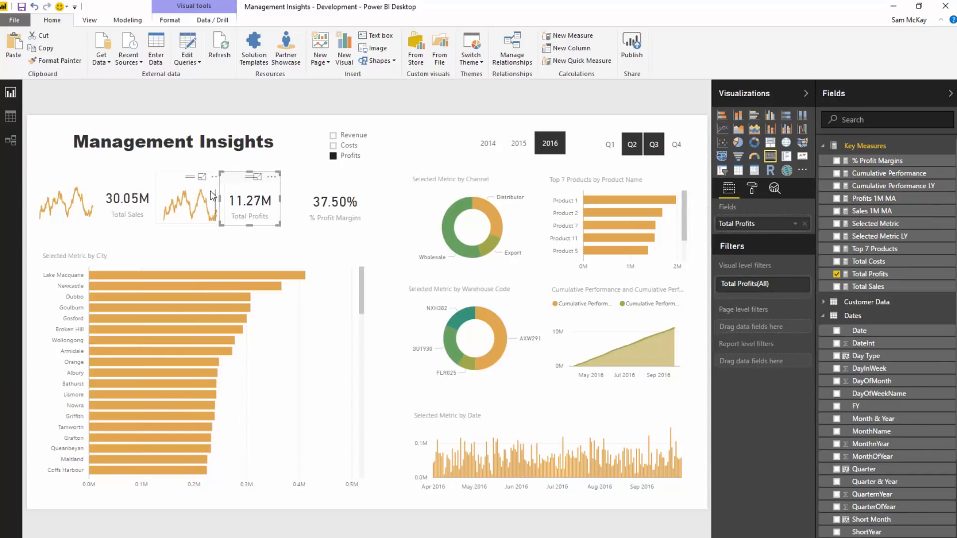
left_click_drag(210, 196, 241, 195)
left_click_drag(344, 201, 370, 198)
left_click(251, 200)
left_click(168, 186)
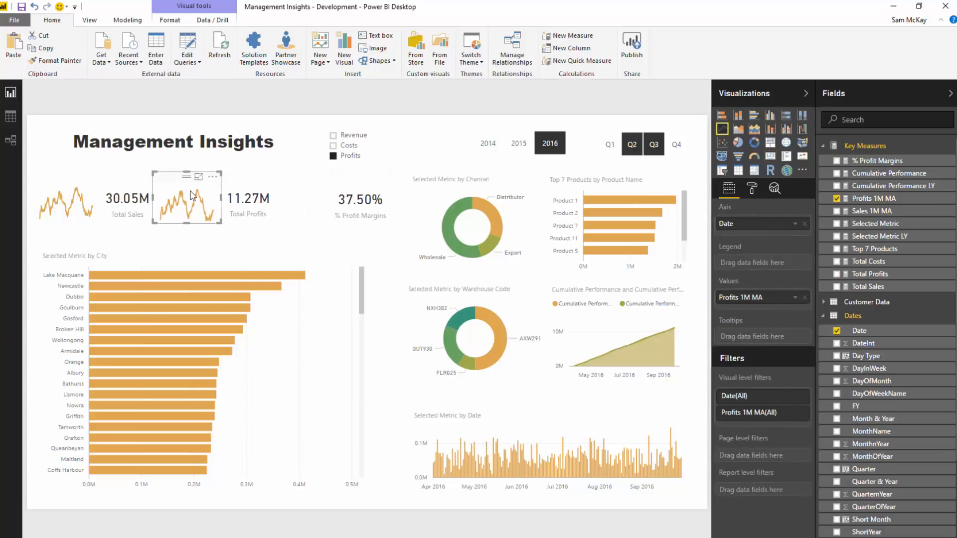
left_click_drag(194, 196, 301, 193)
Step: Copy the whole Profits 1M MA formula into a new measure
left_click(874, 197)
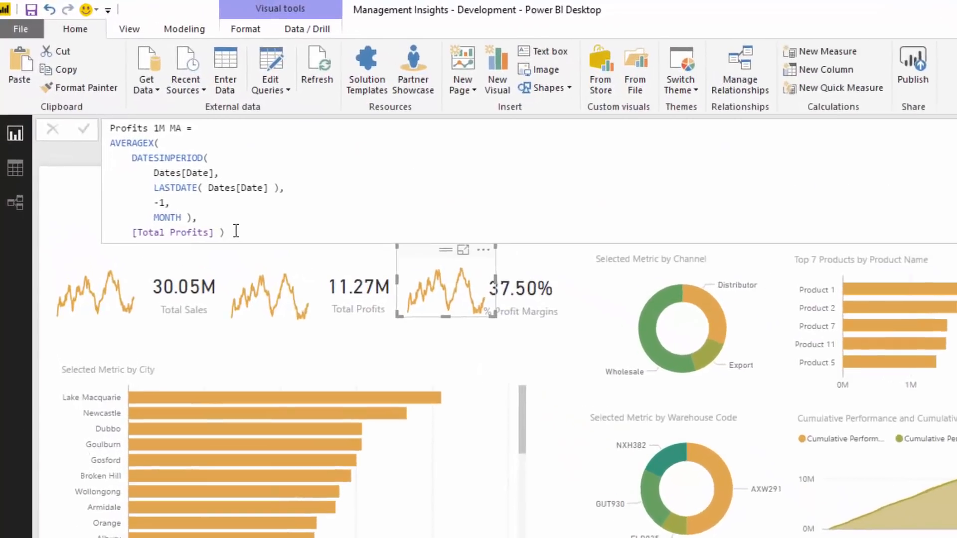
left_click_drag(237, 231, 87, 109)
key("ctrl+c")
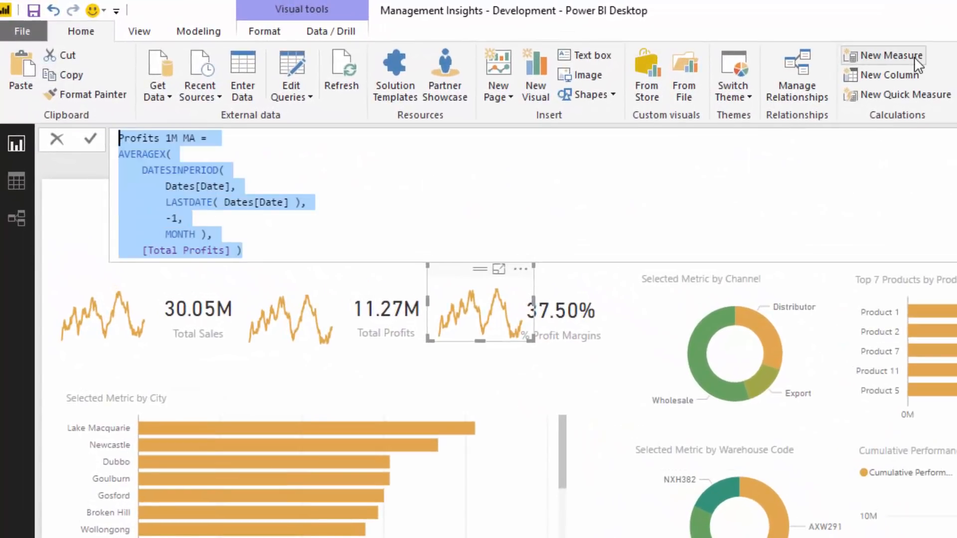
left_click(849, 55)
key("ctrl+v")
key("ctrl+v")
Step: Rename the new measure to Profit Margins 1M MA, average [% Profit Margins] instead of [Total Profits], and commit it
left_click(161, 139)
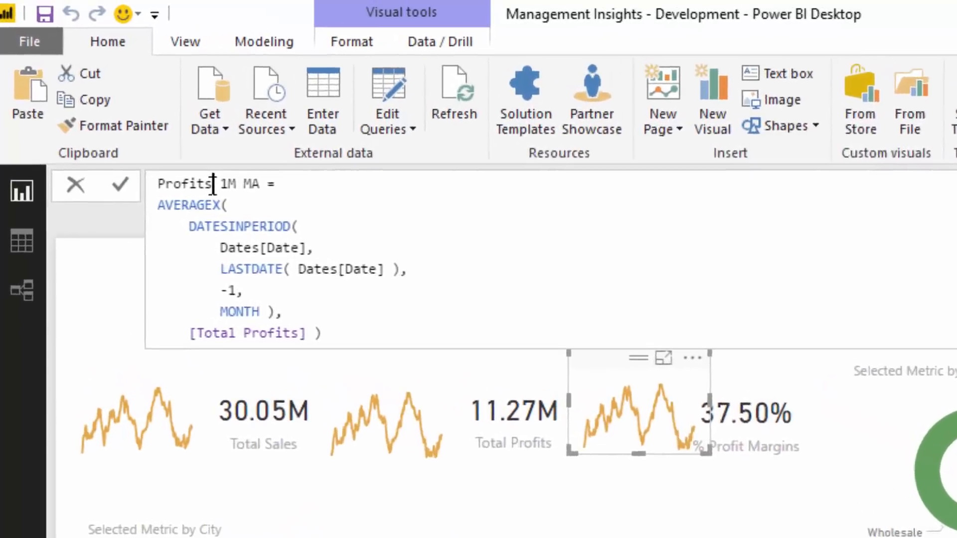
key("BackSpace")
type("Margin")
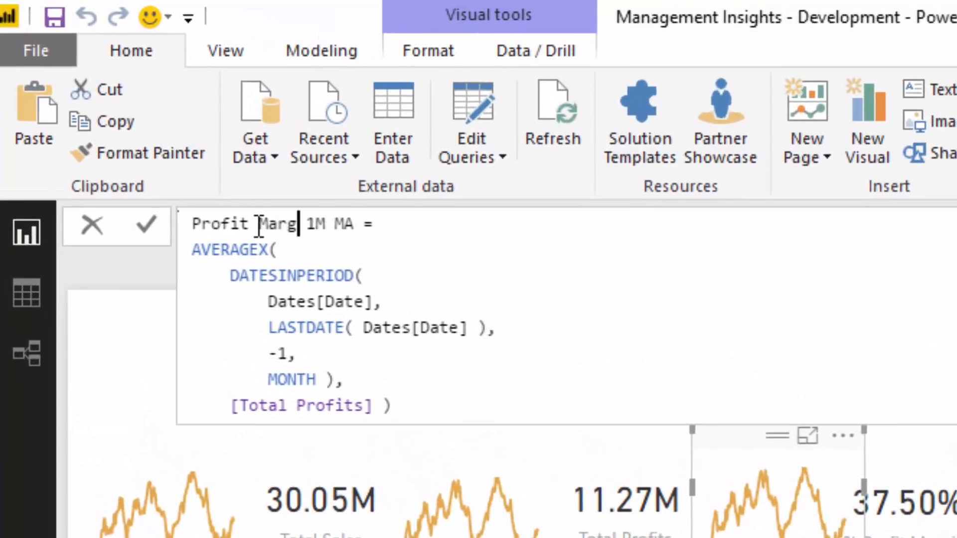
type("s")
left_click_drag(373, 406, 218, 403)
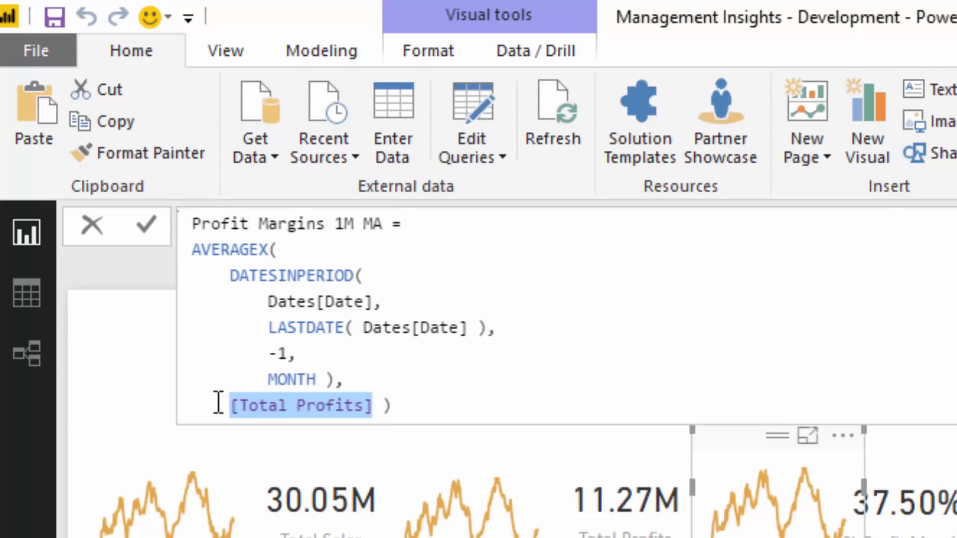
type("Prof")
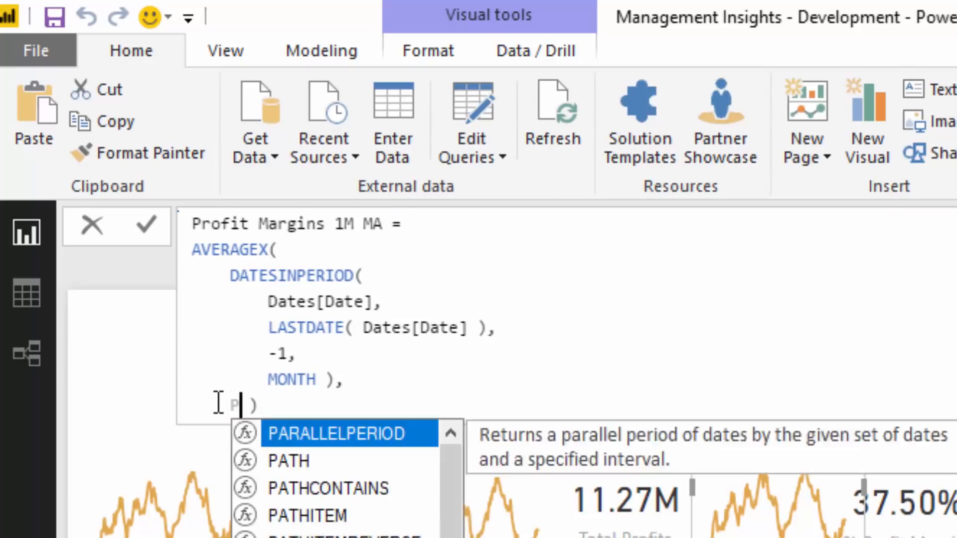
key("Up")
key("Tab")
key("Return")
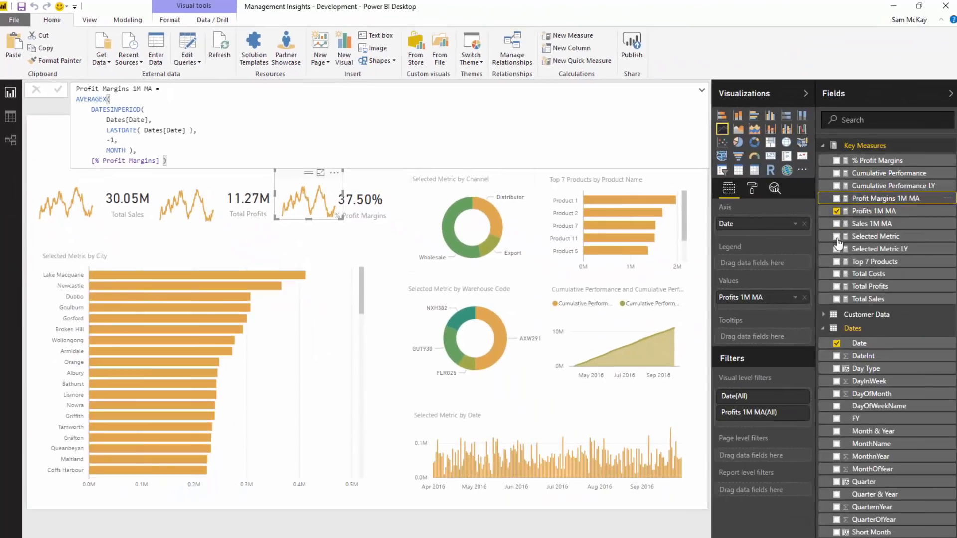
Step: Replace Profits 1M MA with Profit Margins 1M MA in the third sparkline and move the % Profit Margins card clear of it
left_click_drag(865, 199, 773, 297)
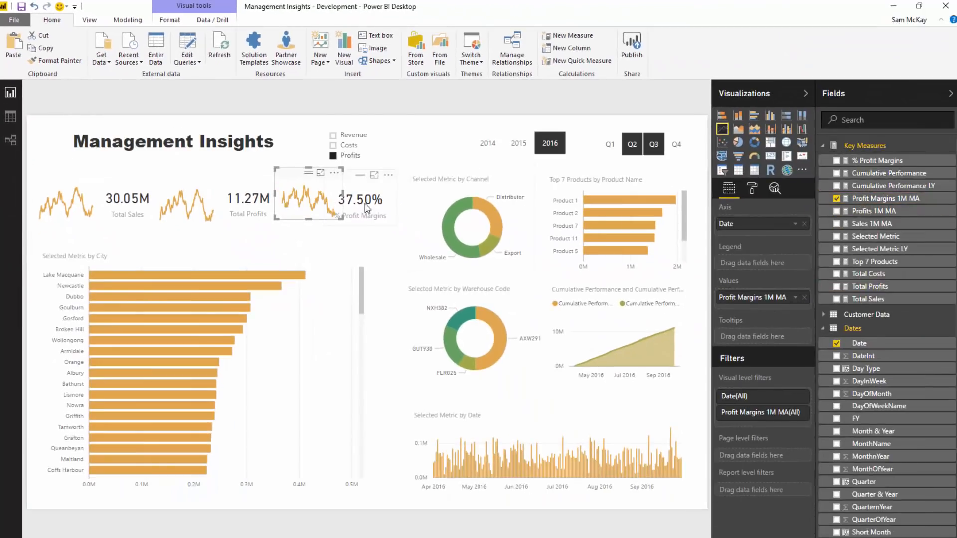
left_click(373, 205)
left_click(329, 203)
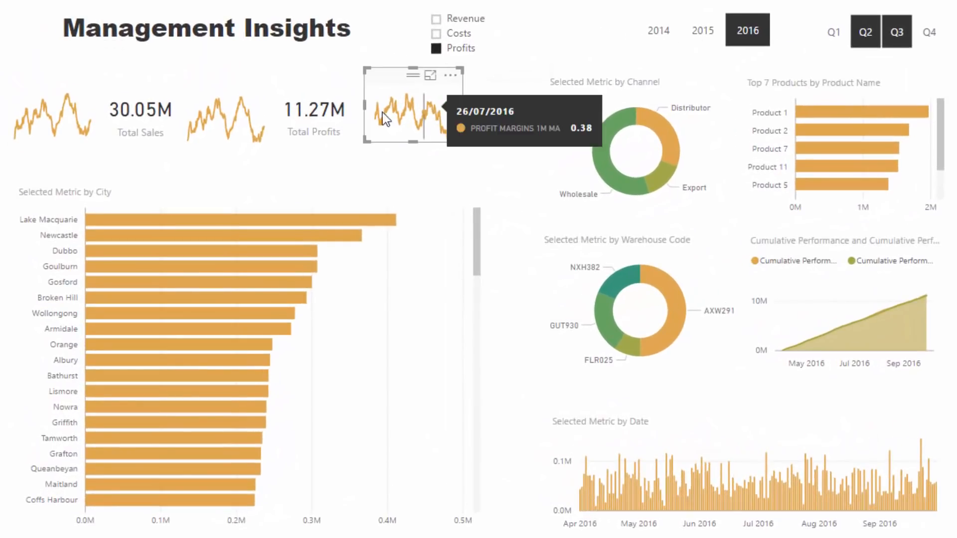
Step: Fine-tune the positions of the three KPI cards and their sparklines so the row is evenly spaced
left_click(298, 109)
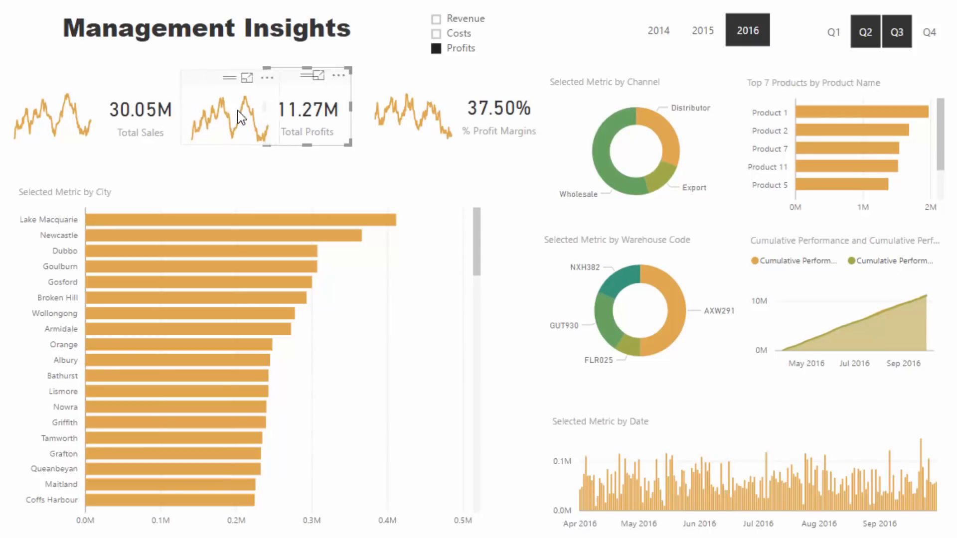
left_click_drag(239, 111, 309, 113)
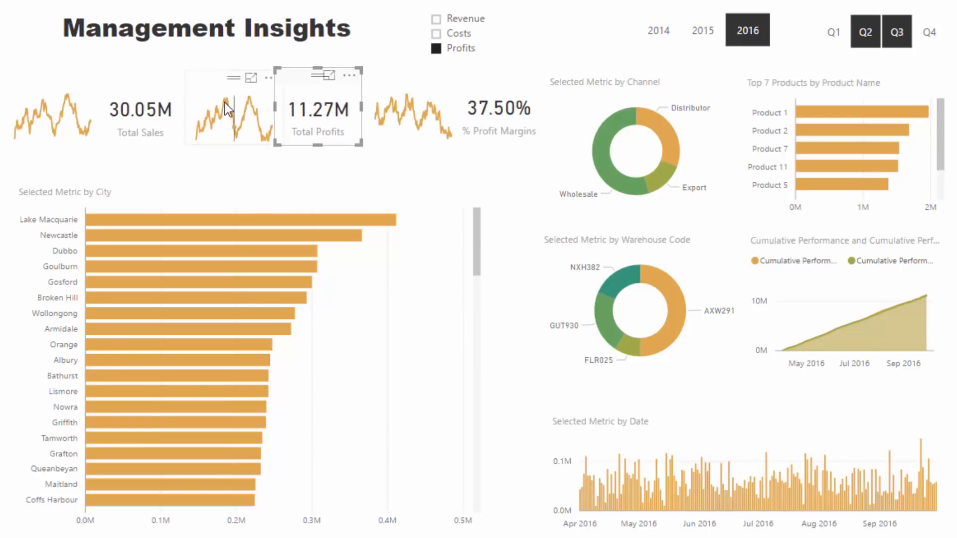
left_click(147, 107)
left_click_drag(151, 109, 142, 111)
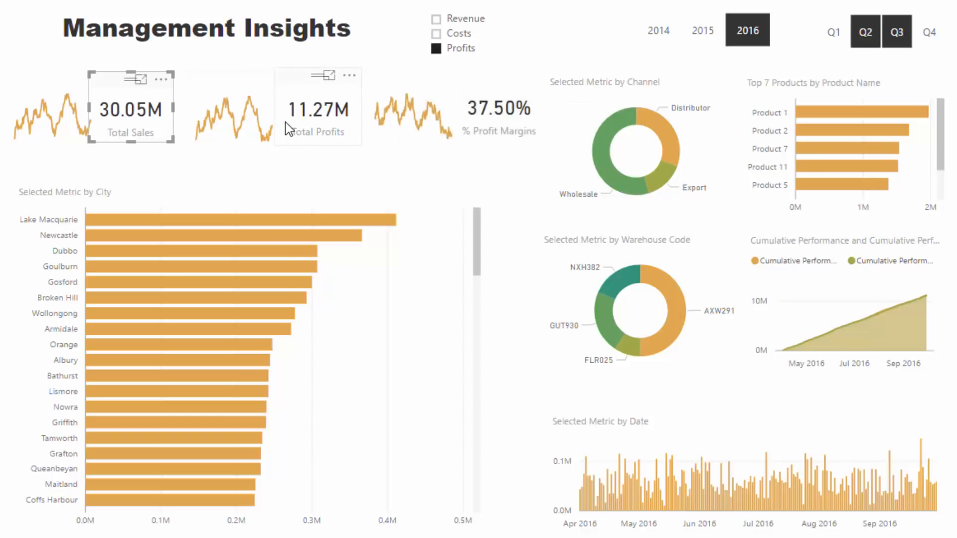
left_click_drag(315, 117, 311, 117)
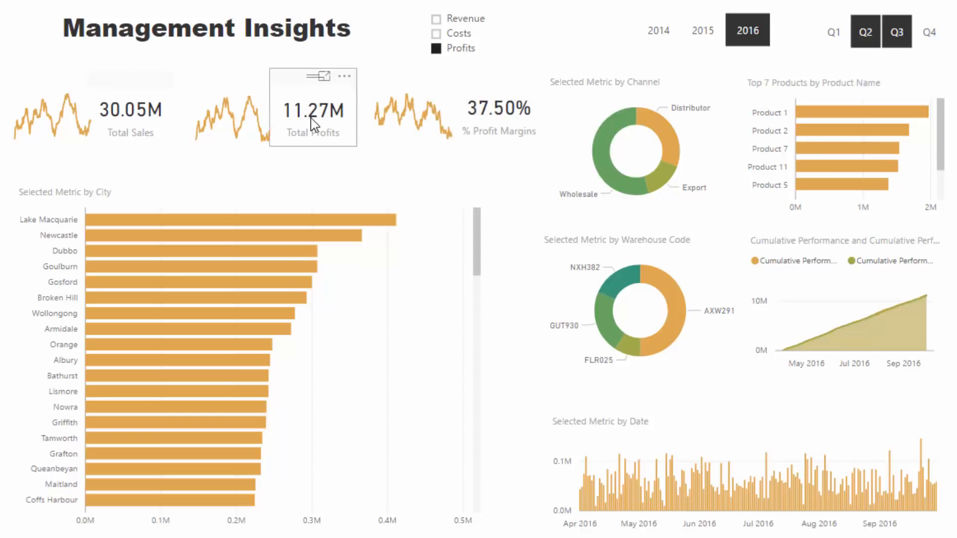
left_click_drag(413, 108, 439, 100)
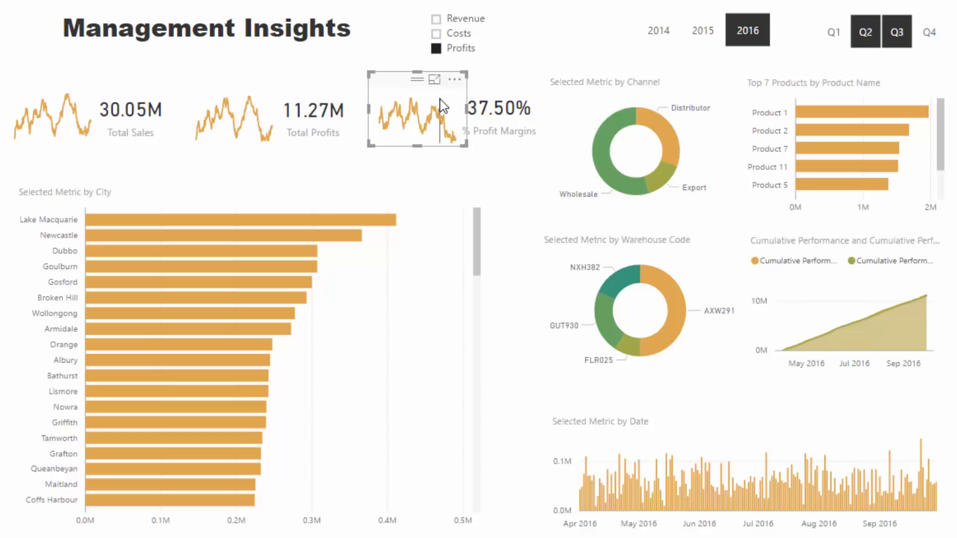
left_click(586, 39)
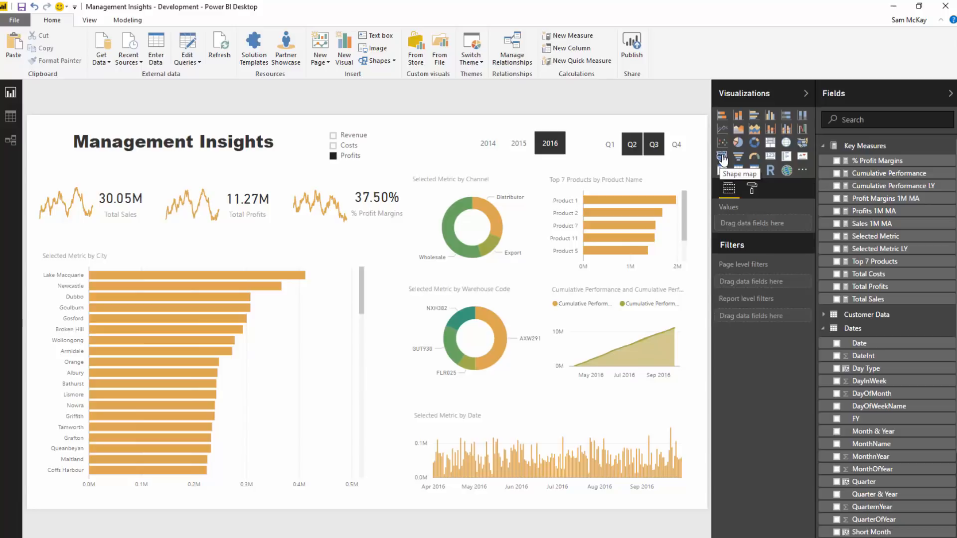
Step: Collapse the Key Measures and Dates tables, add a shape map, and place it over the lower end of the city bar chart
left_click(823, 146)
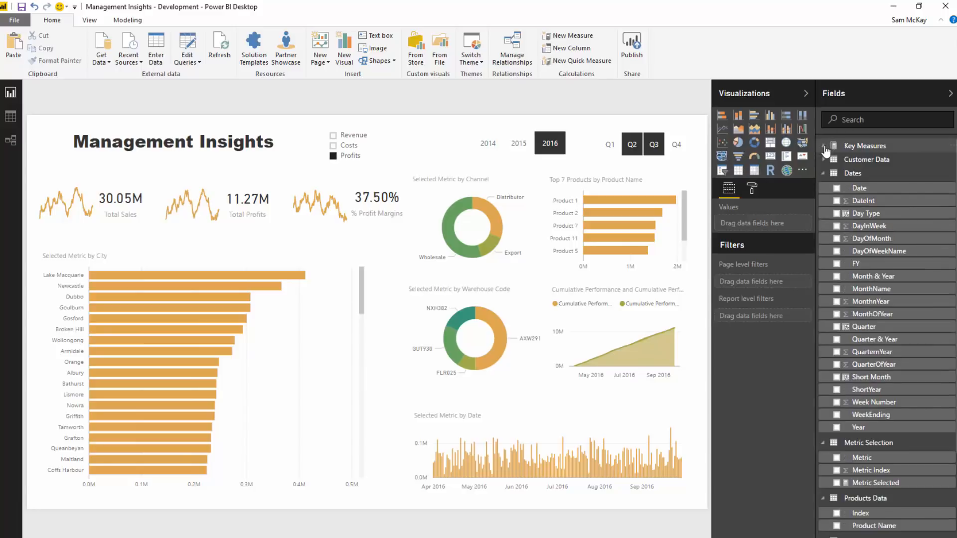
left_click(824, 174)
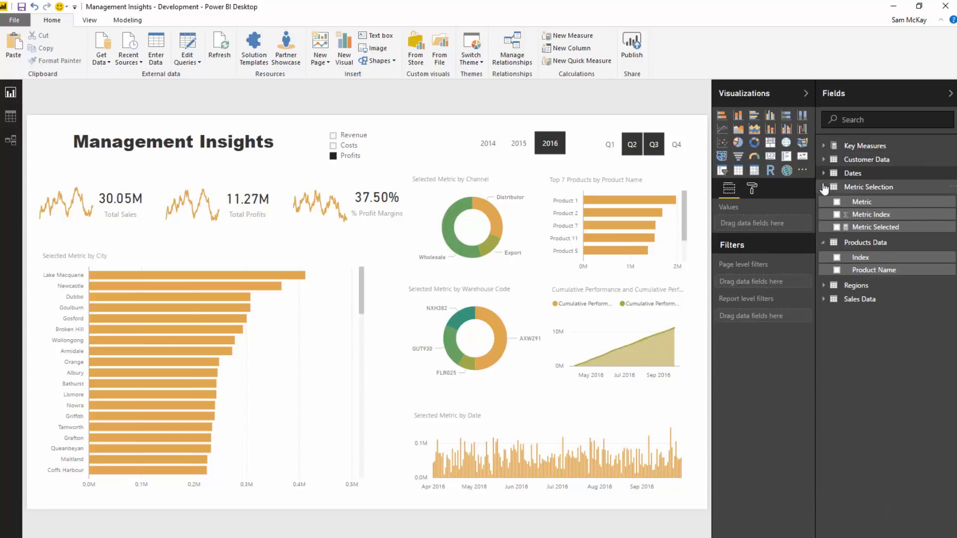
left_click(723, 157)
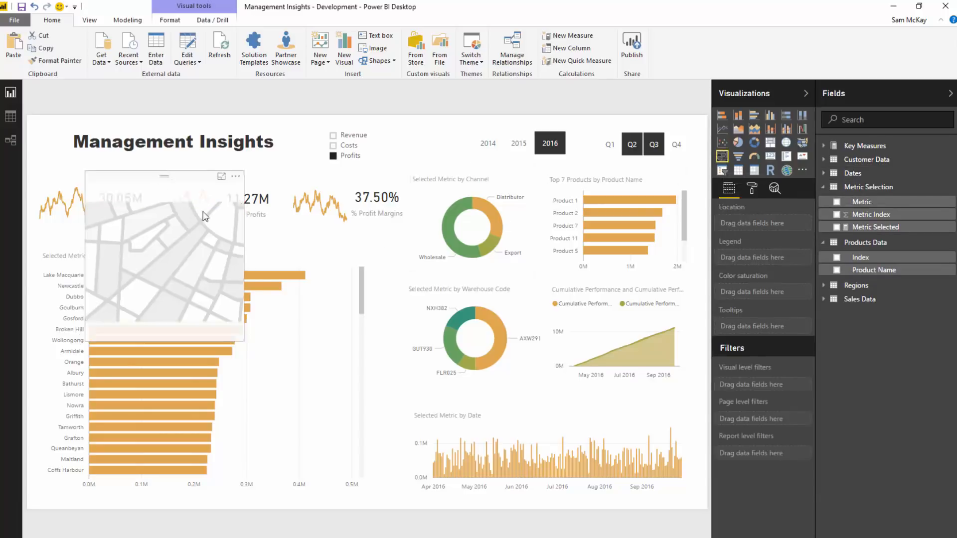
left_click_drag(173, 180, 354, 310)
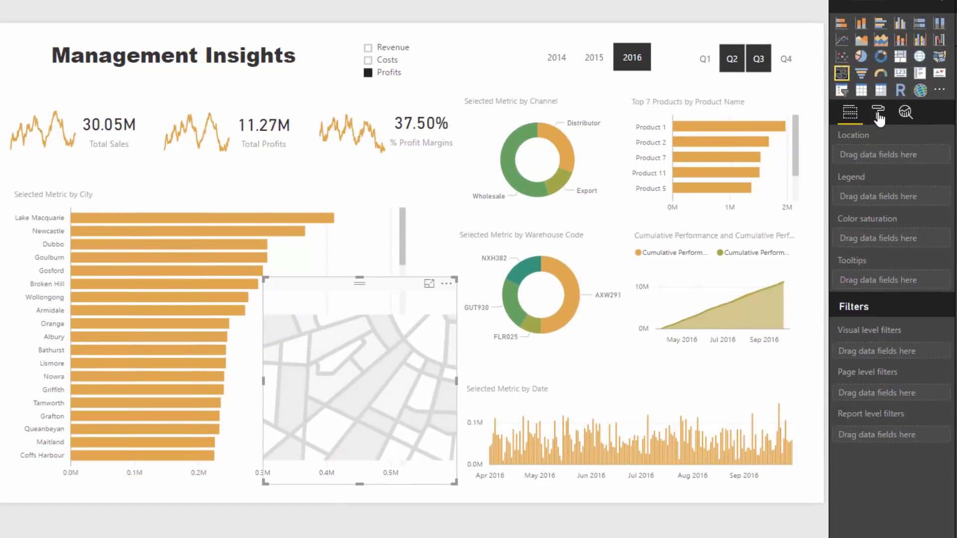
left_click(877, 114)
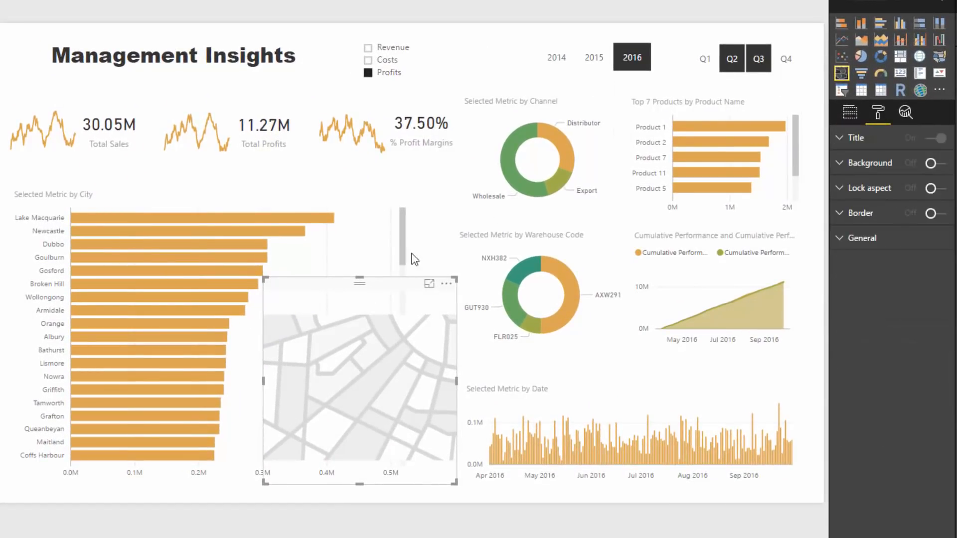
left_click(843, 140)
left_click(843, 142)
left_click(841, 170)
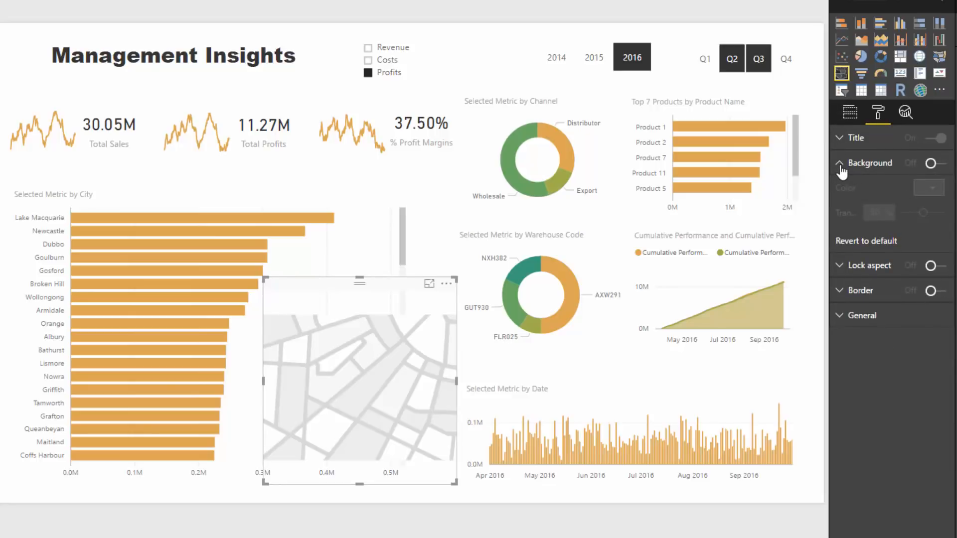
left_click(843, 165)
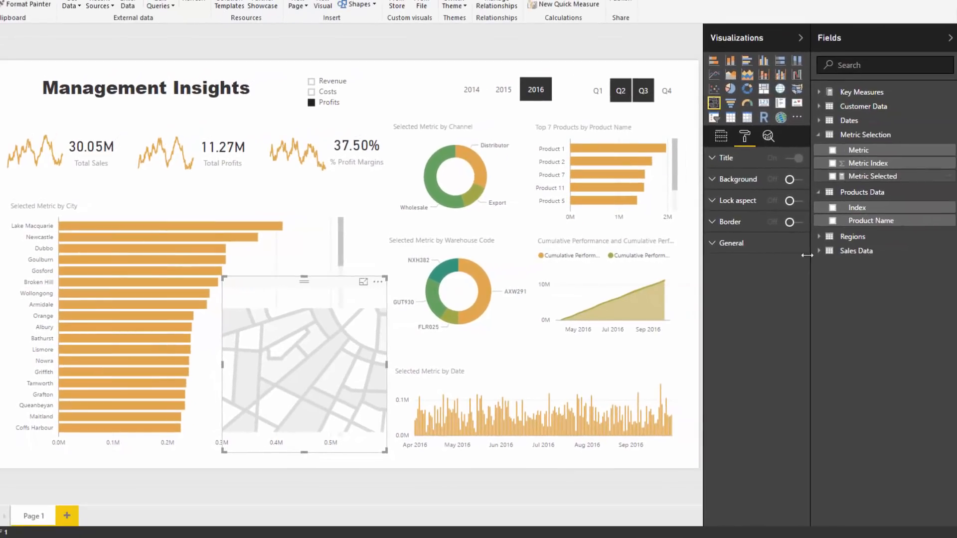
Step: Set Territory from the Regions table as the shape map's location and open the map's formatting options
left_click(847, 237)
left_click_drag(866, 306, 728, 173)
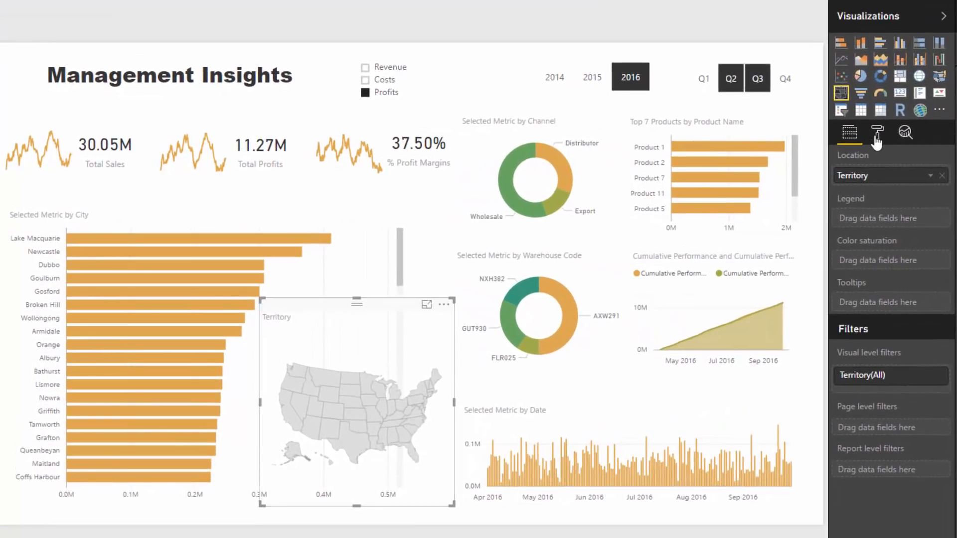
left_click(878, 137)
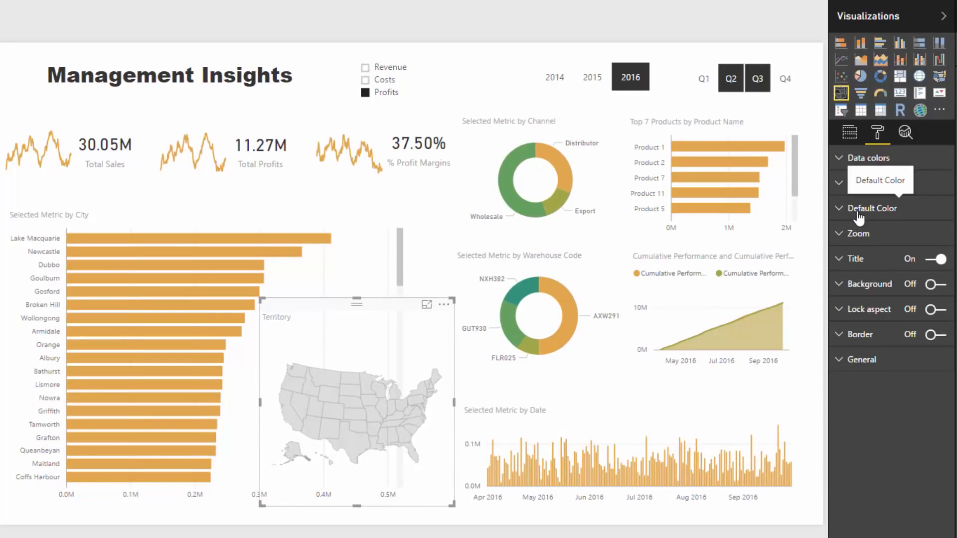
Step: Change the shape map's base map from USA to Australia: states
left_click(842, 189)
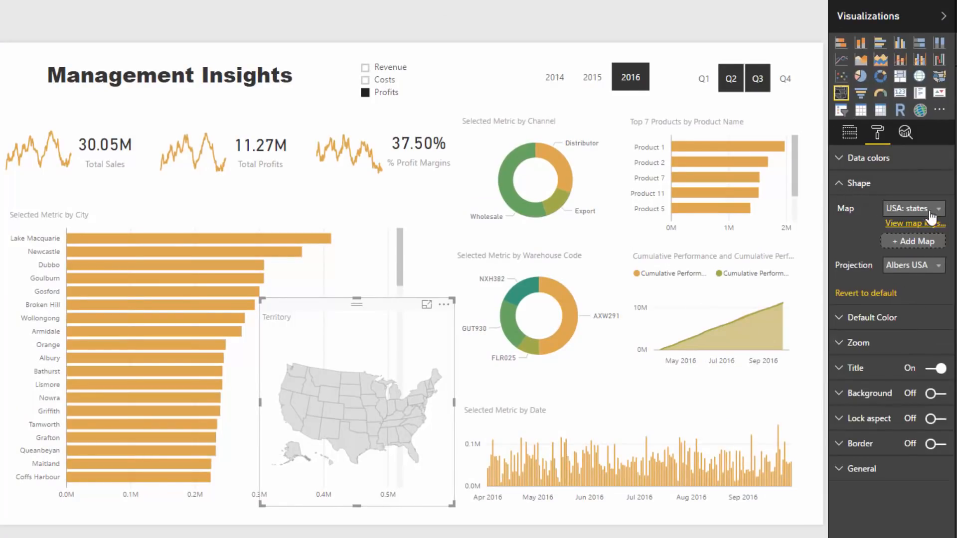
left_click(902, 215)
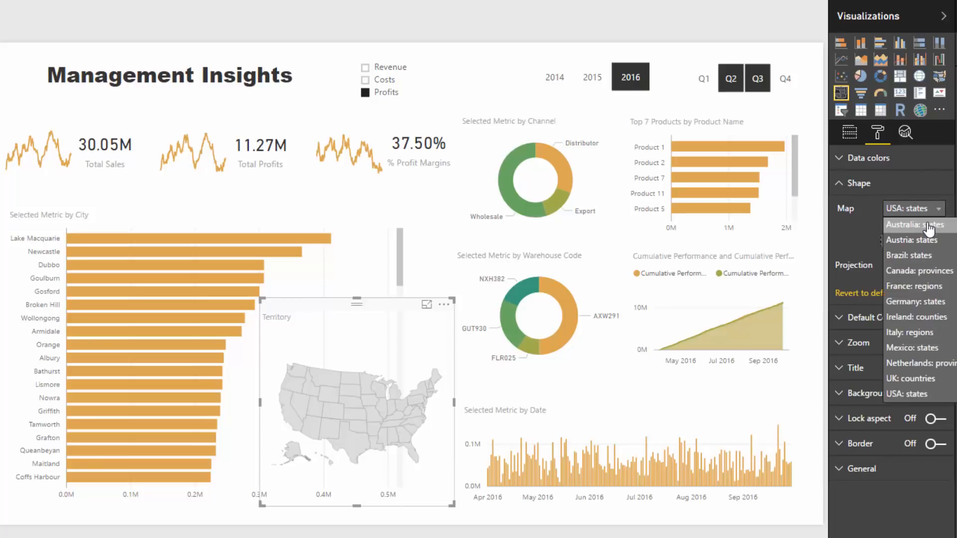
left_click(911, 227)
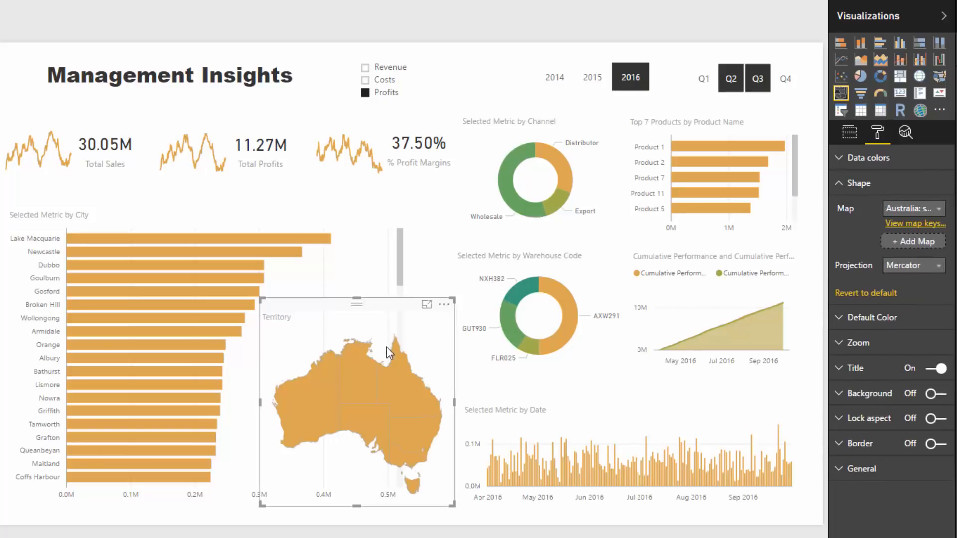
left_click(843, 184)
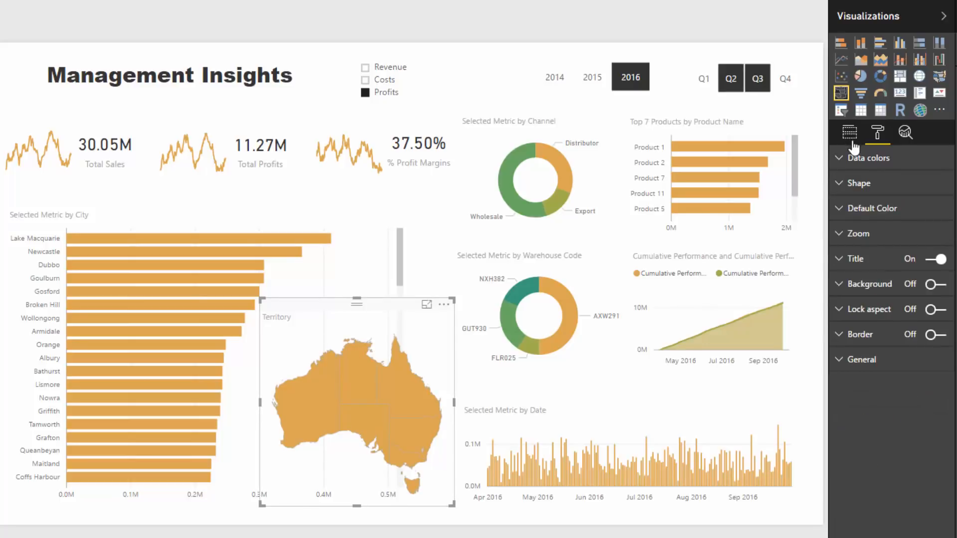
Step: Add the Total Sales measure from Key Measures as the shape map's color saturation
left_click(851, 134)
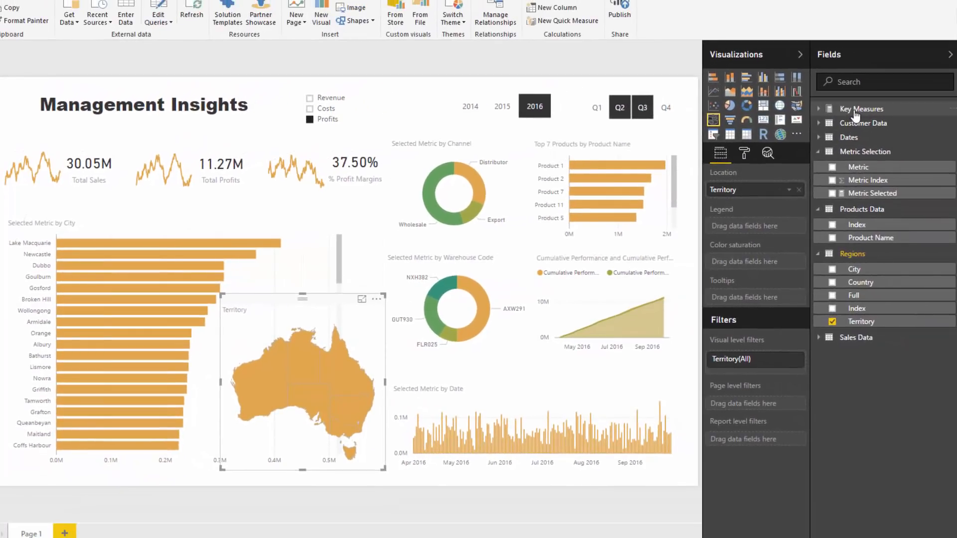
left_click(855, 114)
left_click_drag(863, 270, 760, 263)
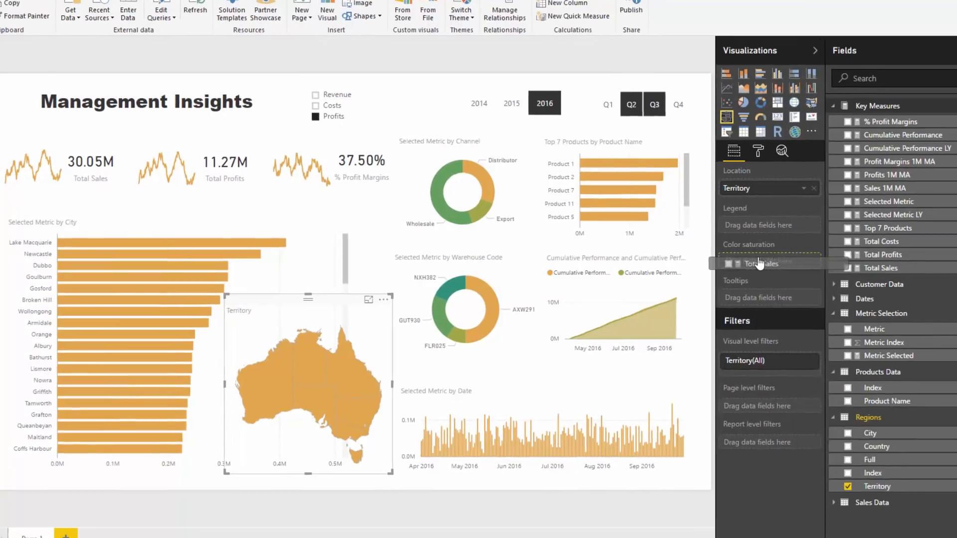
Step: Test the report's cross-filtering by selecting New South Wales on the map, the Distributor slice and the Lake Macquarie bar, then clear the selection
mouse_move(338, 367)
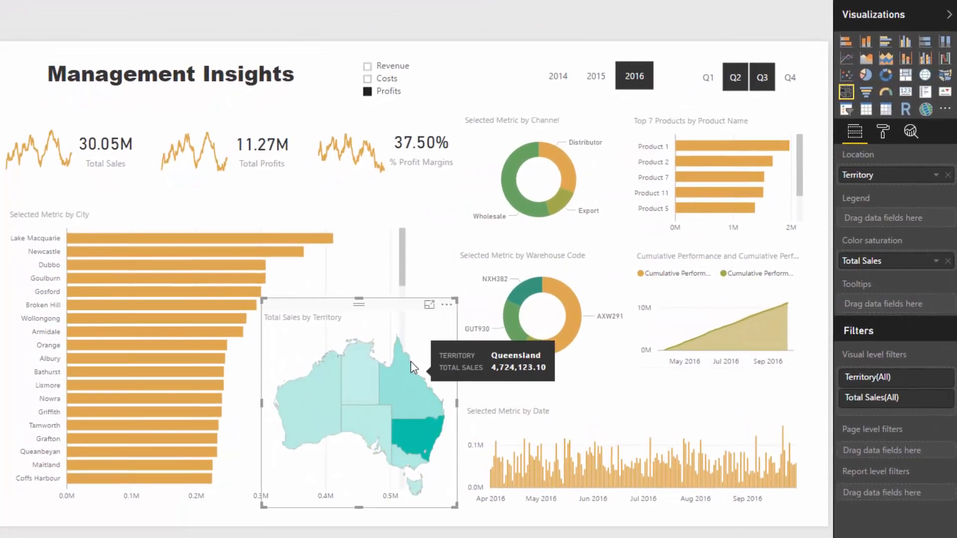
left_click(418, 432)
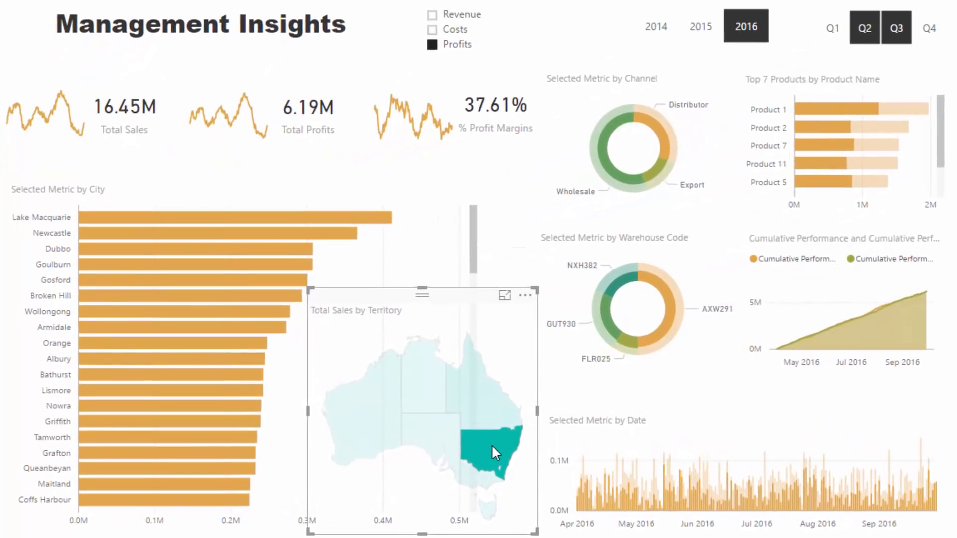
left_click(490, 447)
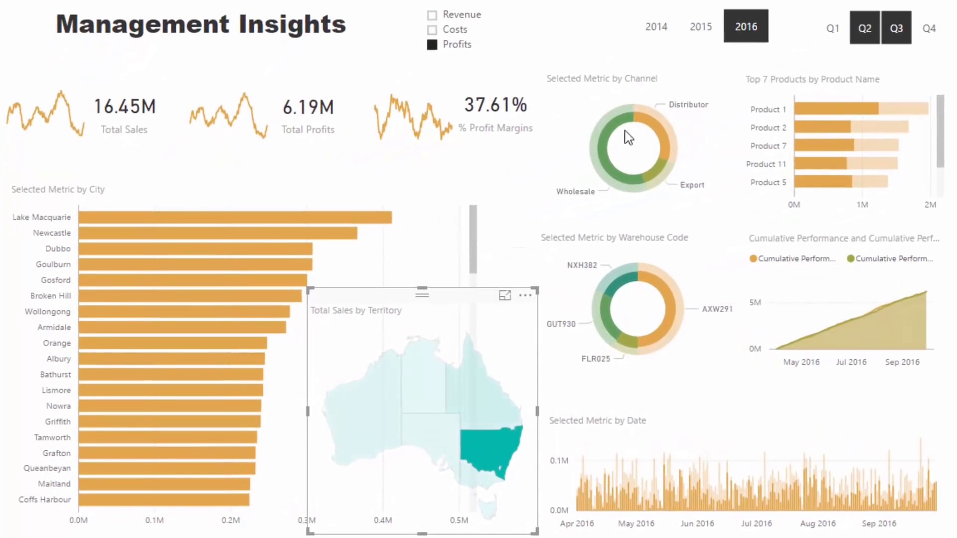
left_click(660, 128)
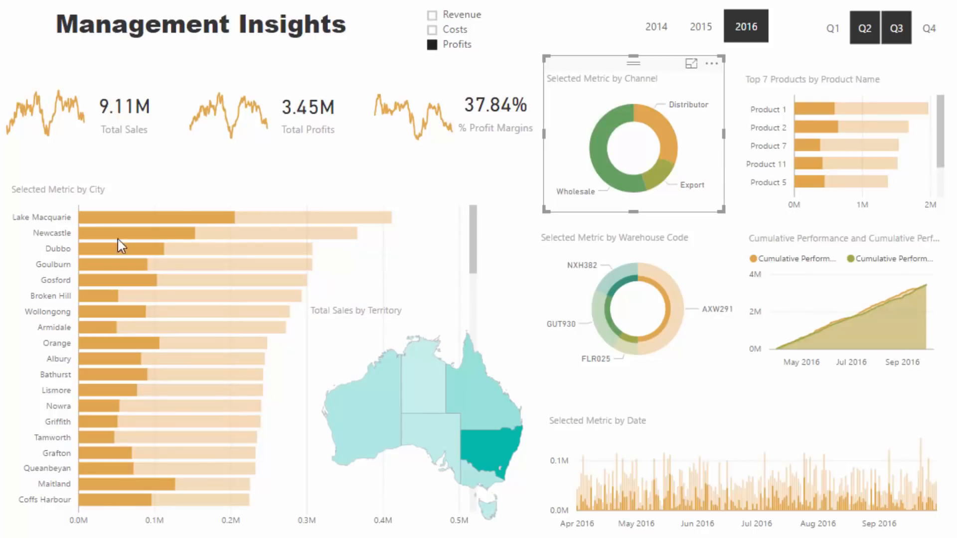
left_click(217, 217)
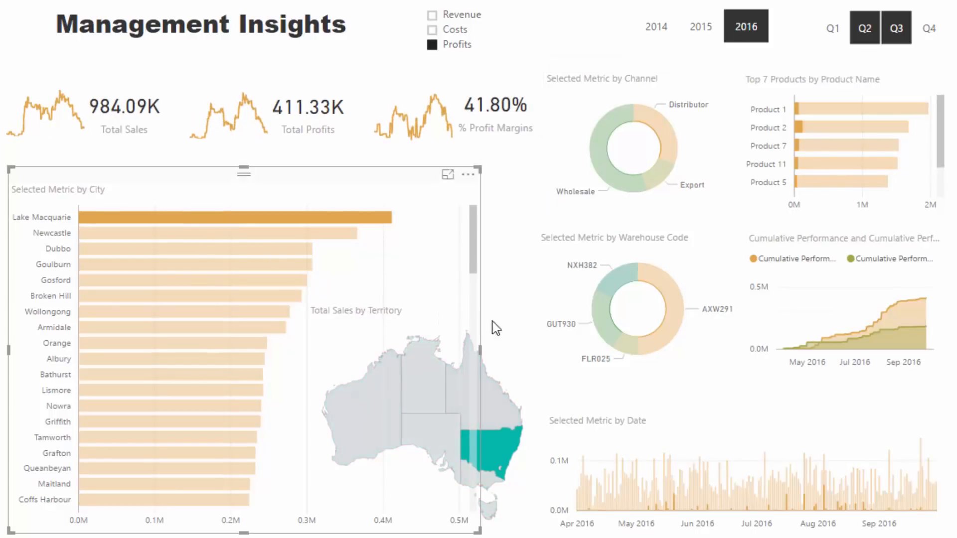
left_click(503, 330)
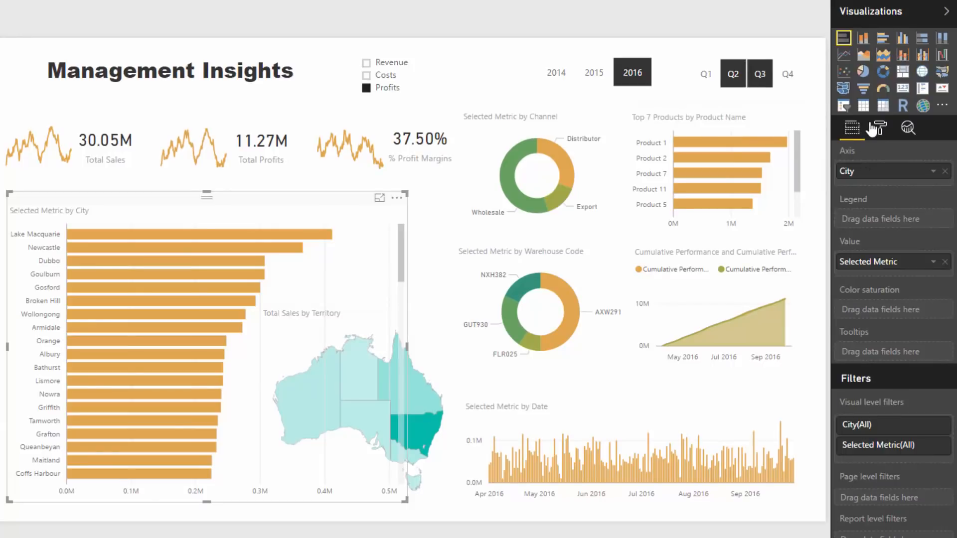
Step: Turn on auto zoom for the territory shape map
left_click(873, 131)
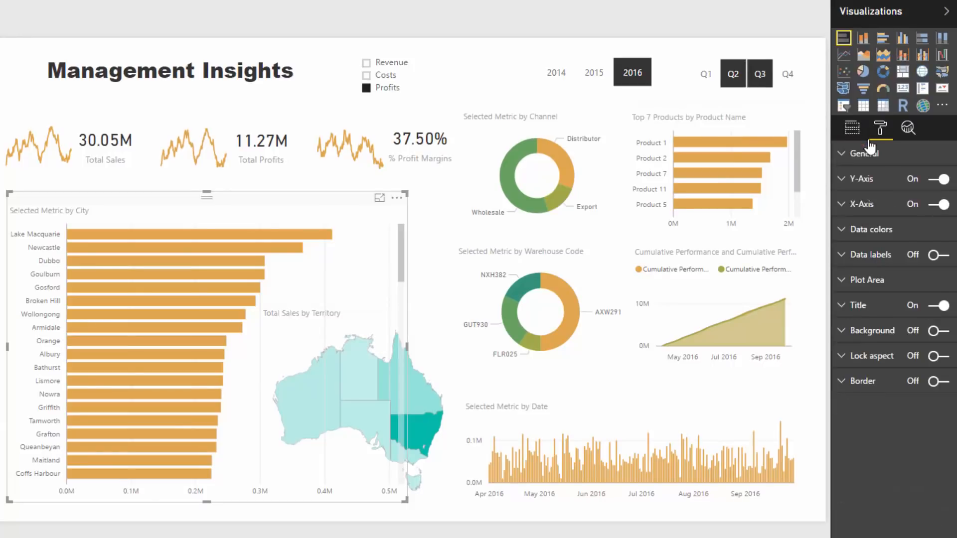
left_click(433, 331)
left_click(858, 230)
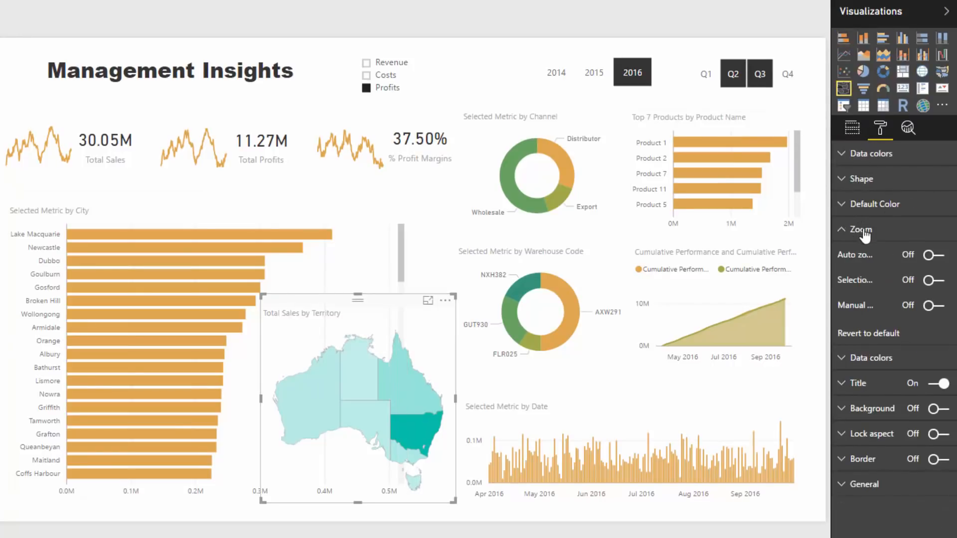
left_click(931, 256)
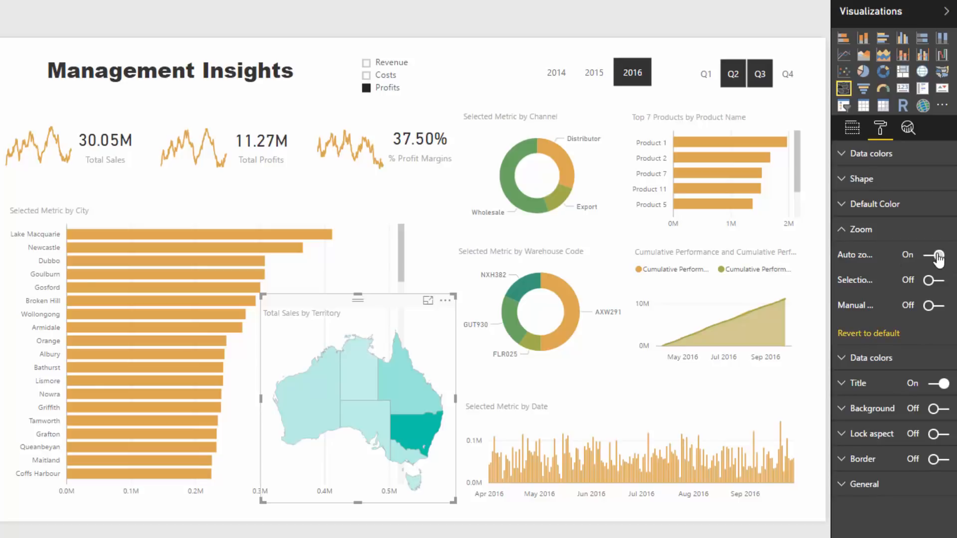
Step: Check the map's zoom behaviour by selecting New South Wales and the Lake Macquarie bar, then clear the selection
left_click(419, 428)
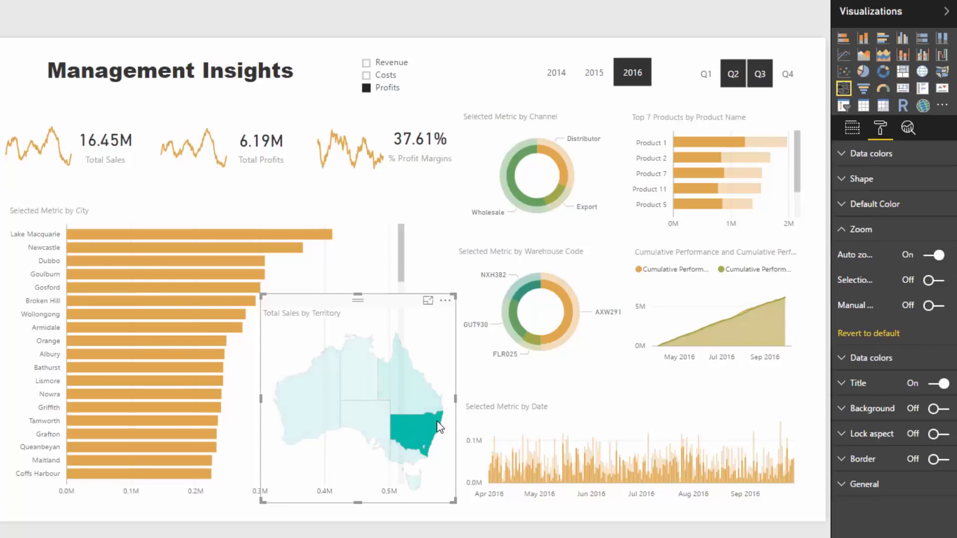
left_click(267, 234)
left_click(269, 234)
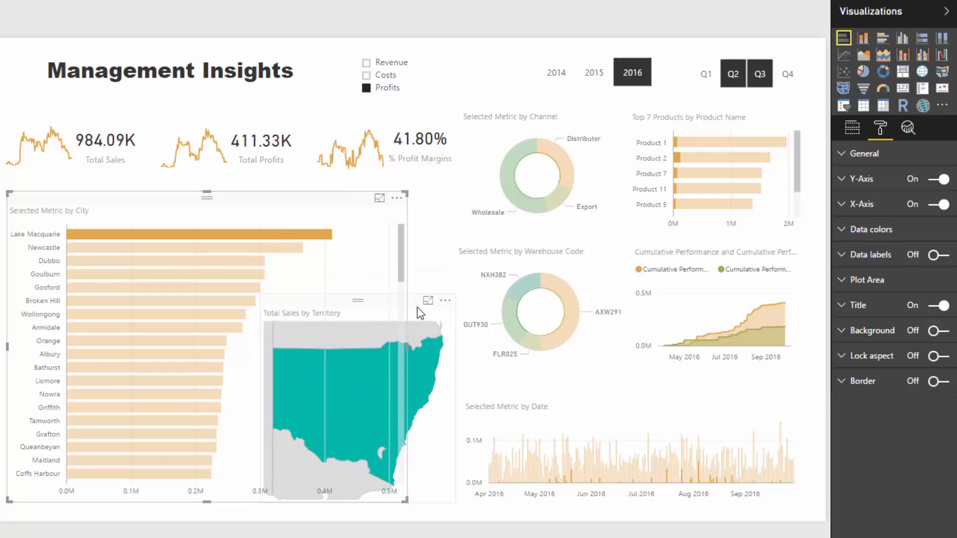
left_click(274, 236)
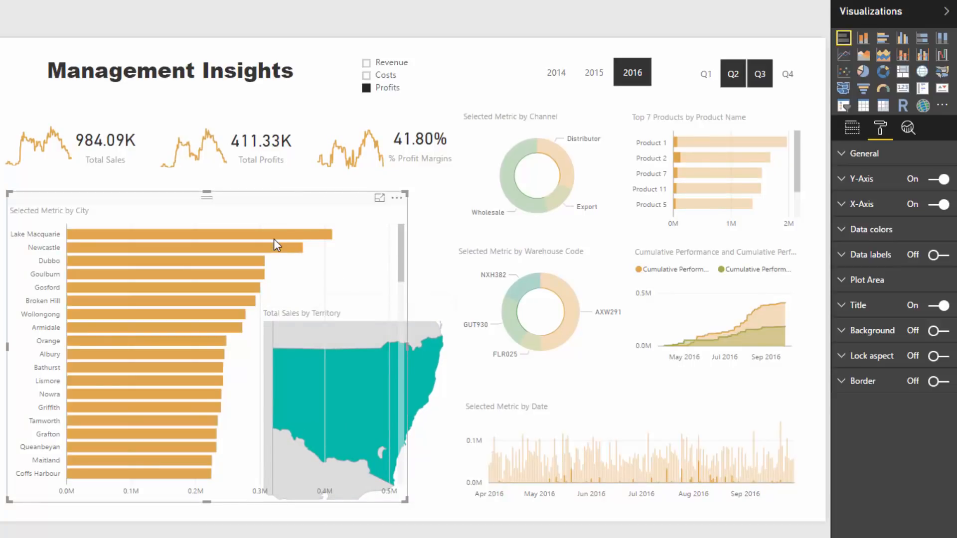
Step: Replace Total Sales with Selected Metric as the shape map's color saturation
left_click(415, 320)
left_click(864, 131)
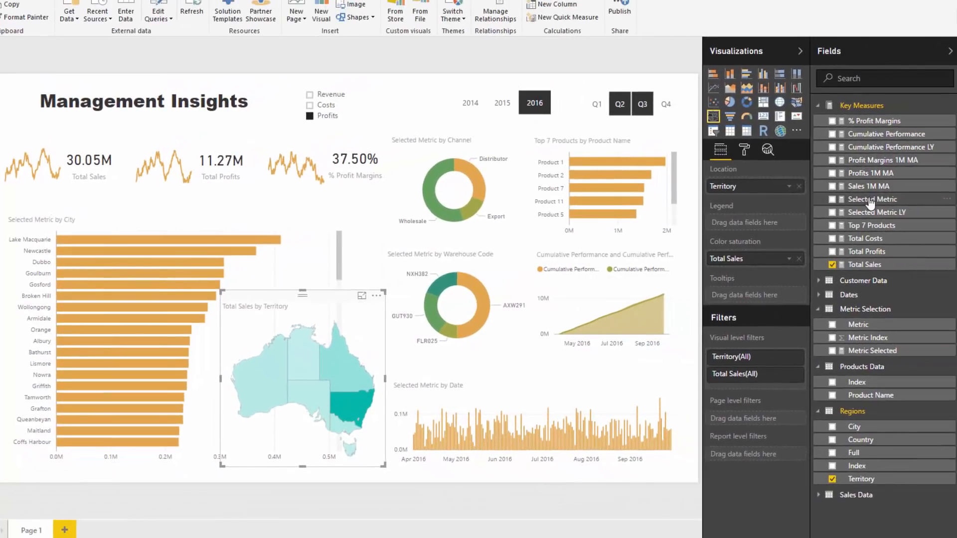
left_click_drag(870, 202, 765, 263)
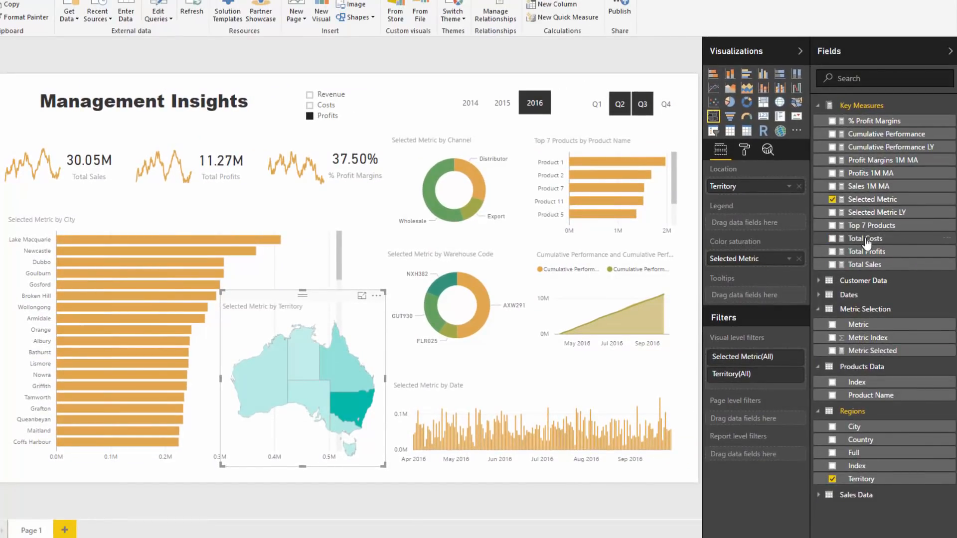
Step: Add Total Costs, Total Profits, Total Sales and % Profit Margins to the shape map's tooltips
left_click_drag(819, 264, 748, 295)
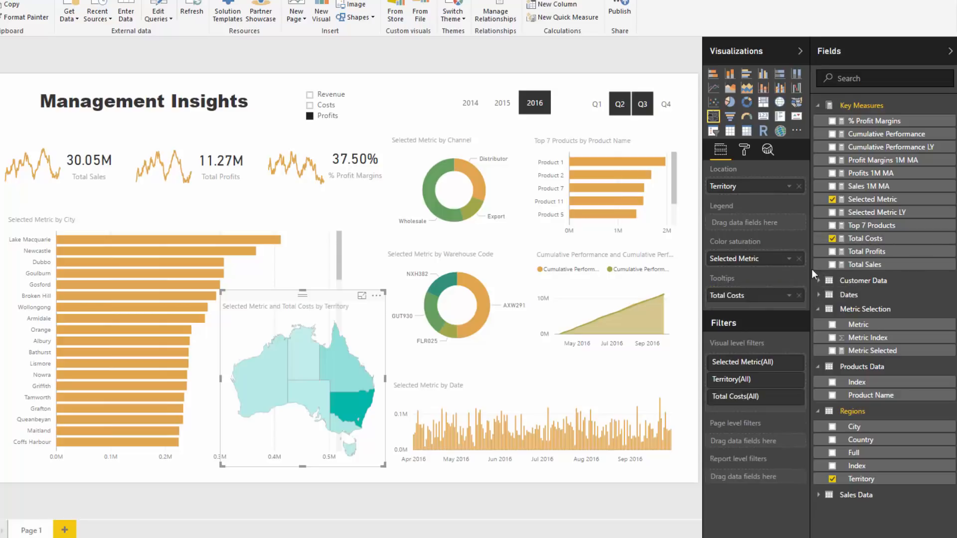
left_click_drag(854, 252, 765, 309)
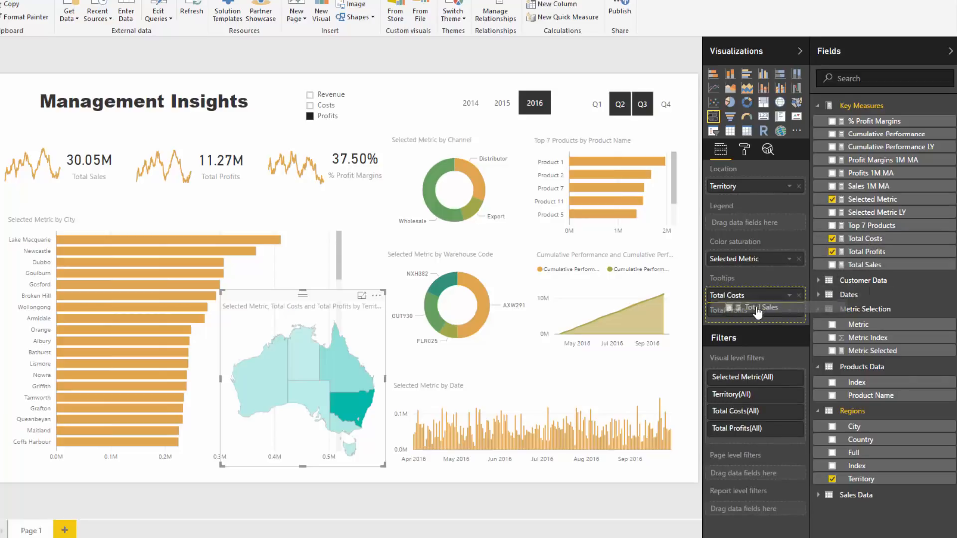
left_click_drag(865, 265, 756, 317)
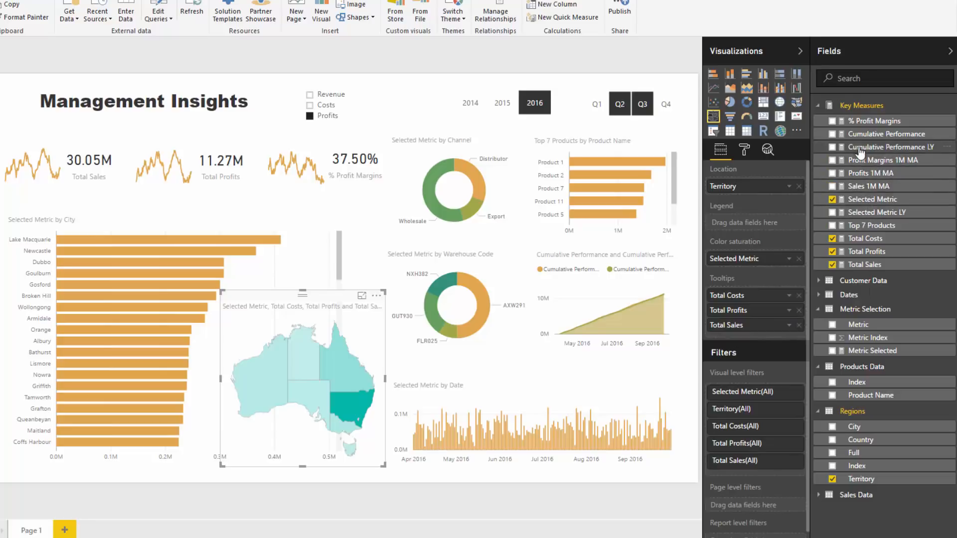
left_click_drag(872, 121, 773, 325)
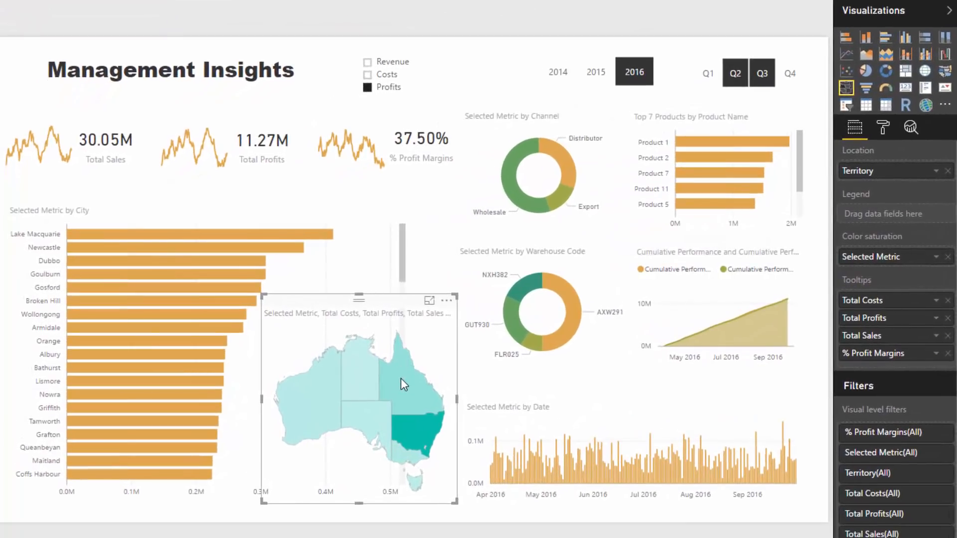
Step: Shift the Revenue, Costs and Profits slicer slightly closer to the report title
mouse_move(401, 378)
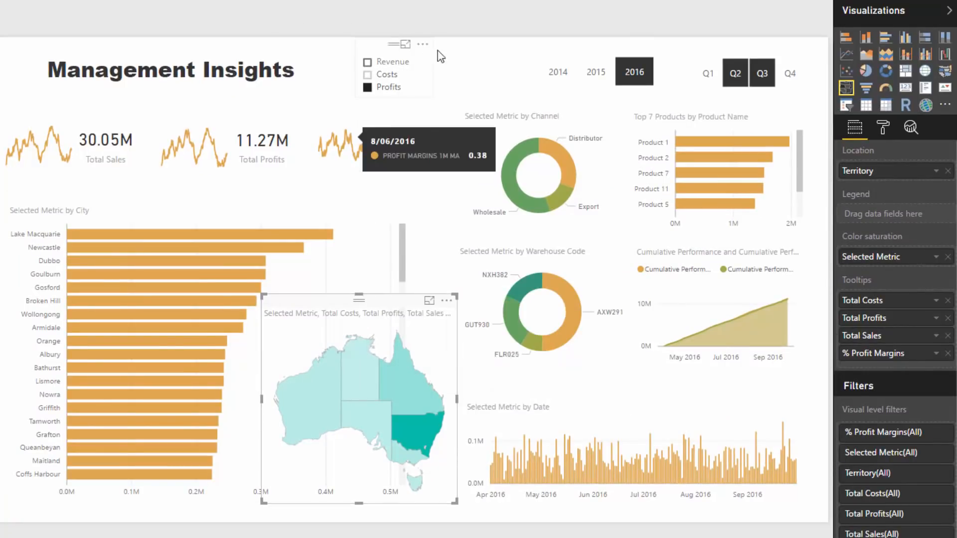
left_click(497, 69)
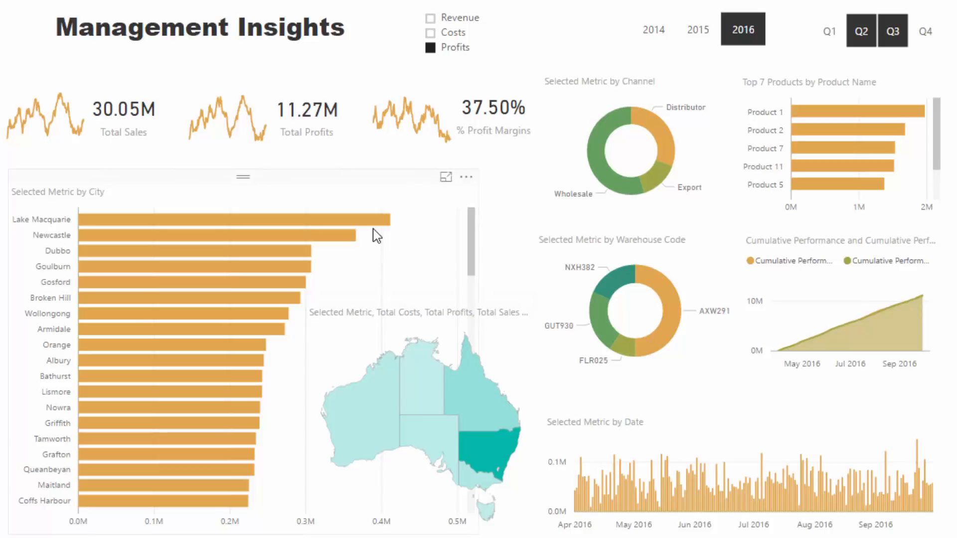
left_click(590, 415)
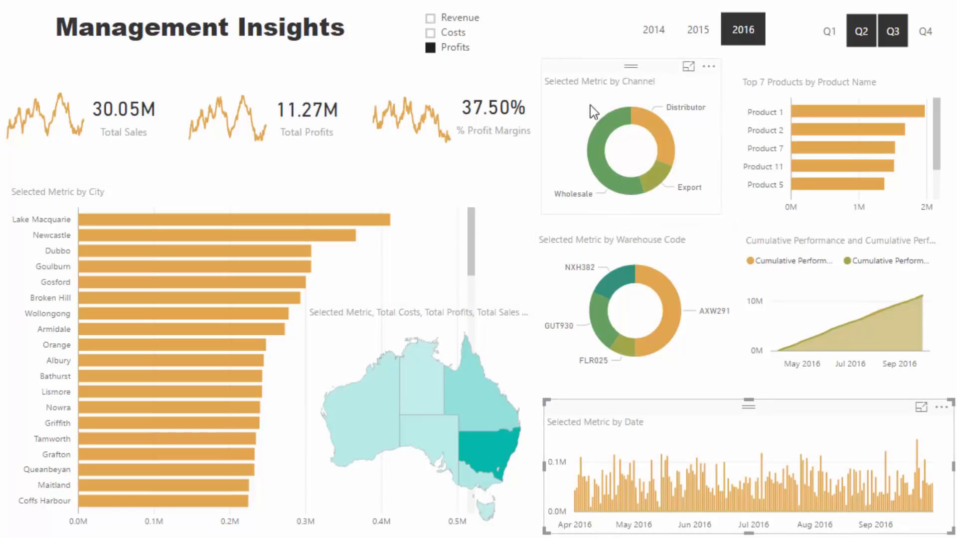
left_click_drag(435, 6, 420, 6)
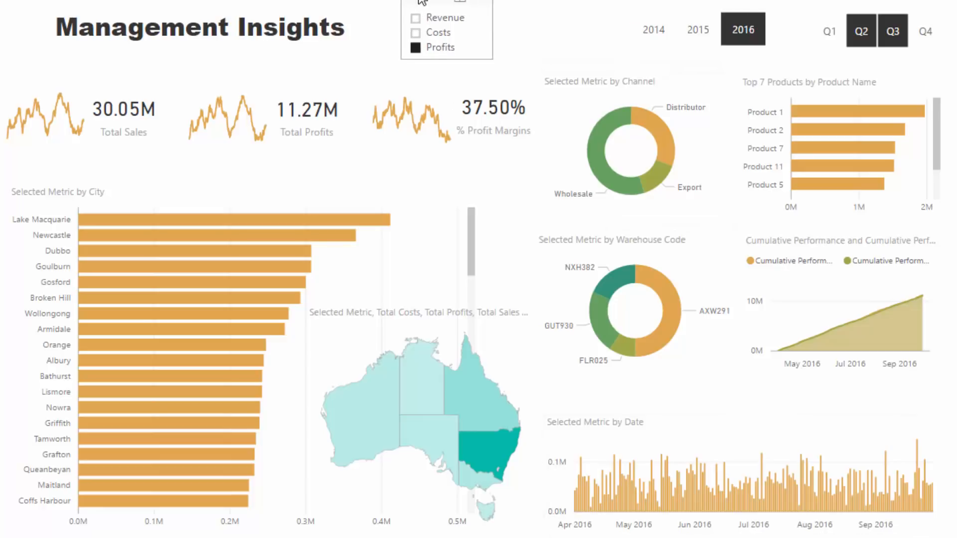
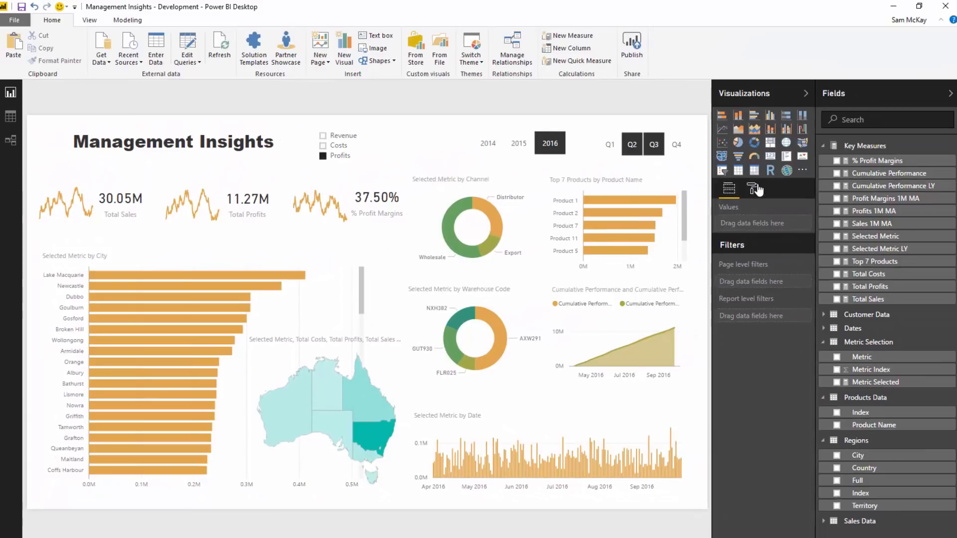
Step: Set the page background color to the darkest shade of the teal-green theme color
left_click(753, 190)
left_click(750, 251)
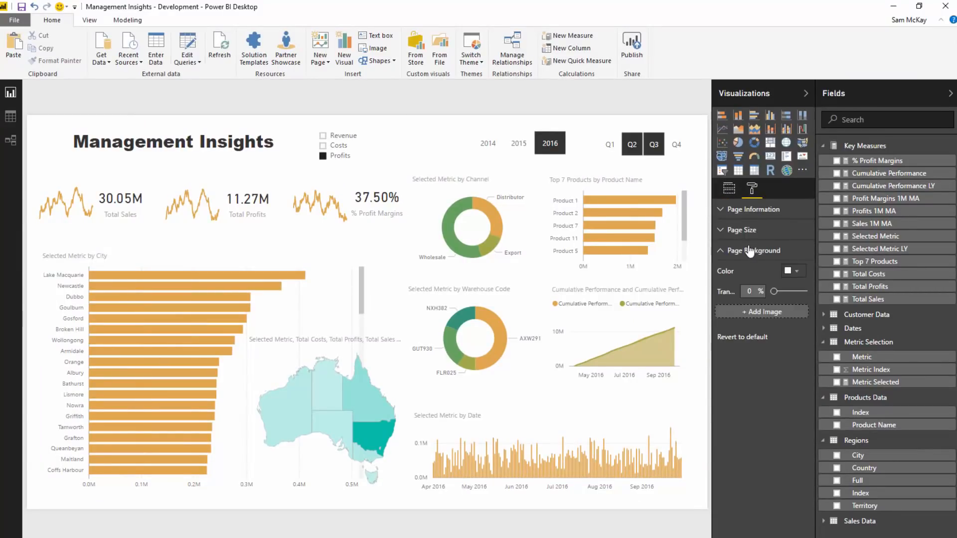
left_click(796, 271)
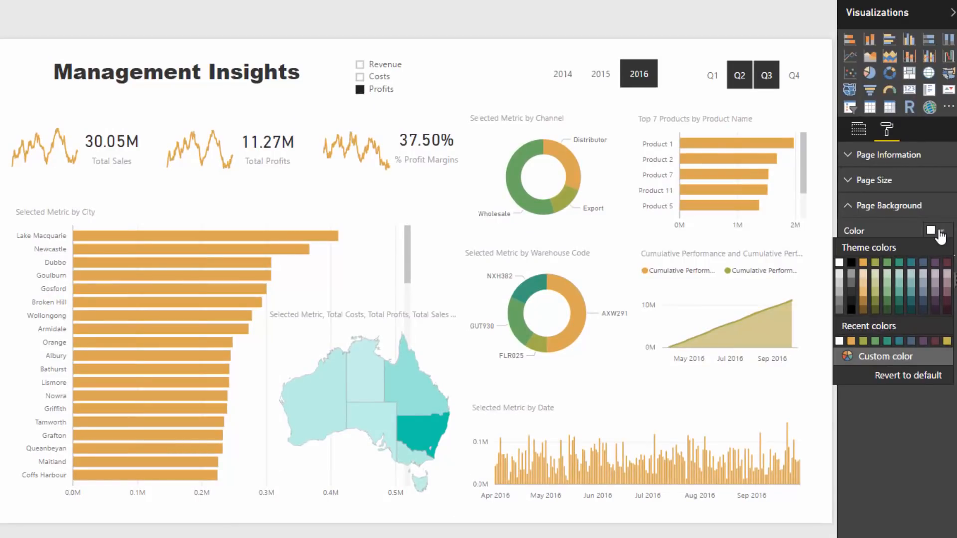
left_click(899, 312)
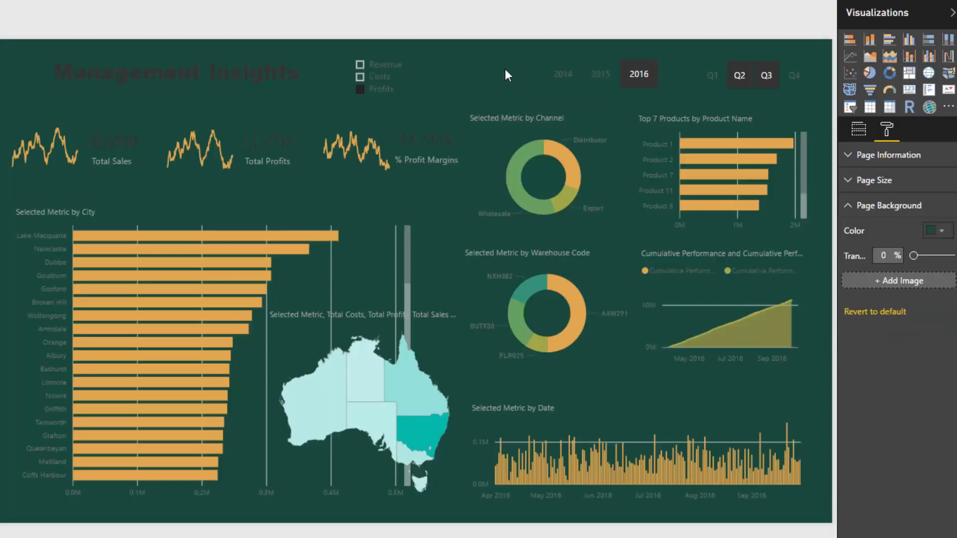
Step: Change the font color of the Management Insights title text to white
left_click(228, 56)
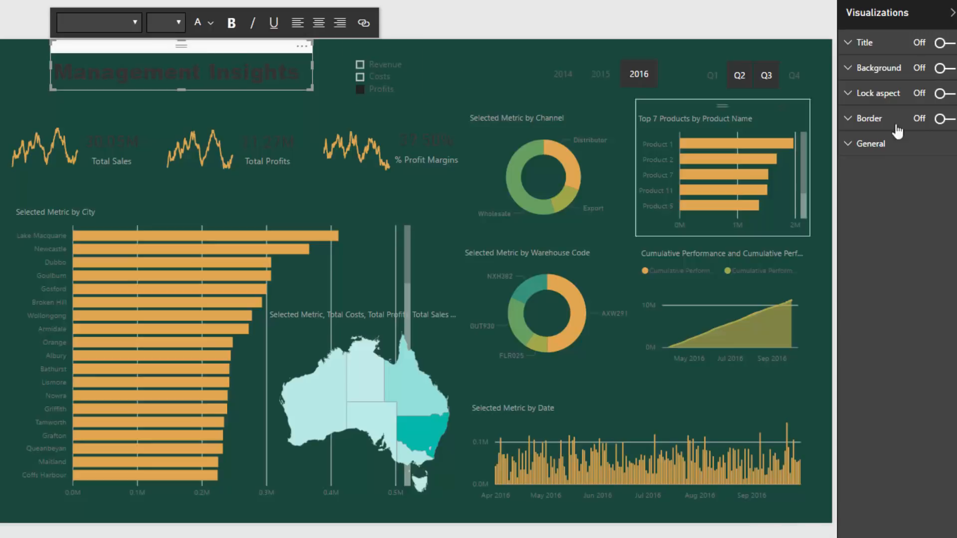
left_click(850, 50)
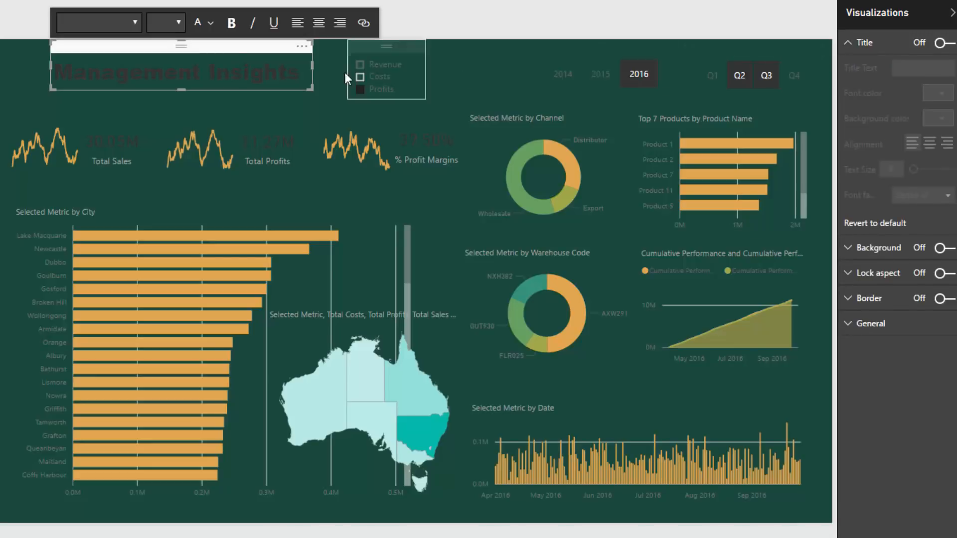
left_click_drag(306, 65, 58, 75)
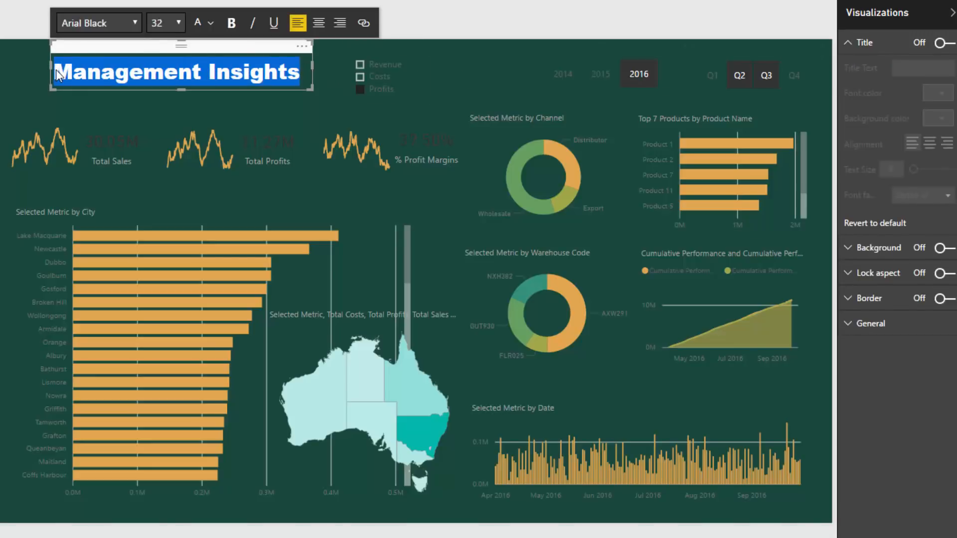
left_click(300, 71)
key("ctrl+a")
left_click(212, 24)
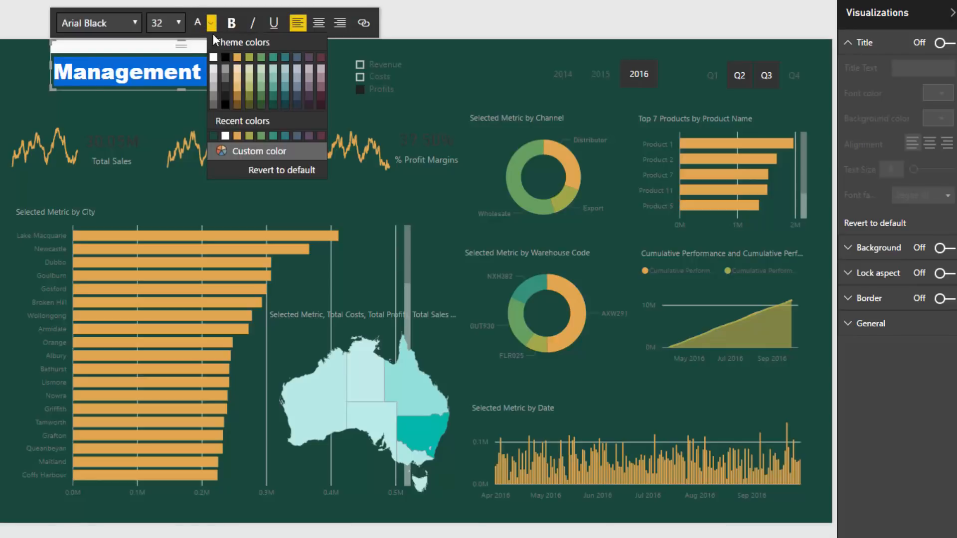
left_click(214, 57)
left_click(463, 54)
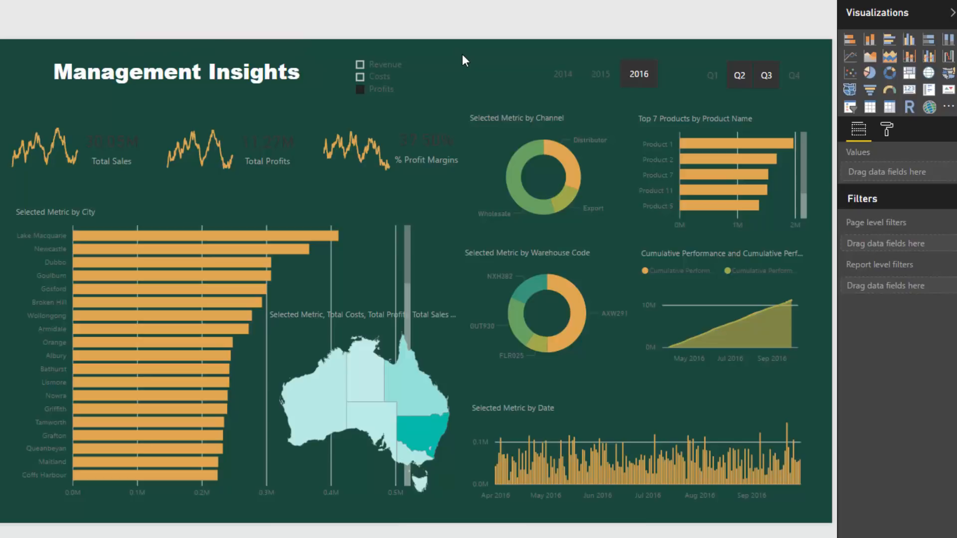
Step: Set the data label color of the Total Sales, Total Profits and % Profit Margins cards to white
left_click(118, 129)
left_click(281, 129, "ctrl")
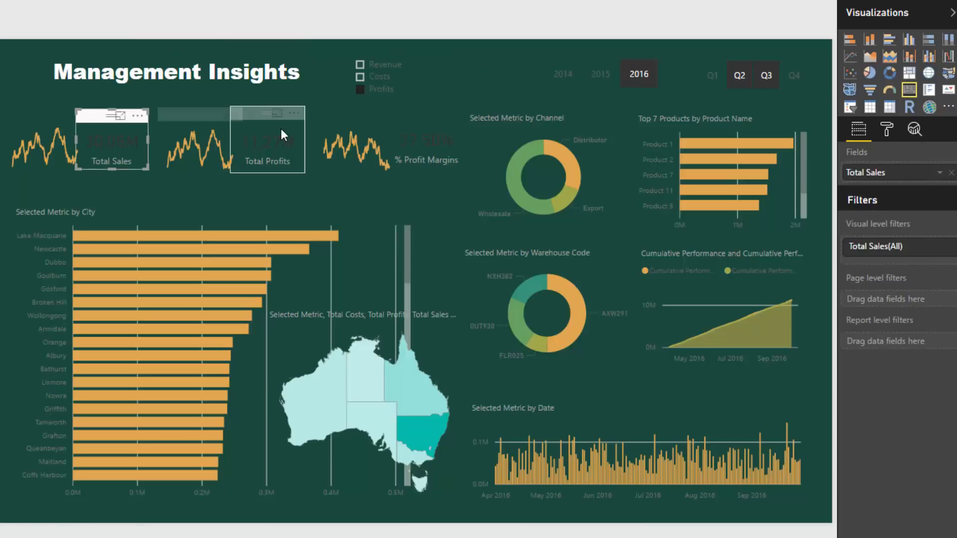
left_click(435, 141, "ctrl")
left_click(887, 122)
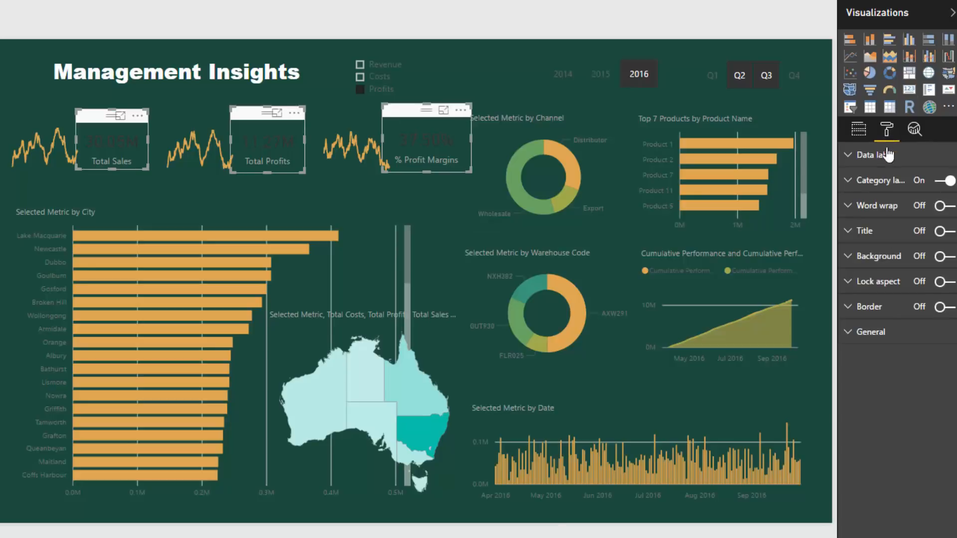
left_click(866, 159)
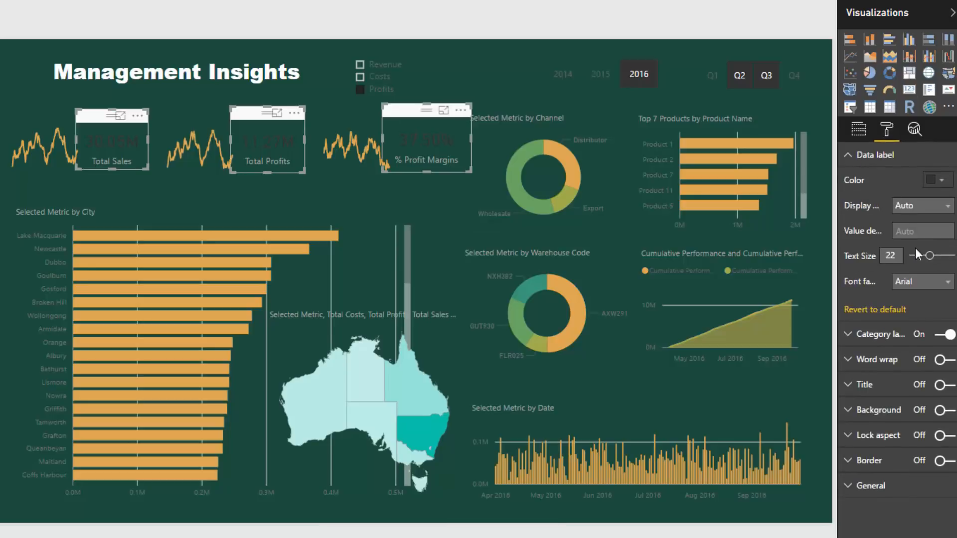
left_click(937, 181)
left_click(839, 212)
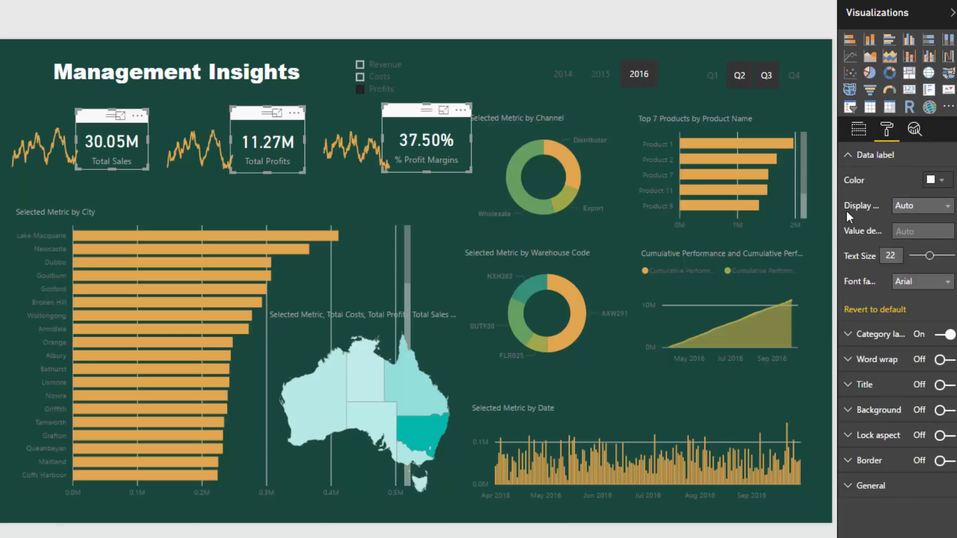
Step: Lighten the category label color of the three KPI cards to near-white
left_click(876, 158)
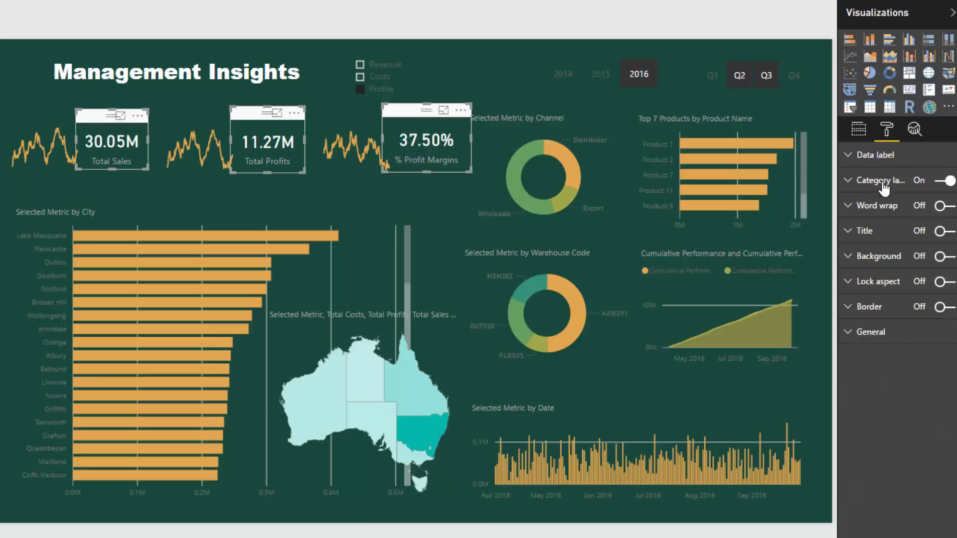
left_click(884, 187)
left_click(935, 204)
left_click(837, 254)
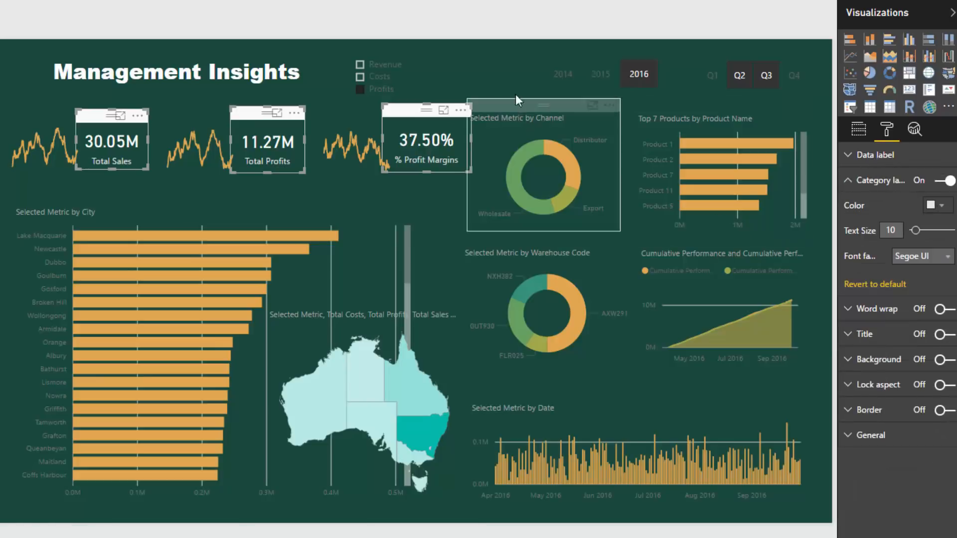
left_click(486, 70)
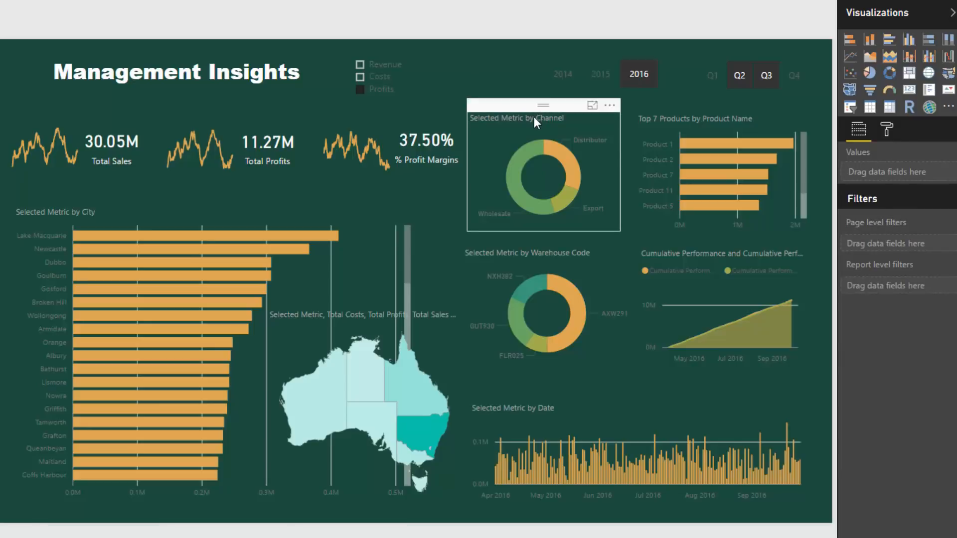
Step: Turn off the titles of both donut charts, the Top 7 Products bar chart and the cumulative performance area chart
left_click(534, 107)
left_click(537, 250, "ctrl")
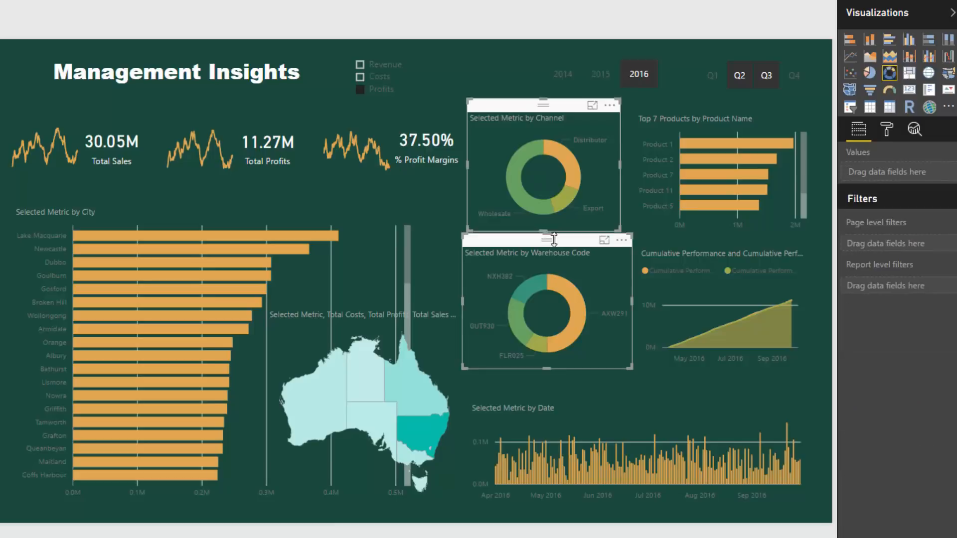
left_click(886, 131)
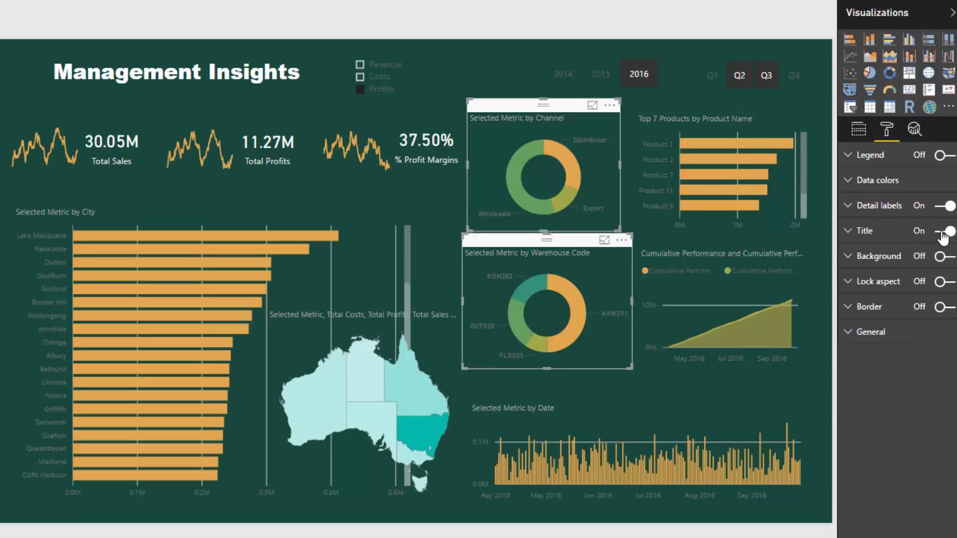
left_click(947, 283)
left_click(683, 112)
left_click(945, 307)
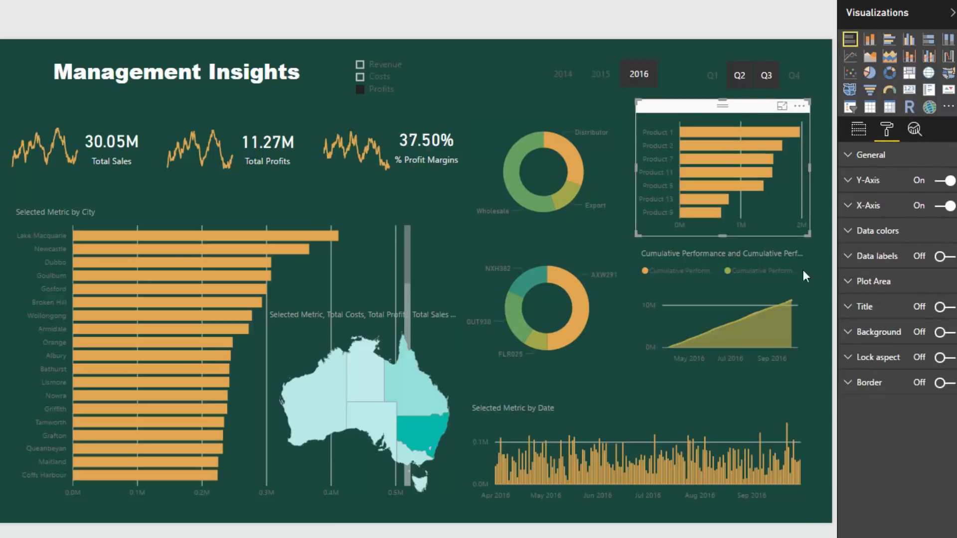
left_click(798, 266)
left_click(944, 358)
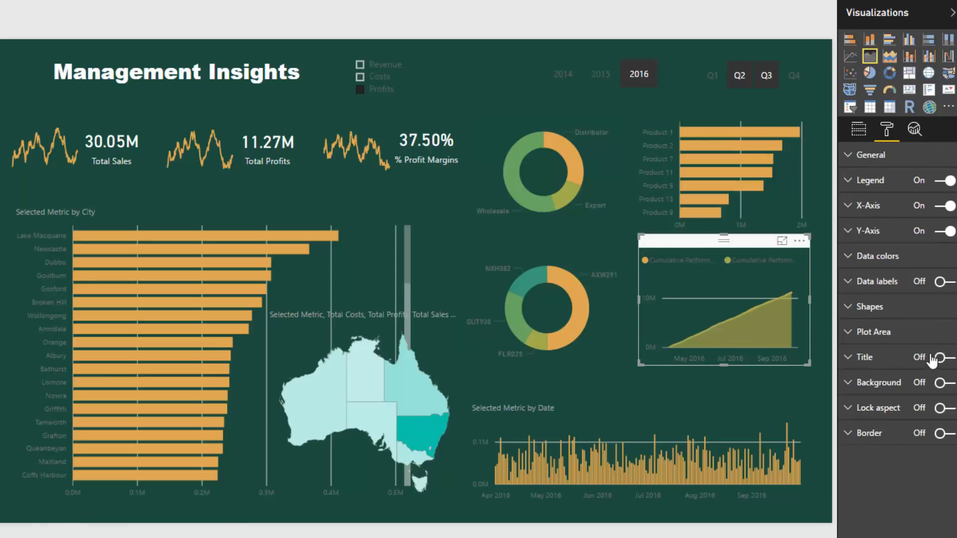
Step: Turn off the titles of the city bar chart, the shape map and the Selected Metric by Date column chart
left_click(93, 209)
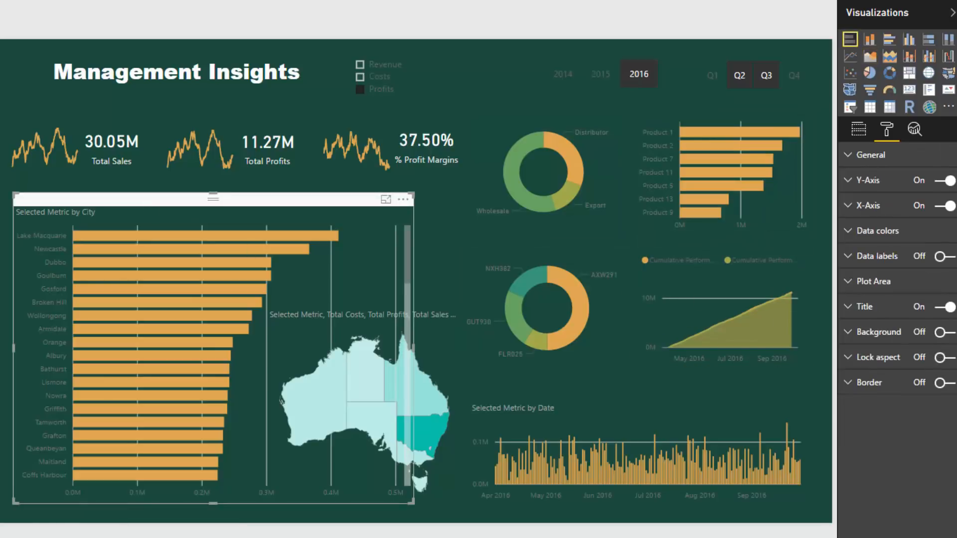
left_click(945, 307)
left_click(417, 309)
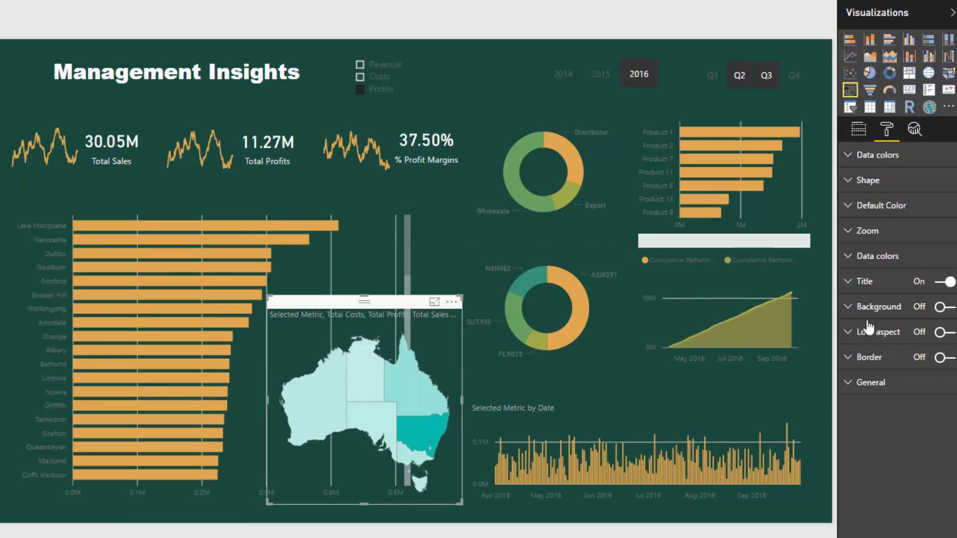
left_click(946, 282)
left_click(602, 410)
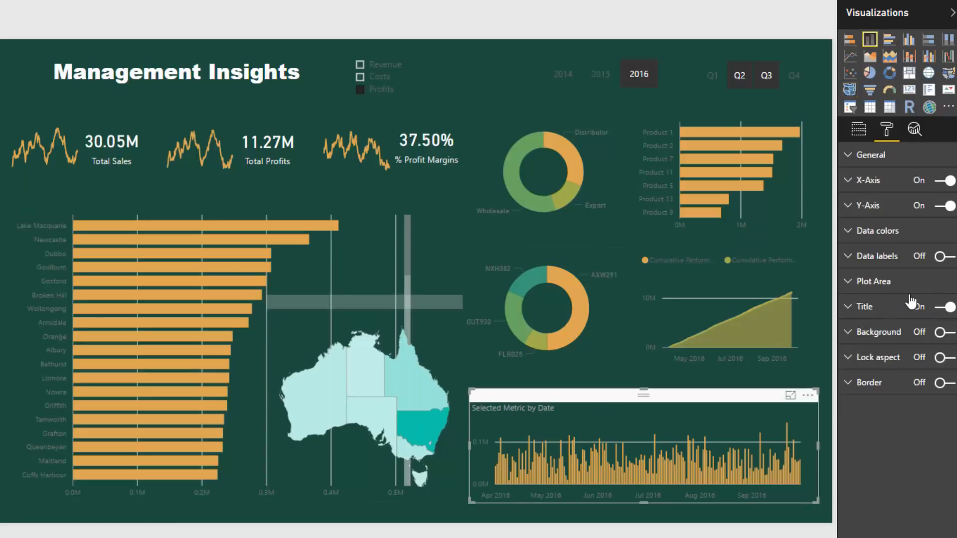
left_click(941, 307)
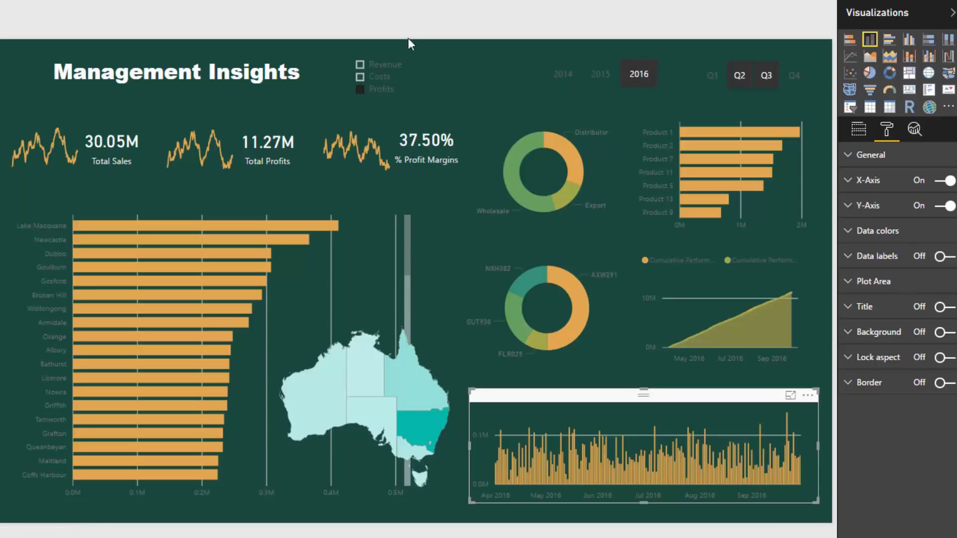
Step: Set the item font color of the Revenue, Costs and Profits slicer to white
left_click(381, 47)
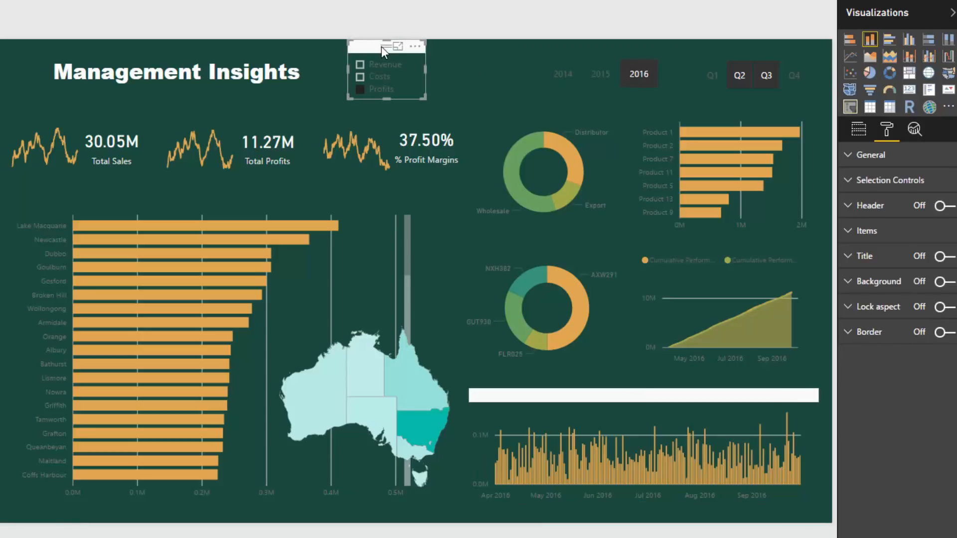
left_click(870, 232)
left_click(940, 257)
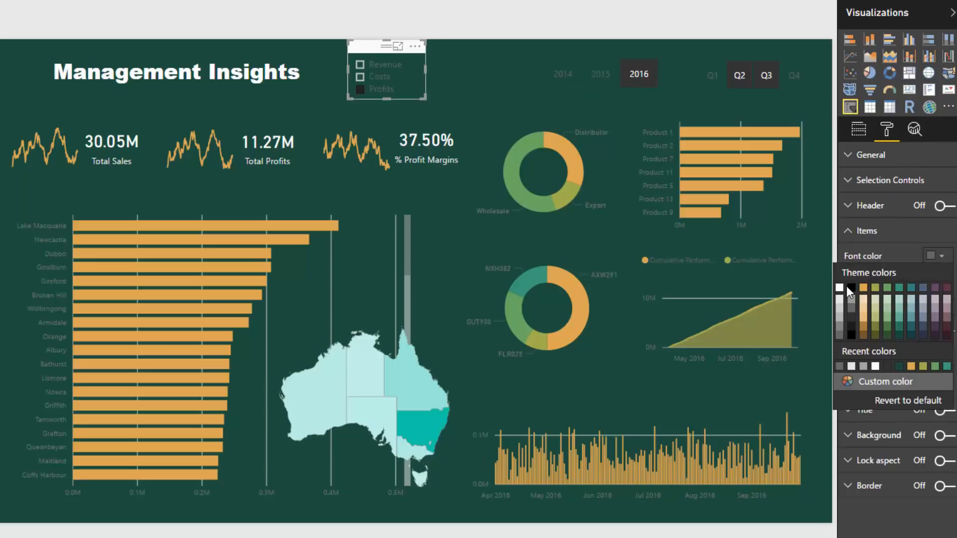
left_click(839, 288)
Step: Give the items of the year and quarter slicers a medium teal-green background and a white font
left_click(575, 64)
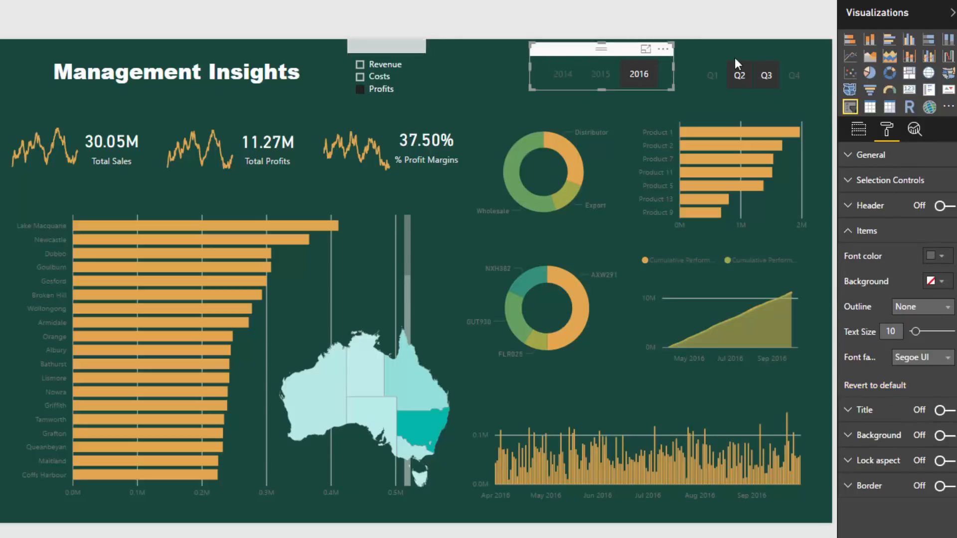
left_click(850, 233)
left_click(851, 237)
left_click(942, 281)
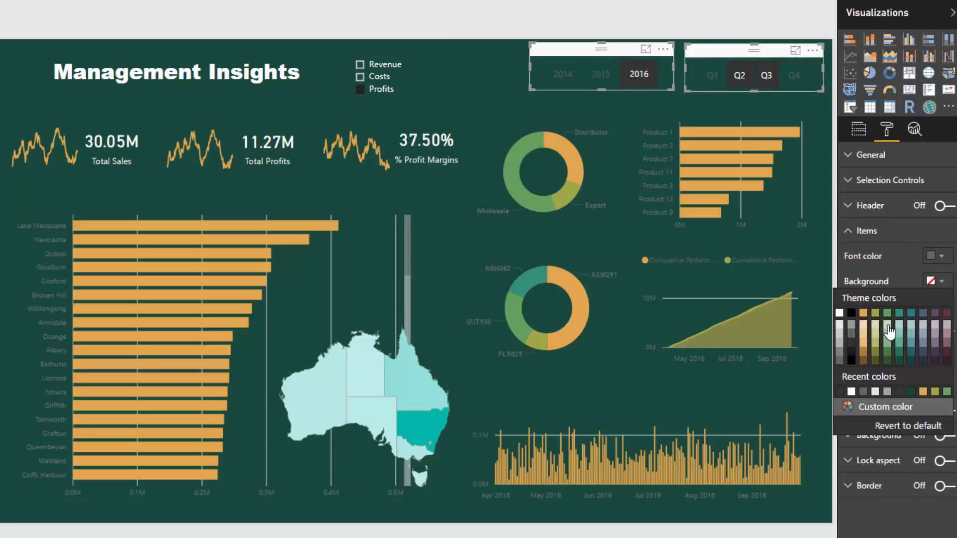
left_click(899, 341)
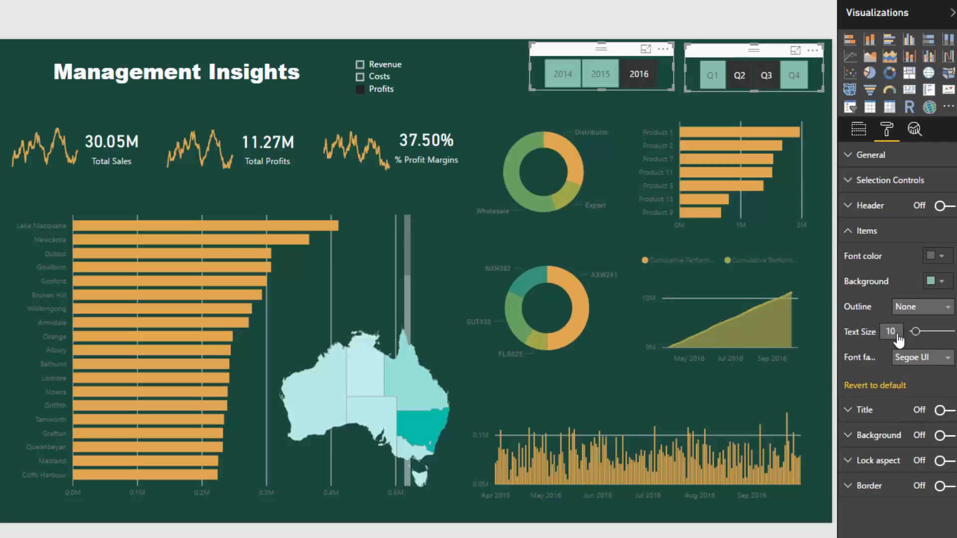
left_click(937, 256)
left_click(840, 288)
left_click(940, 282)
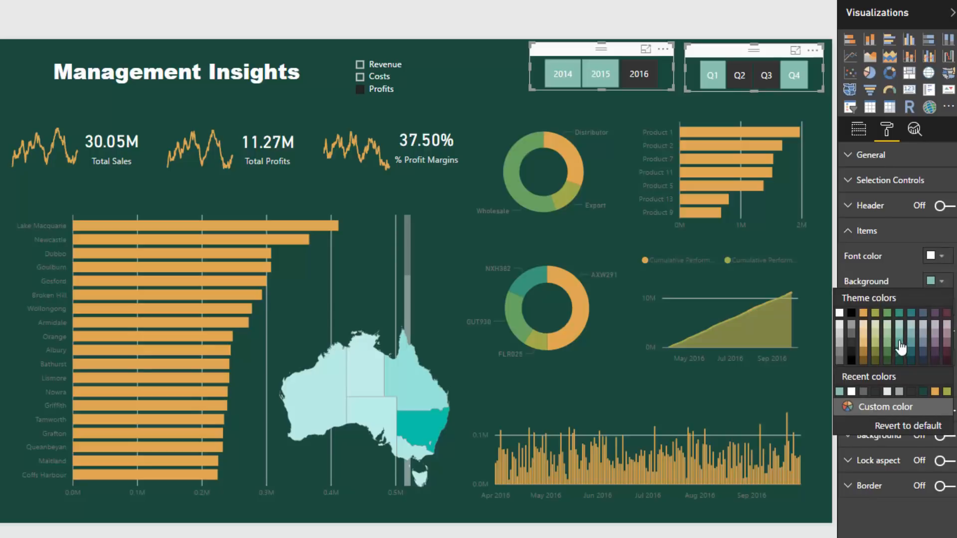
left_click(892, 331)
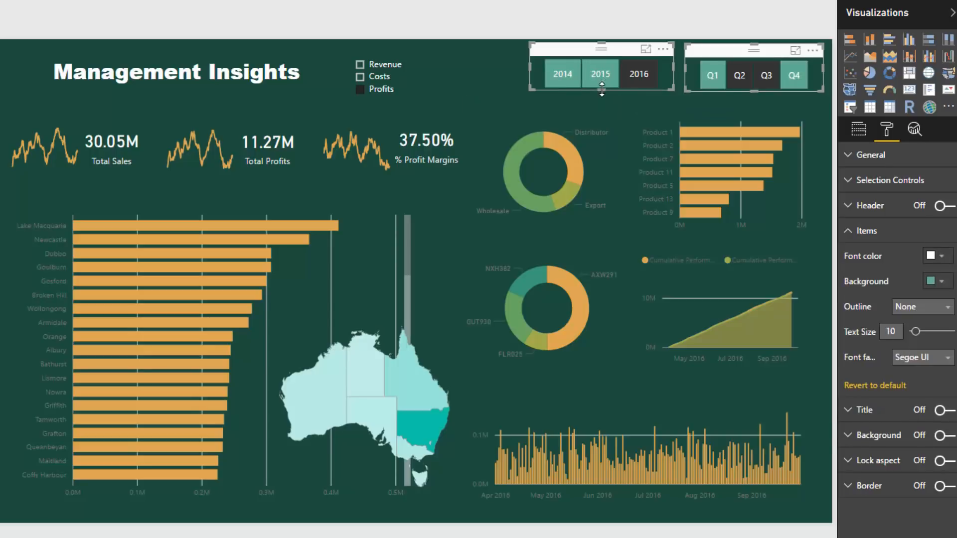
Step: Move the year and quarter slicers slightly lower on the page and widen the quarter slicer a little
left_click_drag(603, 89, 604, 68)
left_click(711, 52)
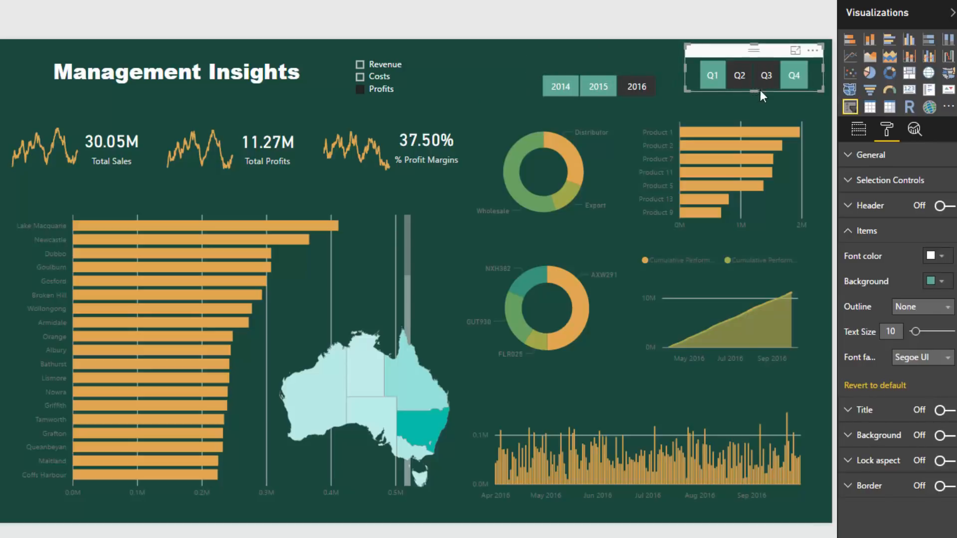
left_click_drag(722, 56, 719, 65)
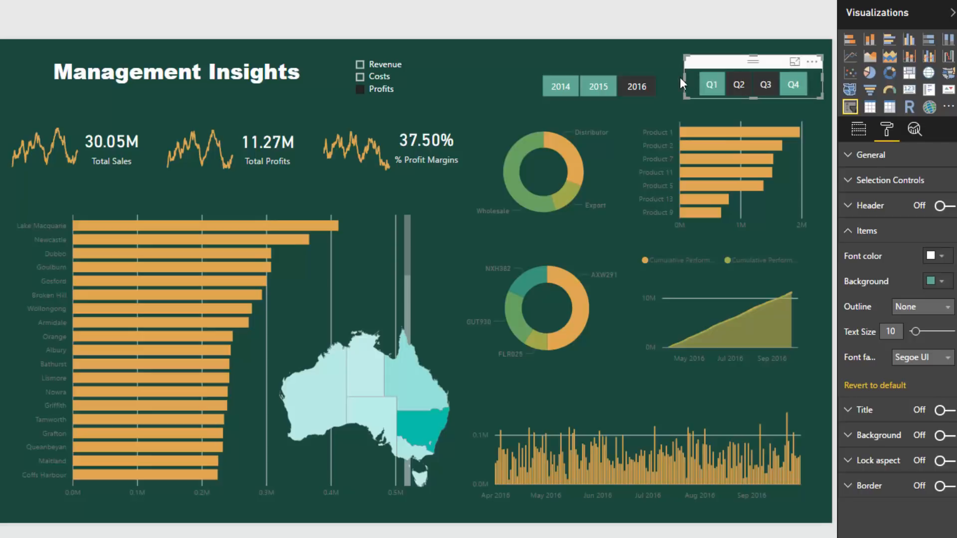
left_click_drag(682, 78, 703, 61)
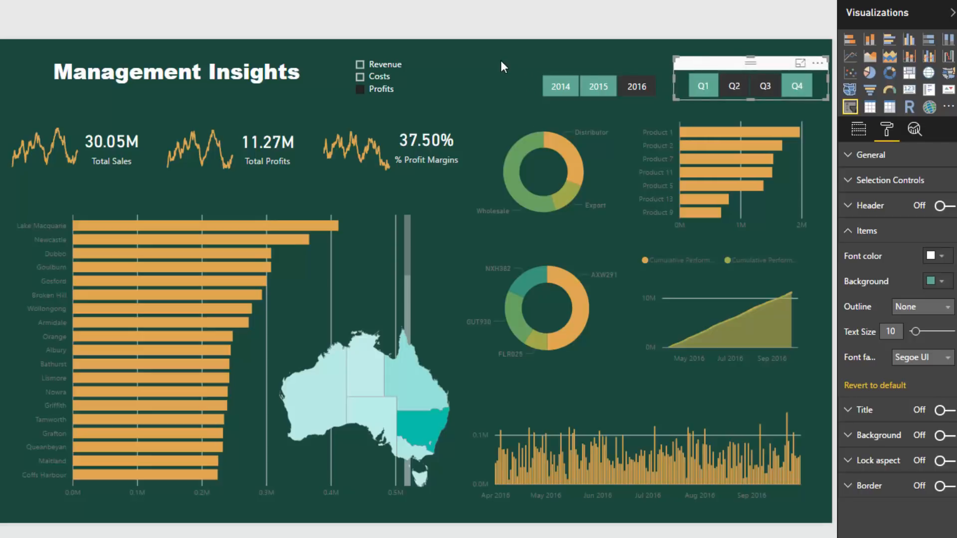
Step: Set the Y-axis label color of the city bar chart to white
left_click(254, 212)
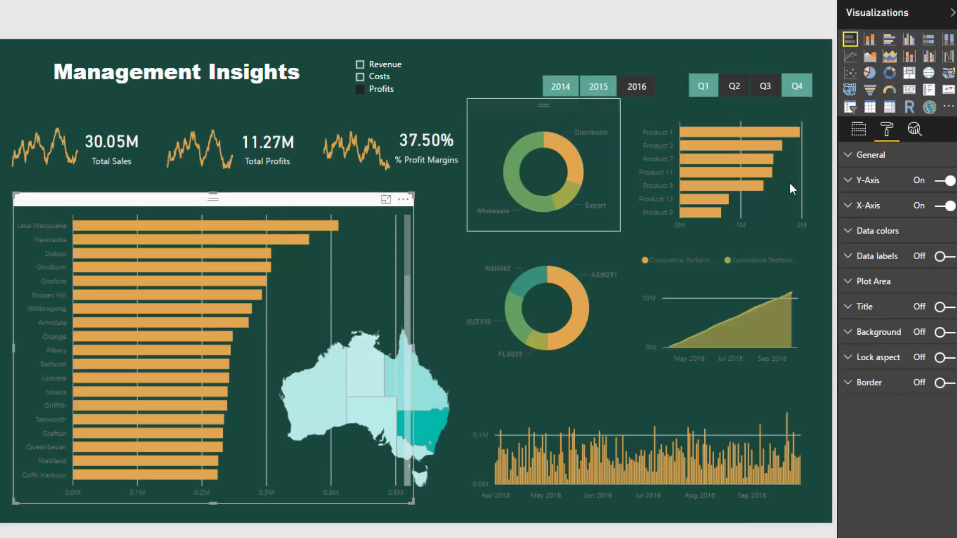
left_click(850, 181)
left_click(933, 230)
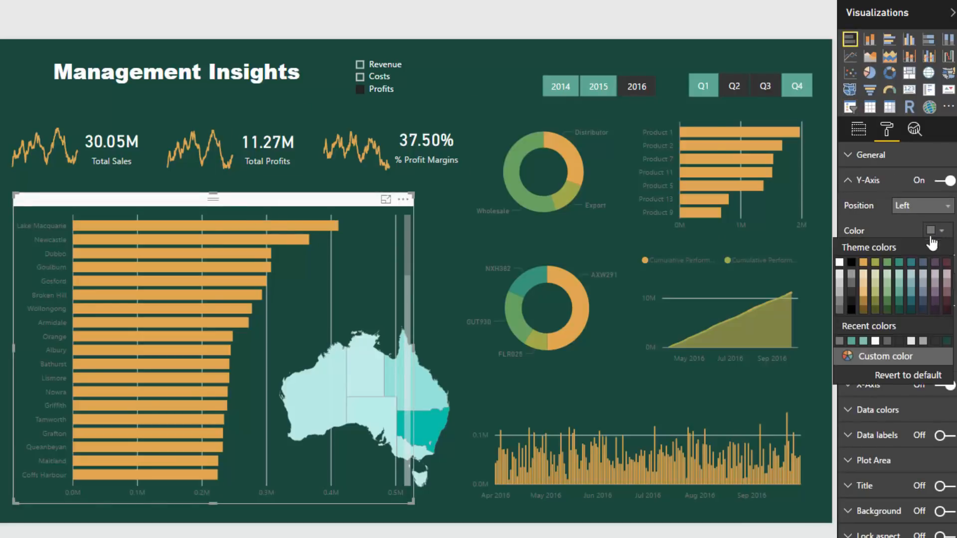
left_click(841, 269)
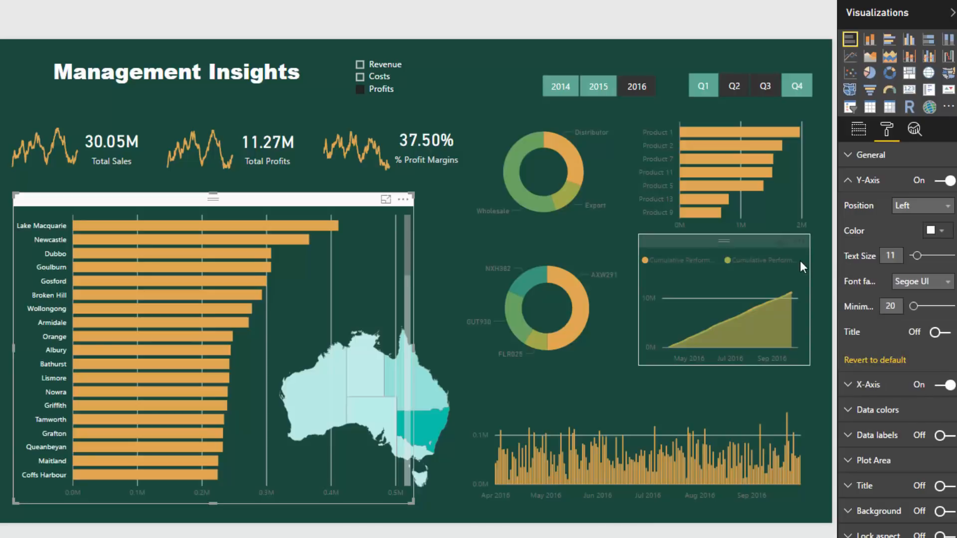
Step: Set the detail label color of both donut charts to white
left_click(572, 163)
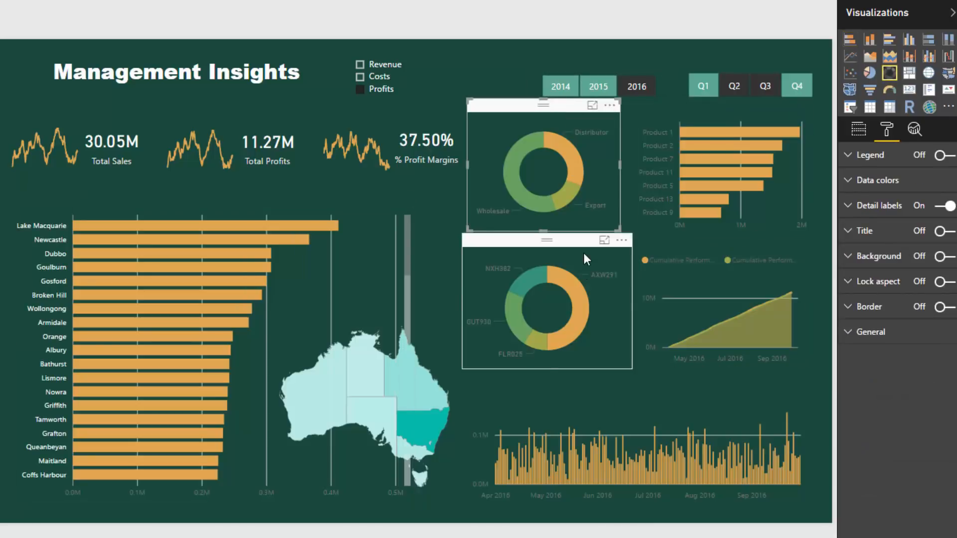
left_click(584, 253, "ctrl")
left_click(876, 207)
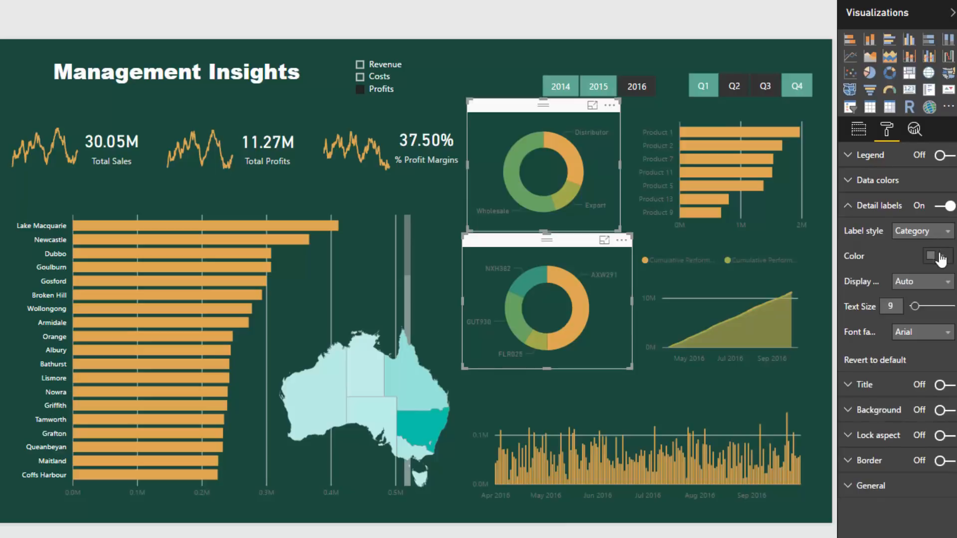
left_click(939, 257)
left_click(839, 288)
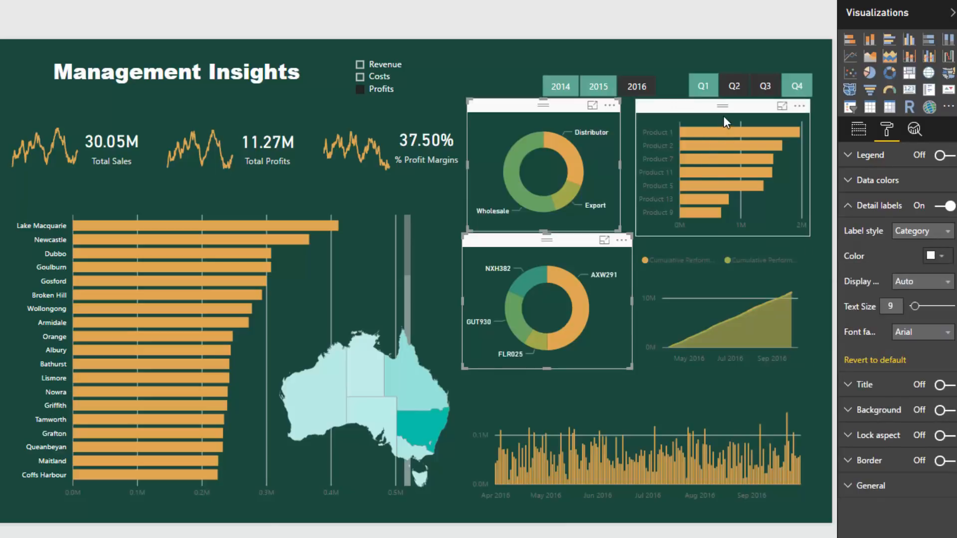
Step: Set the product bar chart's Y-axis label color to white and turn off its X-axis
left_click(725, 119)
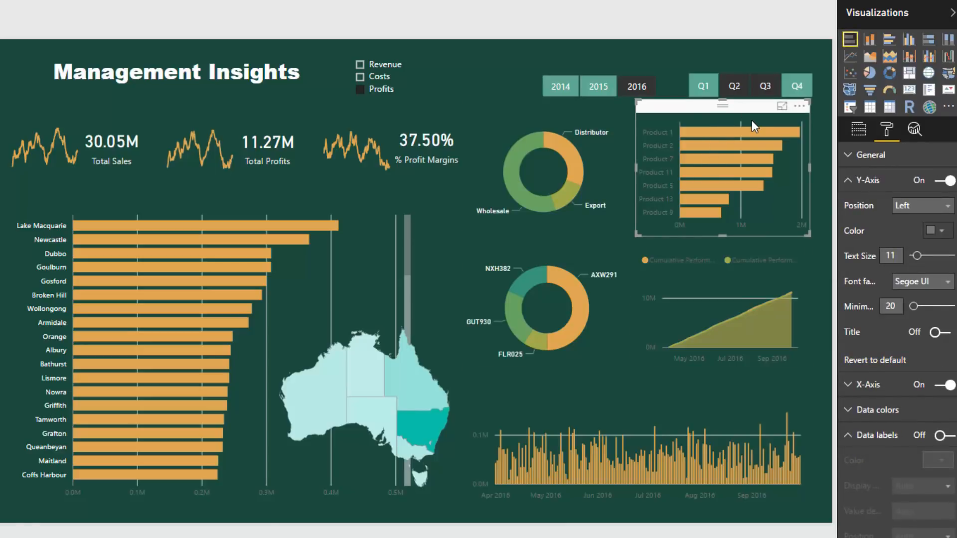
left_click(859, 183)
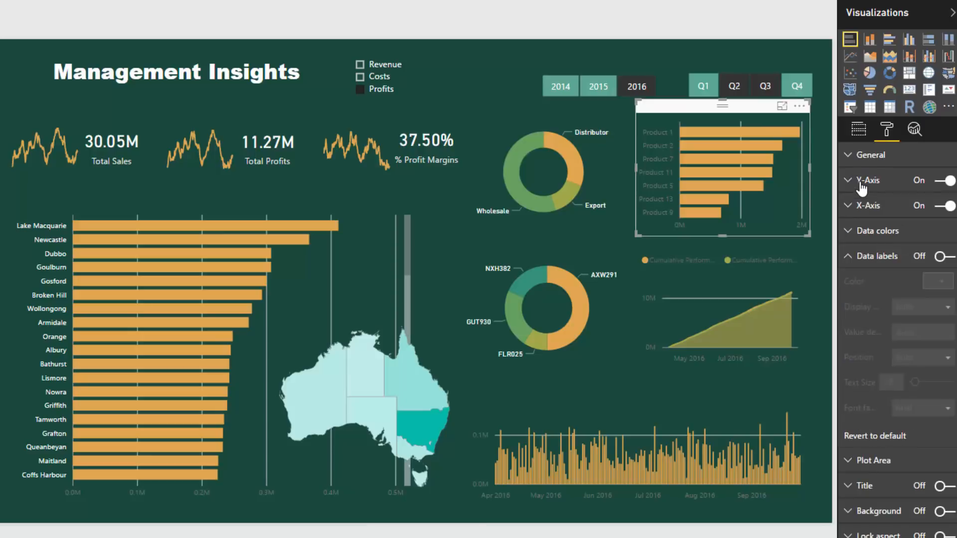
left_click(861, 184)
left_click(940, 234)
left_click(839, 262)
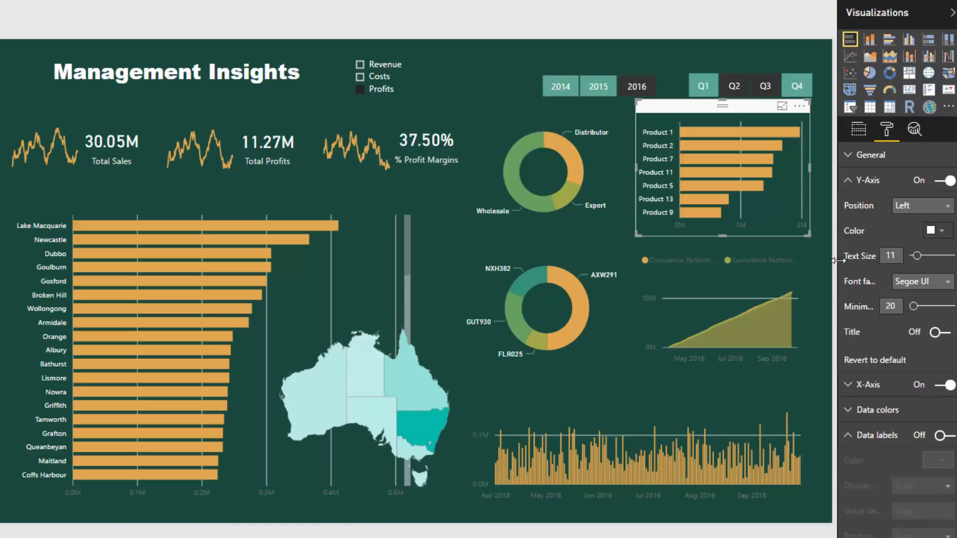
left_click(866, 180)
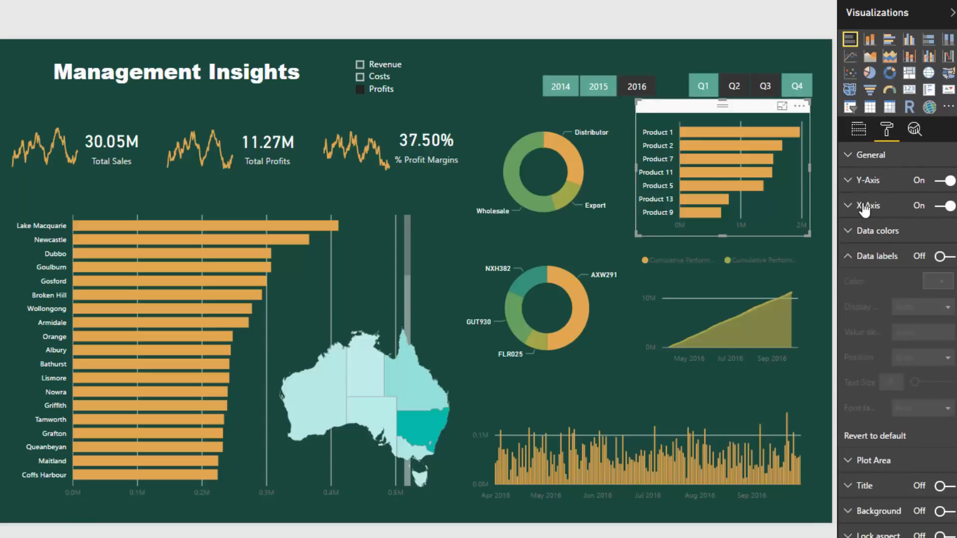
left_click(945, 206)
Step: Replace the city bar chart's X-axis with data labels, using display units None and position Inside Base
left_click(285, 210)
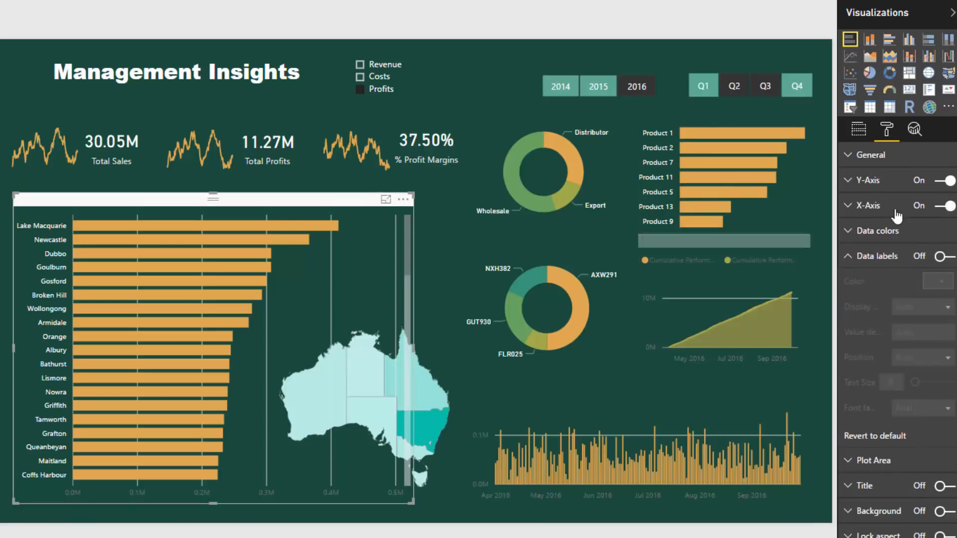
left_click(941, 206)
left_click(942, 256)
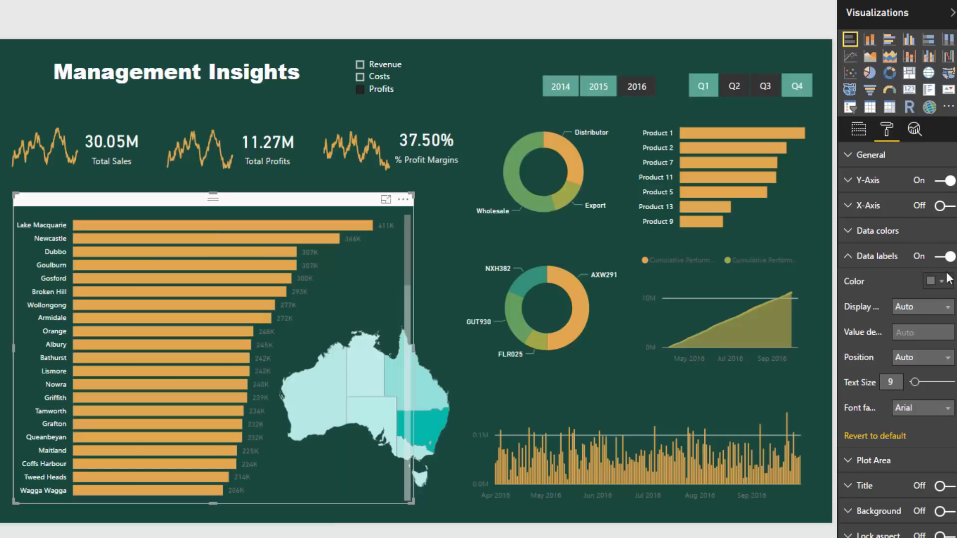
left_click(920, 308)
left_click(913, 340)
left_click(915, 357)
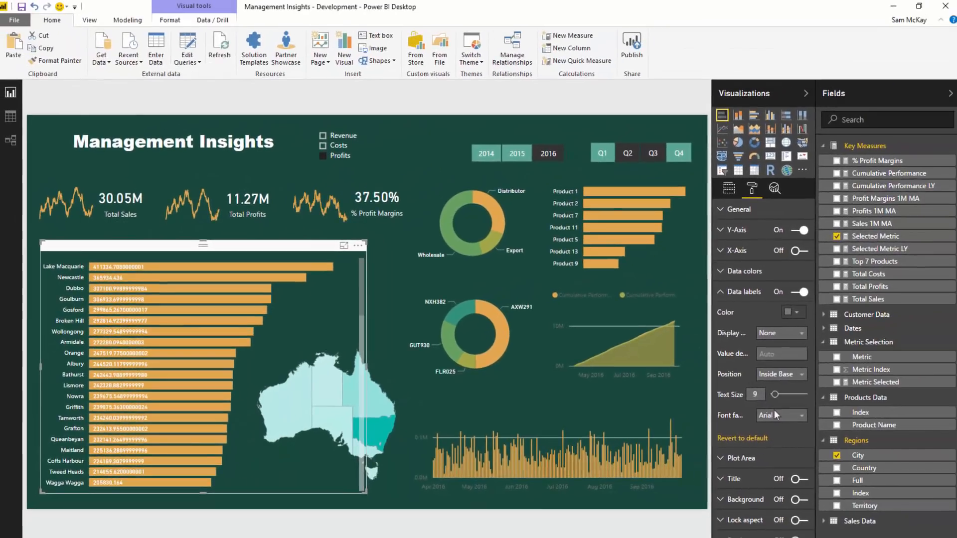
Step: Format the Selected Metric measure as $ English (United States) currency with 0 decimal places
left_click(940, 213)
left_click(170, 20)
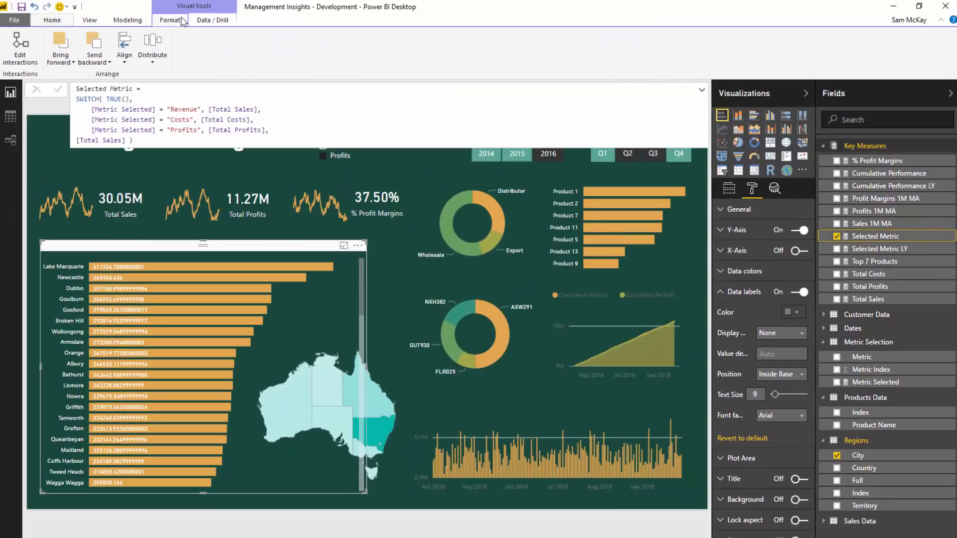
left_click(128, 21)
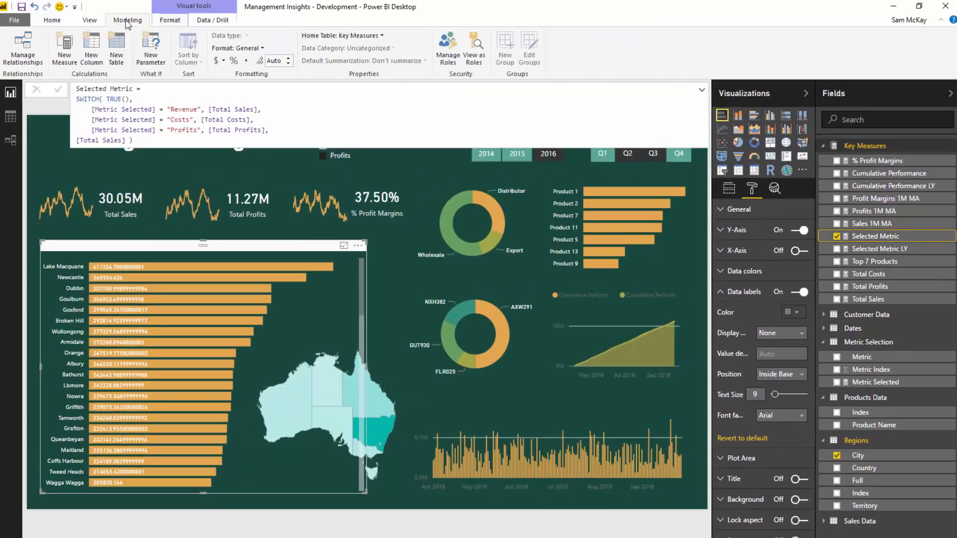
left_click(215, 61)
left_click(279, 152)
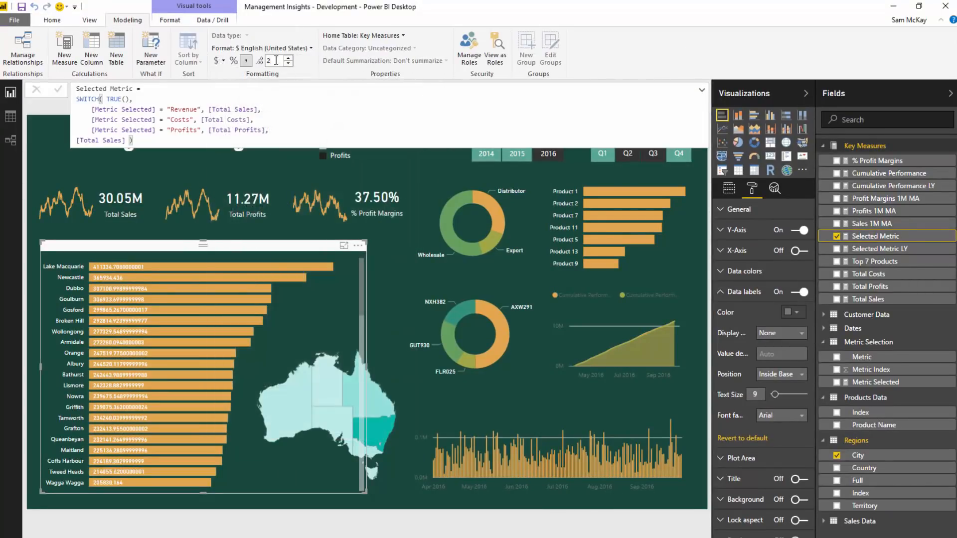
left_click(276, 60)
type("0")
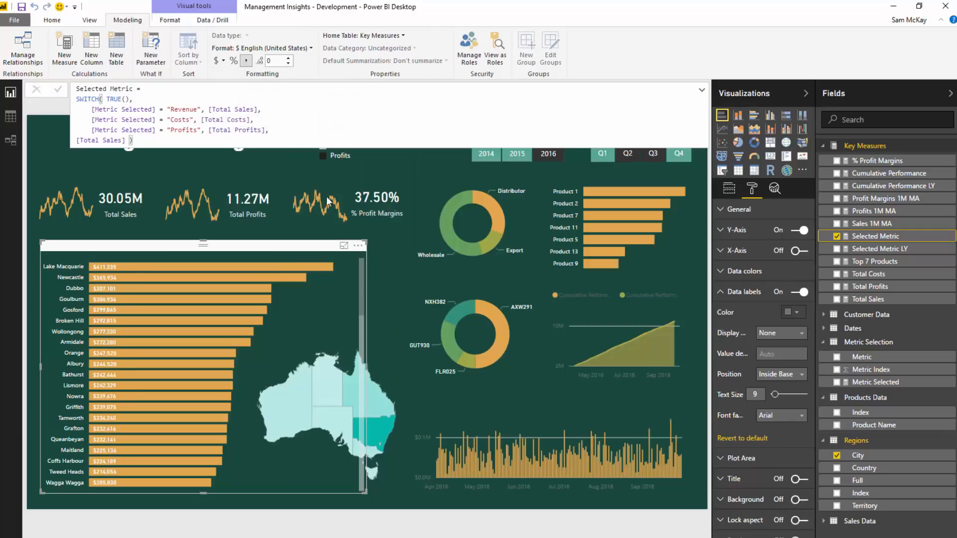
Step: Turn on data labels for the product bar chart with display units None and position Inside Base
left_click(577, 178)
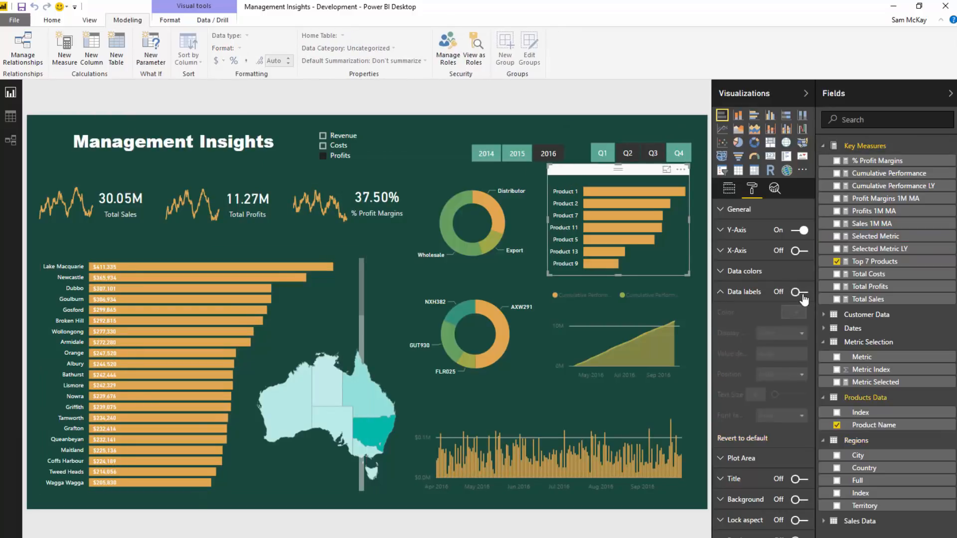
left_click(801, 293)
left_click(780, 333)
left_click(776, 376)
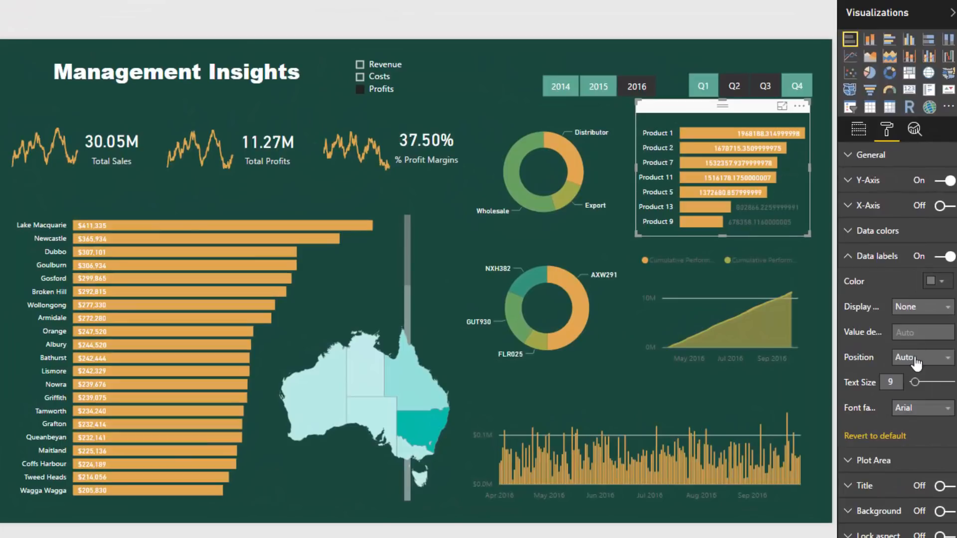
left_click(916, 360)
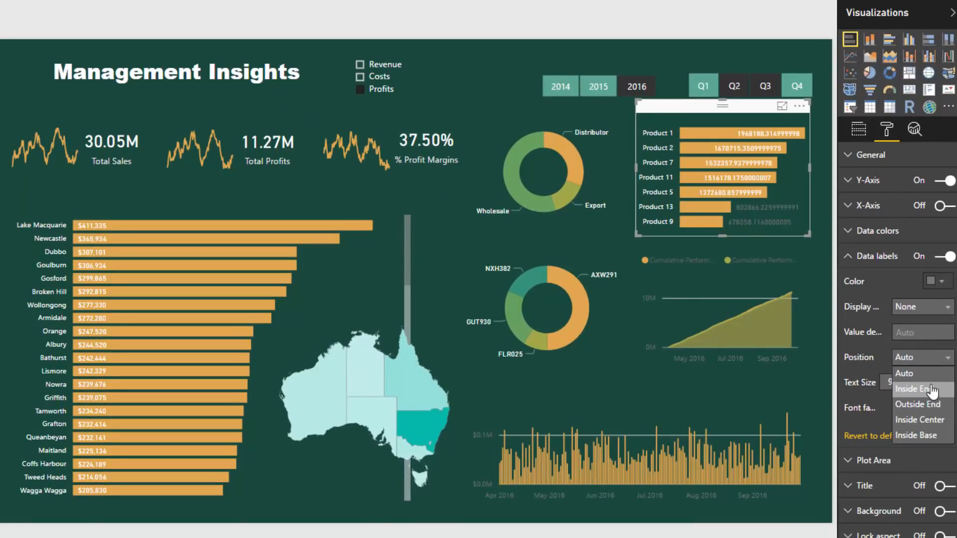
left_click(927, 436)
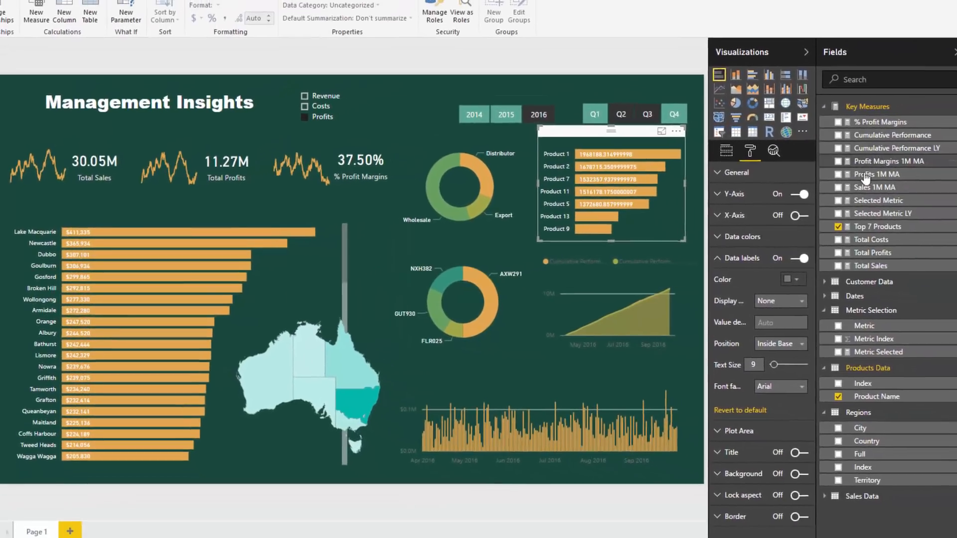
Step: Format the Top 7 Products measure as $ English (United States) currency with 0 decimal places
left_click(876, 229)
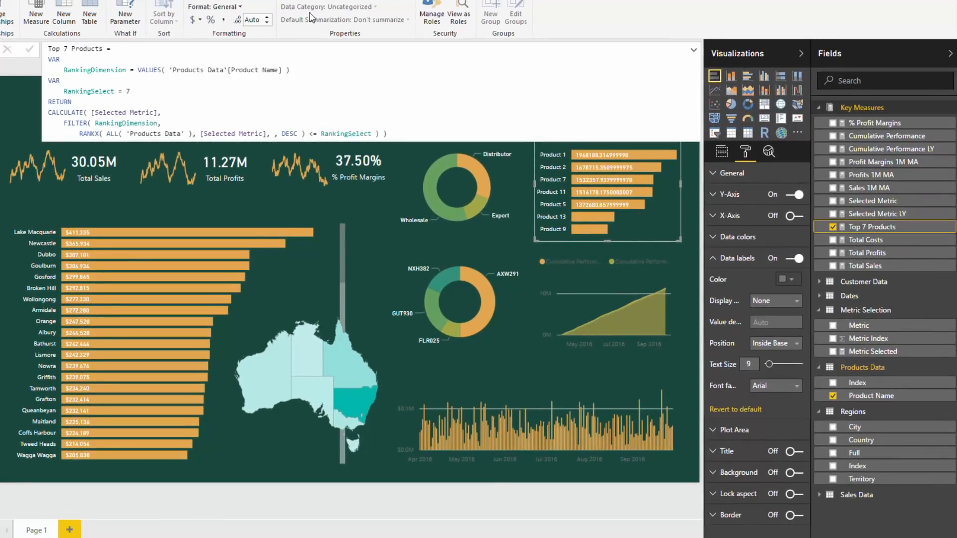
left_click(201, 20)
left_click(252, 119)
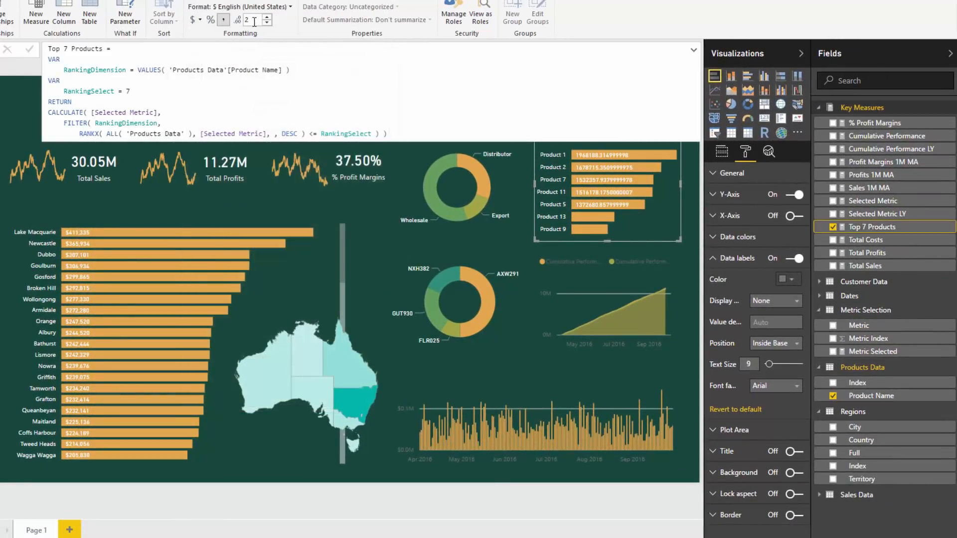
double_click(253, 21)
type("0")
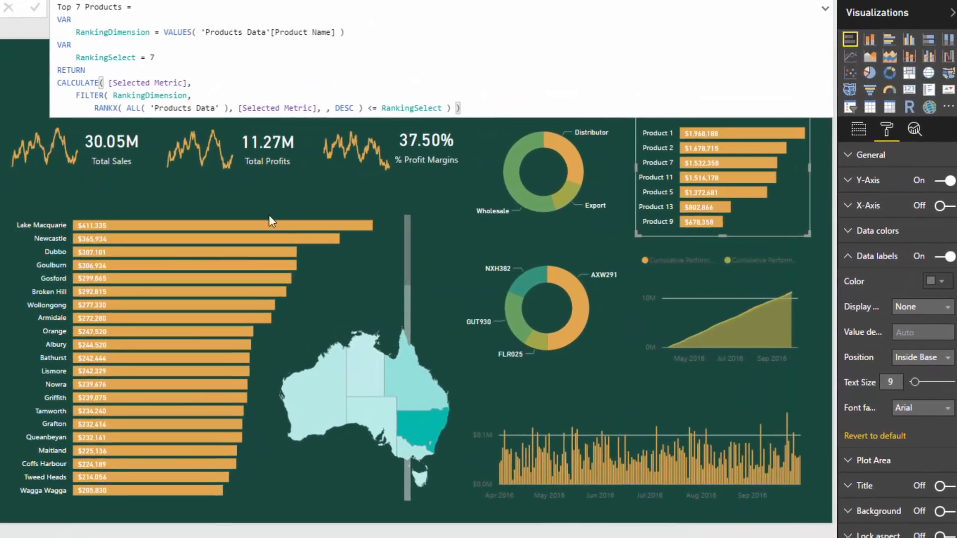
Step: Shrink the Australia map slightly and cover the page area below the title and slicers with a rectangle shape
left_click(375, 310)
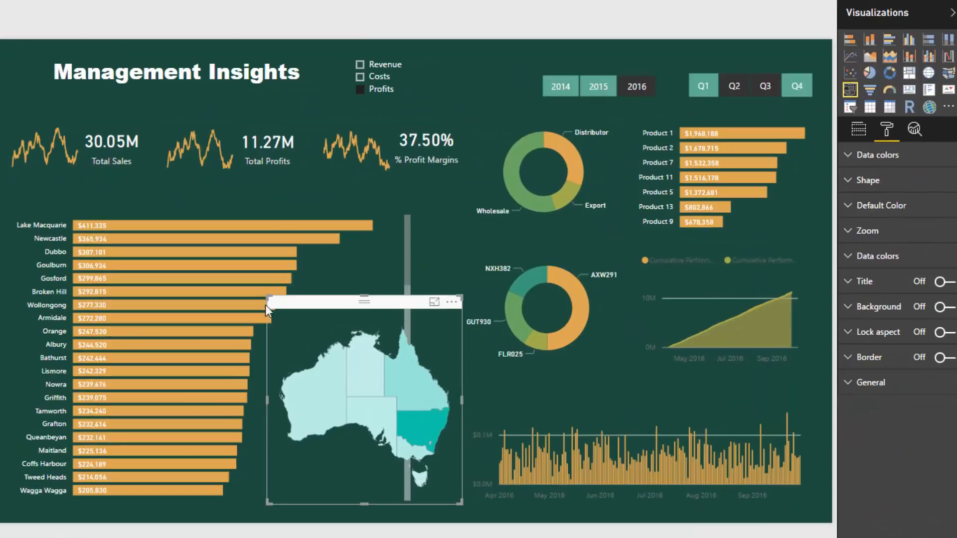
left_click(473, 60)
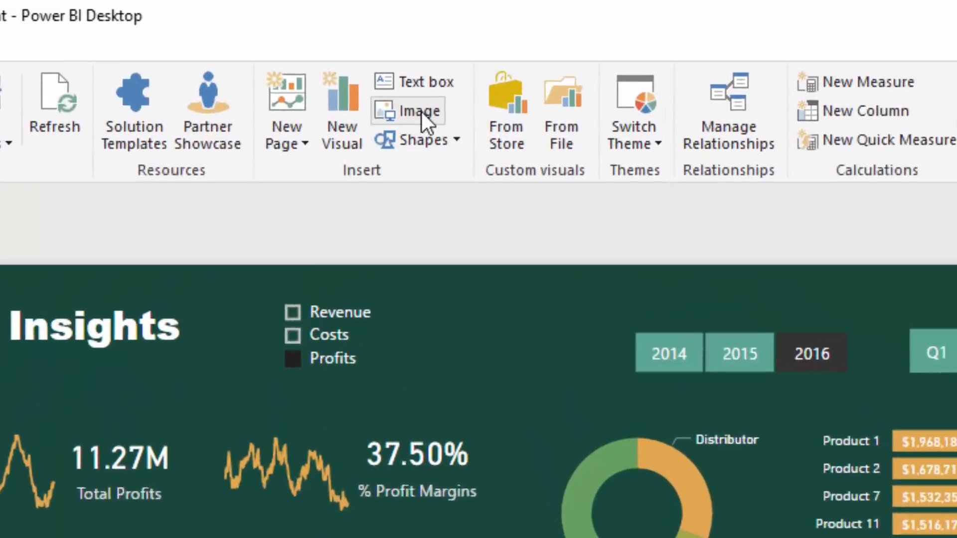
left_click(402, 98)
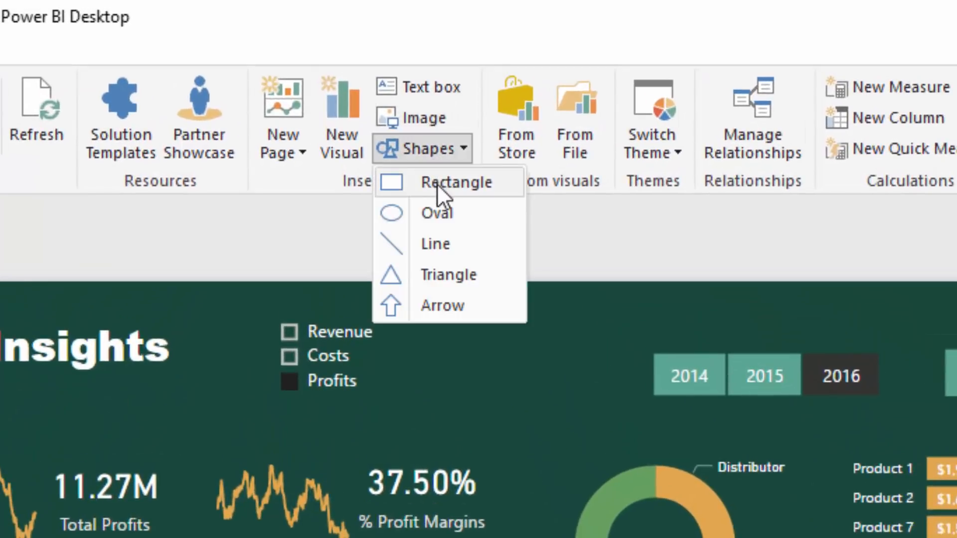
left_click(406, 118)
left_click_drag(78, 285, 154, 49)
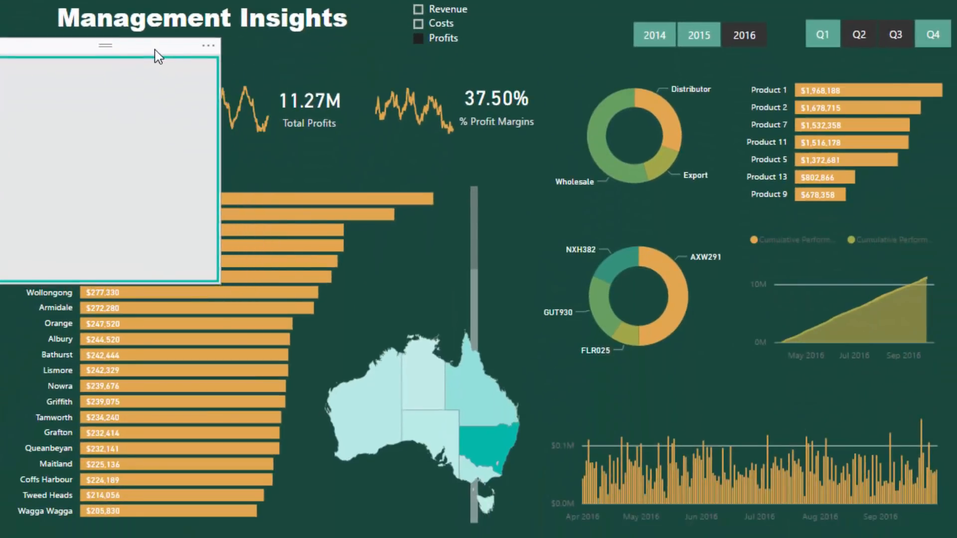
left_click_drag(218, 282, 954, 537)
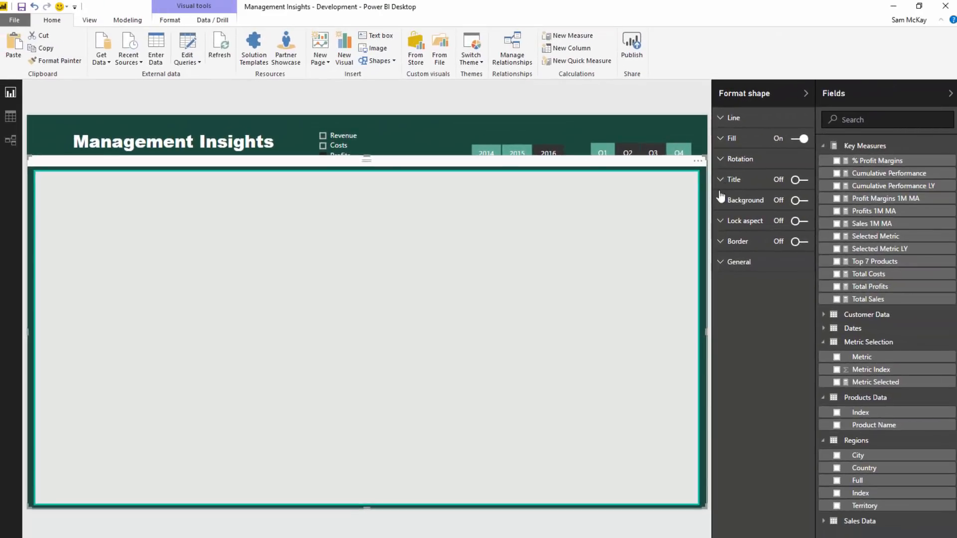
Step: Turn off the rectangle's fill and set its line weight to 0 pt
left_click(729, 138)
left_click(794, 139)
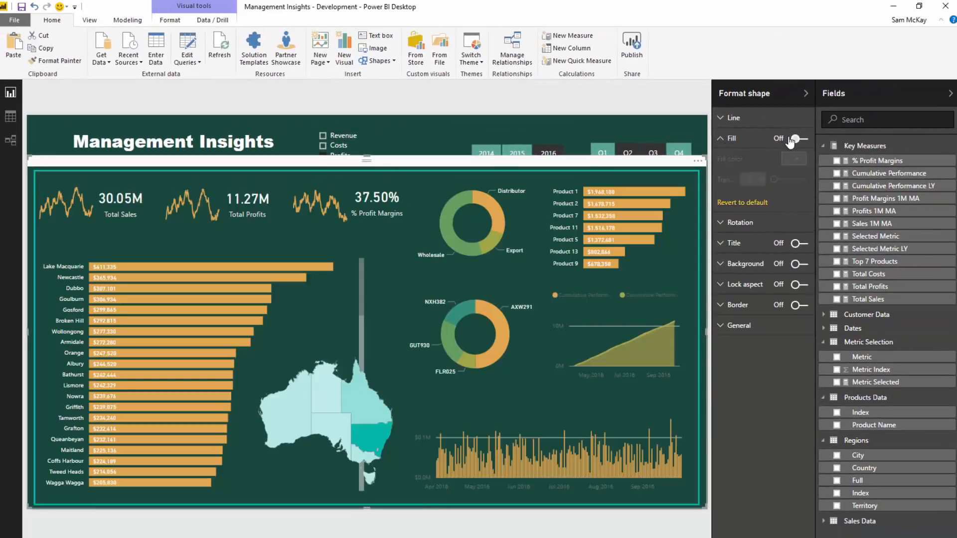
left_click(736, 126)
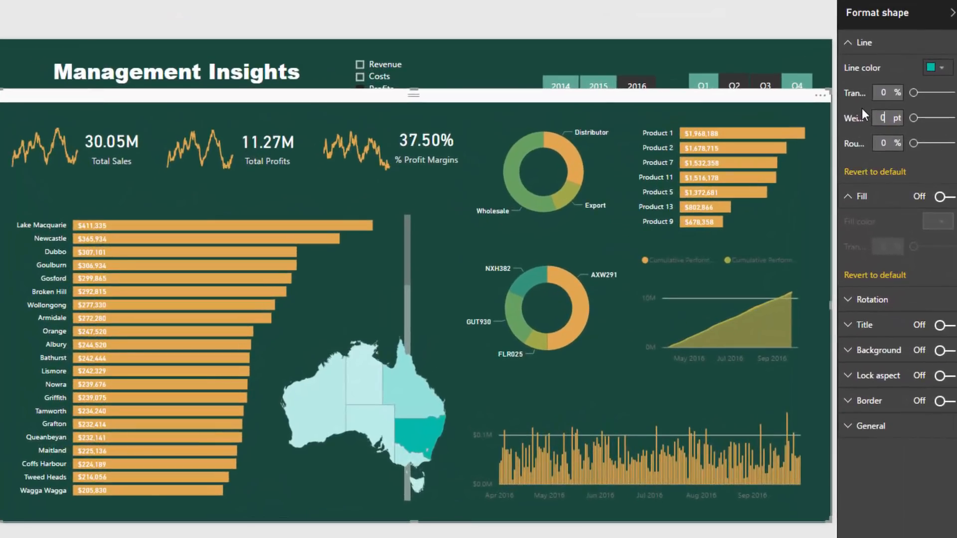
left_click(873, 44)
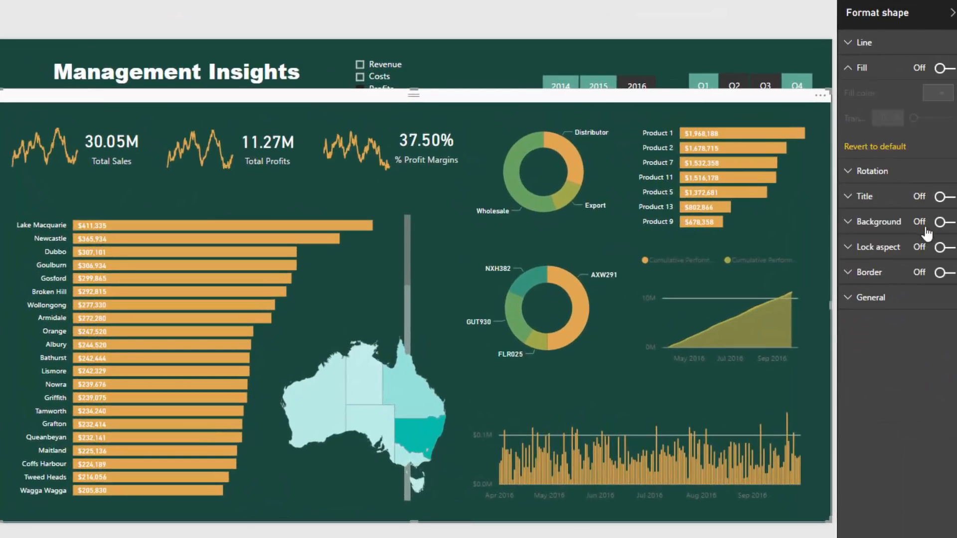
Step: Turn on the rectangle's background in a teal-green slightly lighter than the page, with 0% transparency
left_click(879, 223)
left_click(948, 222)
left_click(937, 247)
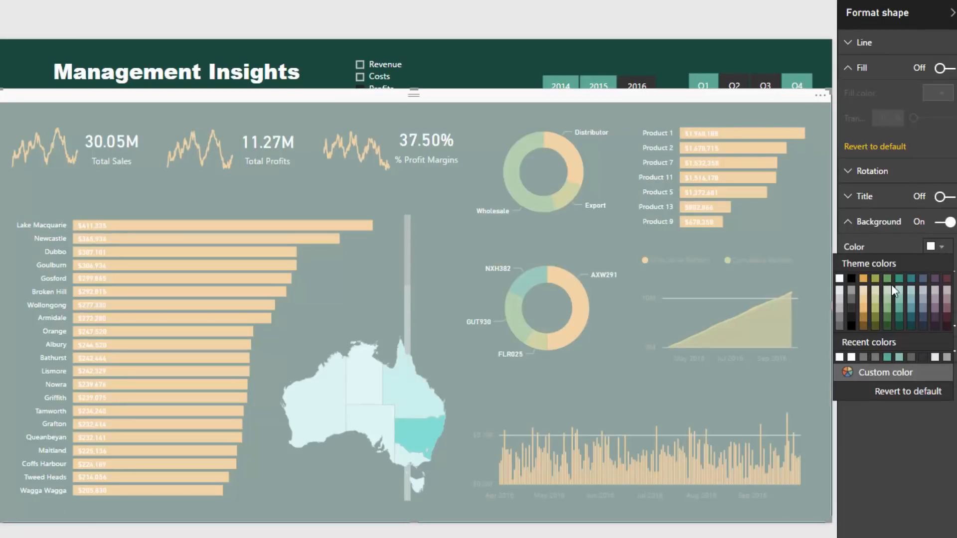
left_click(902, 315)
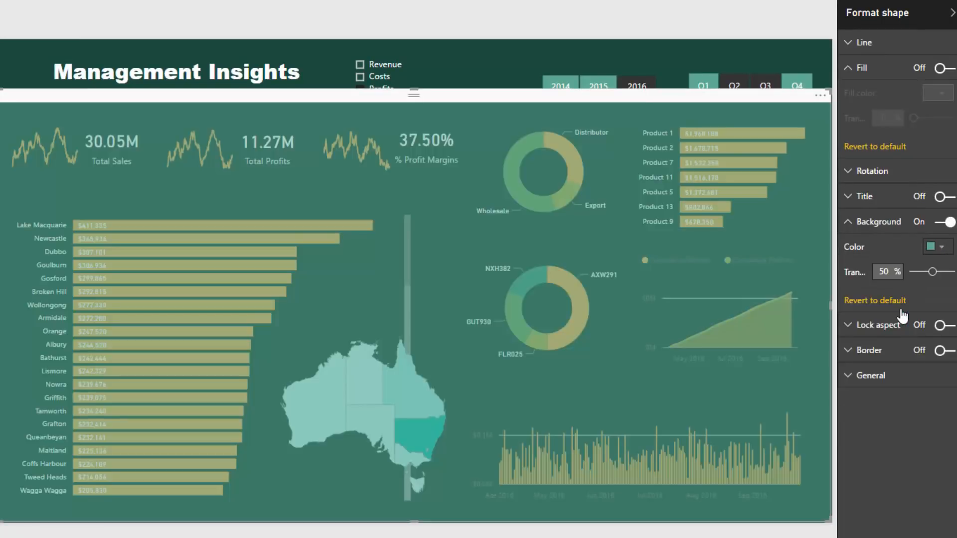
left_click_drag(896, 272, 862, 270)
type("0")
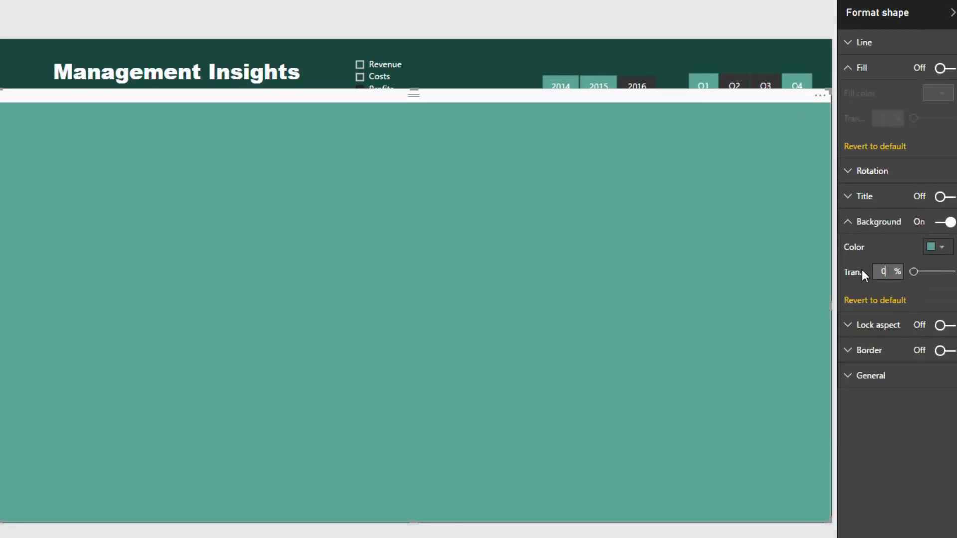
left_click(938, 251)
left_click(899, 321)
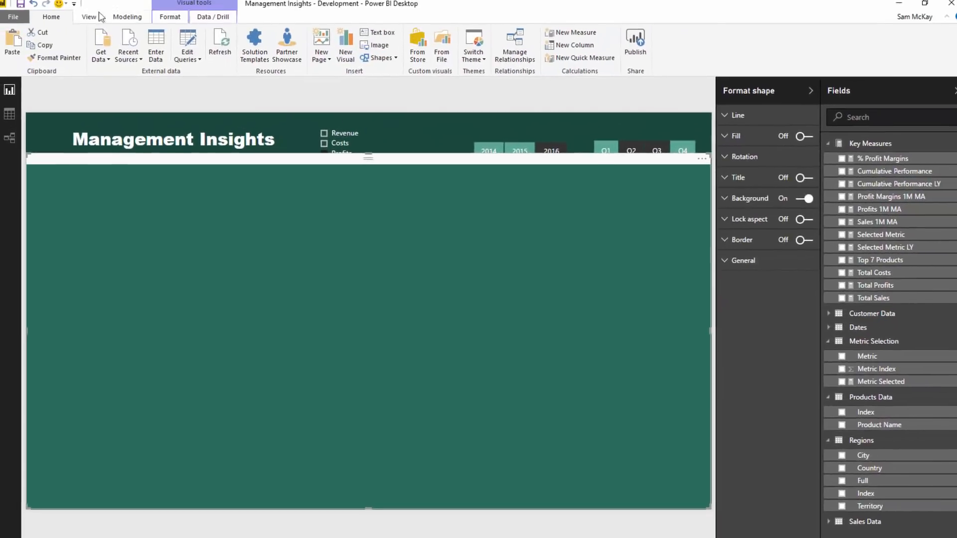
Step: Send the rectangle to the back, behind all the visuals, and deselect it
left_click(167, 22)
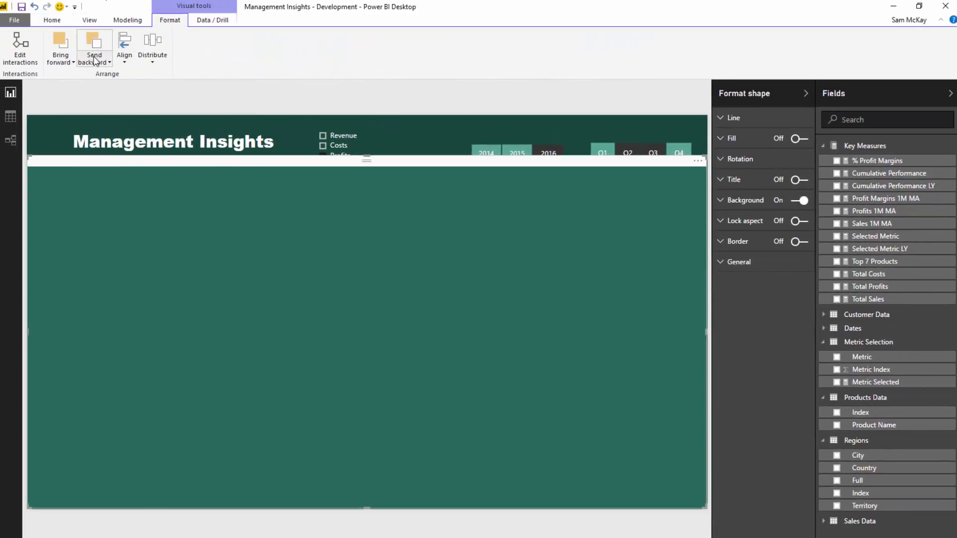
left_click(95, 60)
left_click(105, 85)
left_click(102, 64)
left_click(110, 86)
left_click(428, 133)
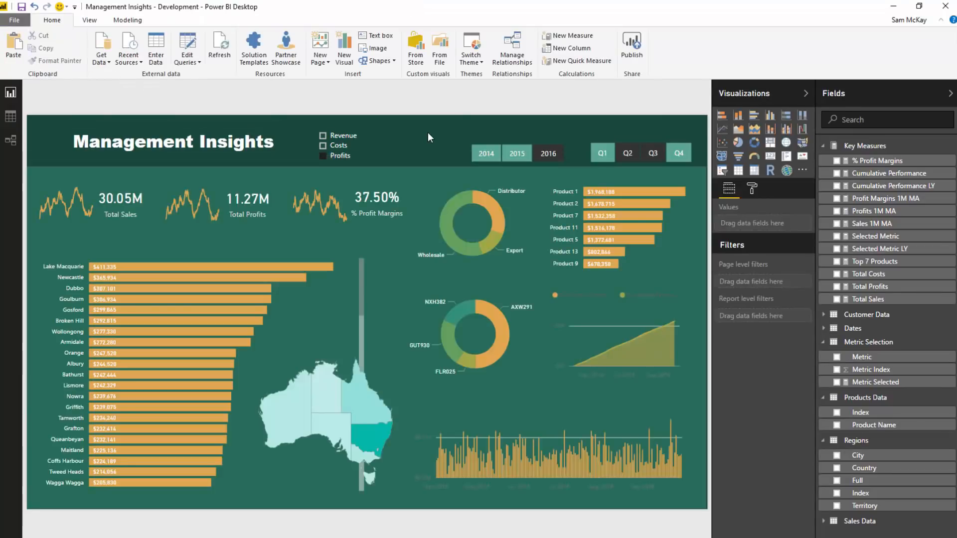
Step: Lower the top edge of the background rectangle slightly below the title and slicers, and compare the header area with it deselected
left_click(405, 166)
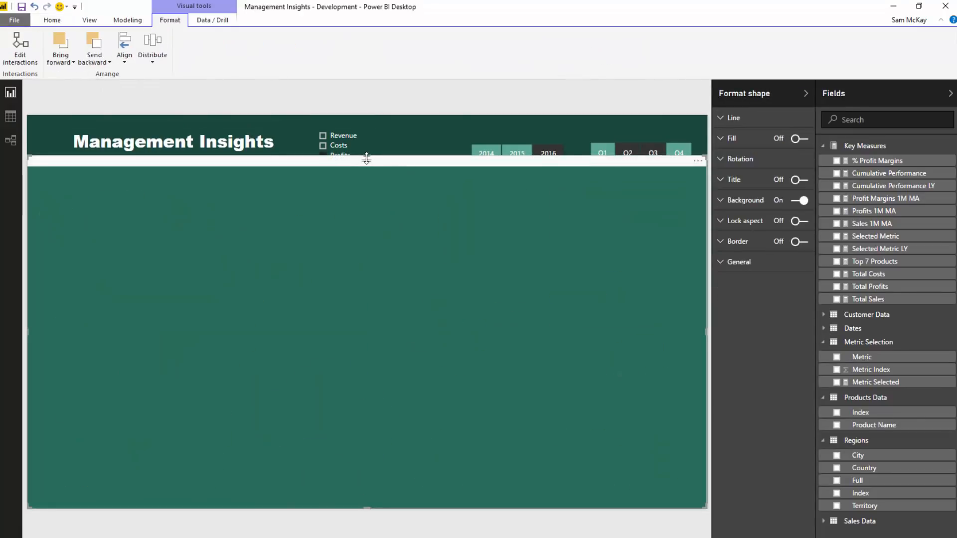
left_click_drag(367, 159, 368, 165)
left_click(433, 135)
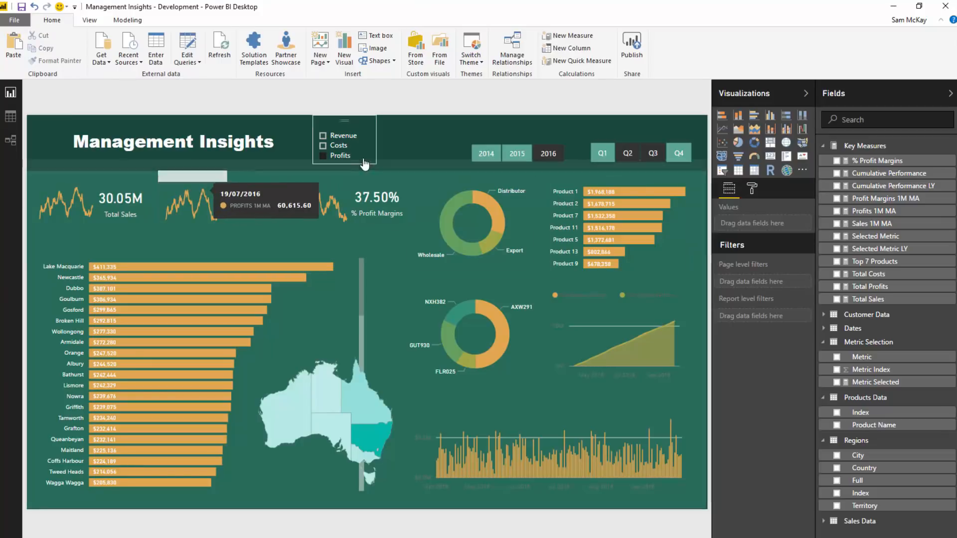
left_click(396, 163)
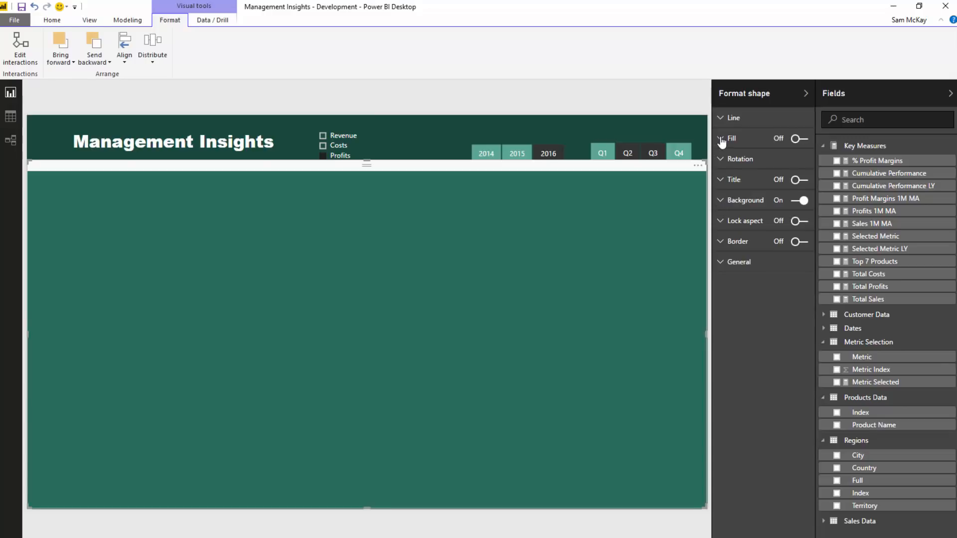
left_click(408, 136)
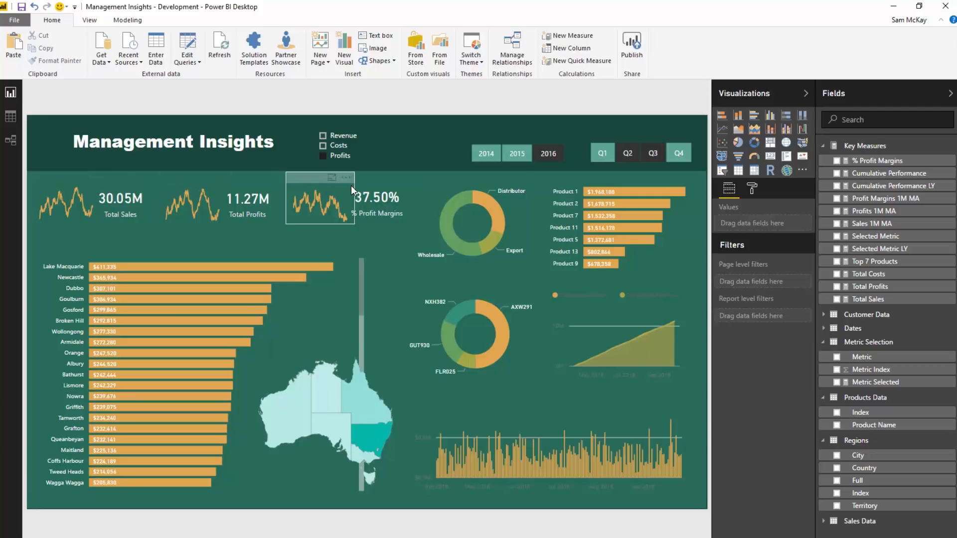
left_click(393, 165)
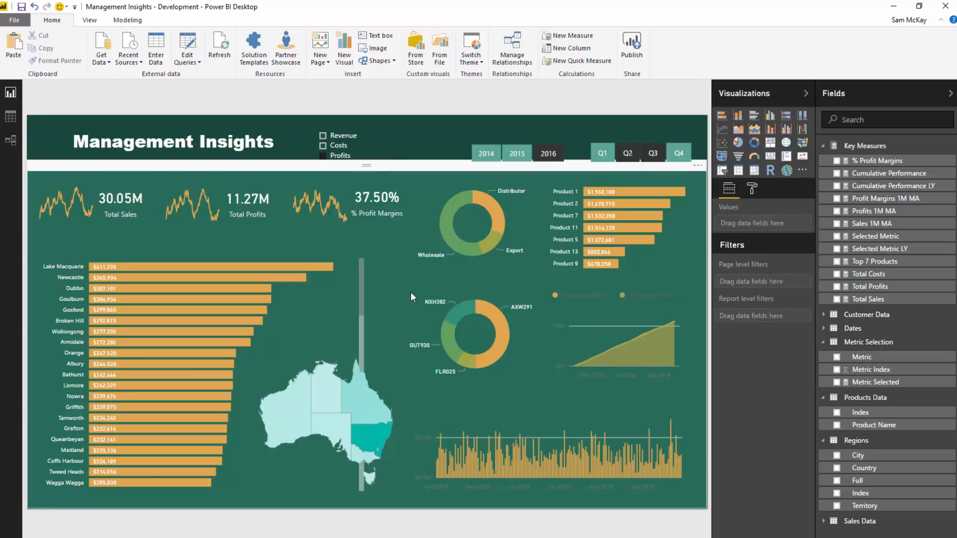
Step: Set the Australia map's default data color to green and look through its other formatting sections
left_click(342, 348)
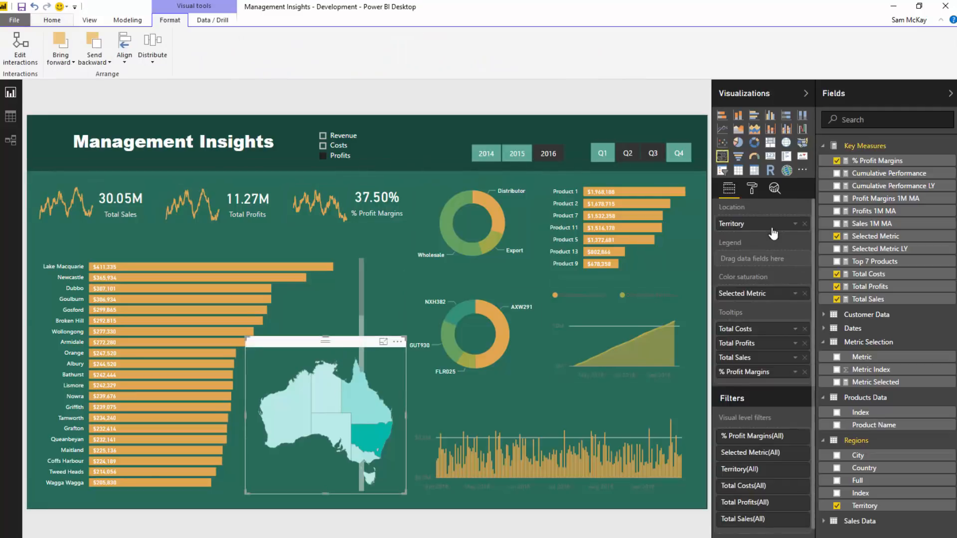
left_click(753, 190)
left_click(730, 252)
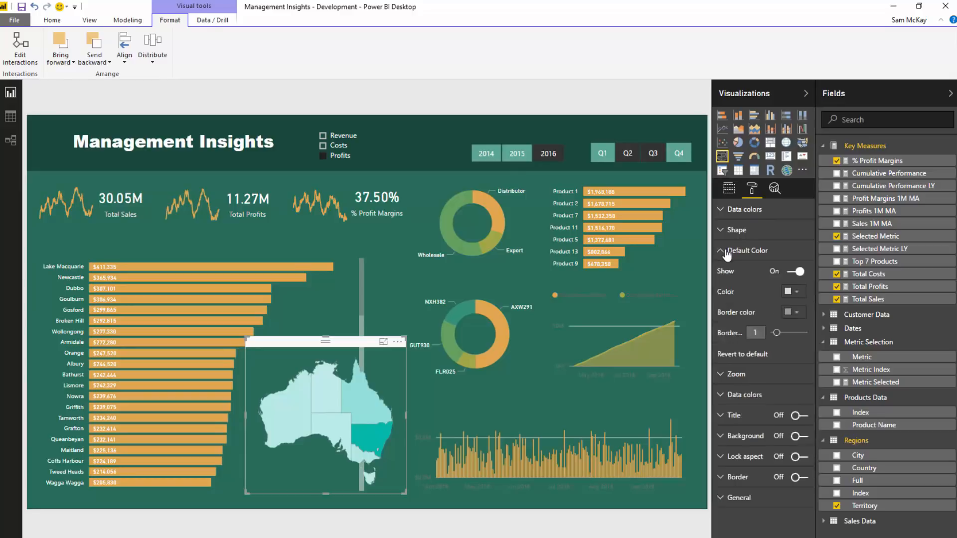
left_click(731, 252)
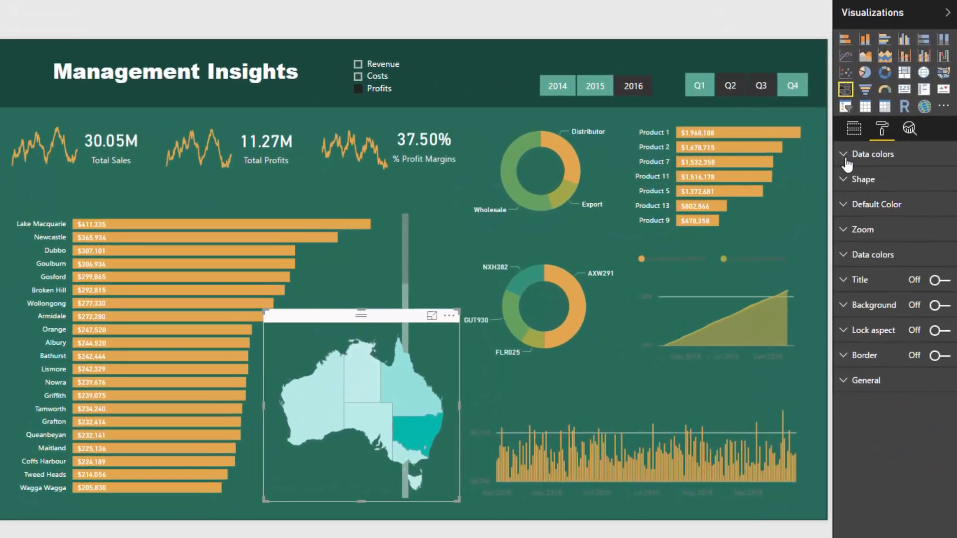
left_click(846, 160)
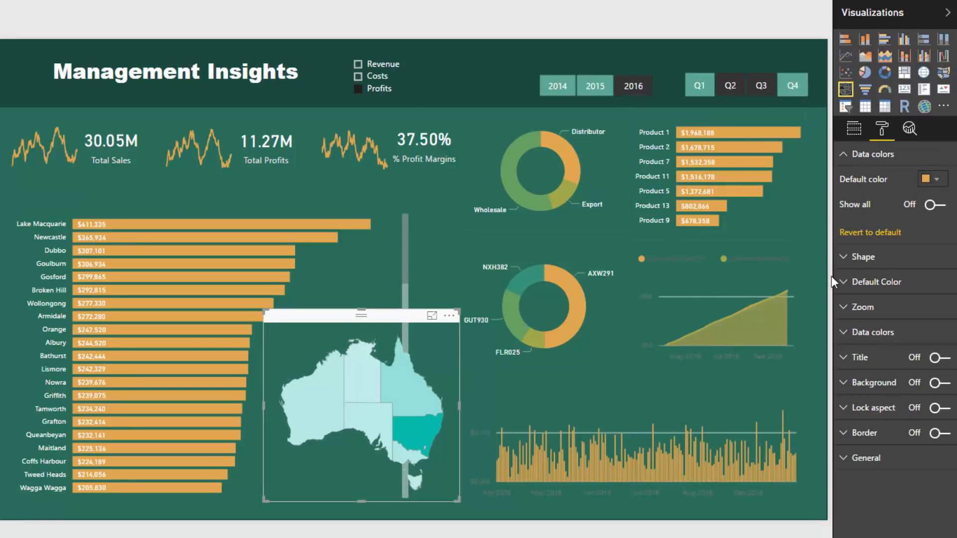
left_click(851, 258)
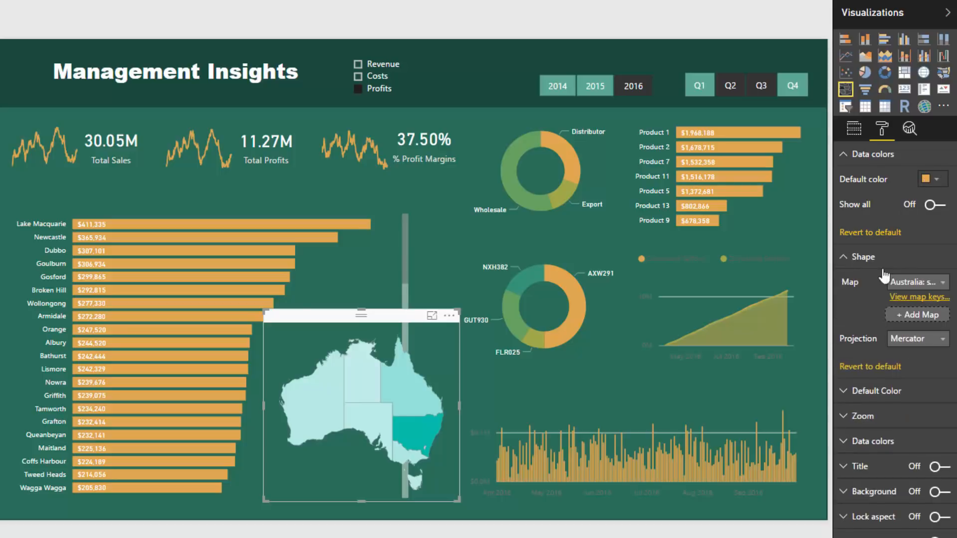
left_click(935, 182)
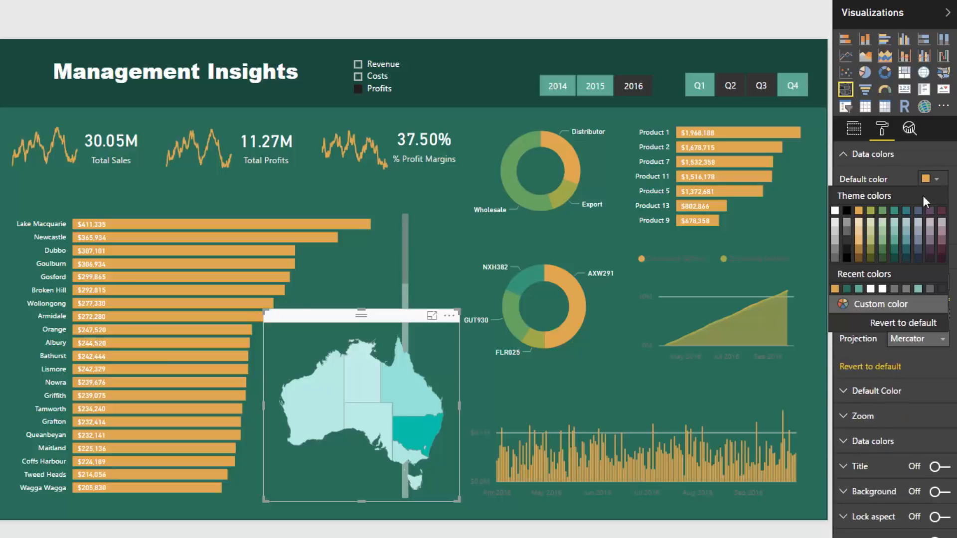
left_click(884, 212)
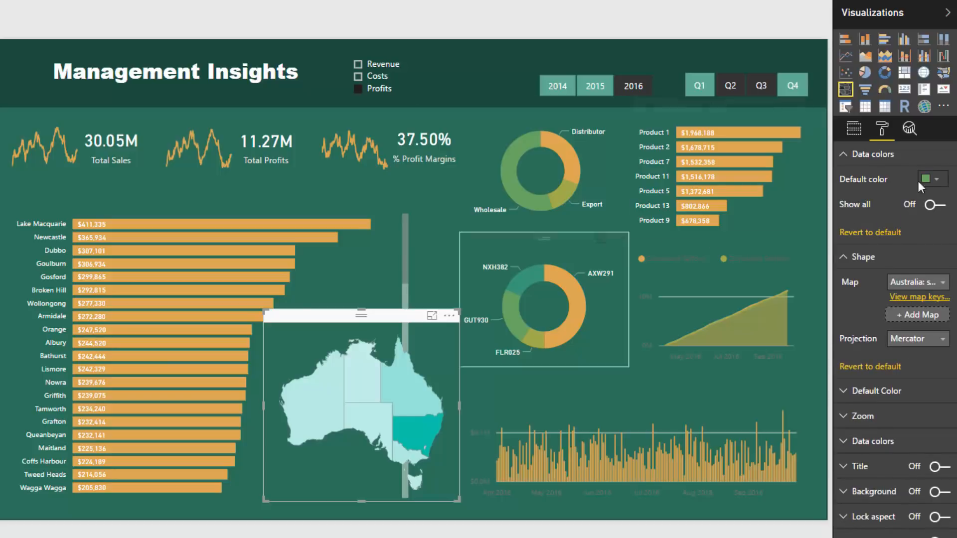
left_click(870, 156)
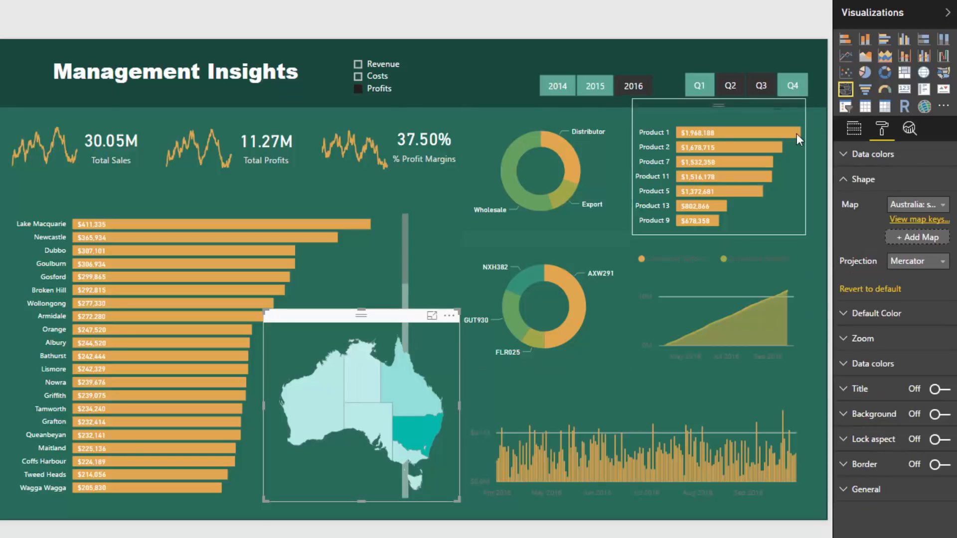
left_click(846, 183)
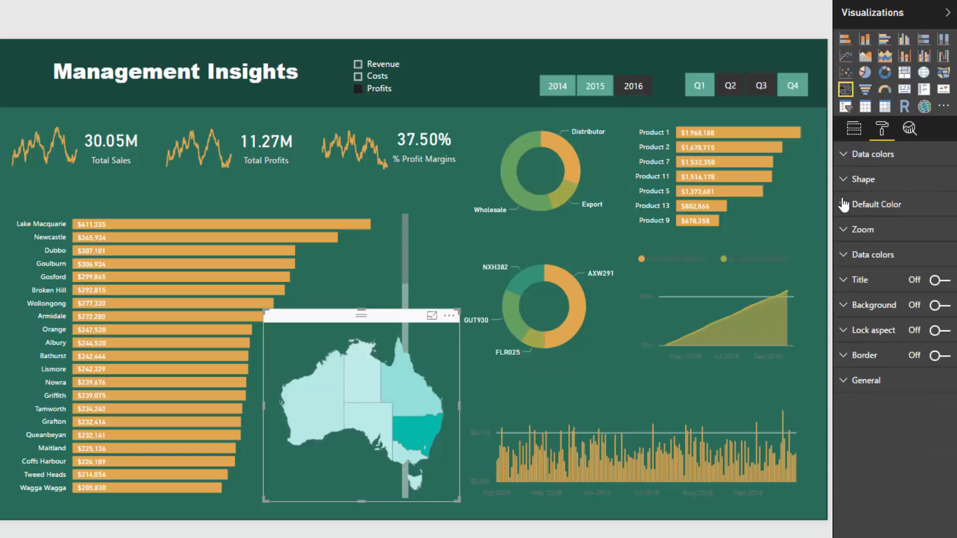
Step: Recolor the Australia map's data scale with a muted light teal-green minimum and a very dark teal-green maximum
left_click(843, 257)
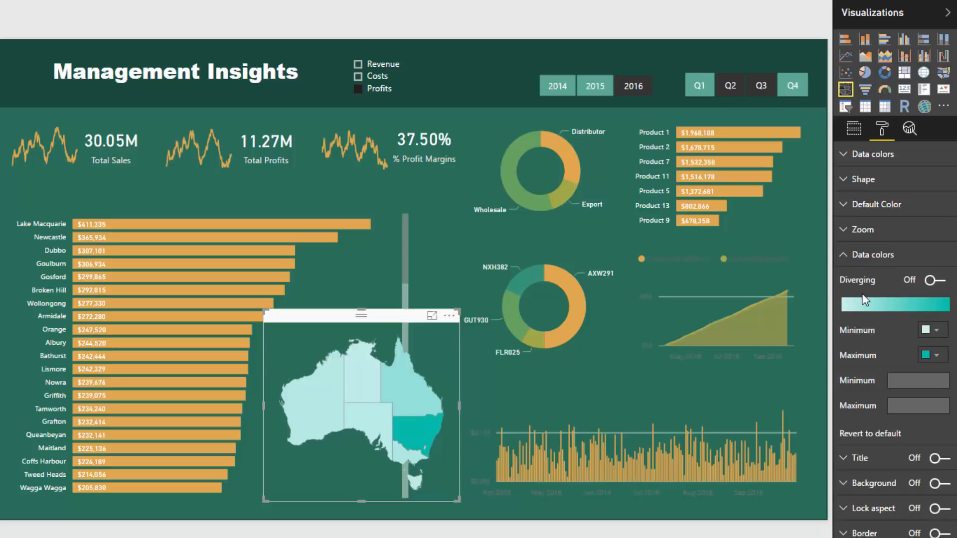
left_click(936, 356)
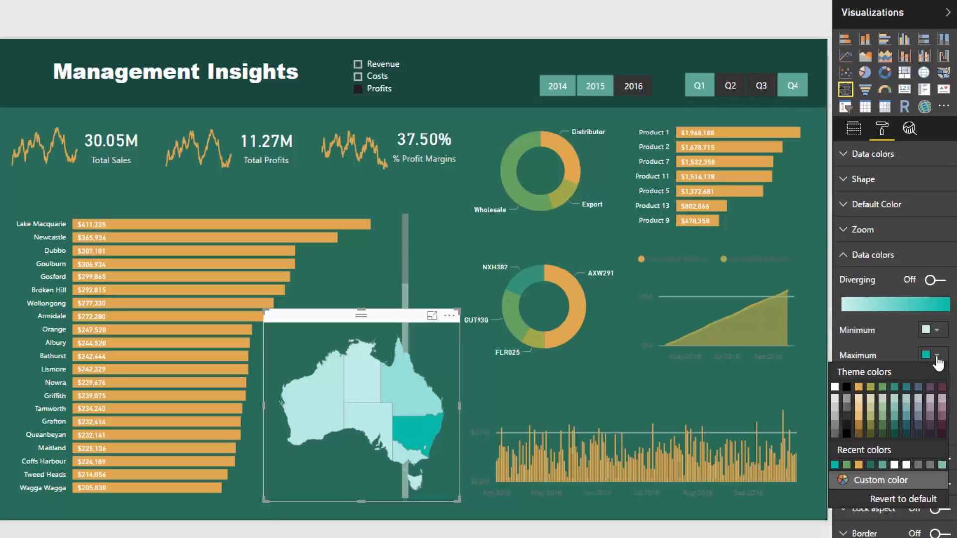
left_click(897, 434)
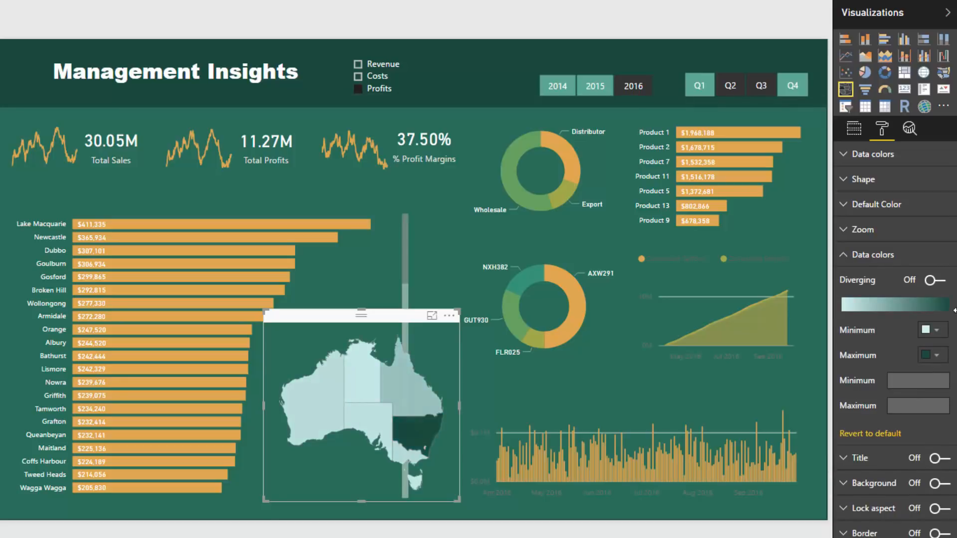
left_click(937, 331)
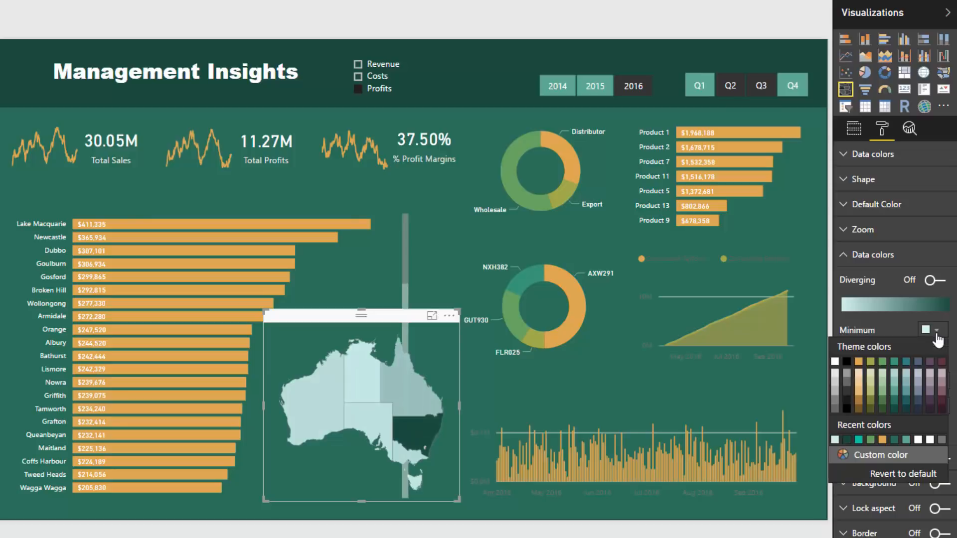
left_click(895, 375)
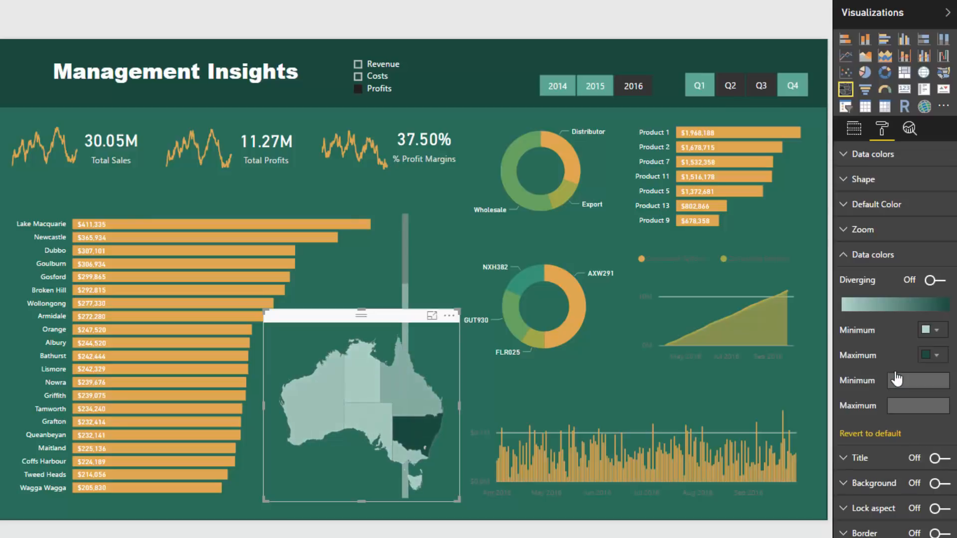
left_click(485, 69)
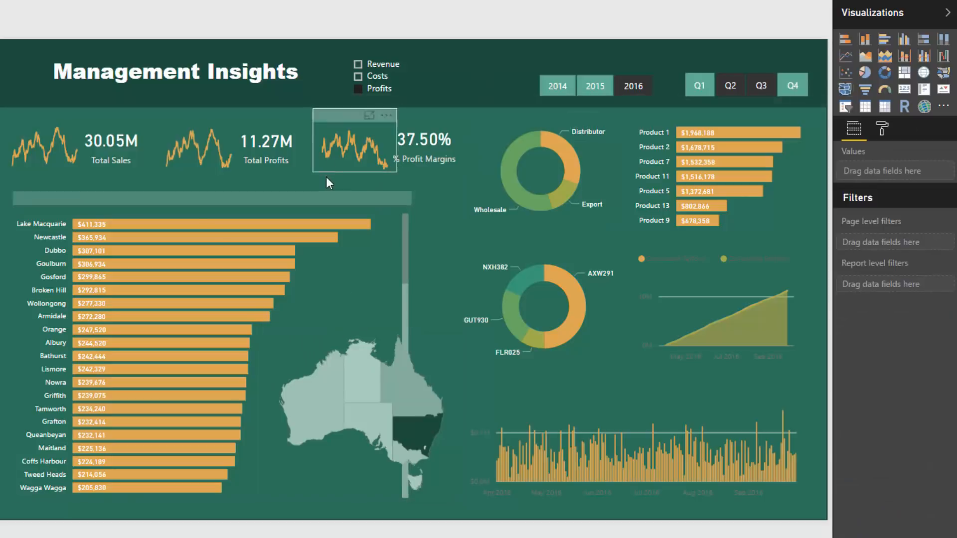
Step: Widen the city bar chart slightly and enlarge the Australia map from its upper-left corner
left_click(369, 302)
left_click_drag(410, 343, 451, 347)
left_click(366, 366)
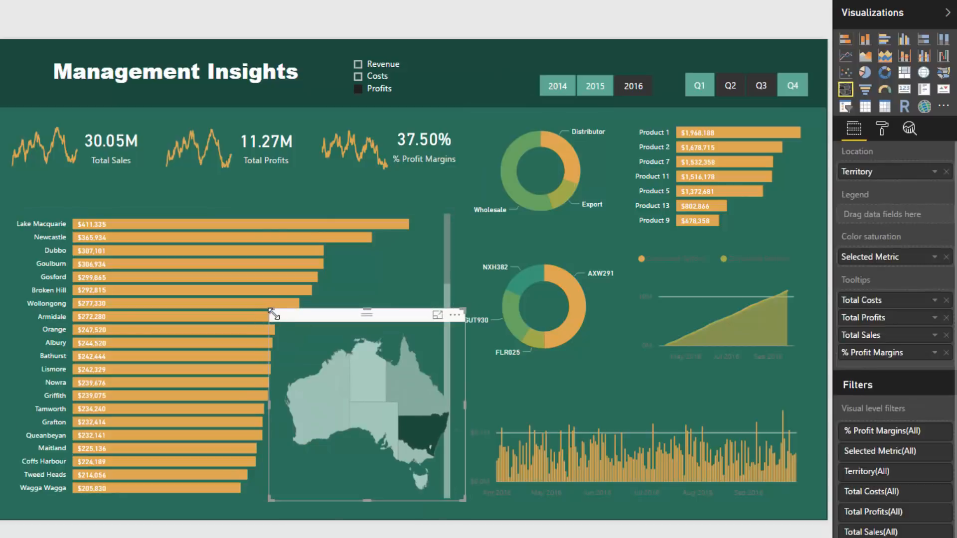
left_click_drag(259, 310, 227, 288)
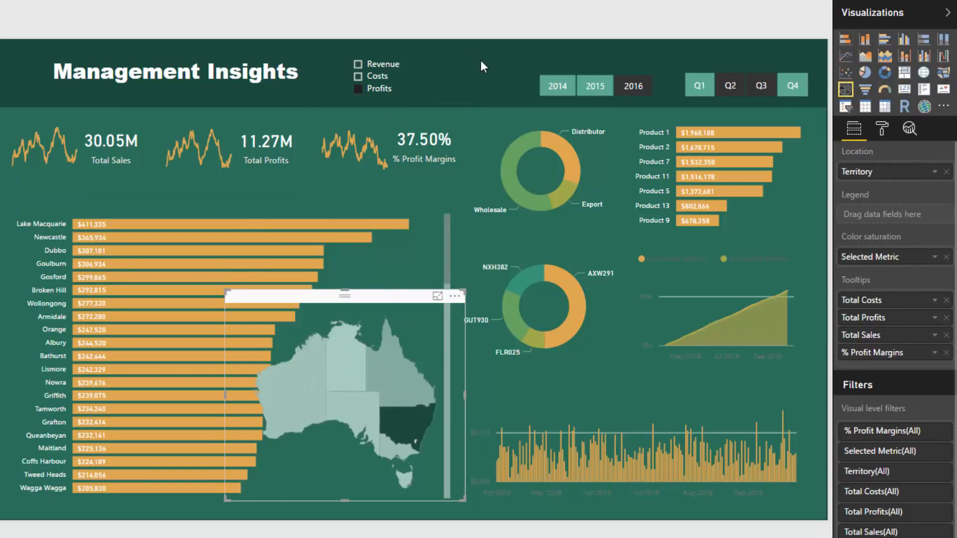
Step: Shrink the channel and warehouse donut charts slightly and align them one above the other
left_click(515, 174)
left_click_drag(509, 139, 517, 155)
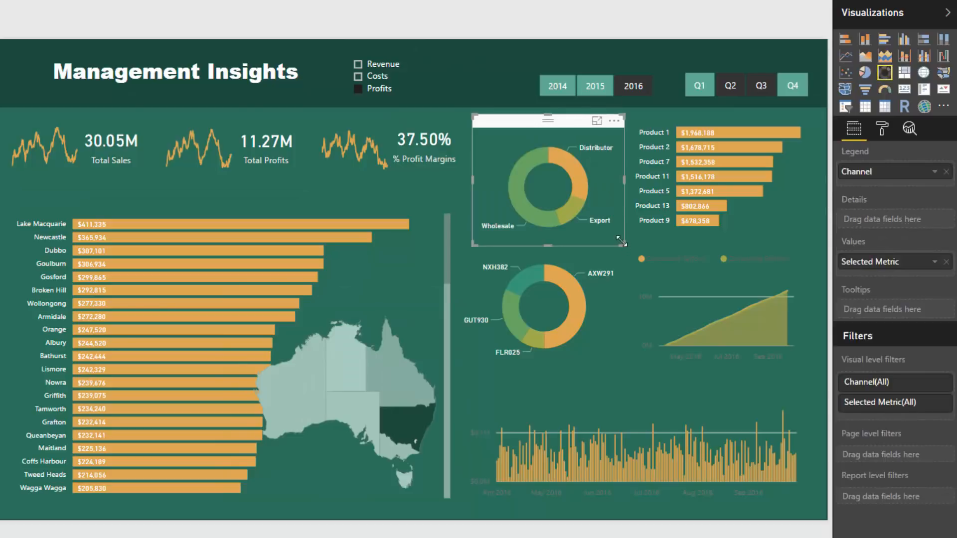
left_click_drag(621, 242, 611, 222)
left_click(603, 280)
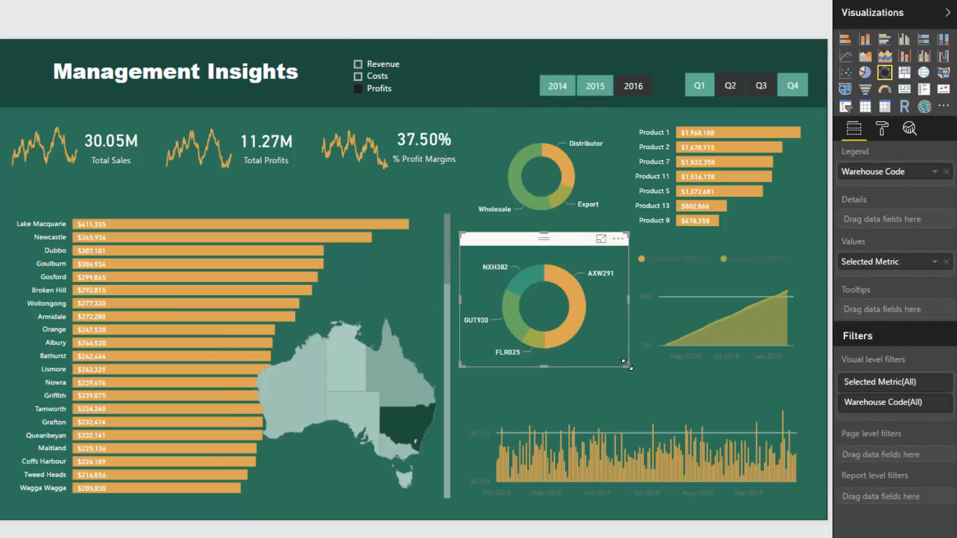
left_click_drag(627, 365, 605, 348)
left_click_drag(586, 340, 599, 350)
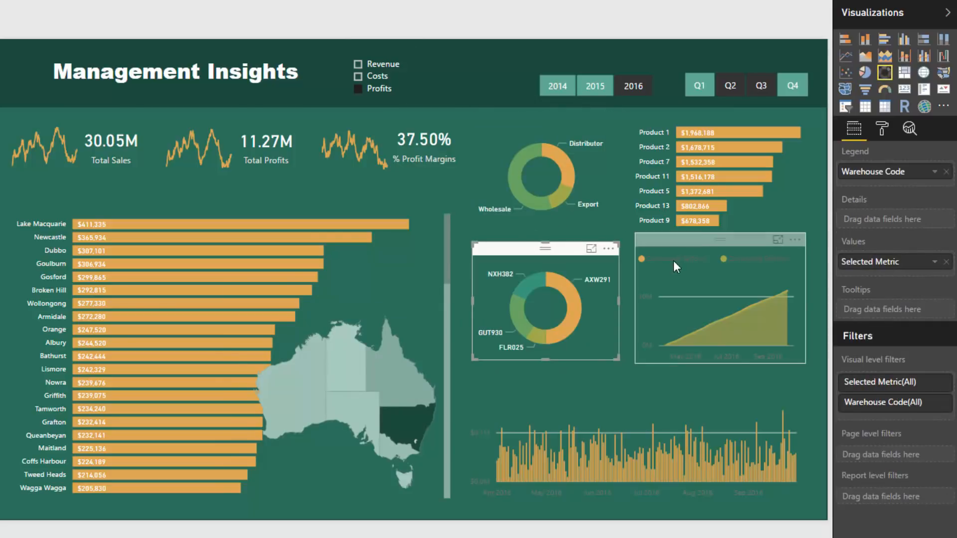
Step: Set the X-axis label color of the cumulative performance area chart to white
left_click(801, 243)
left_click(882, 128)
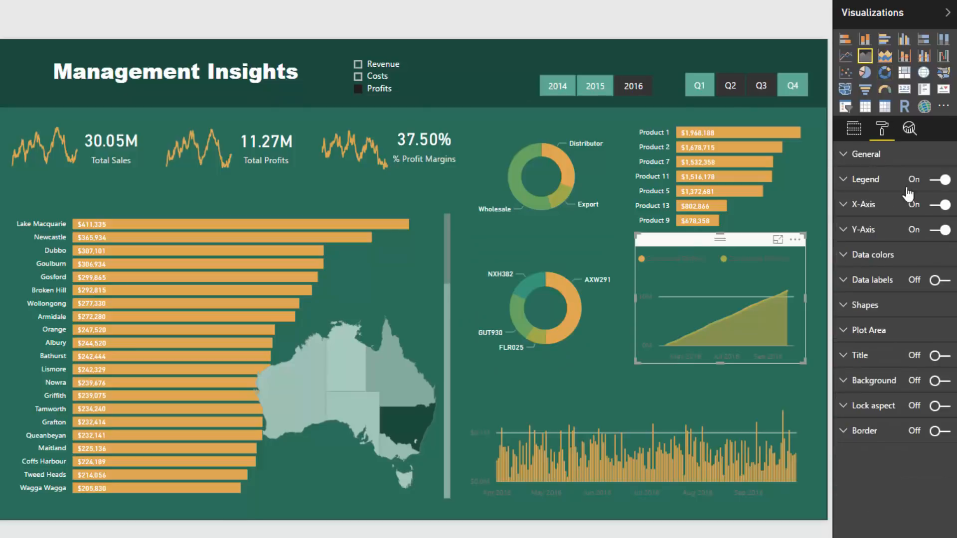
left_click(882, 214)
left_click(926, 334)
left_click(843, 363)
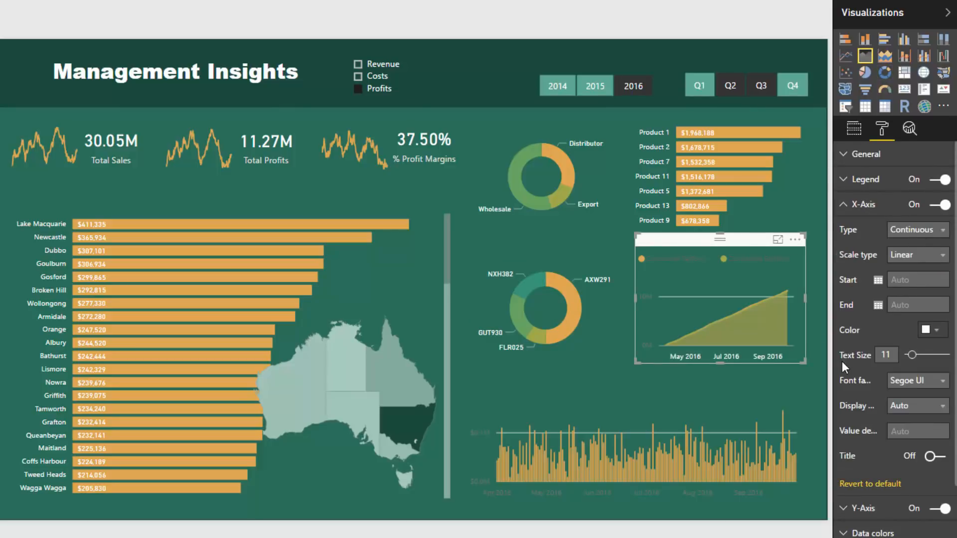
Step: Set the Y-axis label color of the cumulative performance area chart to white
left_click(844, 205)
left_click(844, 230)
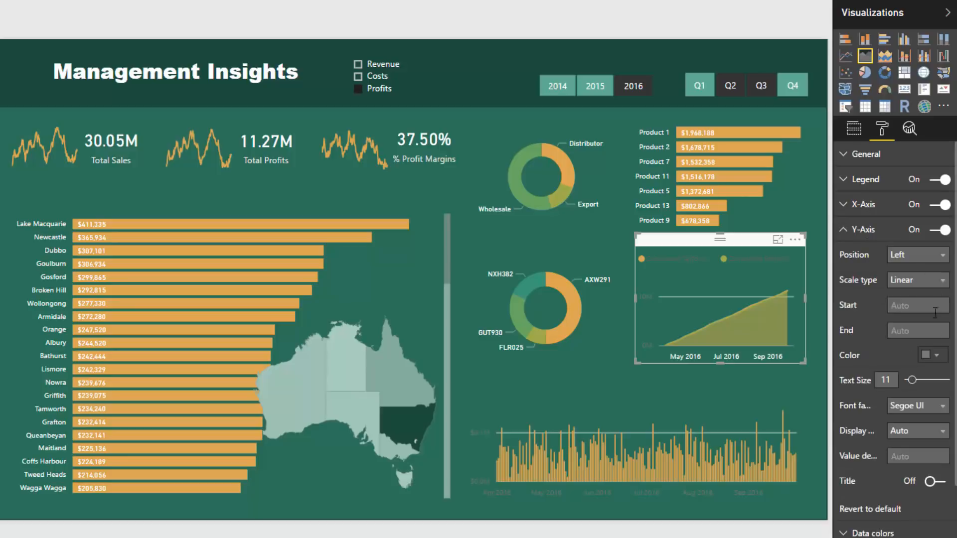
left_click(936, 355)
left_click(835, 387)
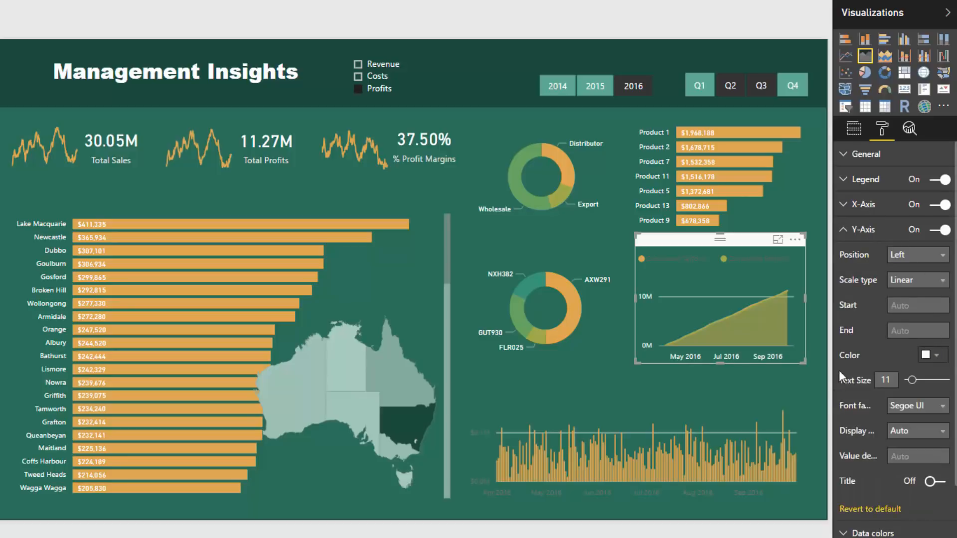
Step: Set the legend text color of the cumulative performance area chart to white
left_click(845, 181)
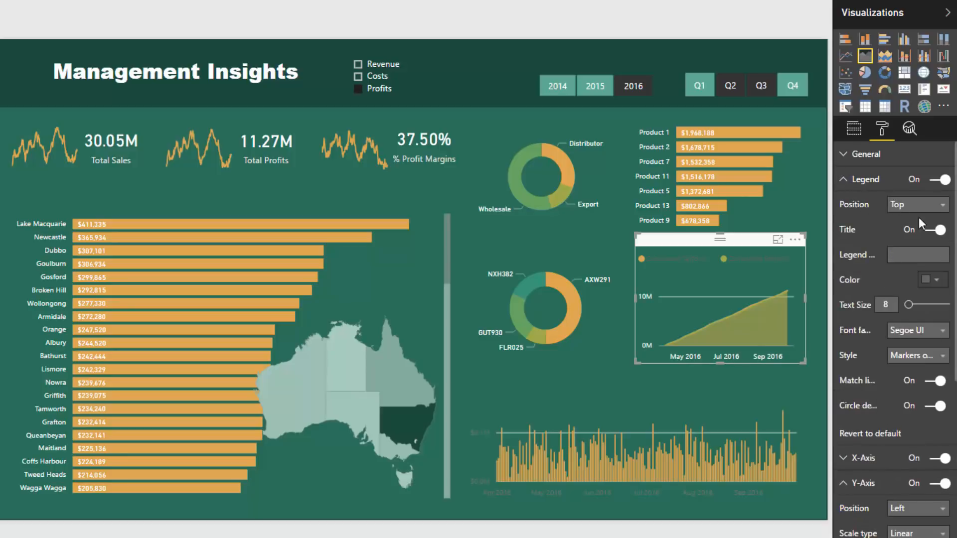
left_click(924, 284)
left_click(839, 310)
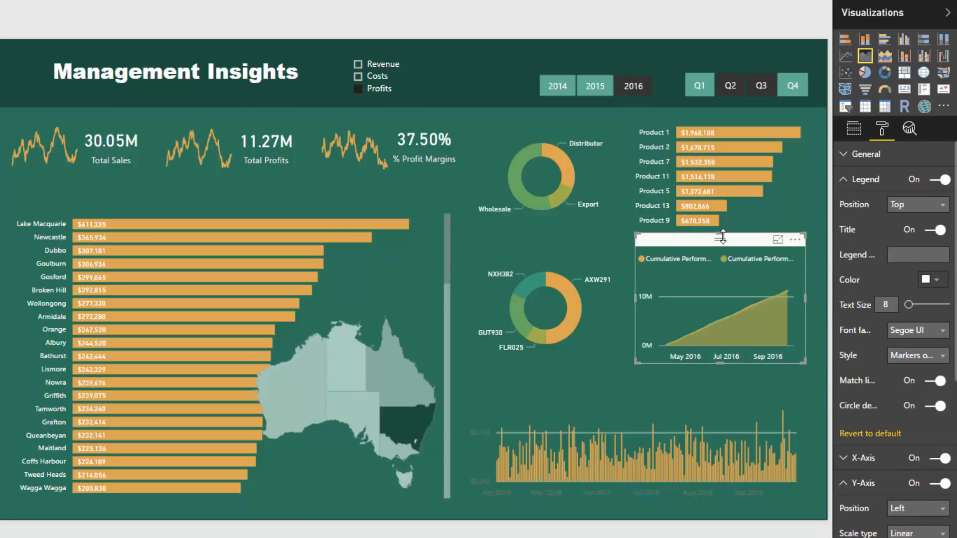
Step: Lower the top edge of the cumulative performance area chart slightly and turn off its X-axis
left_click_drag(723, 237, 723, 246)
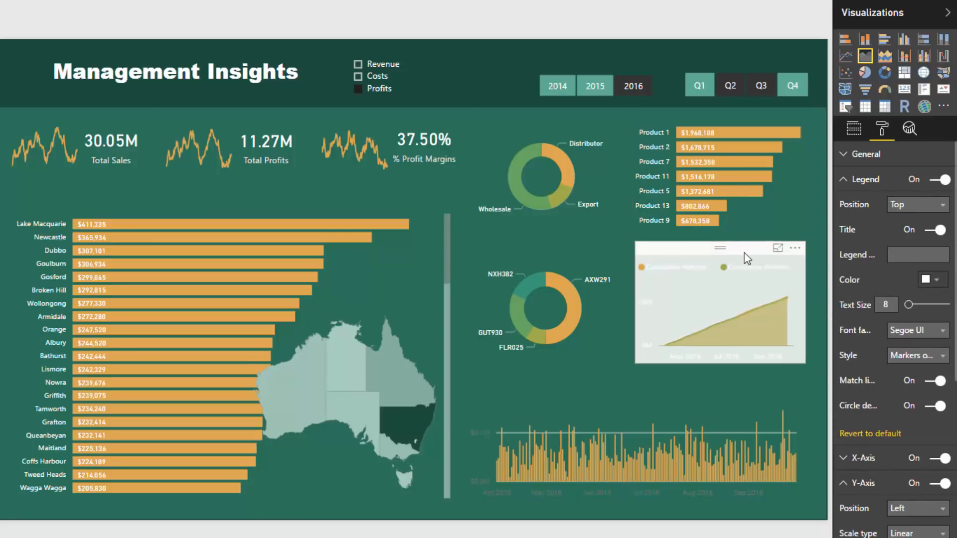
left_click(936, 460)
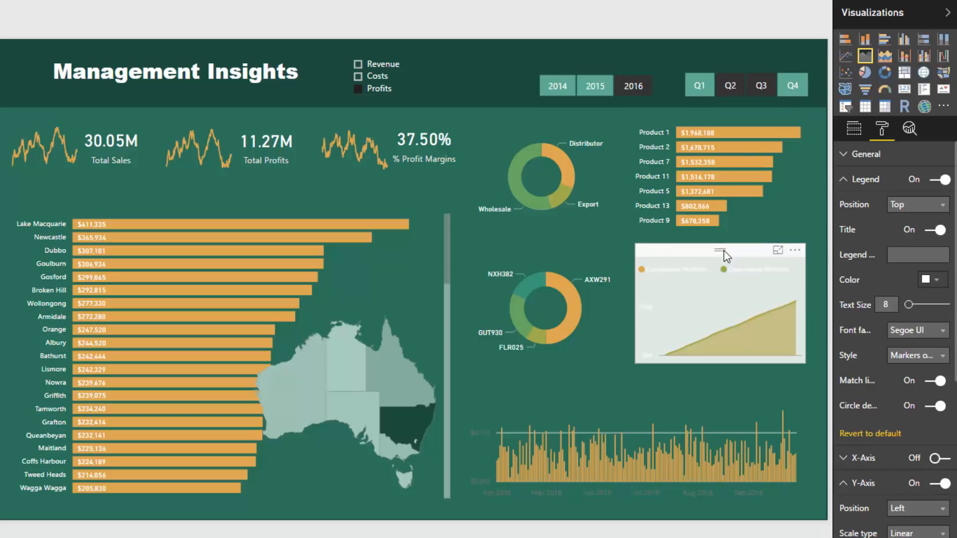
Step: Set the Y-axis and X-axis label colors of the date column chart to white
left_click(648, 399)
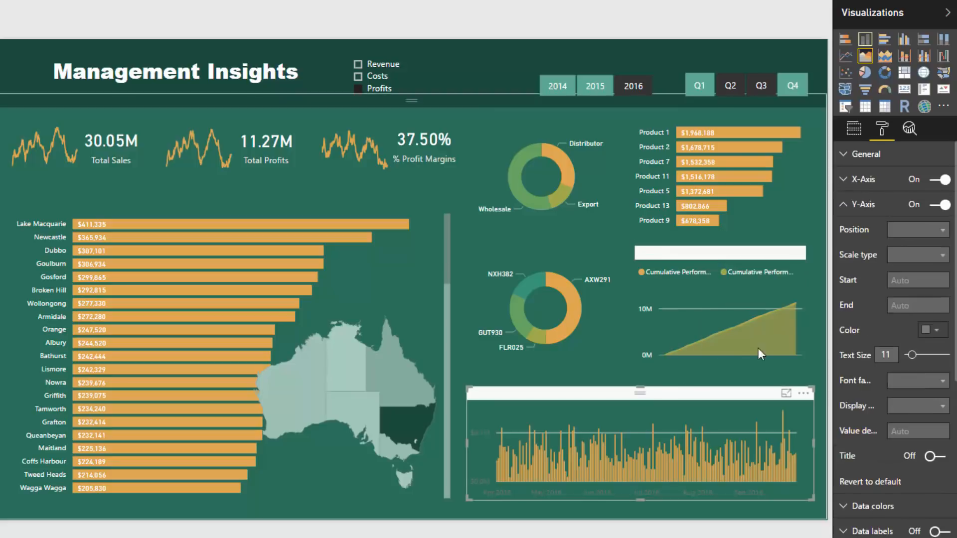
left_click(933, 332)
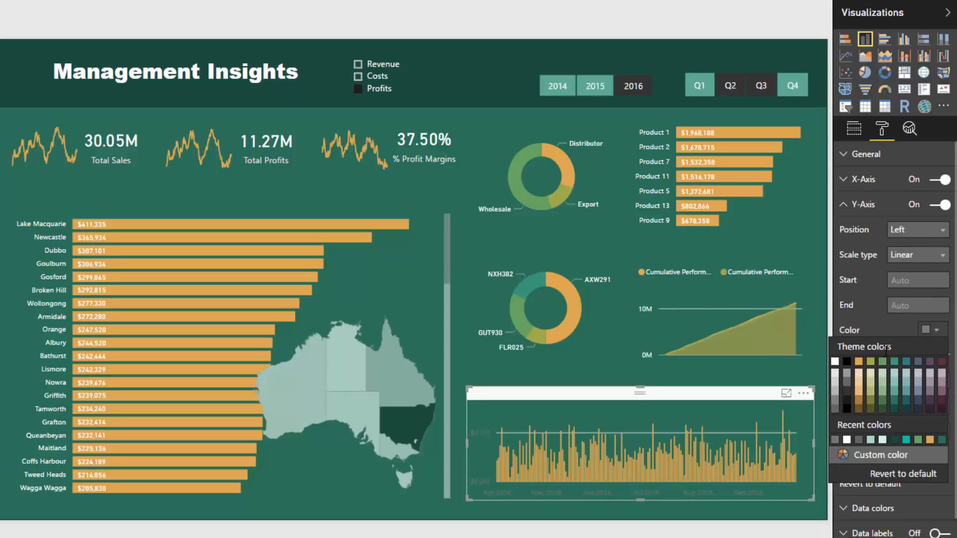
left_click(840, 369)
left_click(843, 204)
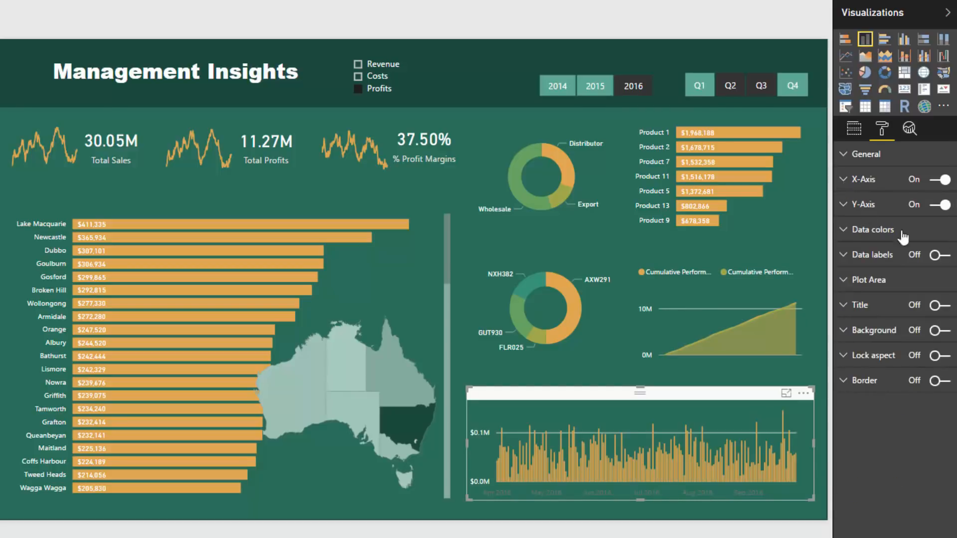
left_click(844, 179)
left_click(926, 305)
left_click(835, 338)
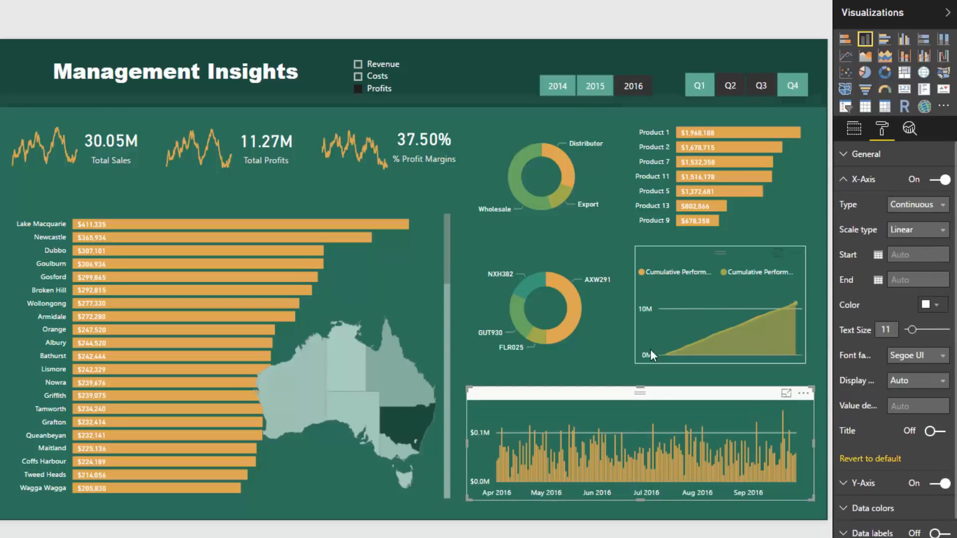
Step: Reduce the date column chart's height from its upper edge and shift the lower donut chart slightly down
left_click_drag(665, 393, 655, 427)
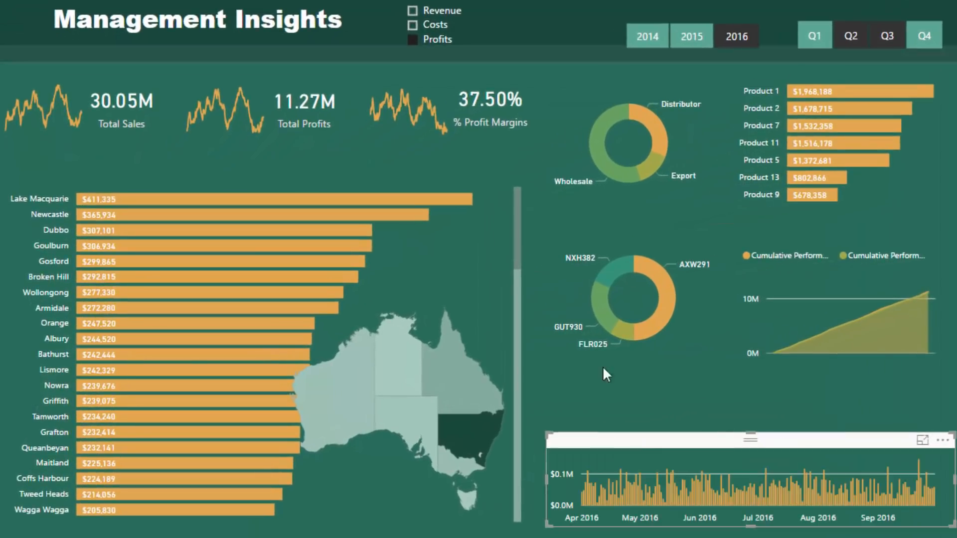
left_click_drag(632, 225, 635, 238)
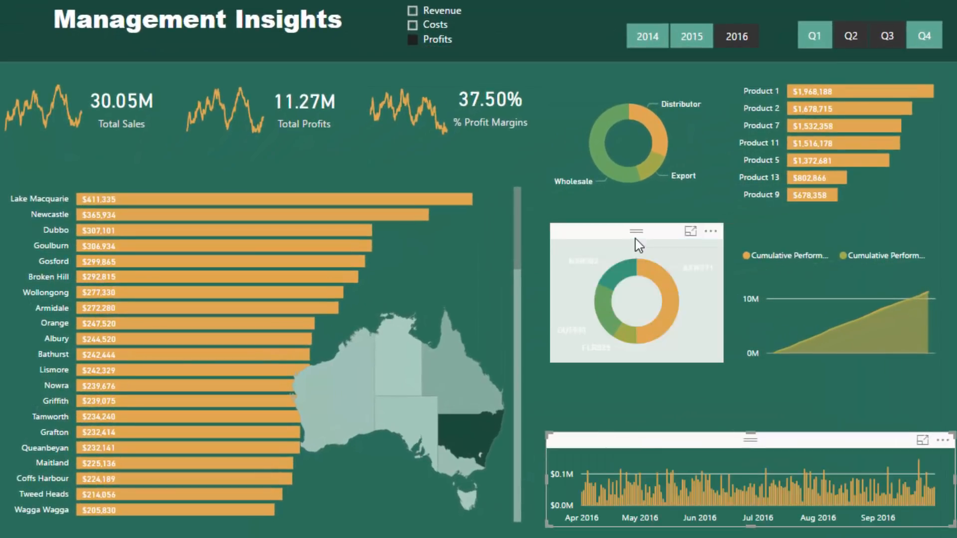
left_click(603, 97)
Step: Insert a line shape on the report page and set its line color to white
left_click(570, 26)
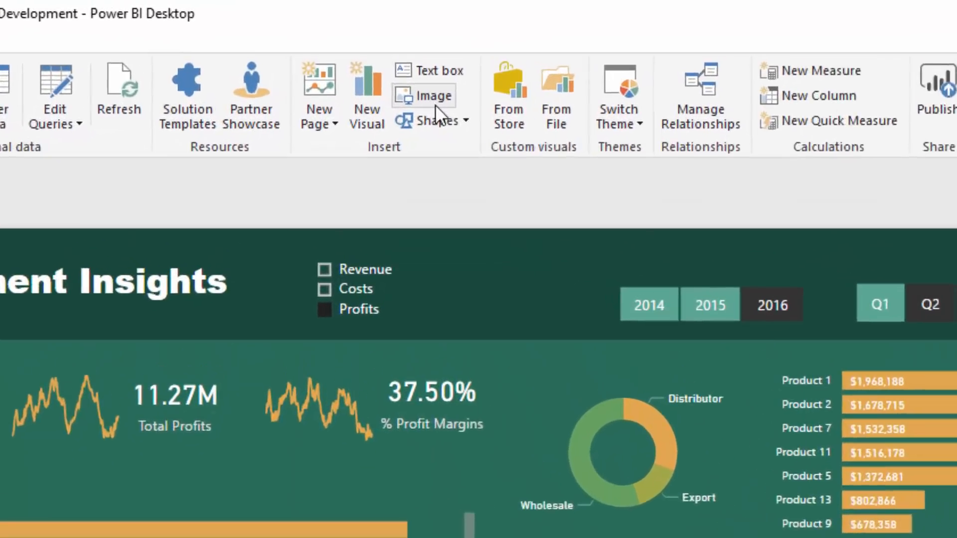
left_click(436, 106)
left_click(444, 197)
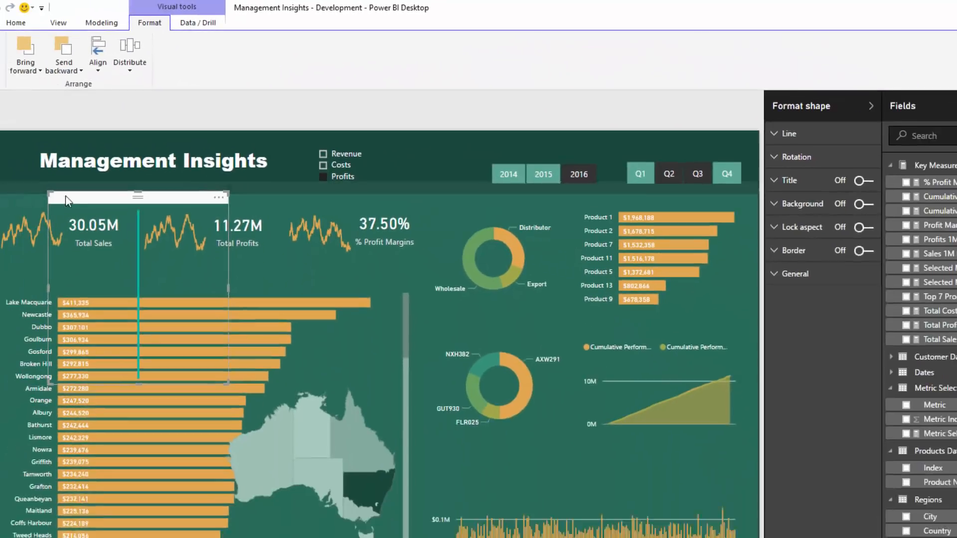
left_click_drag(67, 200, 269, 180)
left_click(793, 134)
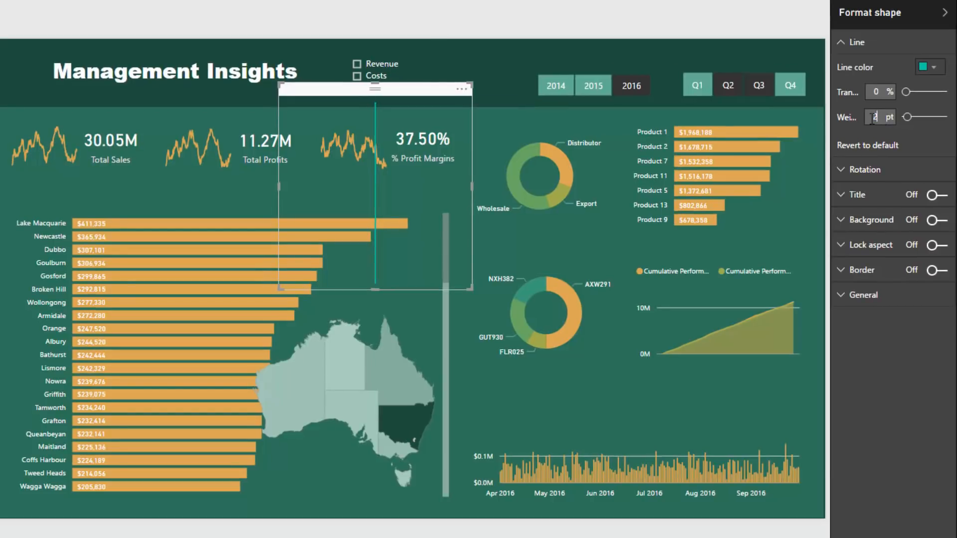
left_click(928, 67)
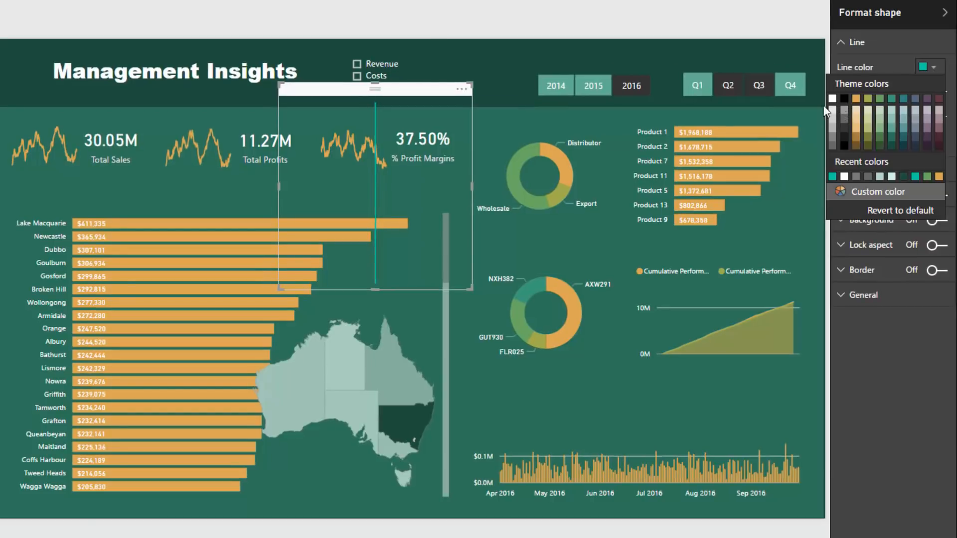
left_click(832, 98)
Step: Narrow the white line's frame and stretch it as a vertical divider between the city bar chart and the donut charts, down to the page's lower edge
left_click_drag(470, 288, 319, 287)
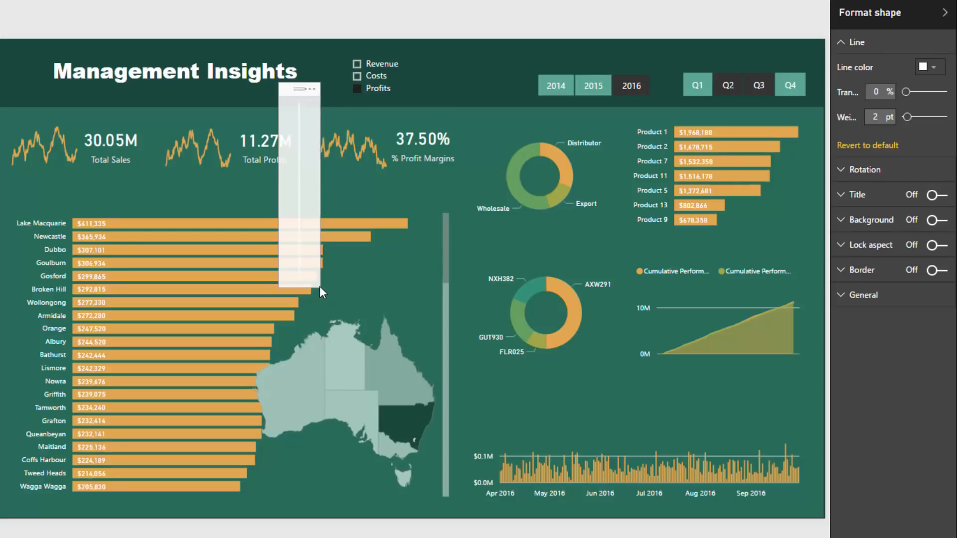
left_click_drag(291, 187, 478, 185)
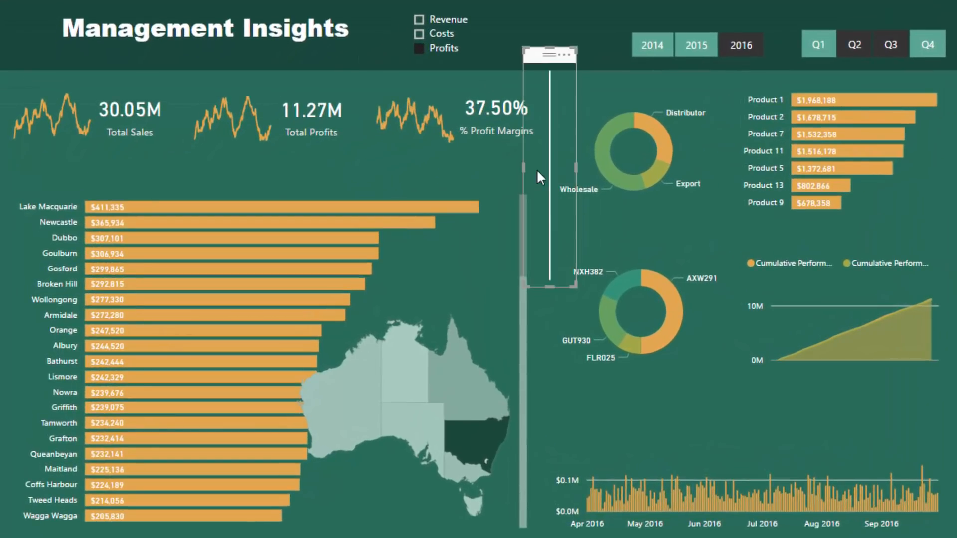
left_click_drag(549, 317, 549, 319)
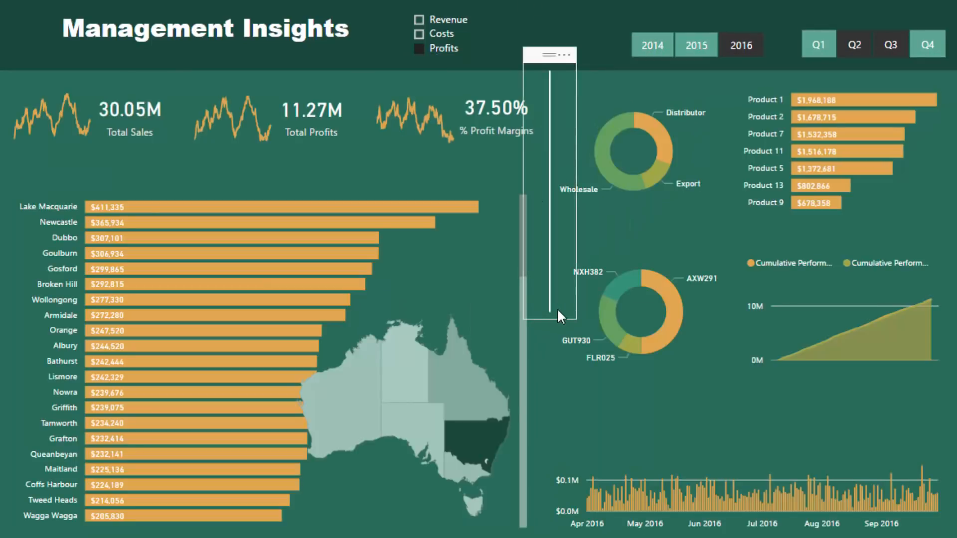
left_click_drag(549, 319, 559, 531)
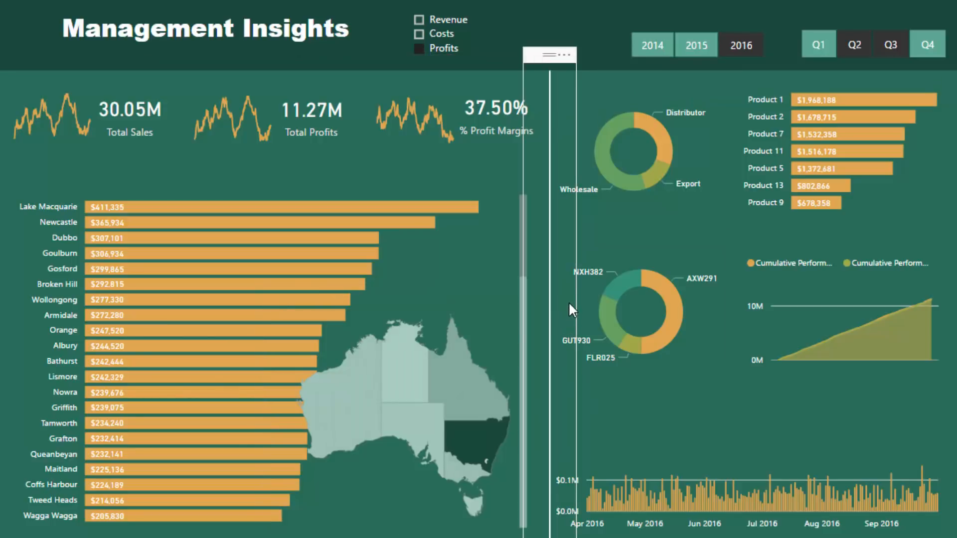
left_click_drag(576, 302, 550, 294)
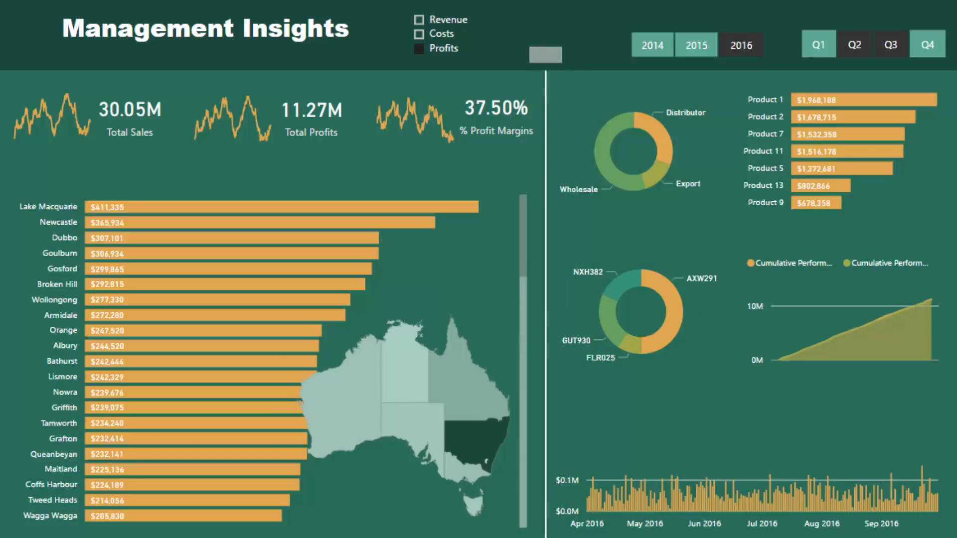
Step: Duplicate the vertical divider line and set the copy's rotation to 90°
left_click(552, 304)
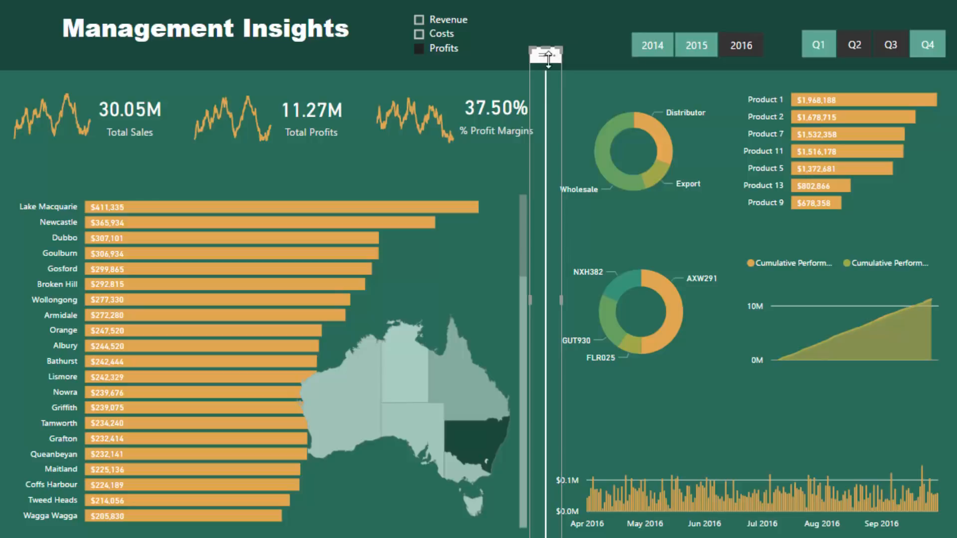
left_click_drag(548, 57, 582, 2)
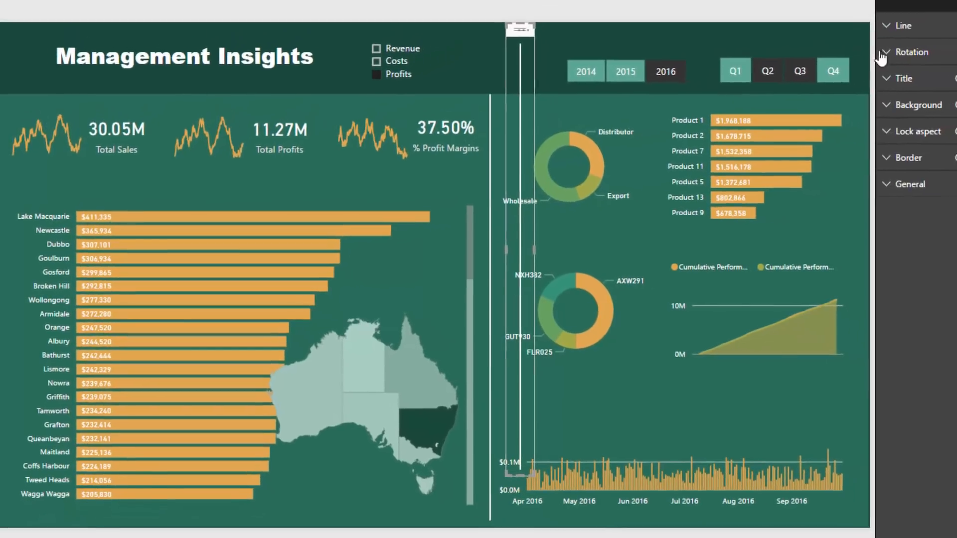
left_click(954, 31)
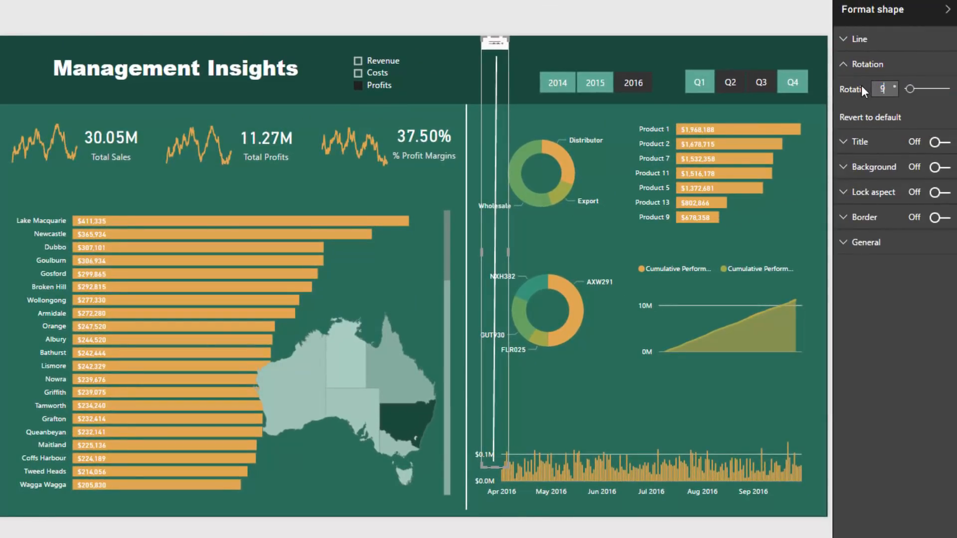
type("90")
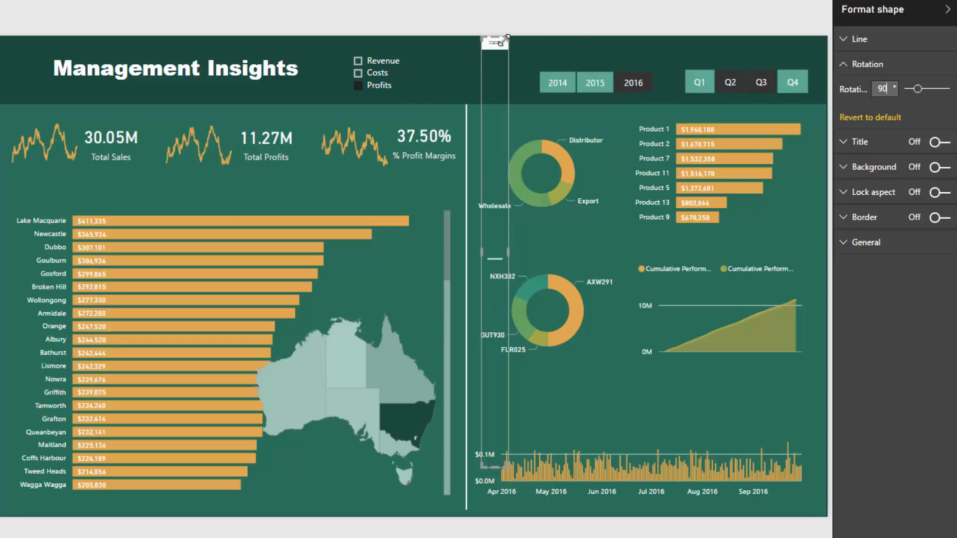
Step: Reshape the rotated line into a horizontal divider above the date column chart, from the vertical divider to the page's right edge
left_click_drag(508, 38, 765, 391)
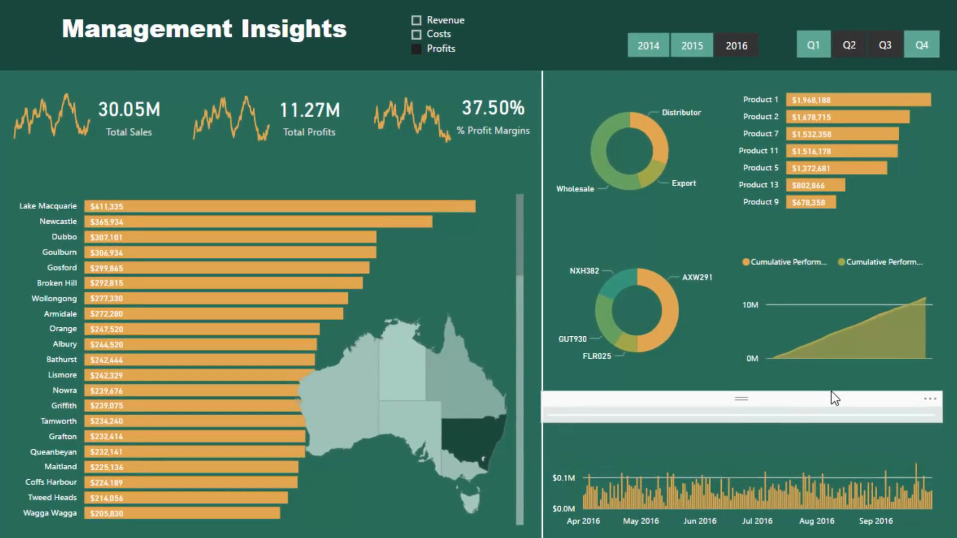
left_click_drag(835, 397, 834, 392)
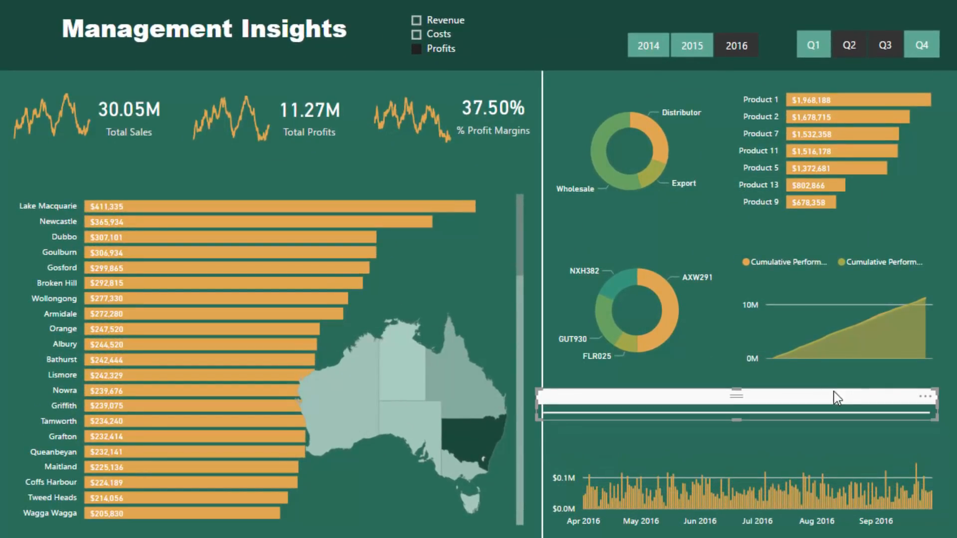
left_click_drag(939, 405, 956, 404)
Step: Place a copy of the horizontal divider beneath the three KPI cards, extend it to the page's left edge and nudge it up
left_click_drag(794, 395, 395, 151)
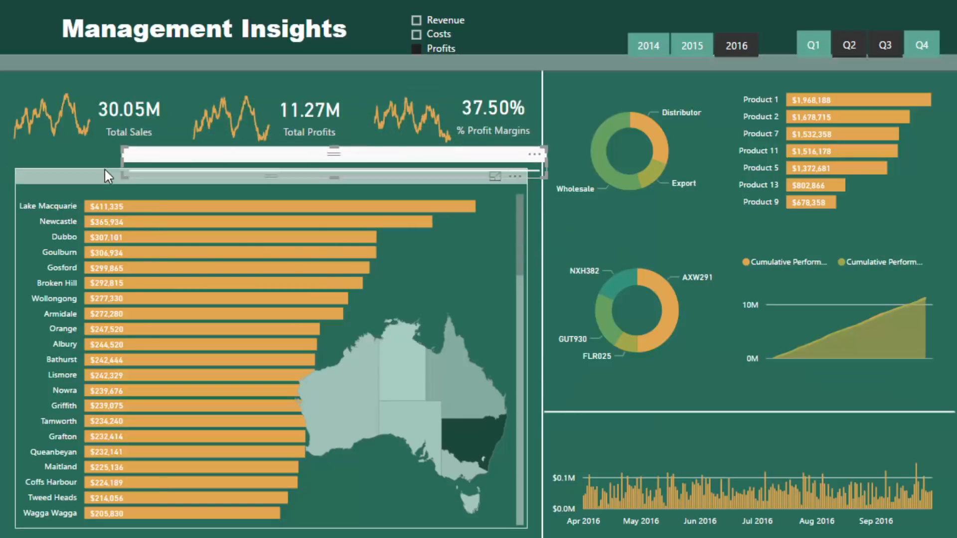
left_click_drag(124, 162, 0, 171)
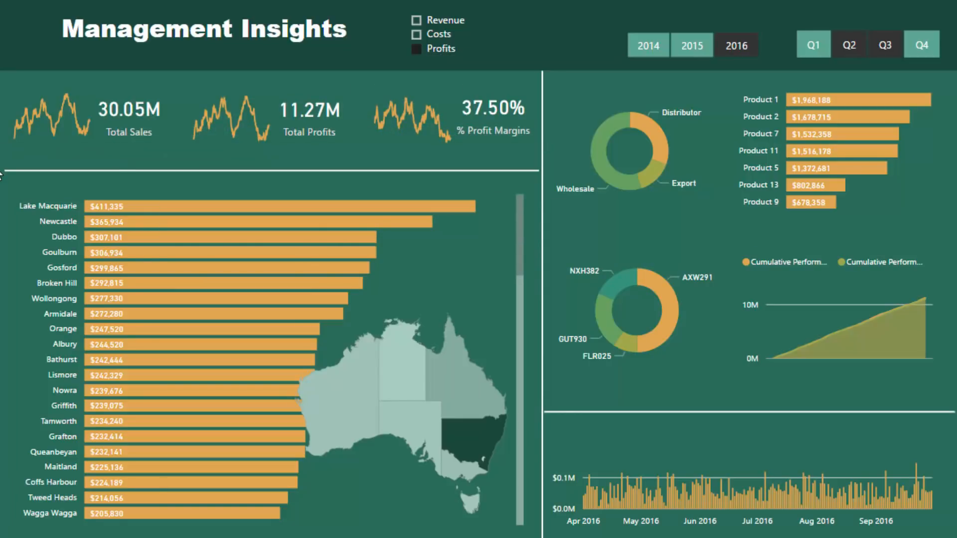
left_click(362, 164)
key("Up")
key("Up")
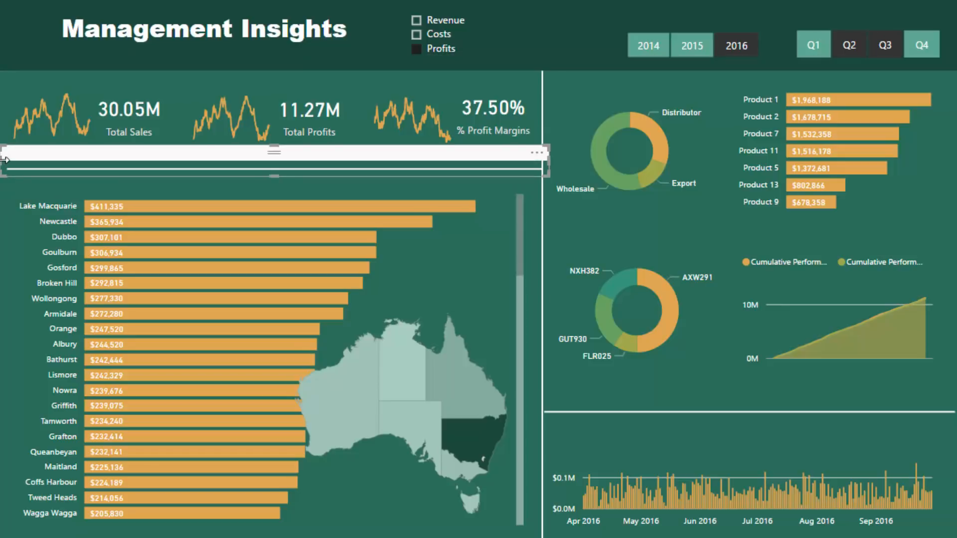
left_click(575, 41)
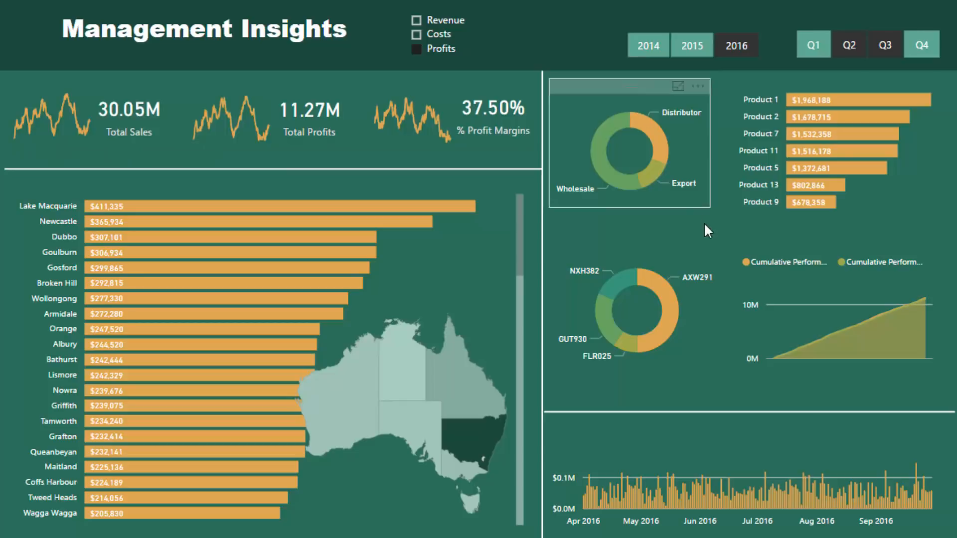
Step: Move both donut charts and the product bar chart slightly down and right within their section, and make the upper donut slightly taller
left_click_drag(657, 258, 676, 274)
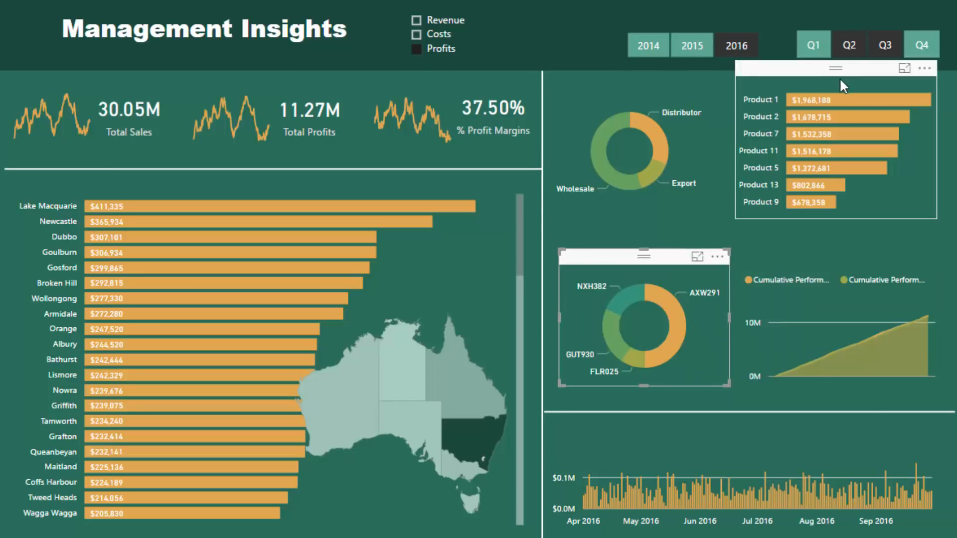
left_click_drag(839, 77, 850, 107)
left_click_drag(657, 104, 666, 121)
mouse_move(712, 218)
left_mouse_down()
mouse_move(714, 233)
mouse_move(710, 222)
left_mouse_up()
left_click_drag(684, 164, 697, 177)
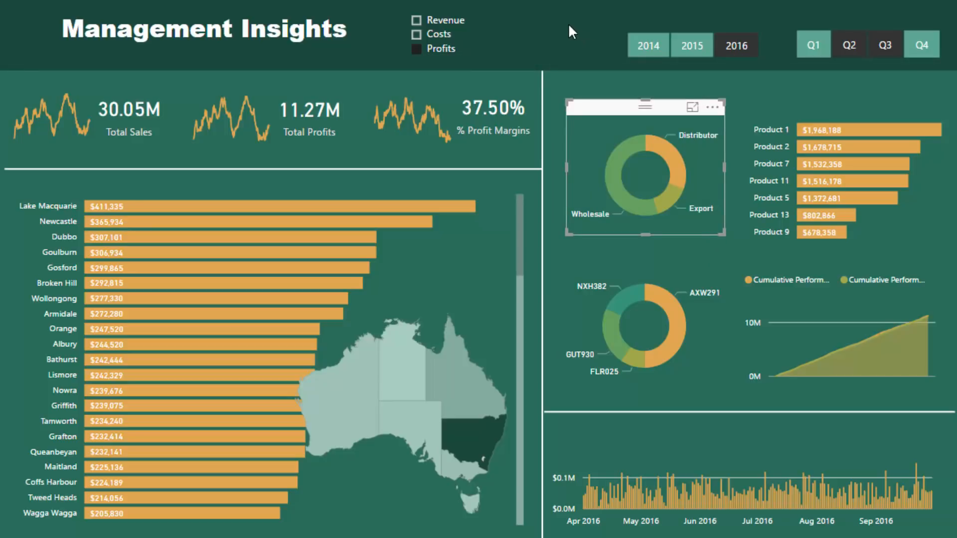
Step: Switch the metric slicer between its options to test the visuals, ending on Revenue
left_click(419, 21)
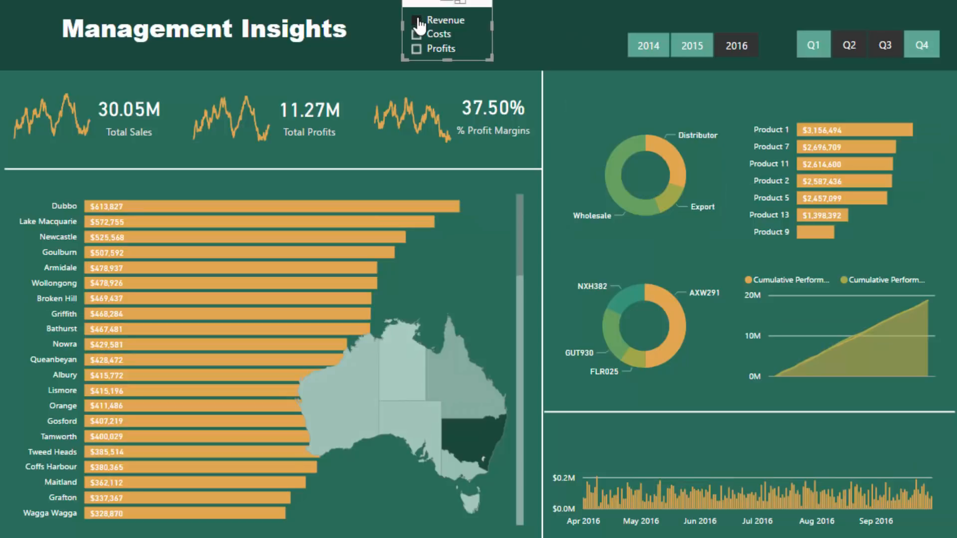
left_click(416, 35)
left_click(417, 35)
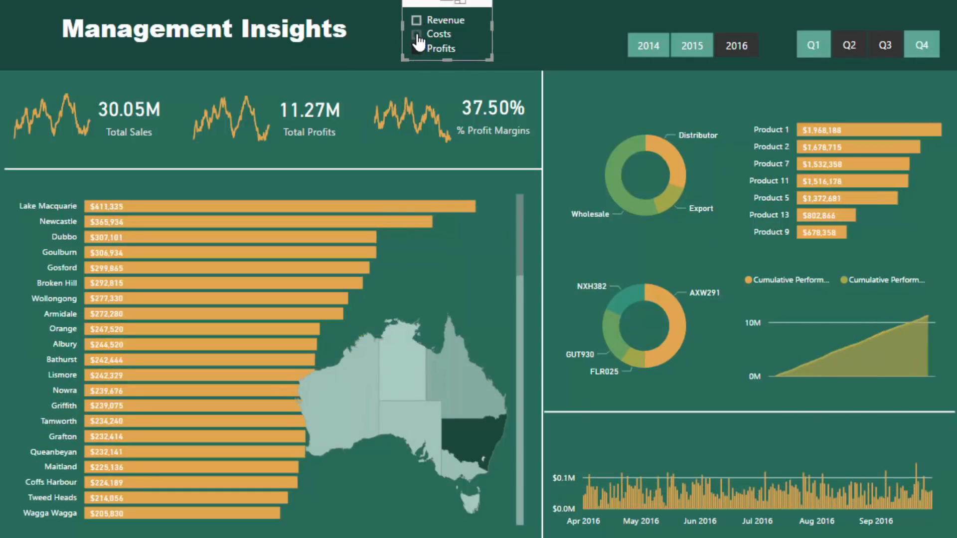
left_click(416, 35)
left_click(418, 21)
Step: Set the default data color of the top products bar chart to a light olive-green theme shade
left_click(860, 103)
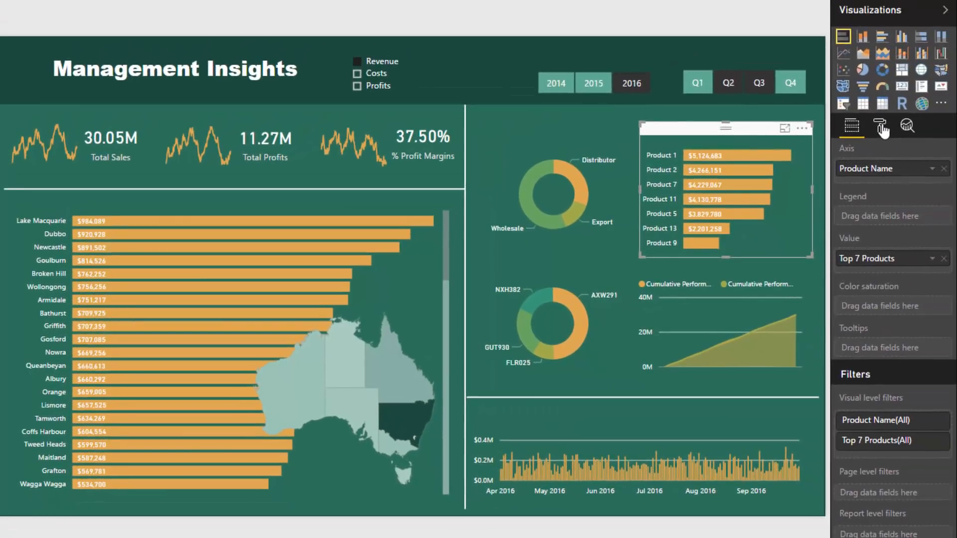
left_click(880, 128)
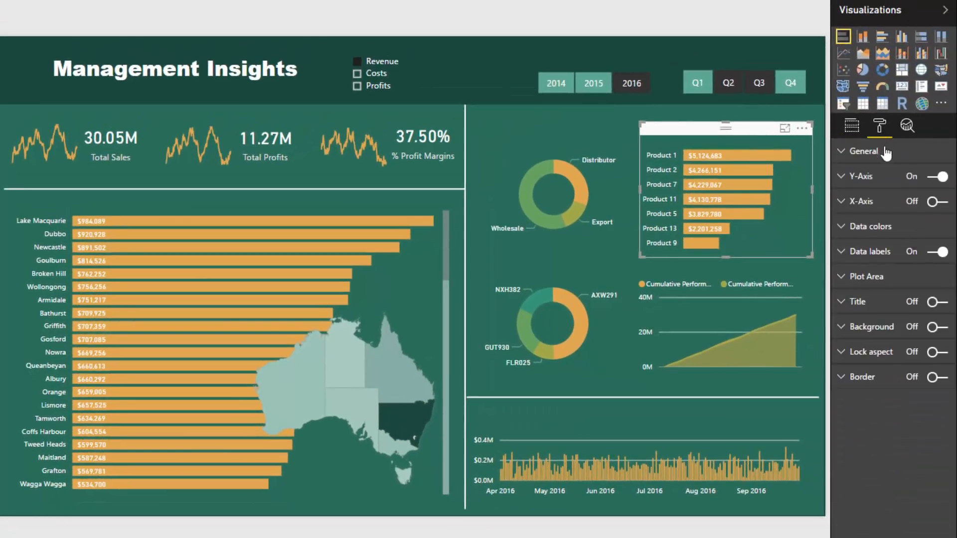
left_click(862, 229)
left_click(925, 253)
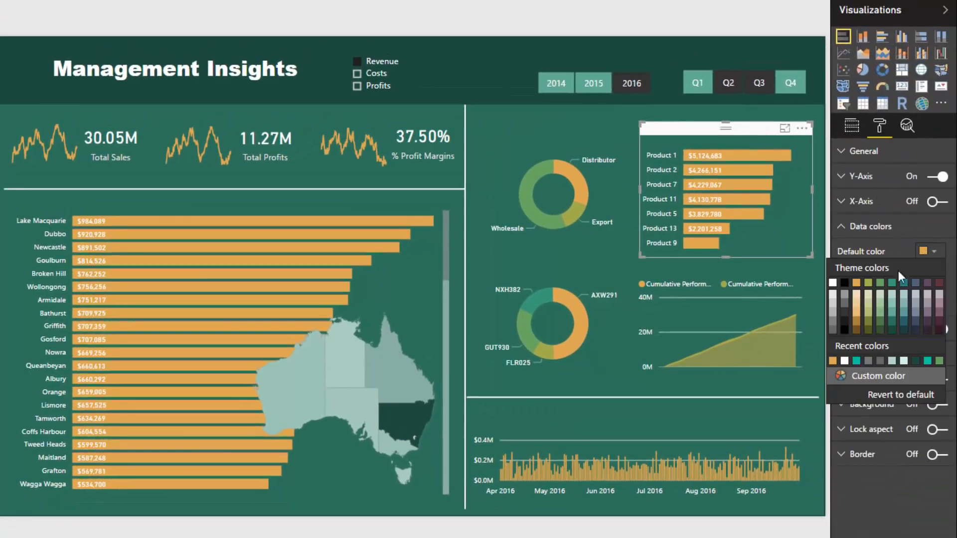
left_click(868, 318)
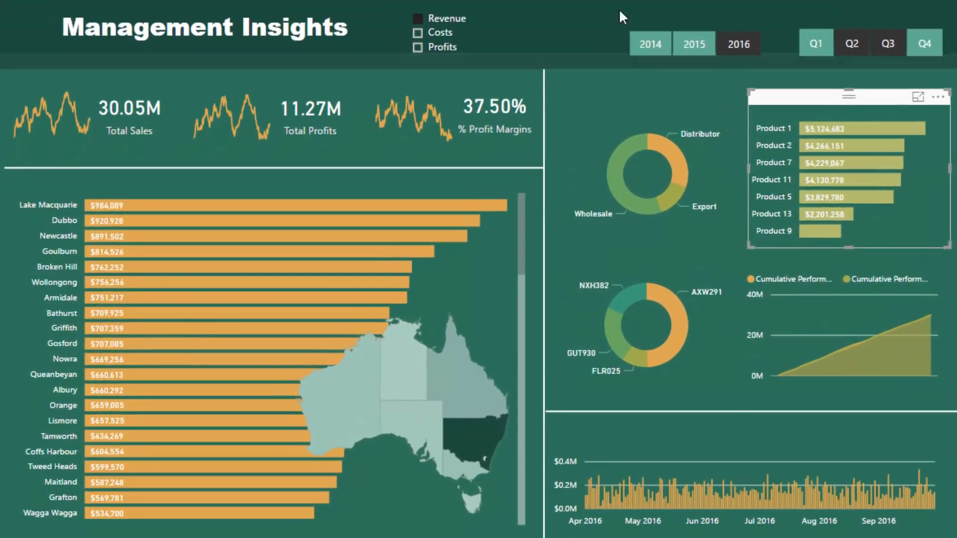
left_click(486, 55)
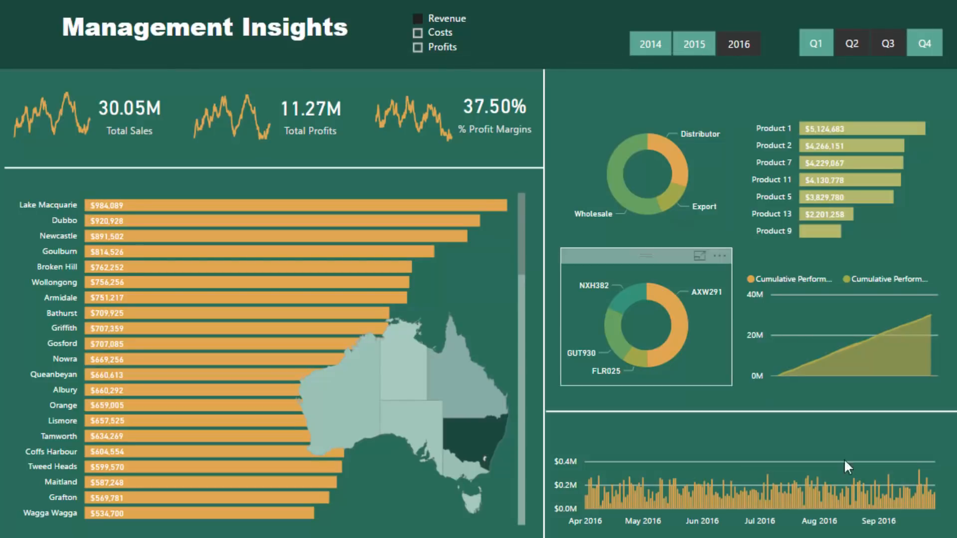
Step: Set the default data color of the daily column chart to a teal theme shade
left_click(863, 457)
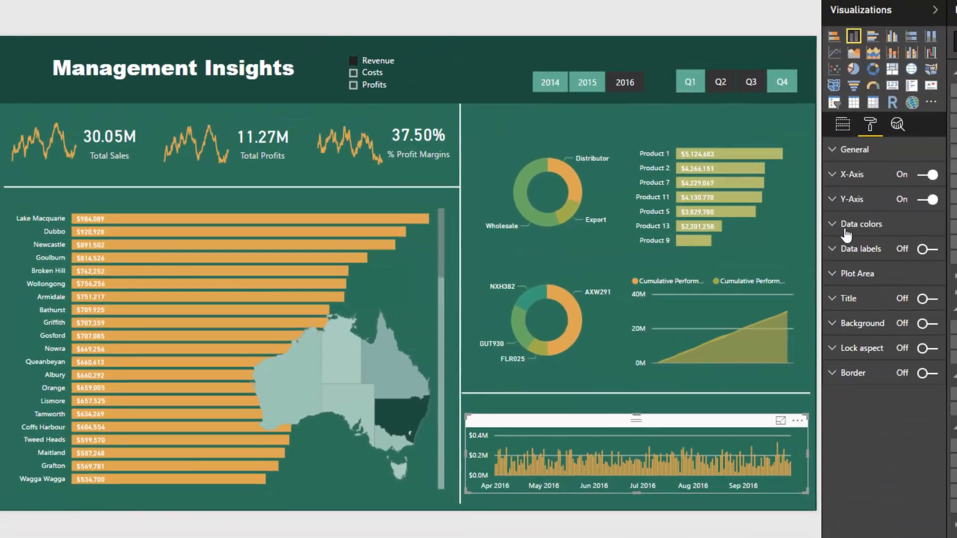
left_click(853, 224)
left_click(914, 251)
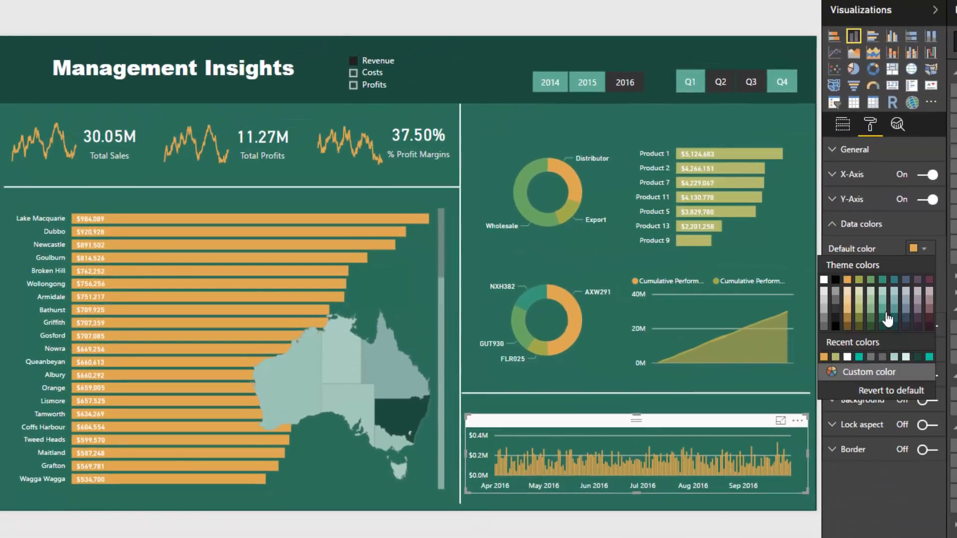
left_click(885, 315)
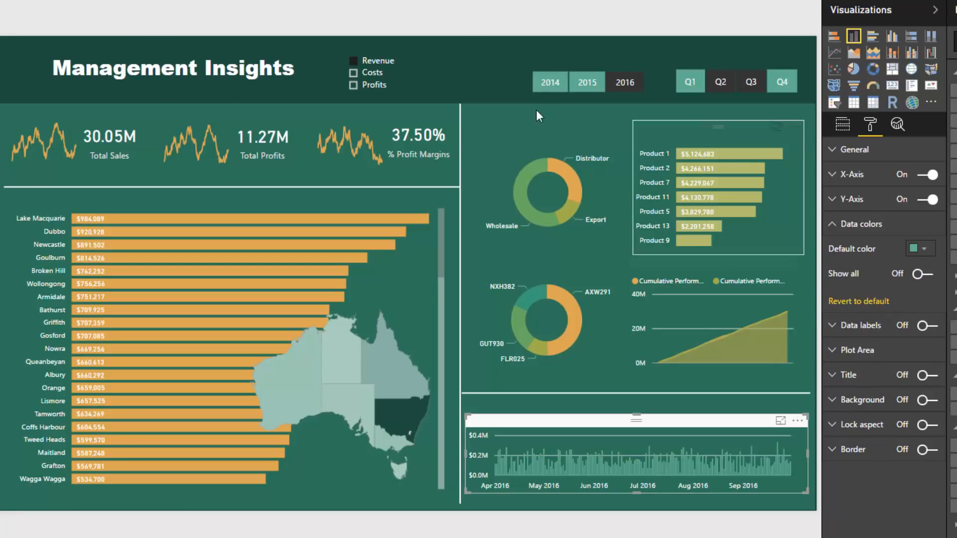
left_click(493, 58)
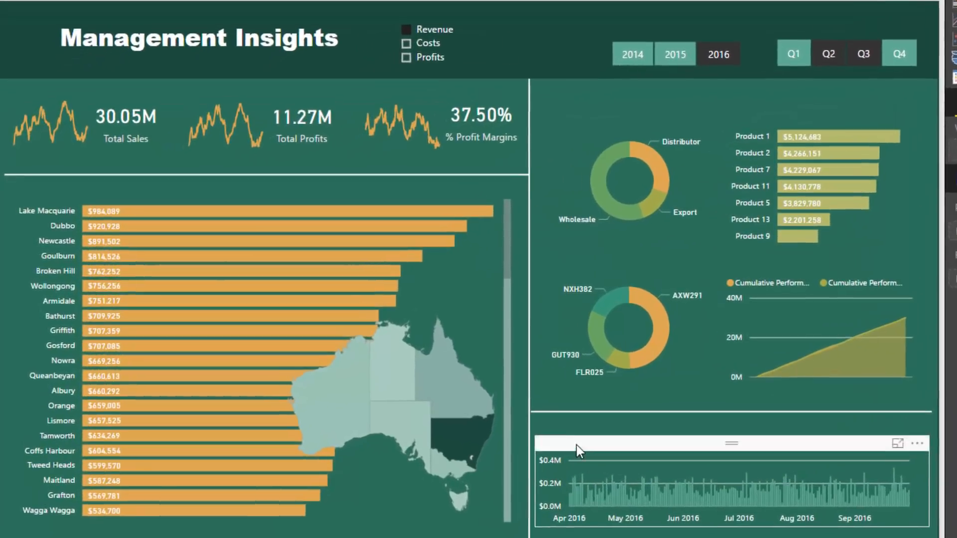
Step: Shift the daily column chart slightly right and down within its section
left_click(474, 418)
left_click_drag(556, 444, 561, 442)
left_click_drag(632, 454, 635, 458)
left_click(617, 119)
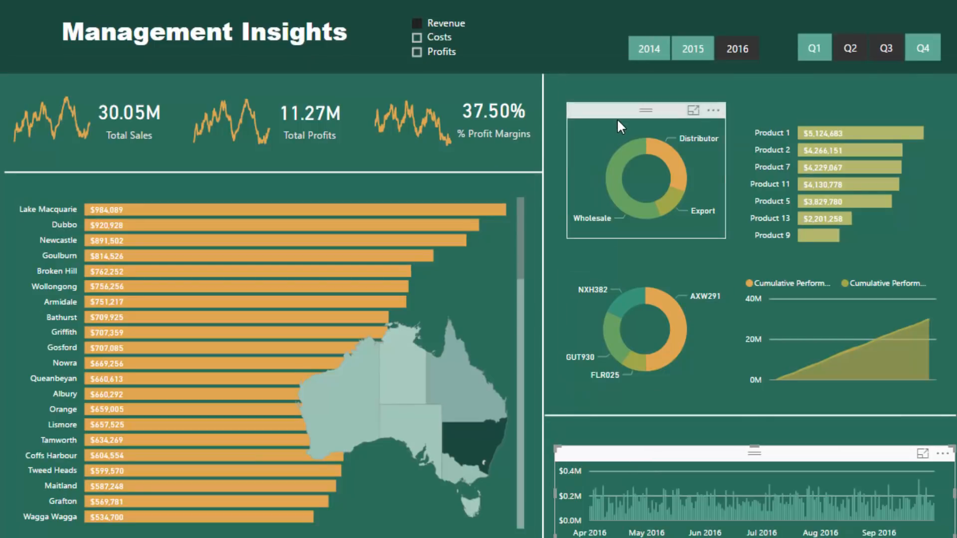
Step: Insert a text box reading "Performance trends highlights" and make its text white
left_click(533, 19)
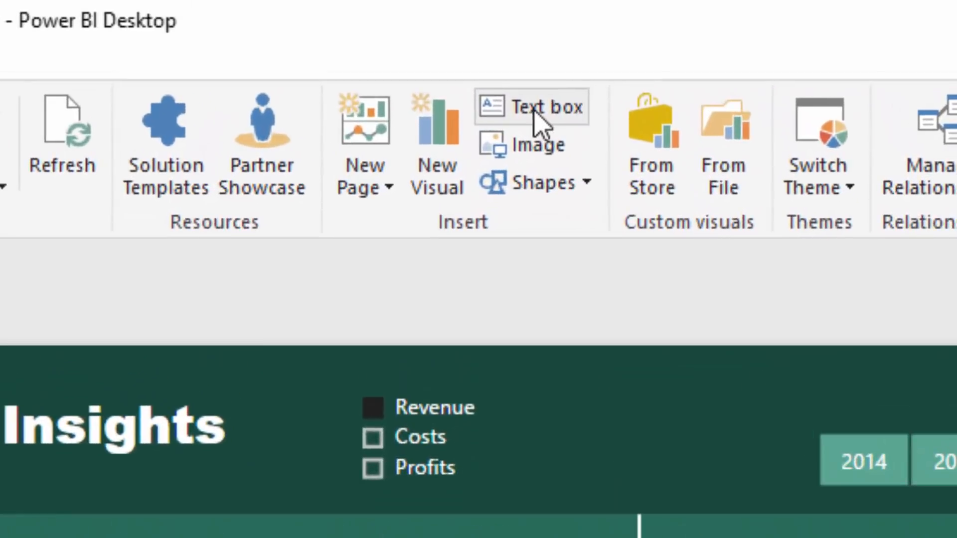
left_click(536, 120)
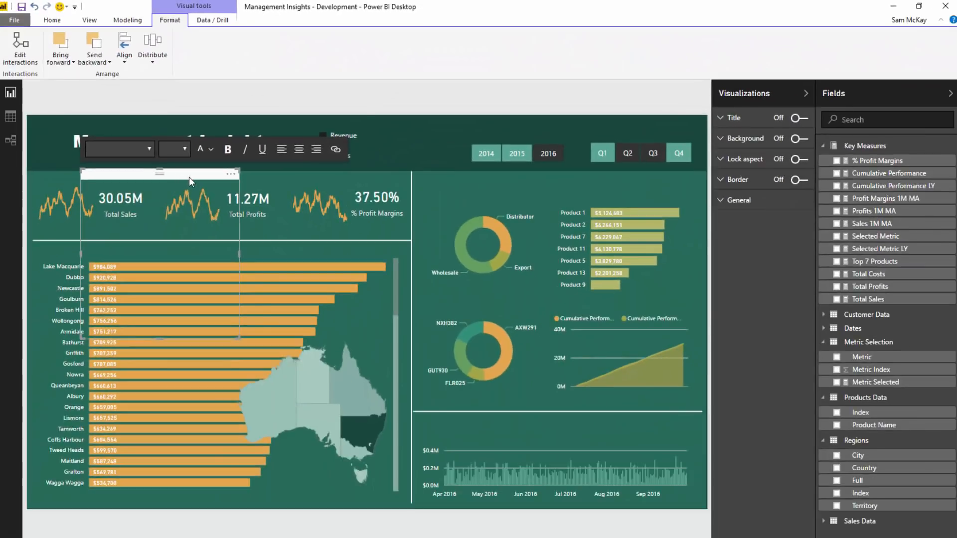
left_click_drag(186, 176, 245, 168)
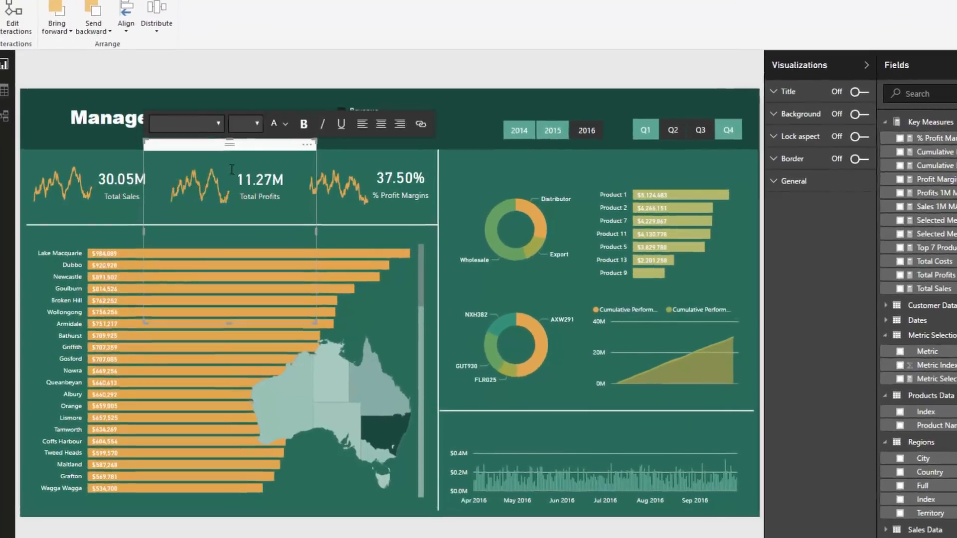
left_click(222, 190)
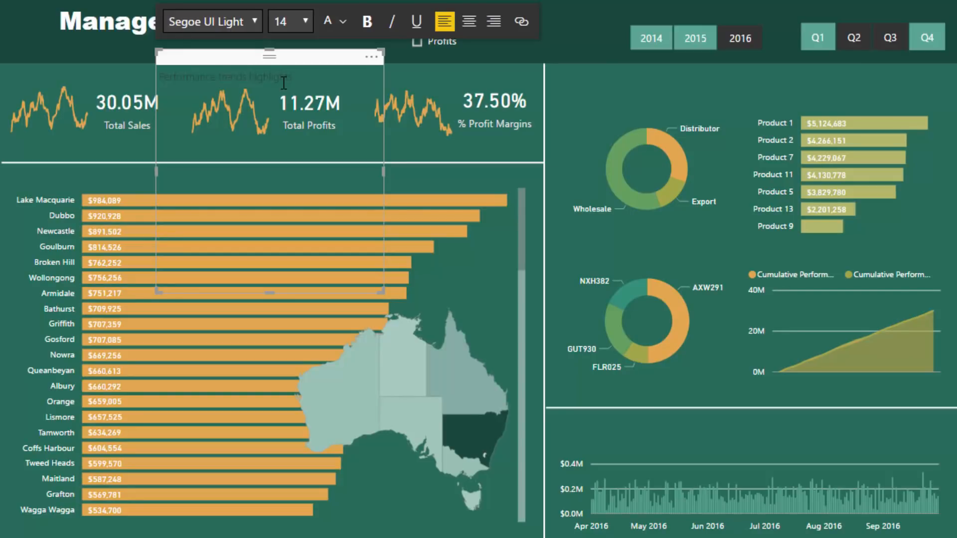
key("ctrl+shift+Left")
key("ctrl+shift+Left")
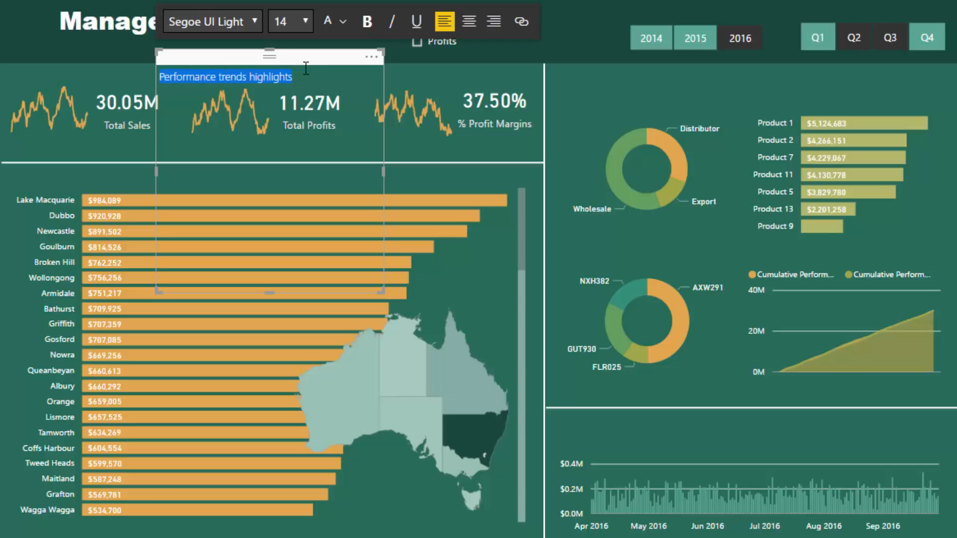
left_click(344, 22)
left_click(350, 60)
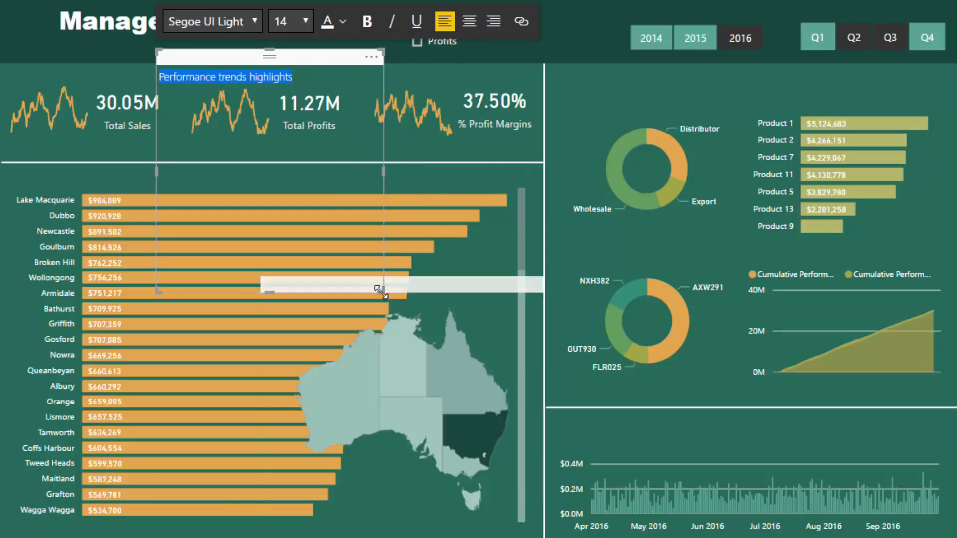
Step: Shrink the "Performance trends highlights" text box to fit its text and place it above the Total Sales card
left_click_drag(381, 288, 329, 93)
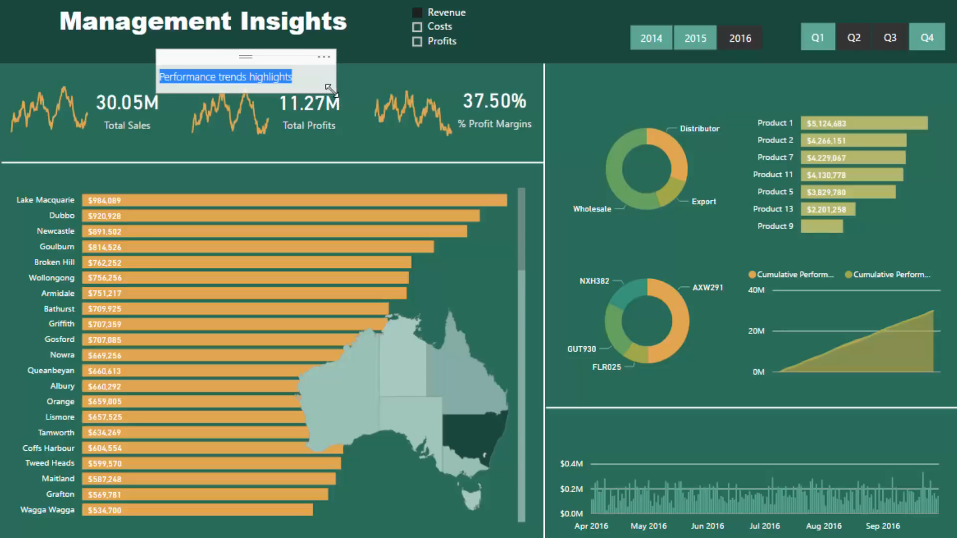
left_click(246, 57)
left_click_drag(245, 57, 116, 58)
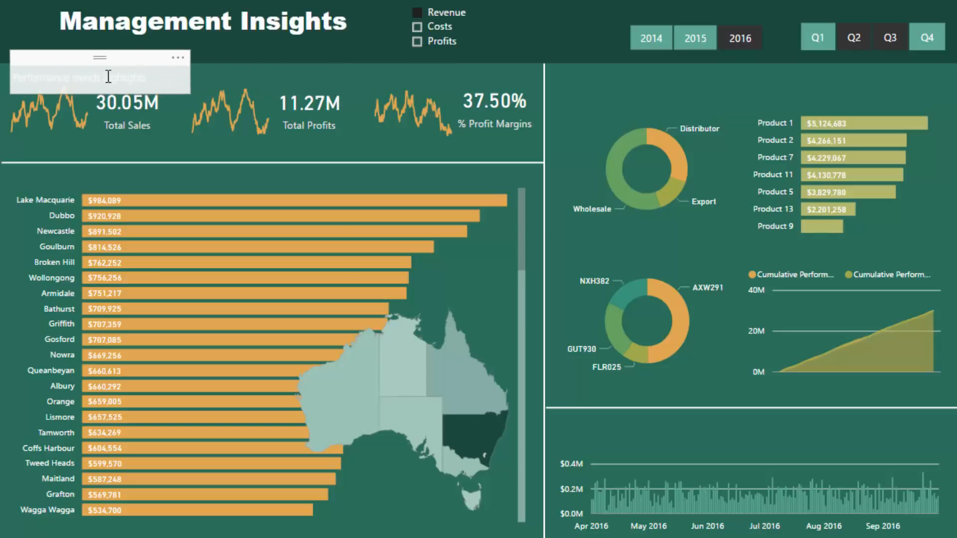
Step: Move the three sparklines and their KPI cards down below the title, narrowing each sparkline to clear its card
left_click(57, 115)
left_click_drag(60, 136, 58, 136)
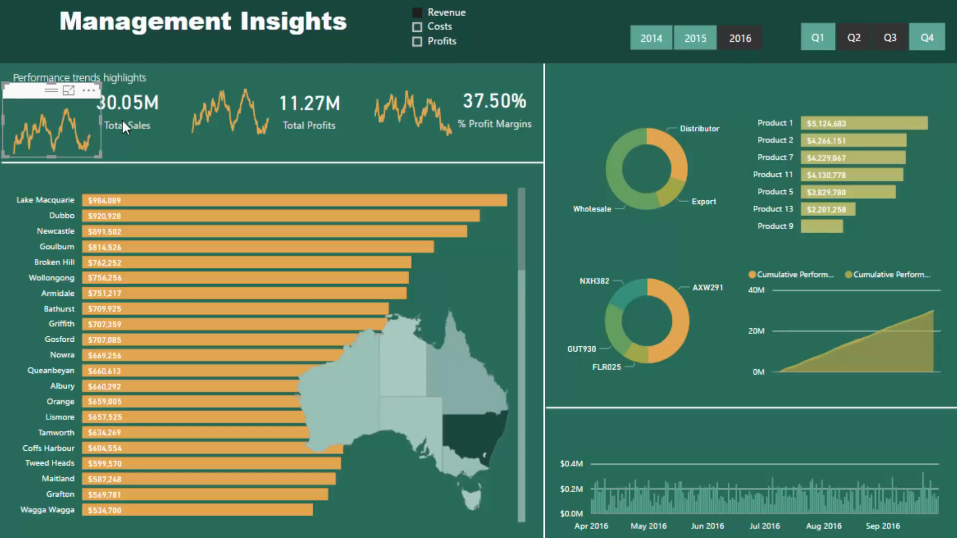
left_click_drag(131, 118, 142, 138)
left_click_drag(79, 113, 99, 121)
left_click_drag(58, 96, 68, 101)
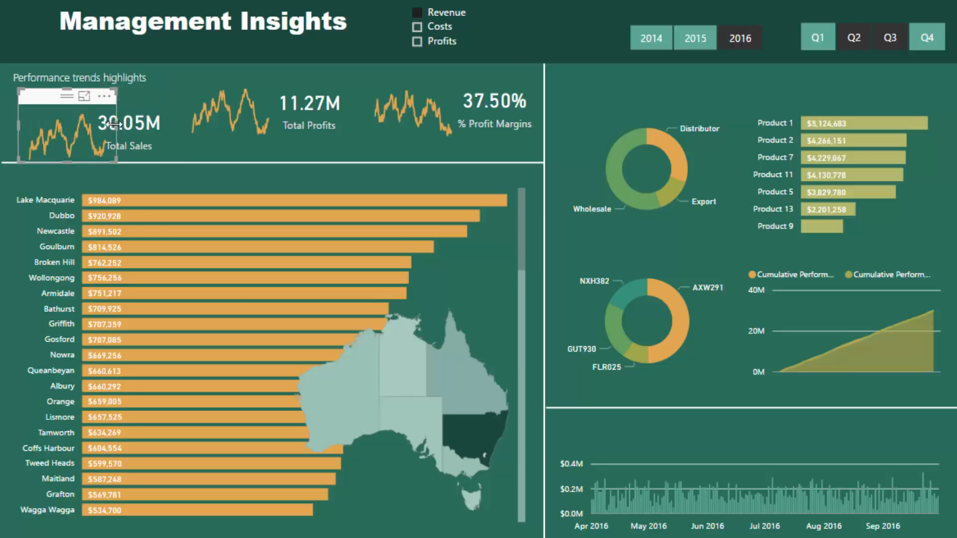
left_click_drag(118, 123, 95, 121)
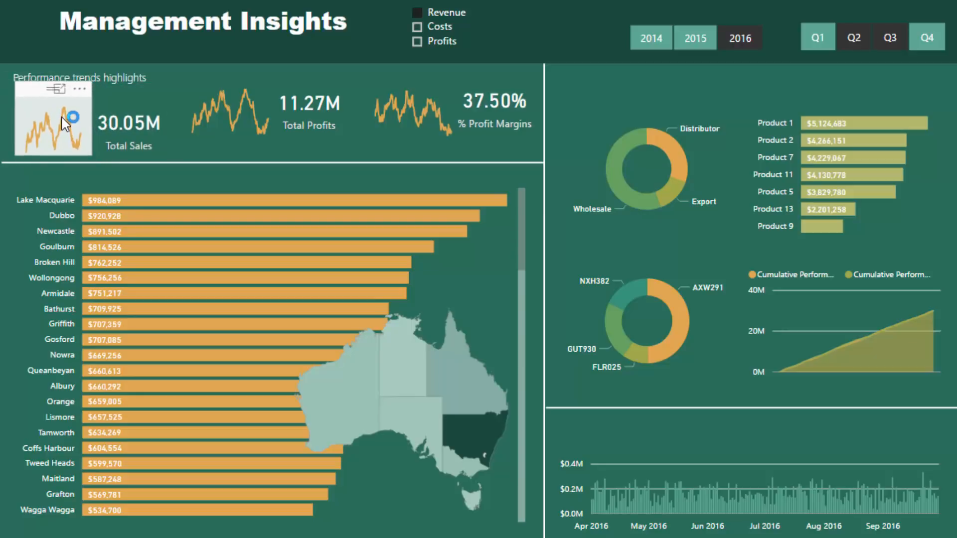
left_click(128, 121)
mouse_move(242, 124)
left_mouse_down()
mouse_move(241, 132)
mouse_move(256, 119)
mouse_move(246, 121)
left_mouse_up()
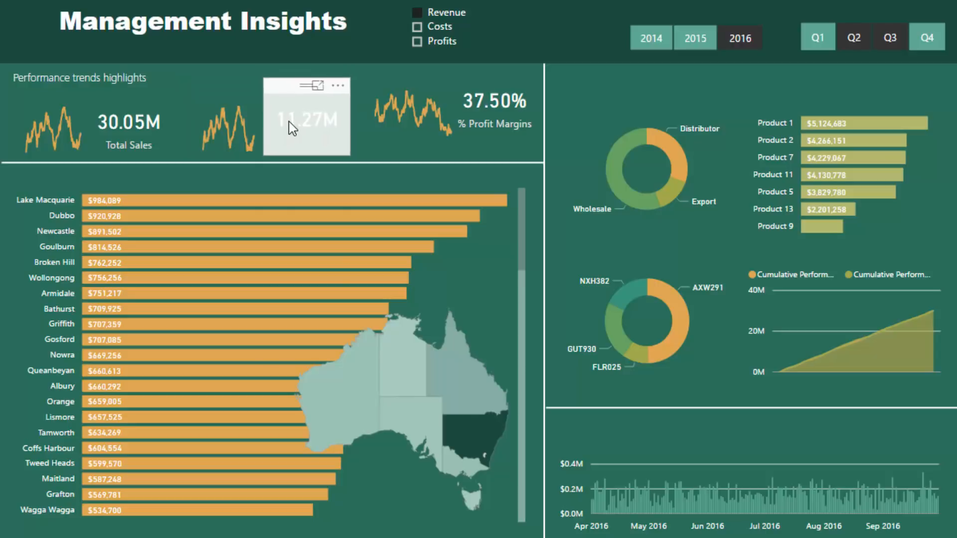
left_click(400, 124)
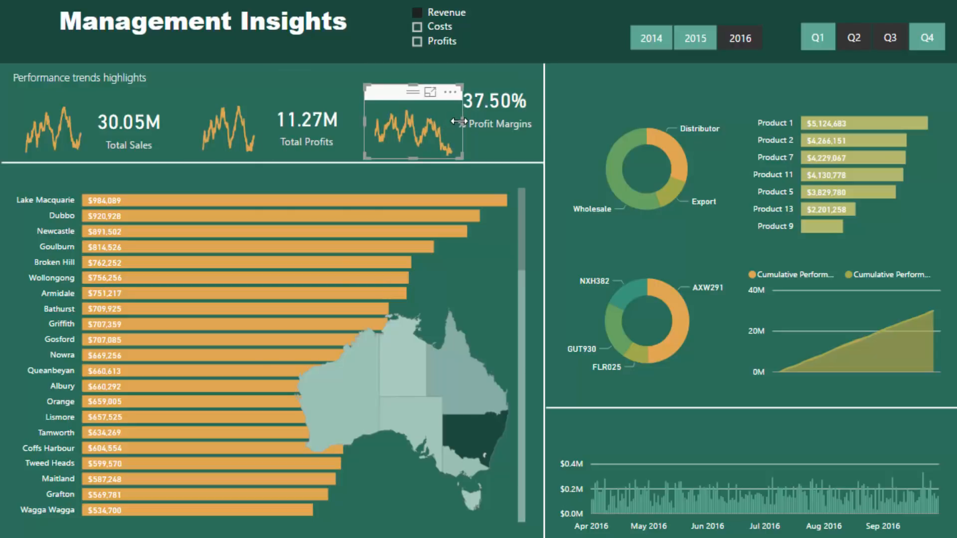
mouse_move(459, 121)
left_mouse_down()
mouse_move(410, 113)
mouse_move(455, 117)
left_mouse_up()
left_click(490, 117)
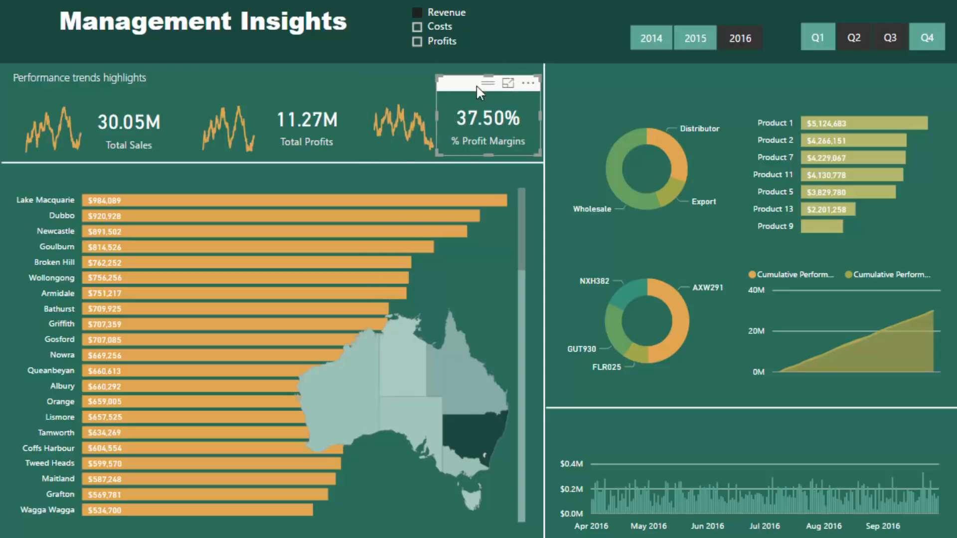
Step: Lower the "Performance trends highlights" title slightly and shorten the regional bar chart from its upper edge to leave title space
left_click(115, 69)
left_click(118, 78)
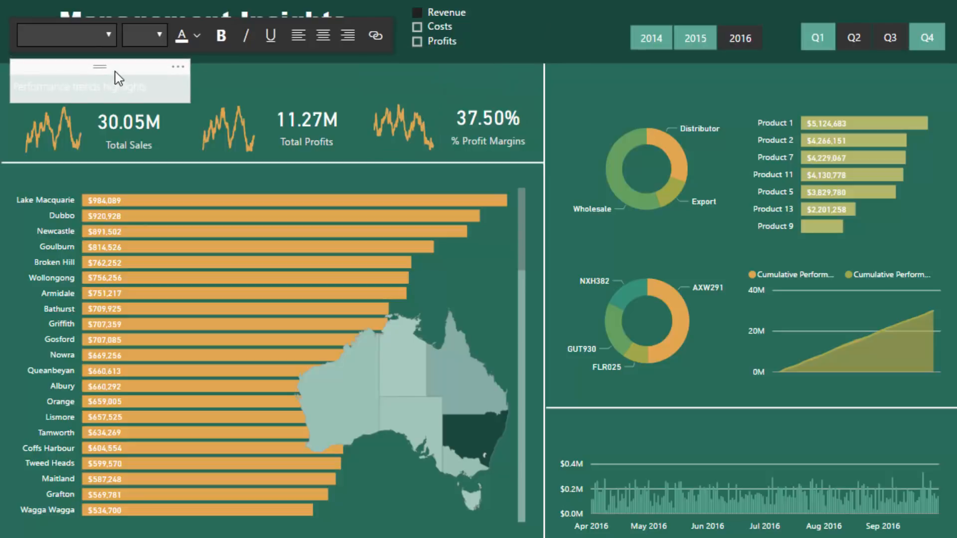
mouse_move(264, 174)
left_mouse_down()
mouse_move(273, 172)
mouse_move(273, 194)
mouse_move(271, 182)
left_mouse_up()
Step: Place a copy of the KPI section title above the regional bar chart and change its text to "Performance per sales region"
left_click(112, 71)
left_click(112, 71)
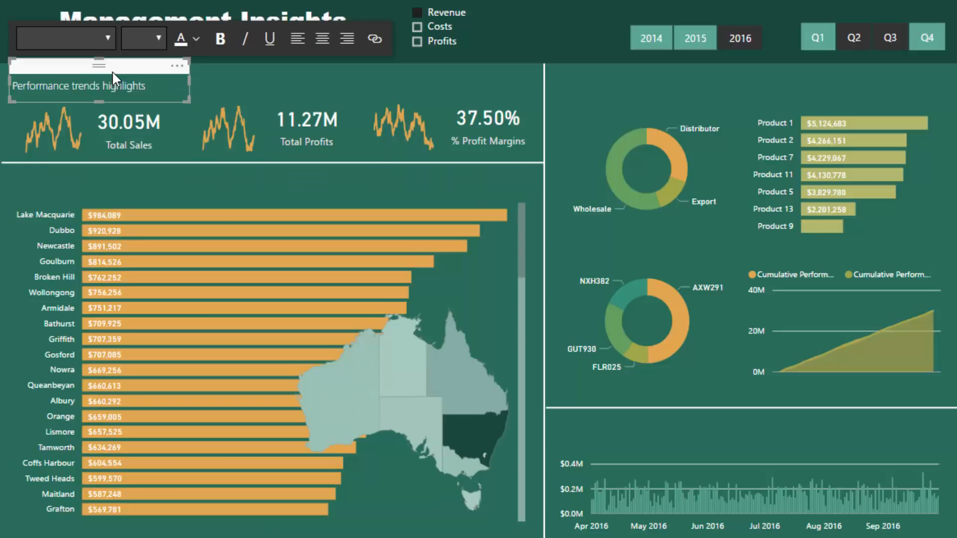
left_click_drag(112, 71, 108, 174)
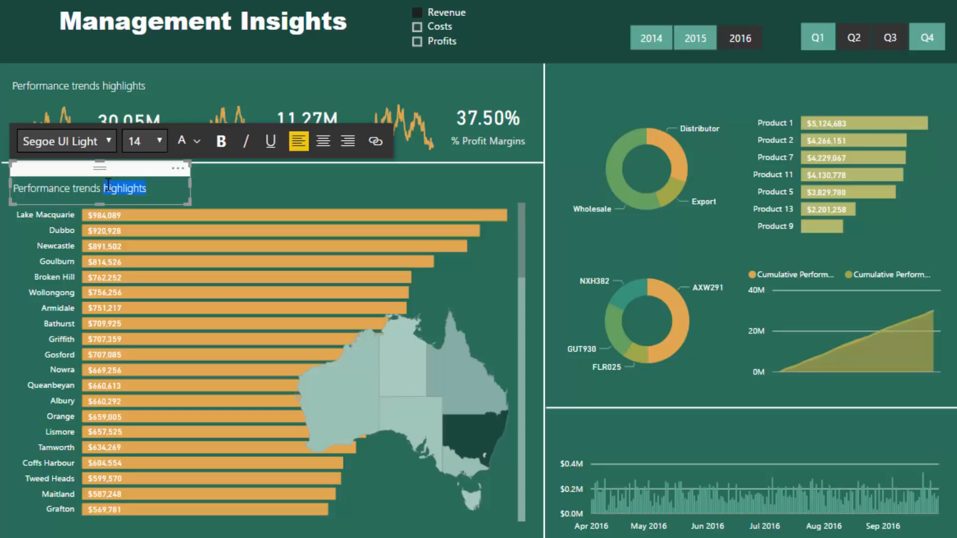
type("per sales regio")
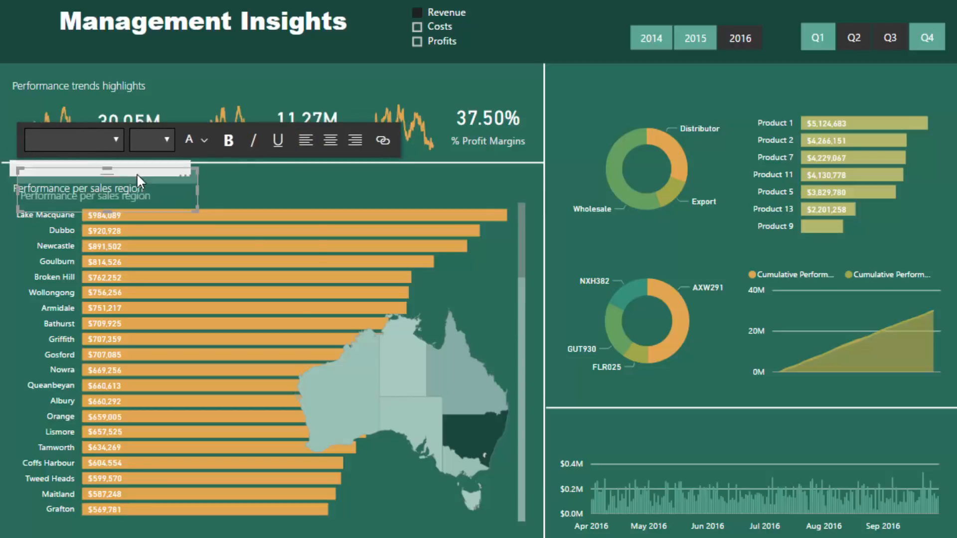
Step: Place a title copy above the daily column chart reading "What was our performance through time?" and widen it to fit one line
left_click_drag(137, 173, 682, 419)
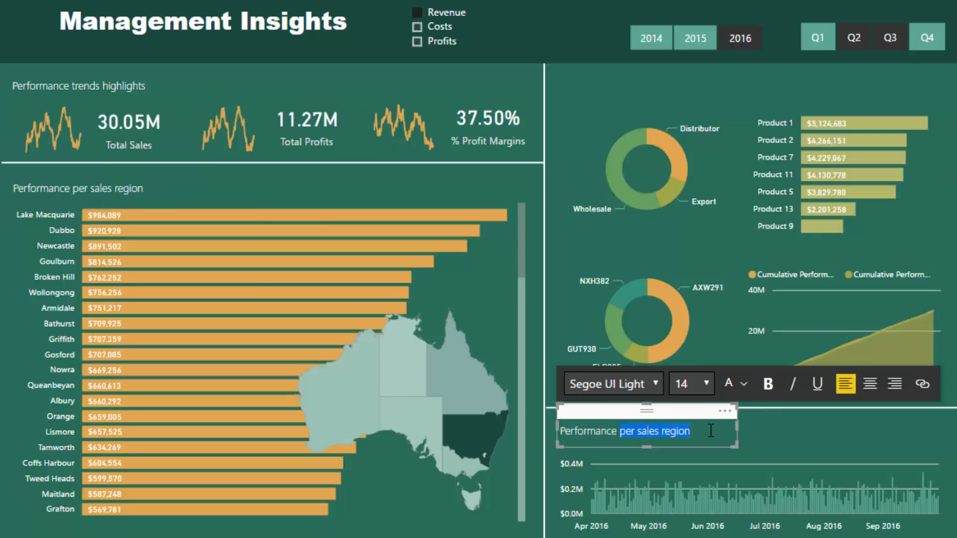
type("Wha")
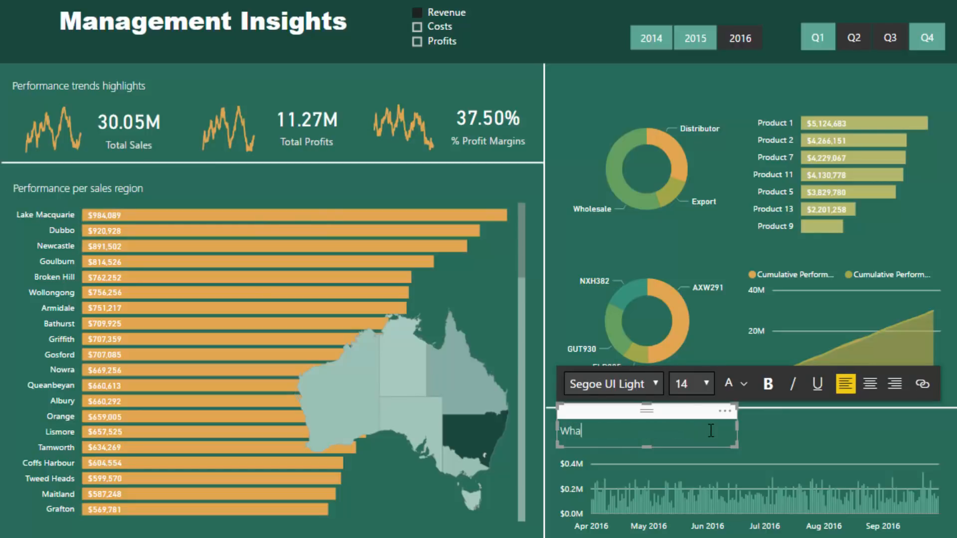
type("t was our performance")
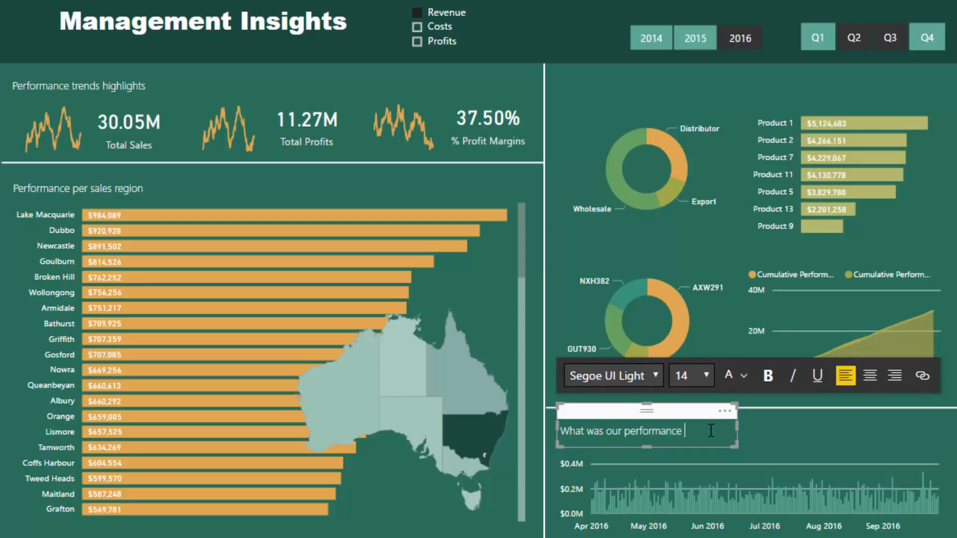
type("time?")
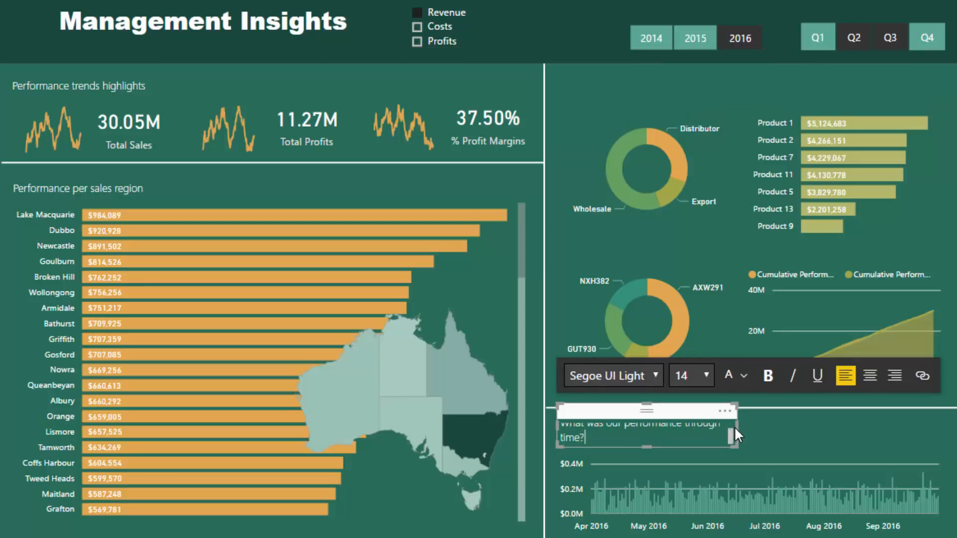
left_click_drag(734, 428, 785, 423)
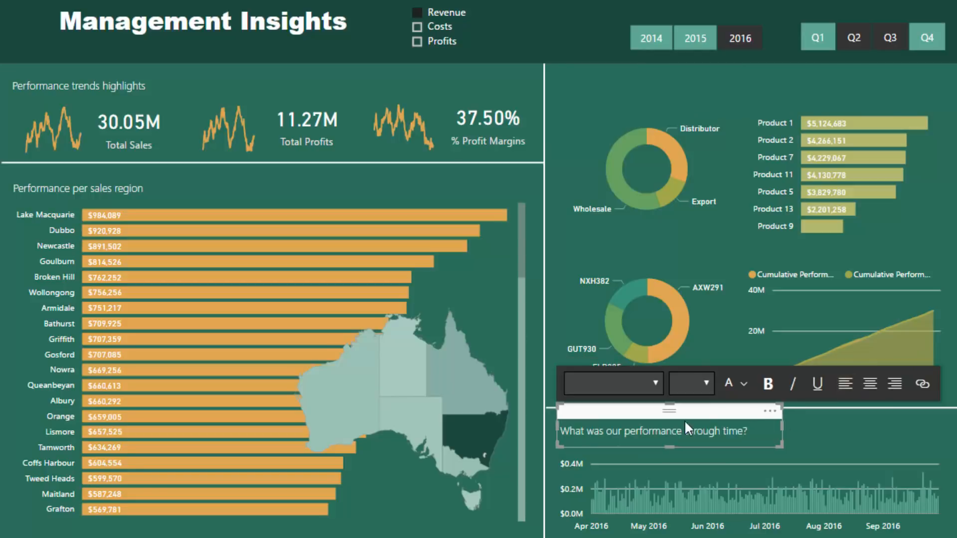
Step: Place a title copy above the upper donut chart, change its text to "SALES CHANNELS", and make it bold and centered
left_click_drag(702, 417, 711, 71)
left_click(761, 88)
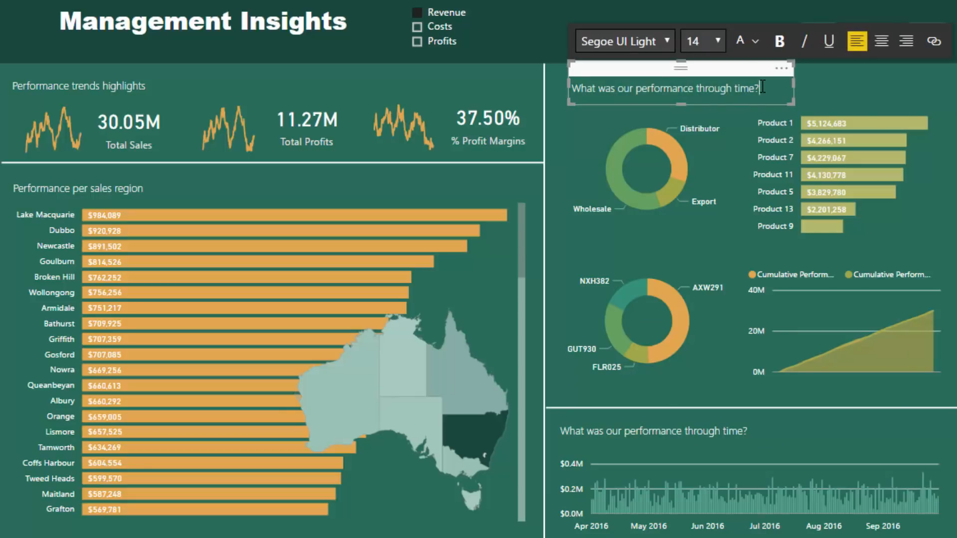
type("SALES CHANNELS")
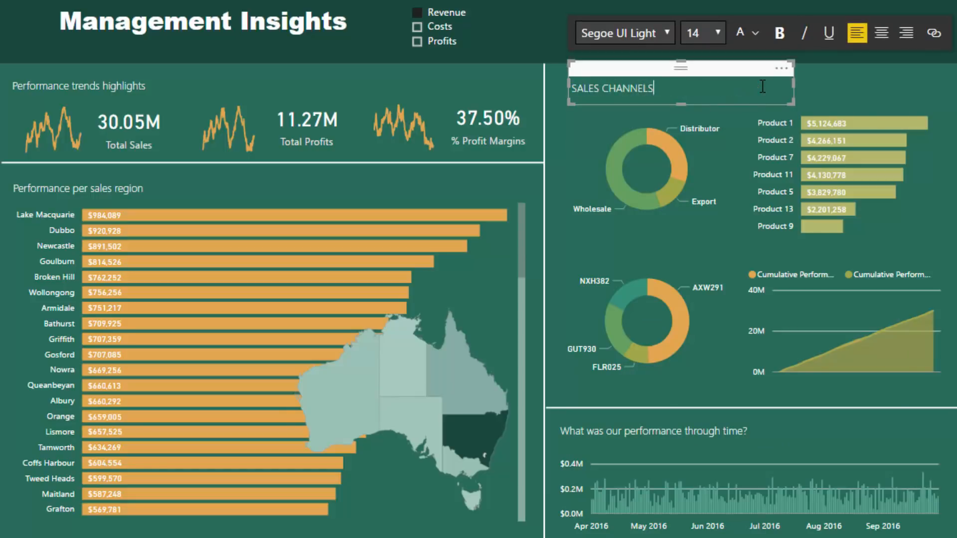
left_click(780, 33)
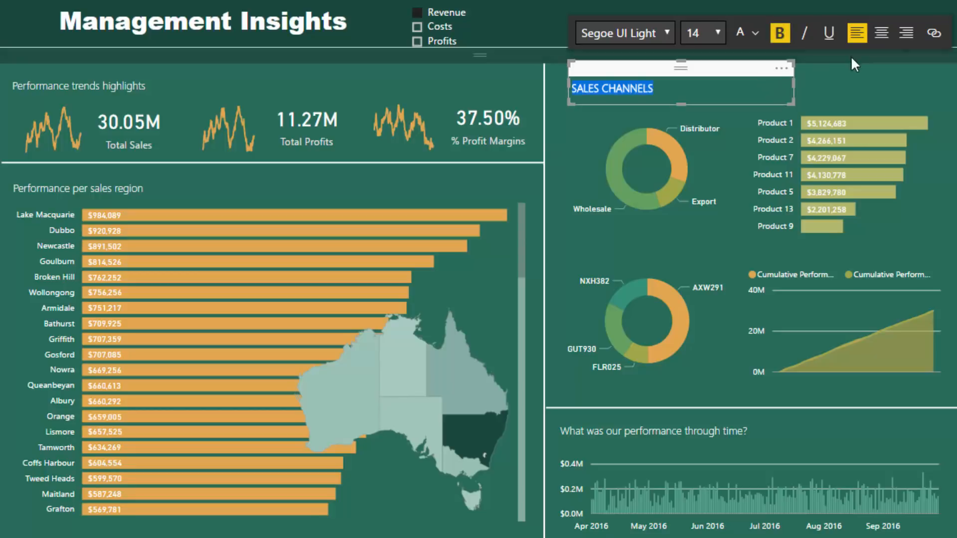
left_click(882, 33)
Step: Narrow the "SALES CHANNELS" title over its donut and place a copy above the lower donut reading "WAREHOUSES"
left_click_drag(795, 83, 663, 240)
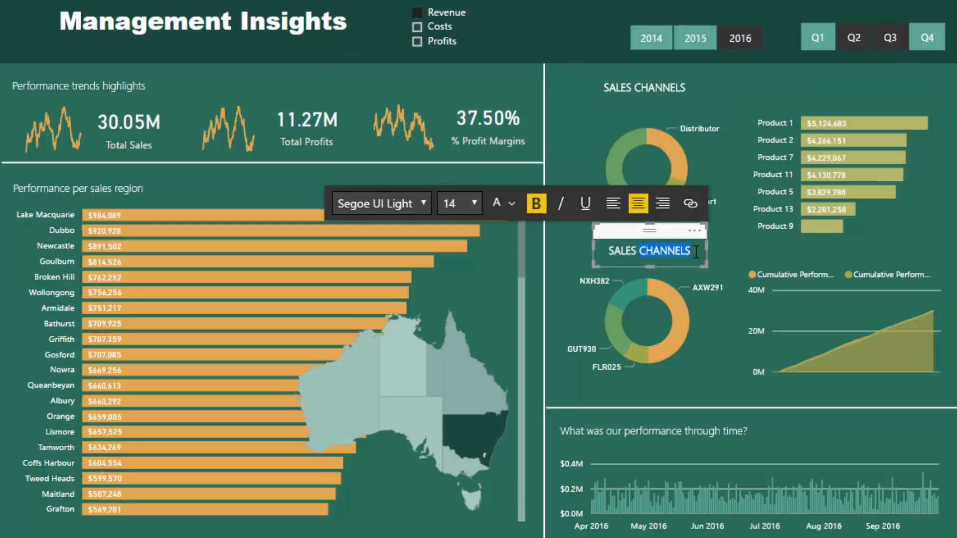
type("WAREHOUSES")
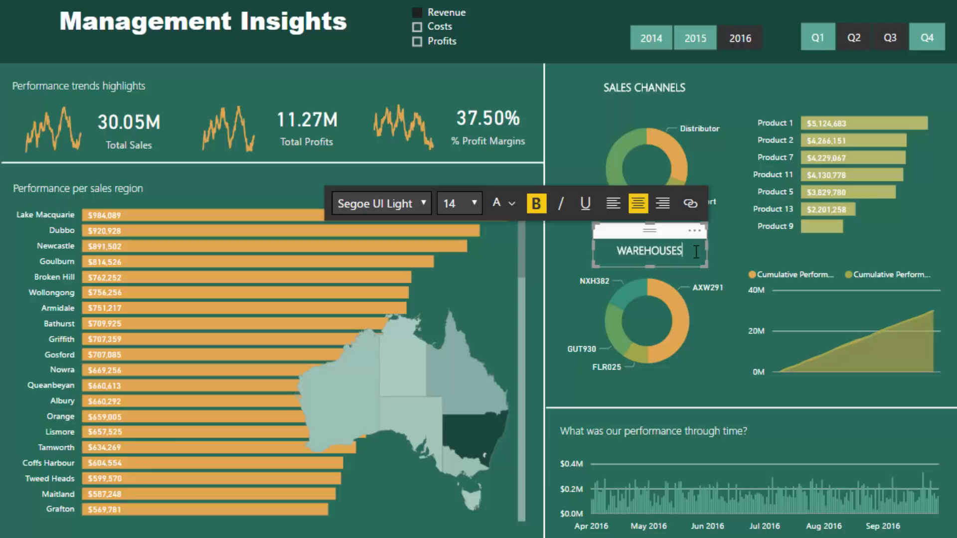
Step: Place a copy of the "WAREHOUSES" title above the product bar chart and change its text to "TOP 7 PRODUCTS"
left_click(674, 234)
key("ctrl+c")
key("ctrl+v")
left_click_drag(674, 234, 866, 66)
left_click(894, 90)
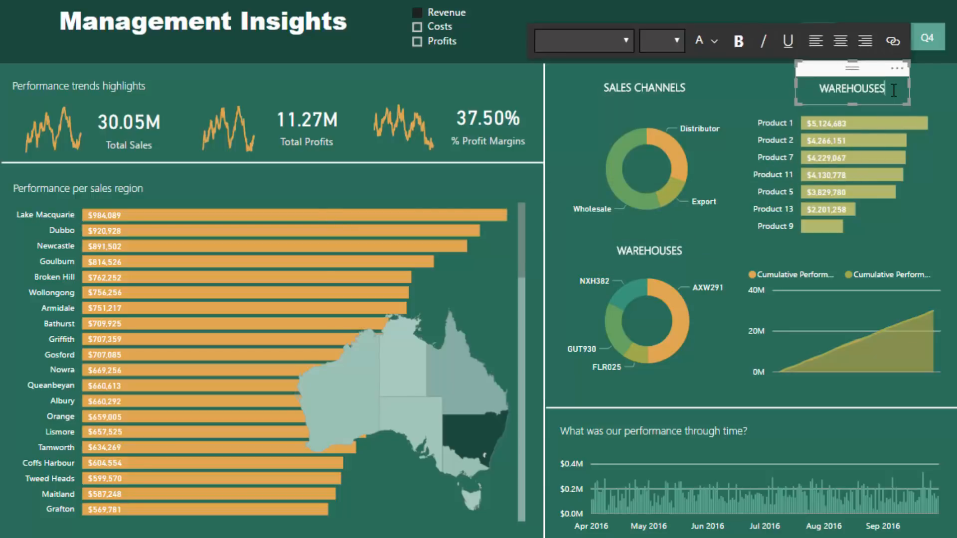
type("TOP ")
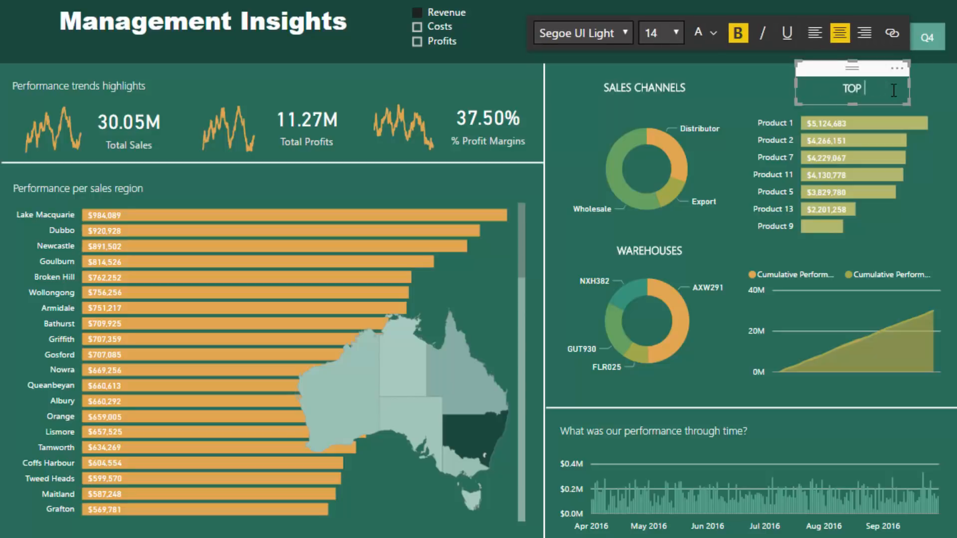
type("7 PRODUCTS")
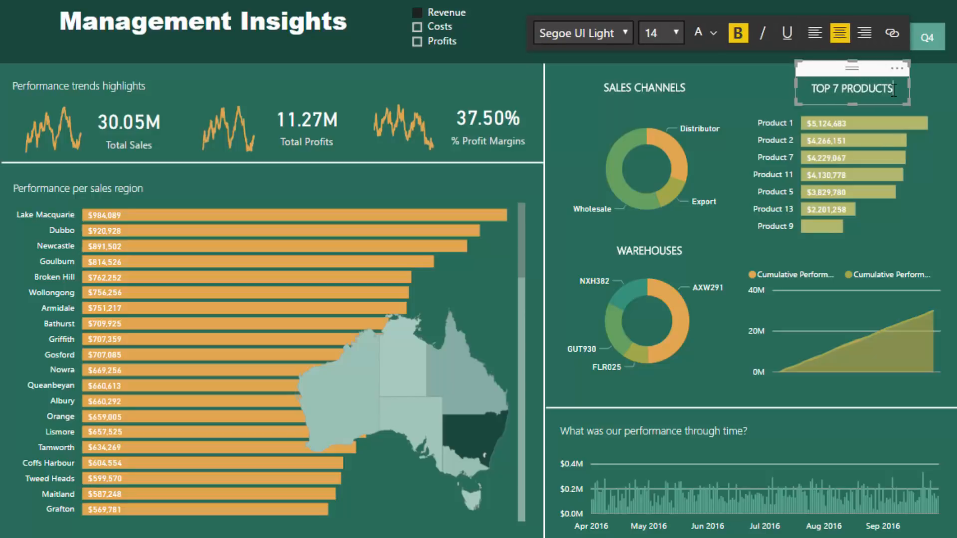
Step: Shift the cumulative area chart slightly down and right, and add a title copy above it with text beginning "PERFORM"
left_click_drag(847, 259, 866, 271)
left_click(871, 77)
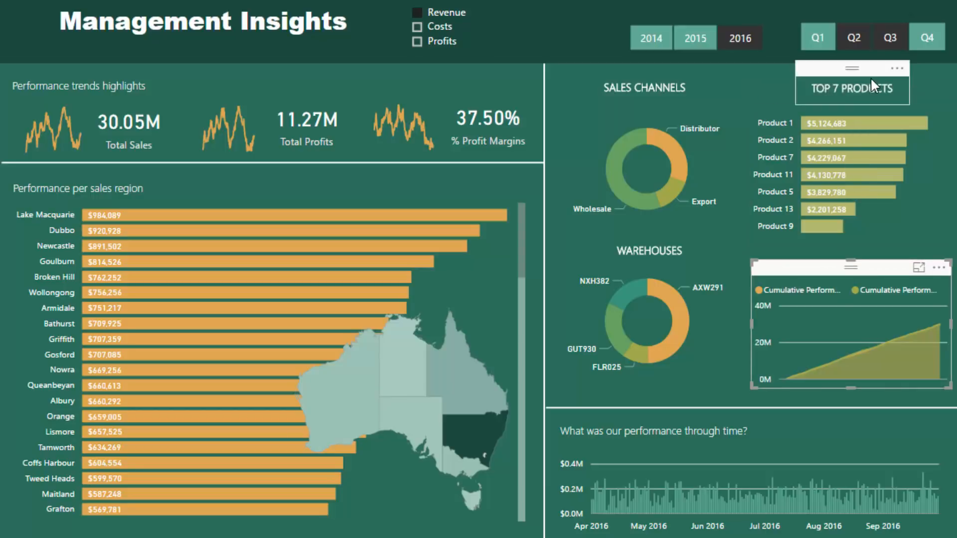
left_click_drag(852, 99, 852, 272)
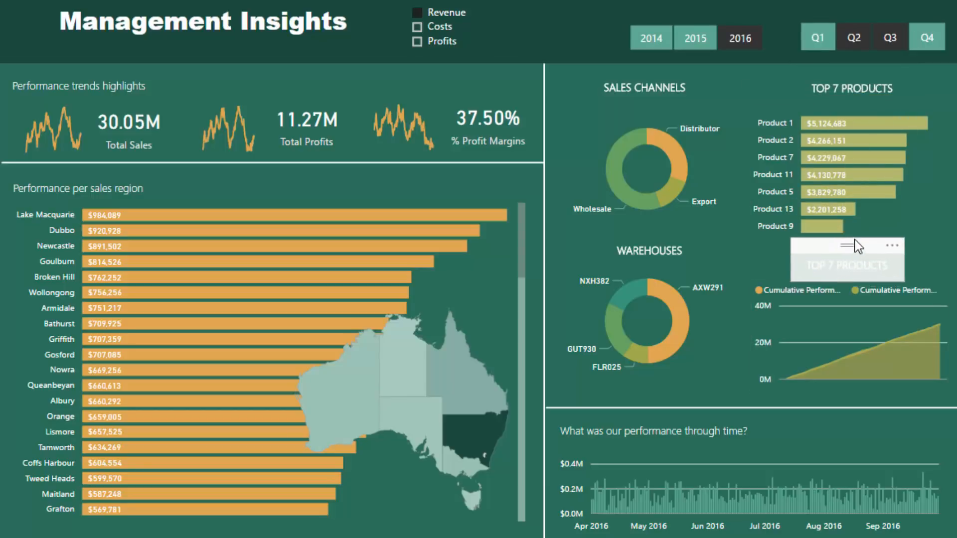
left_click(895, 259)
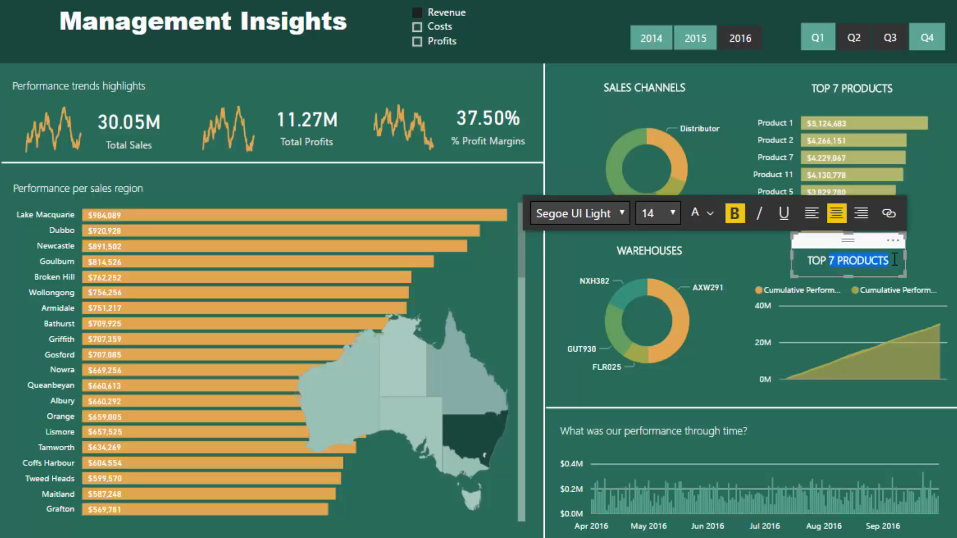
type("PERFORM")
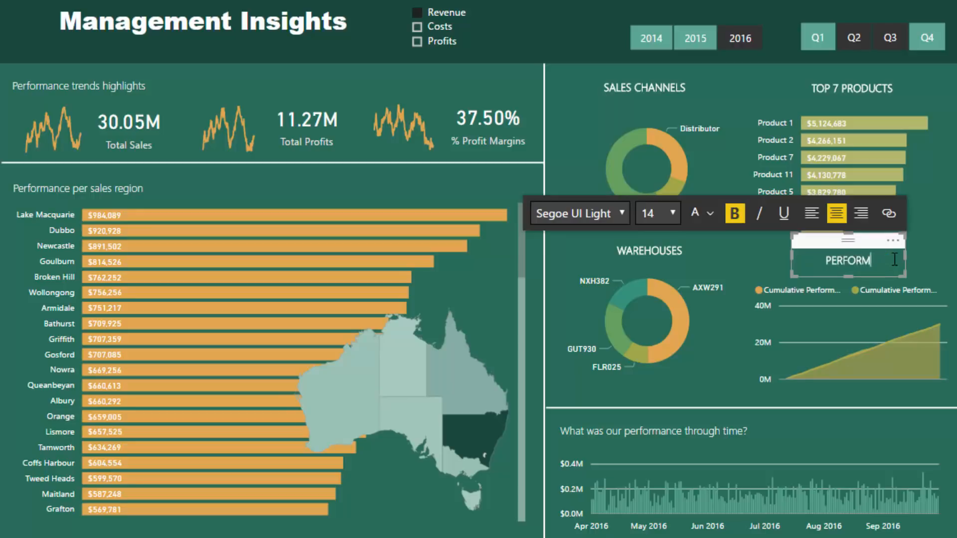